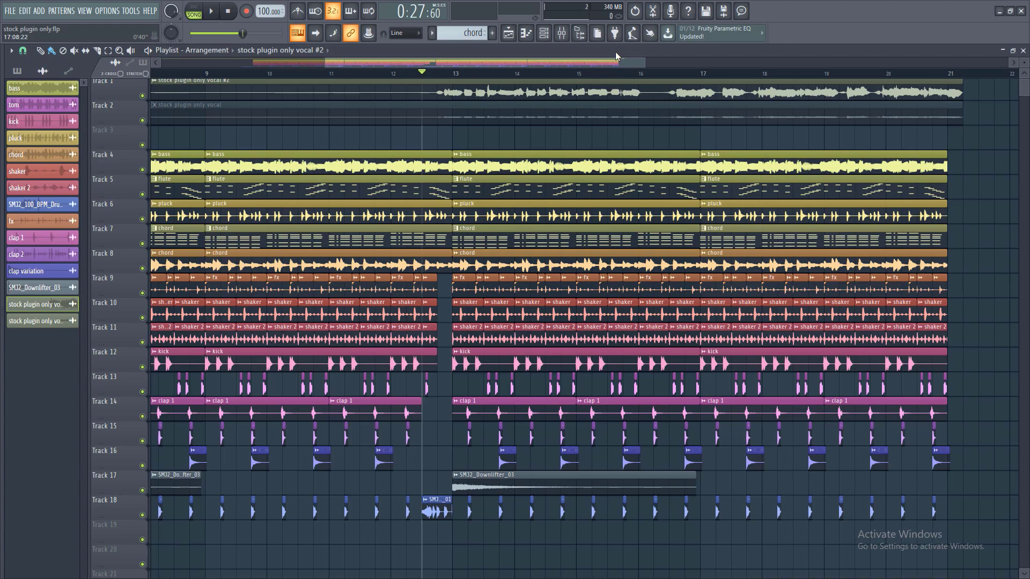
- Play the whole arrangement from just before bar 13 through the vocal section and stop playback
mouse_move(623, 62)
left_mouse_down()
mouse_move(582, 79)
mouse_move(557, 64)
mouse_move(507, 66)
mouse_move(542, 74)
mouse_move(640, 61)
left_mouse_up()
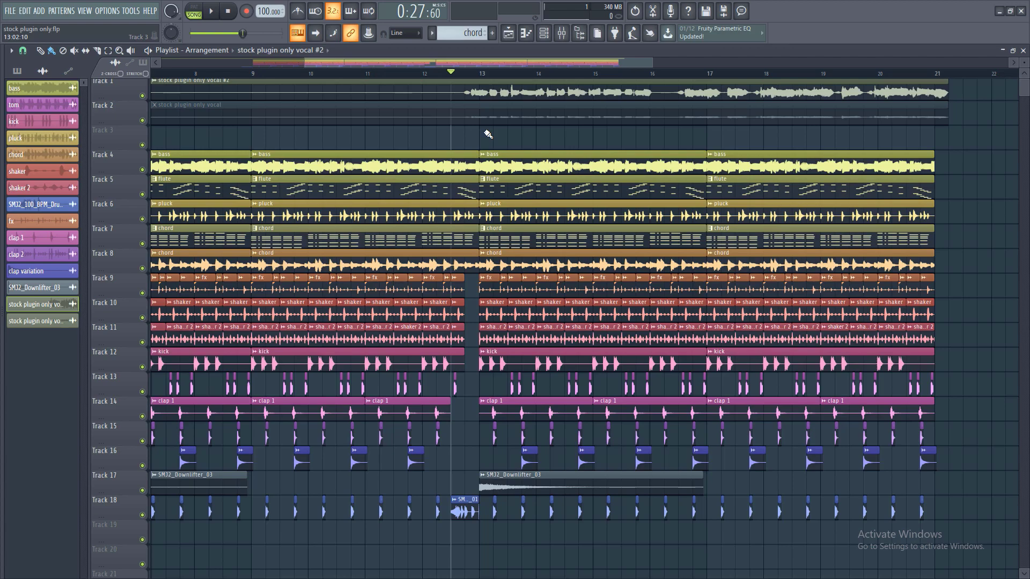
key("space")
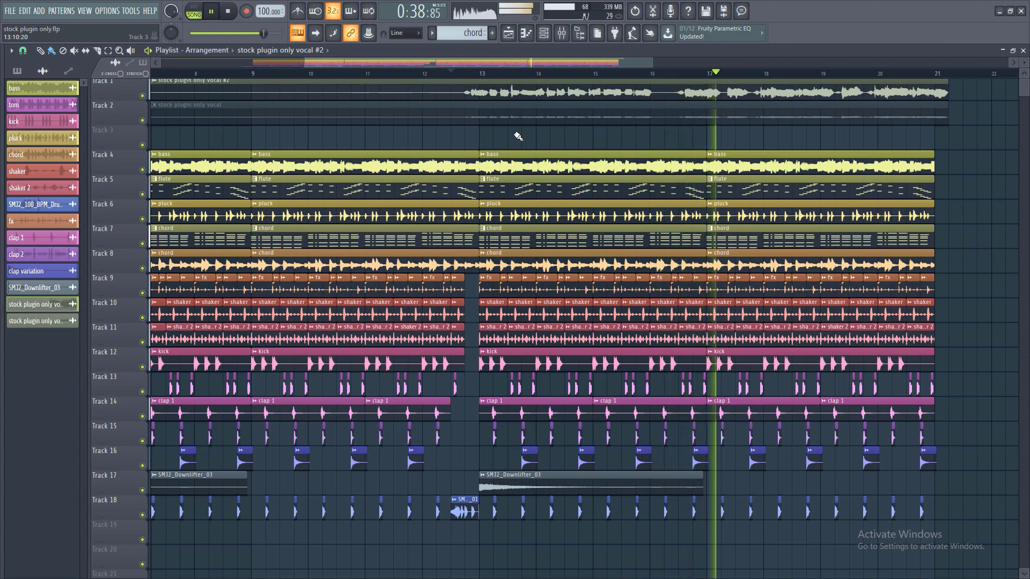
key("space")
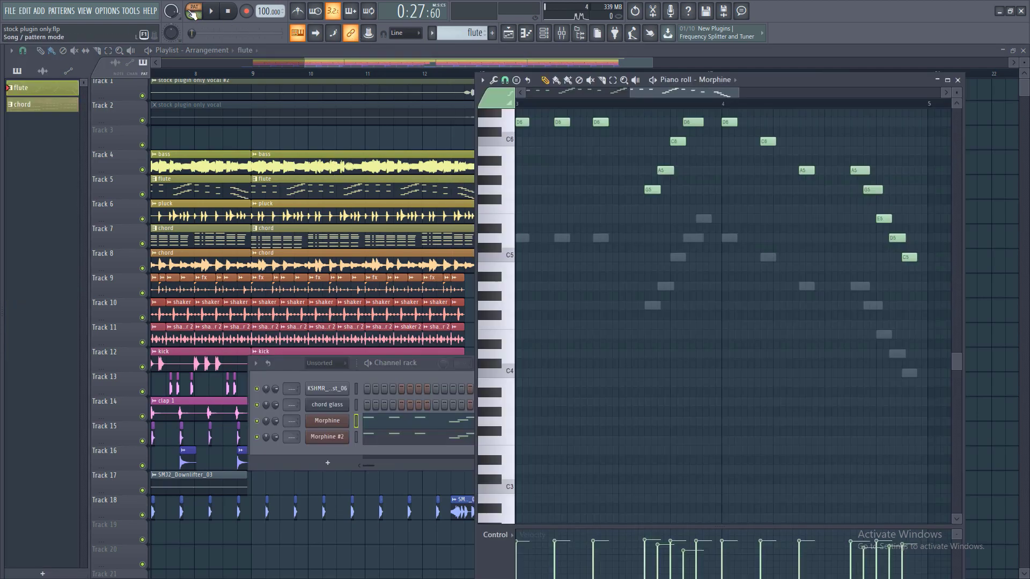
- Open the Morphine, Morphine #2 and chord glass instruments to examine the sounds used by the flute and chord patterns
left_click(326, 420)
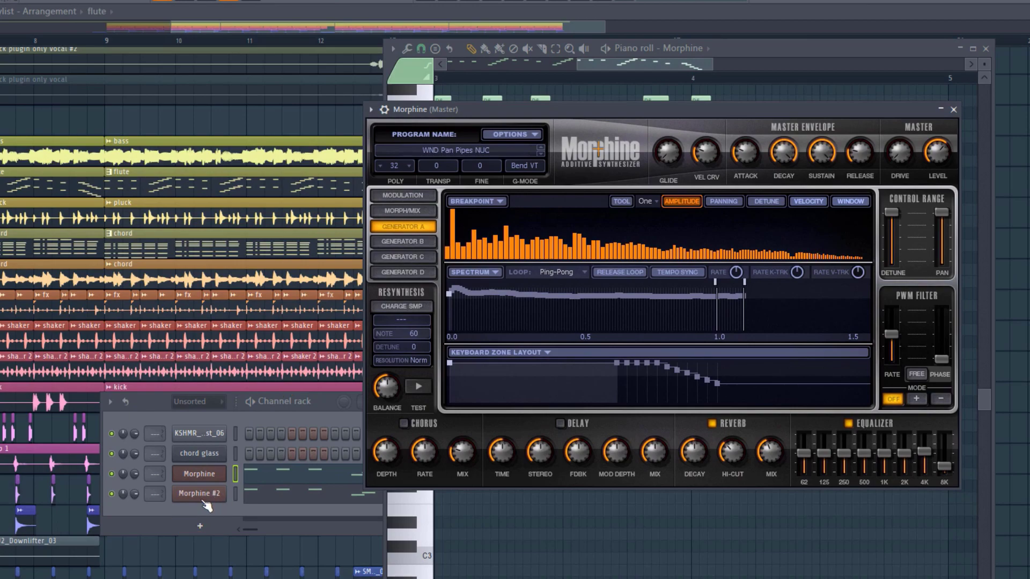
left_click(205, 501)
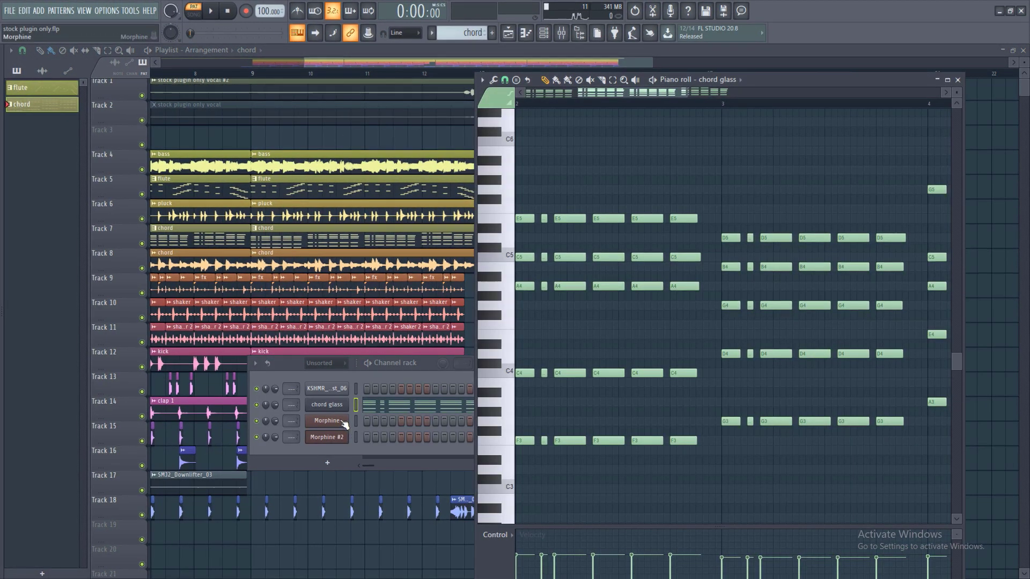
left_click(327, 405)
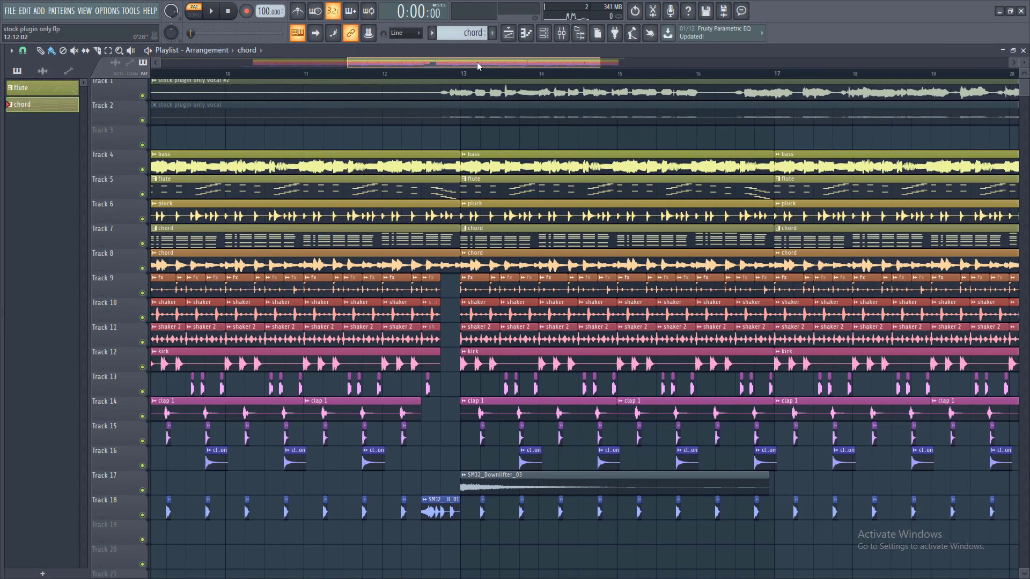
- Solo the stock plugin only vocal #2 track and play it from just before bar 13
left_click_drag(477, 63, 487, 63)
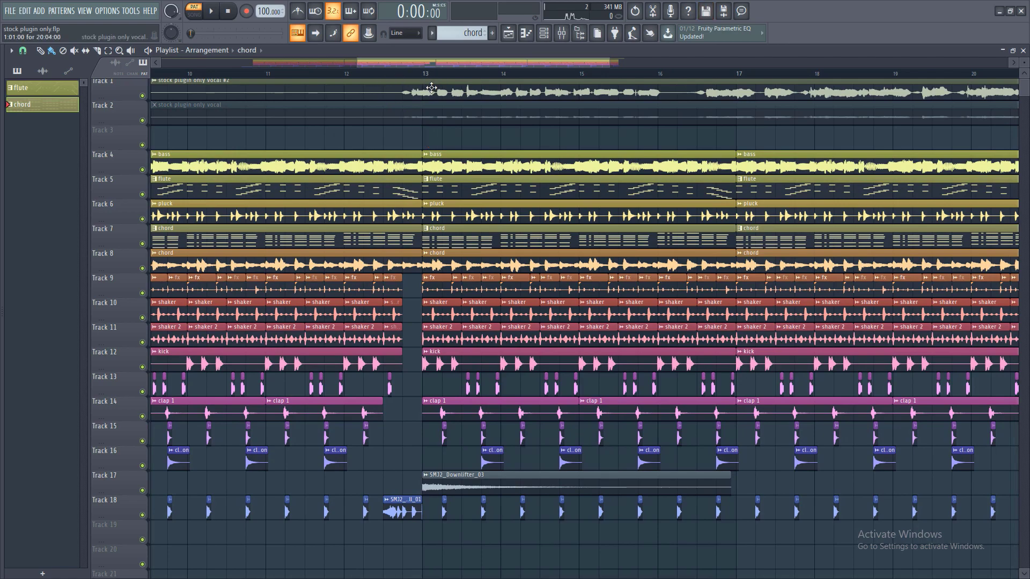
mouse_move(566, 65)
left_mouse_down()
mouse_move(639, 65)
mouse_move(561, 65)
left_mouse_up()
right_click(144, 97)
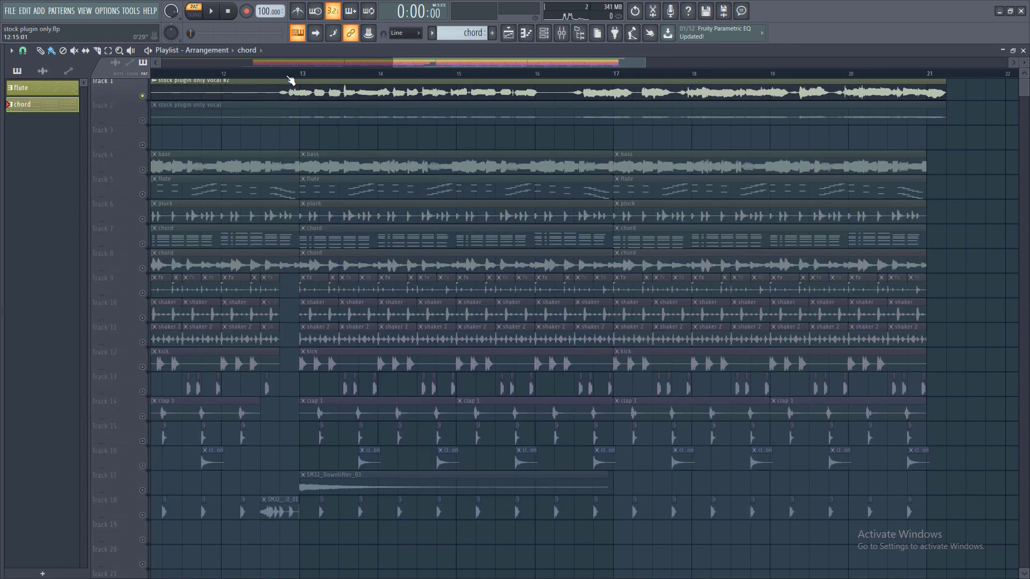
key("space")
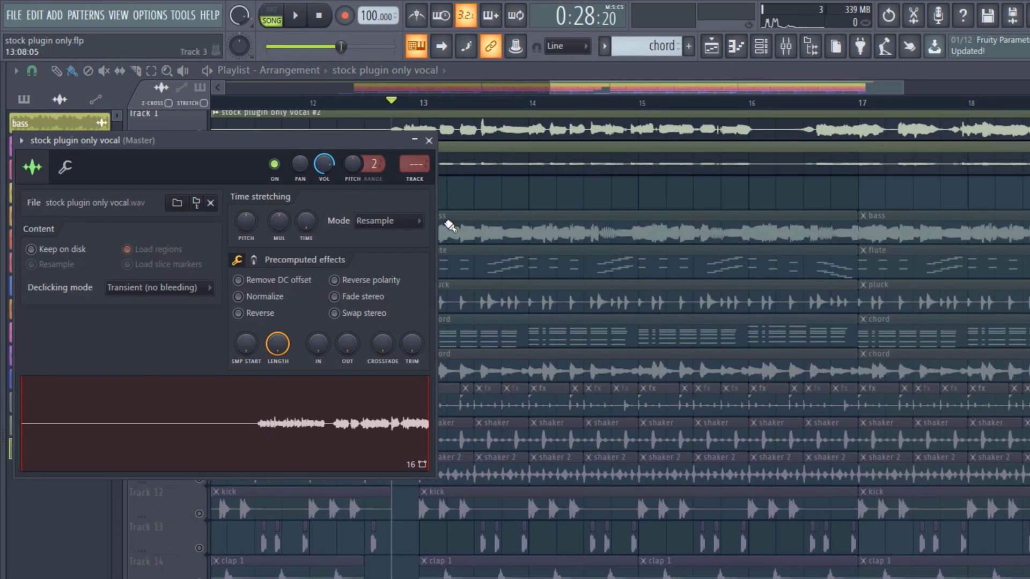
- Open the stock plugin only vocal sample in the Newtone pitch corrector
right_click(229, 310)
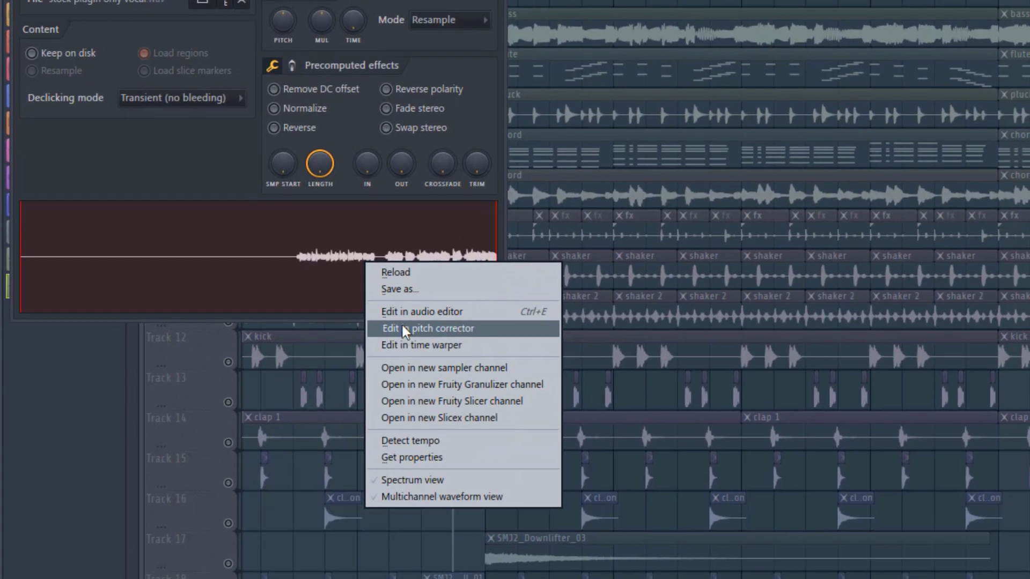
left_click(375, 469)
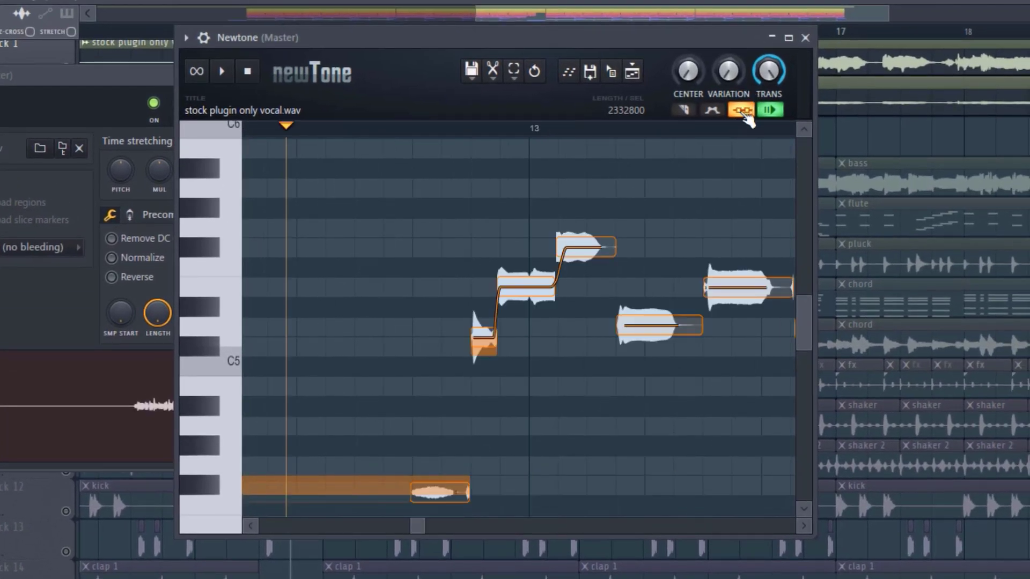
left_click(743, 111)
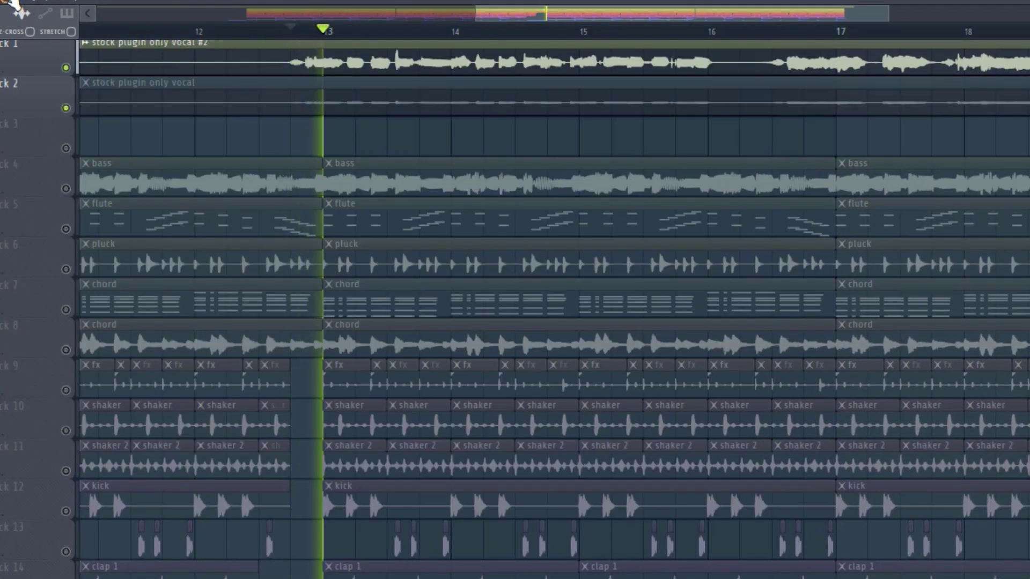
- Loop the vocal's opening phrase up to bar 14 in the playlist and bring up the mixer
left_click_drag(311, 33, 353, 55)
double_click(350, 54)
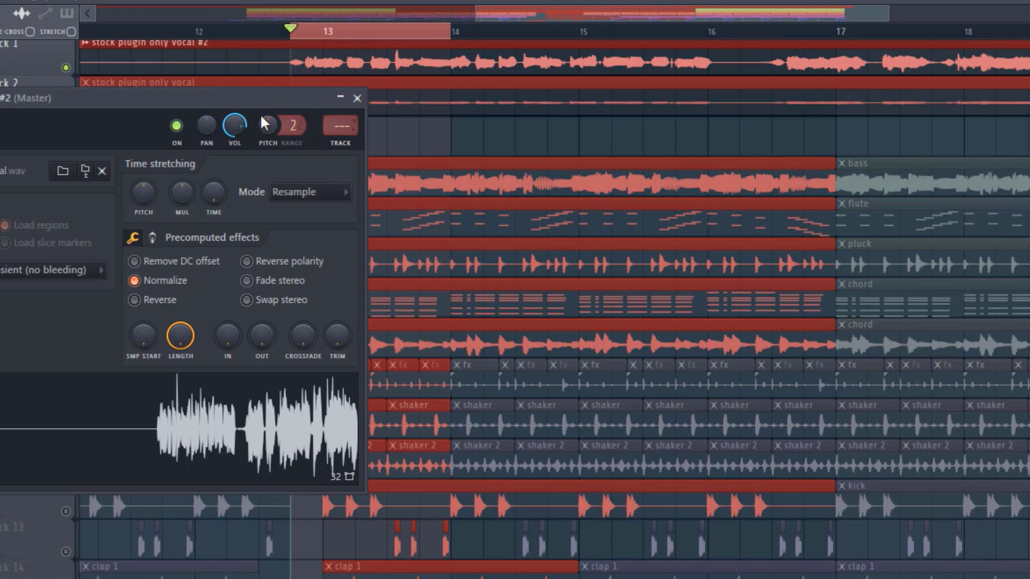
key("F9")
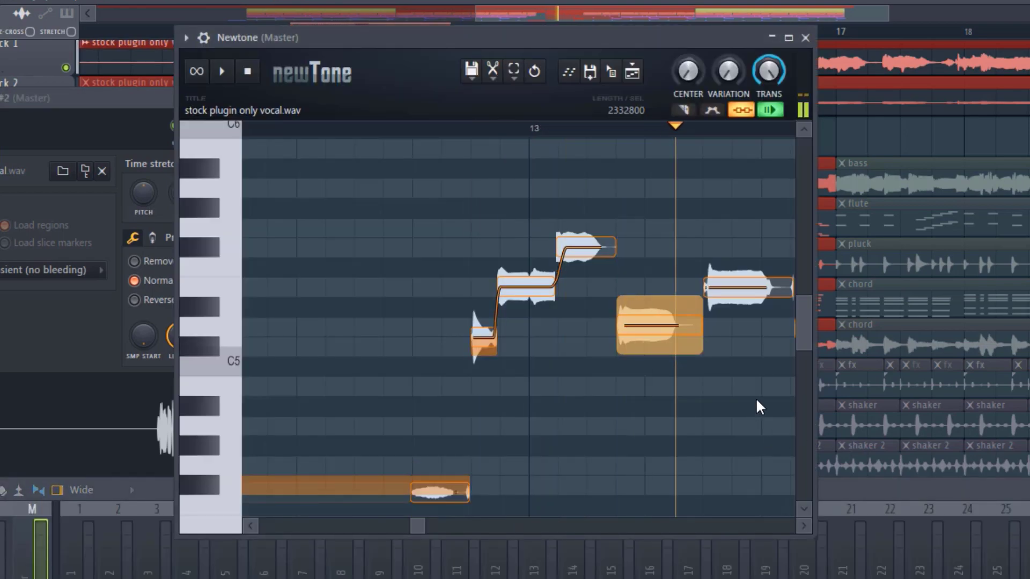
- Transpose all the vocal notes upward in Newtone so the note just before bar 13 sits on C6
mouse_move(412, 526)
left_mouse_down()
mouse_move(397, 527)
mouse_move(406, 526)
left_mouse_up()
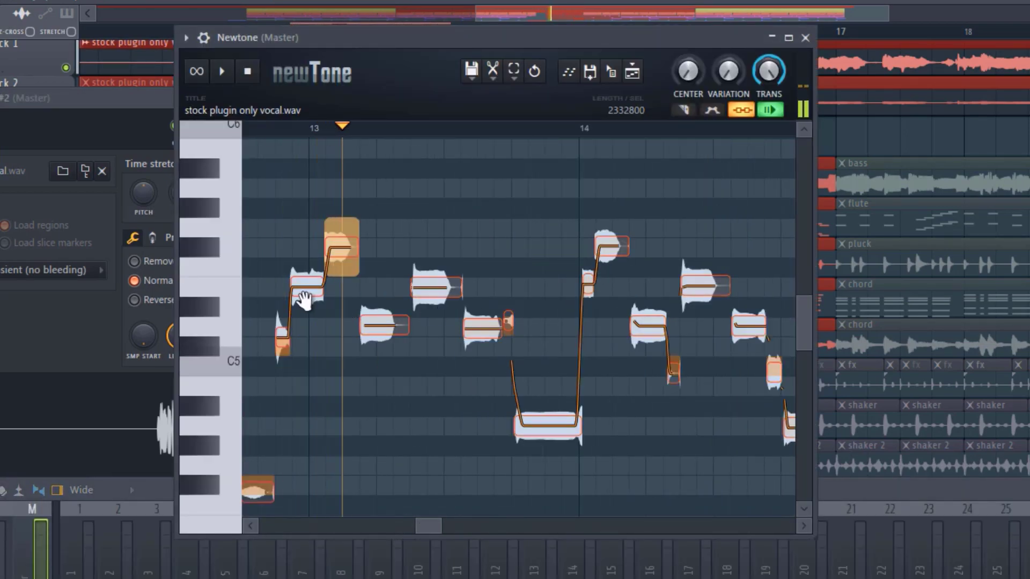
left_click_drag(310, 263, 305, 188)
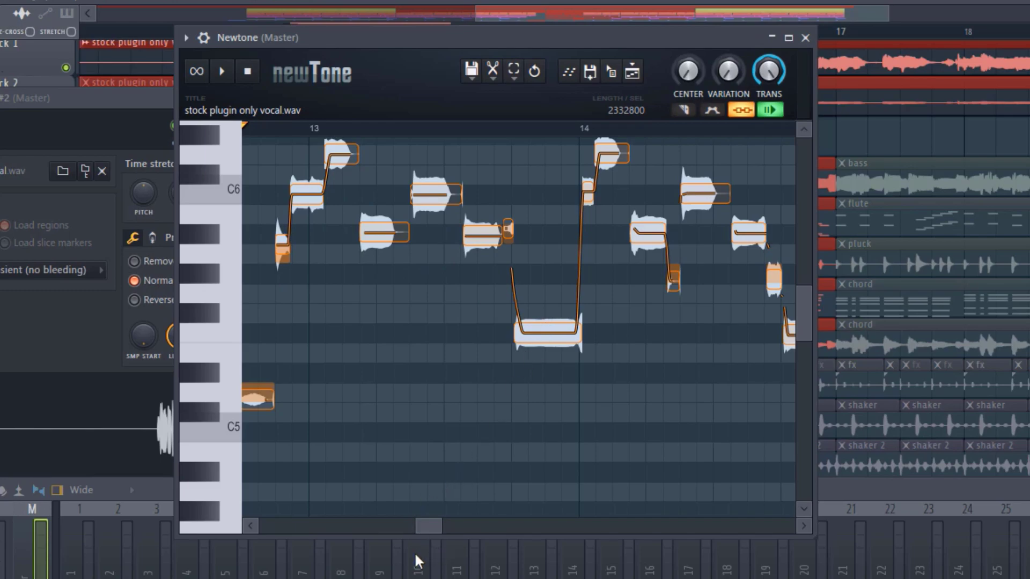
- Move the phrase's first note and the lower A#5 notes after bar 13 up to C6 in Newtone
left_click_drag(434, 524, 431, 524)
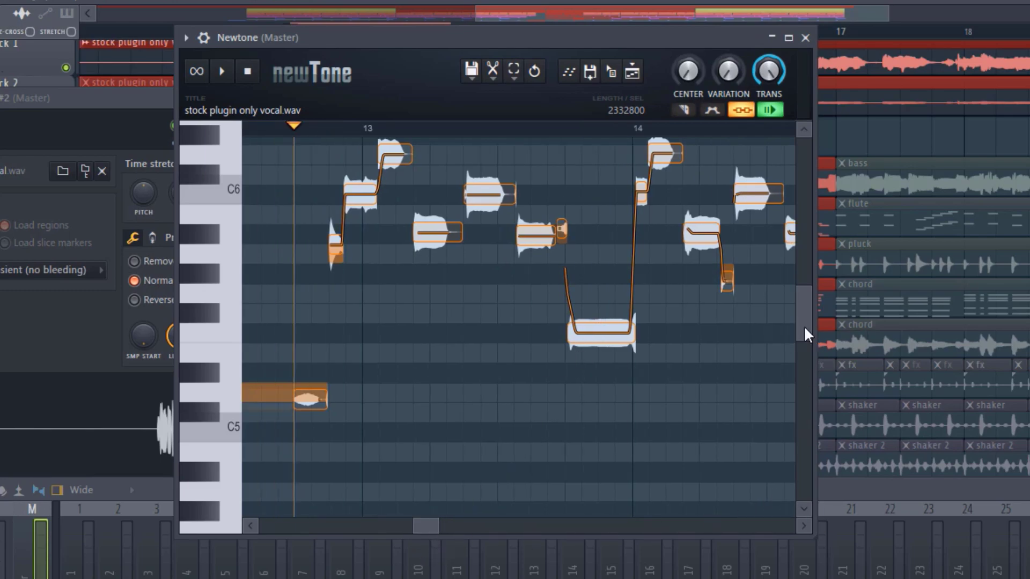
left_click_drag(804, 334, 803, 318)
left_click_drag(335, 314, 387, 240)
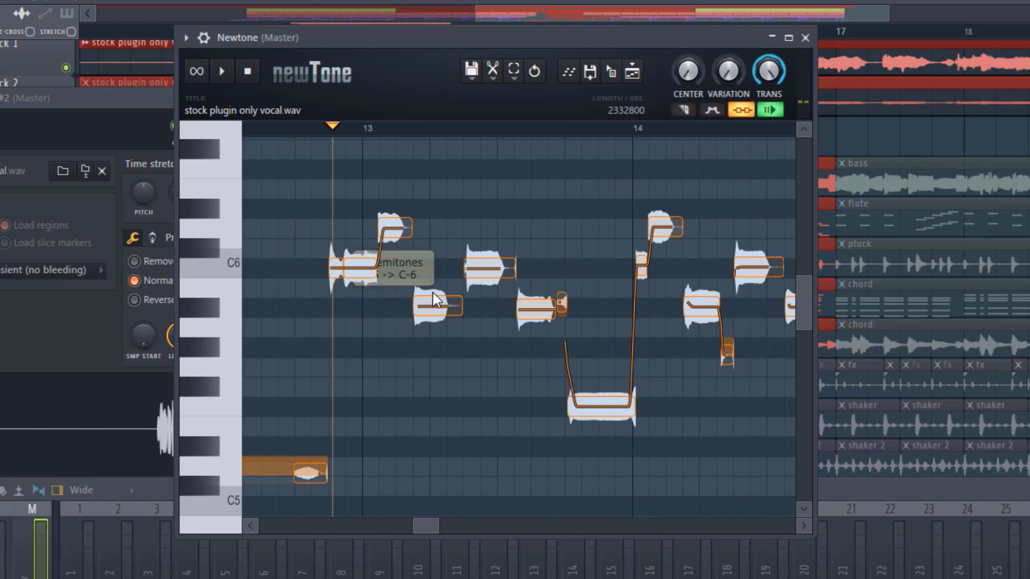
left_click_drag(442, 309, 440, 269)
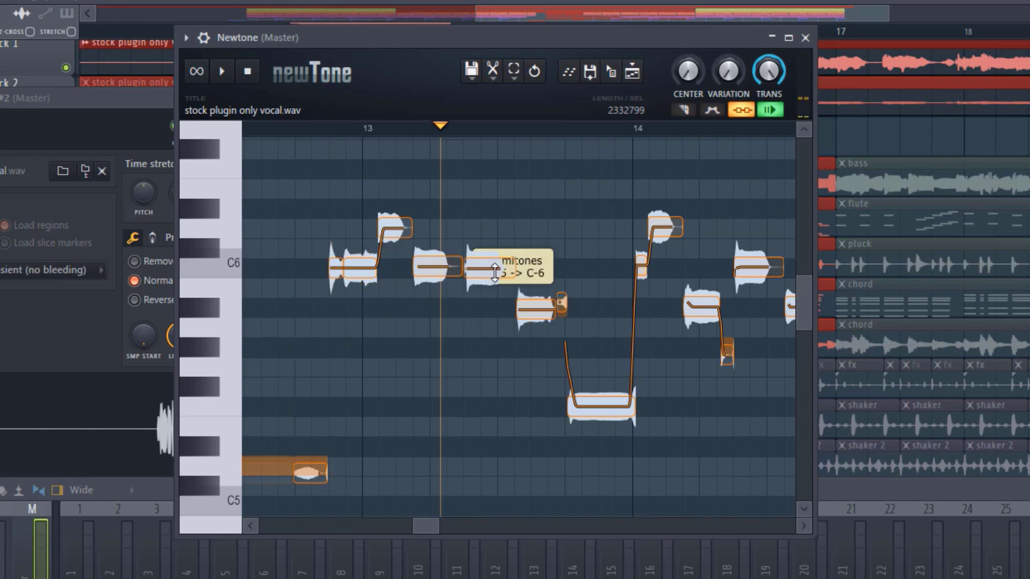
left_click_drag(541, 314, 540, 274)
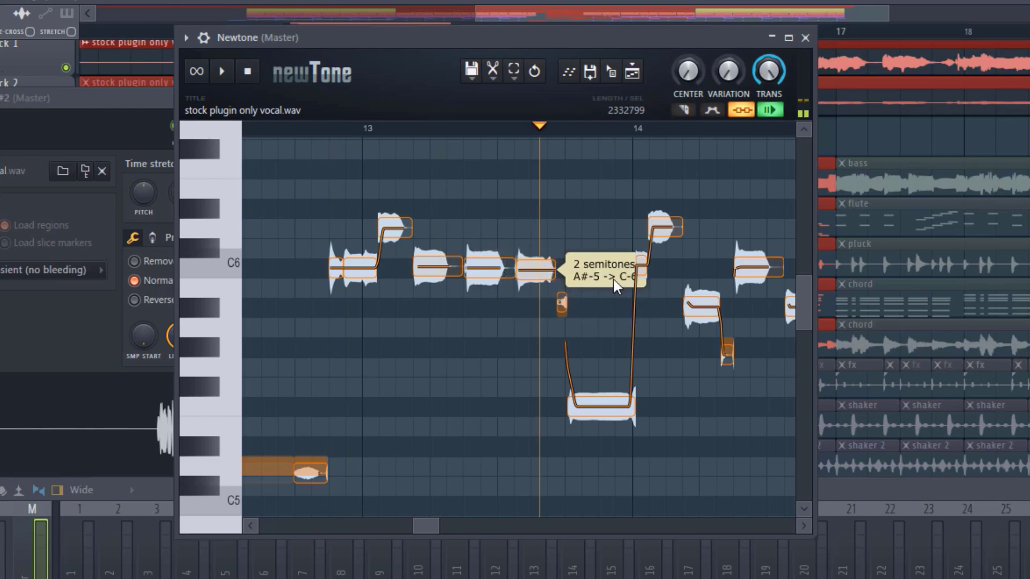
- Deselect the playlist clips, reopen Newtone, and raise the short A#5 note before bar 14 and the note after bar 14 to C6
right_click(869, 145)
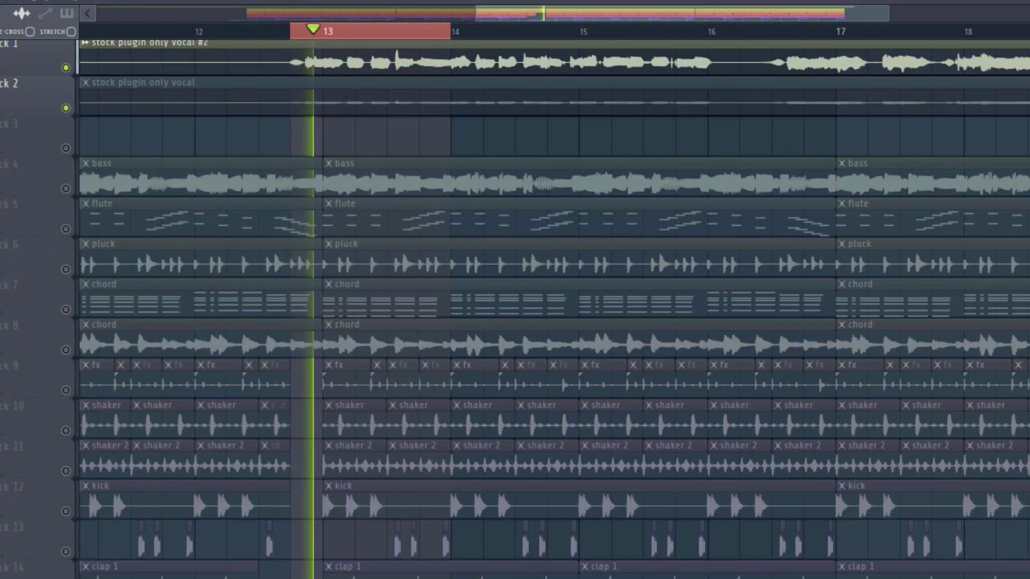
key("F9")
left_click(1026, 557)
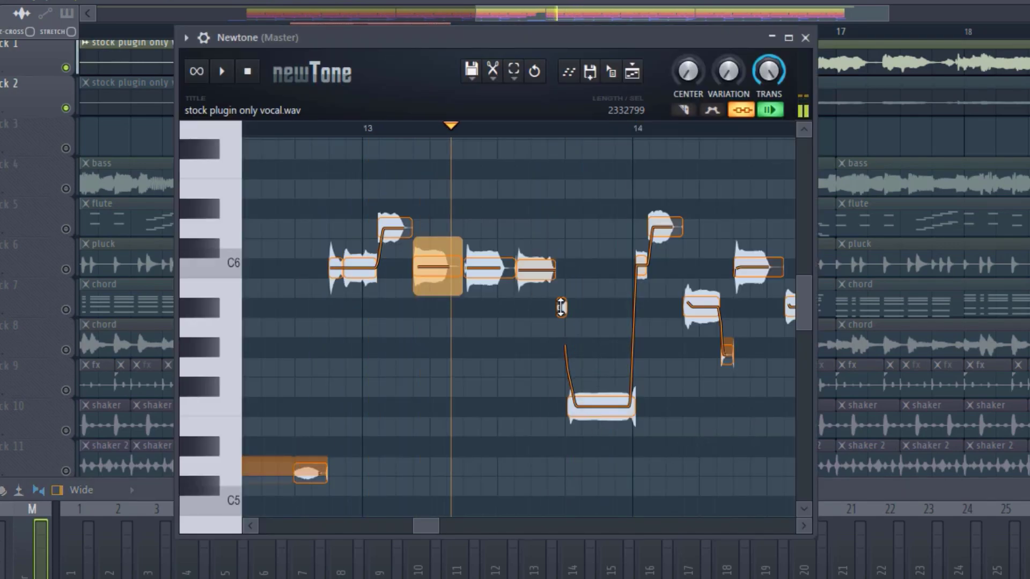
left_click_drag(557, 305, 559, 270)
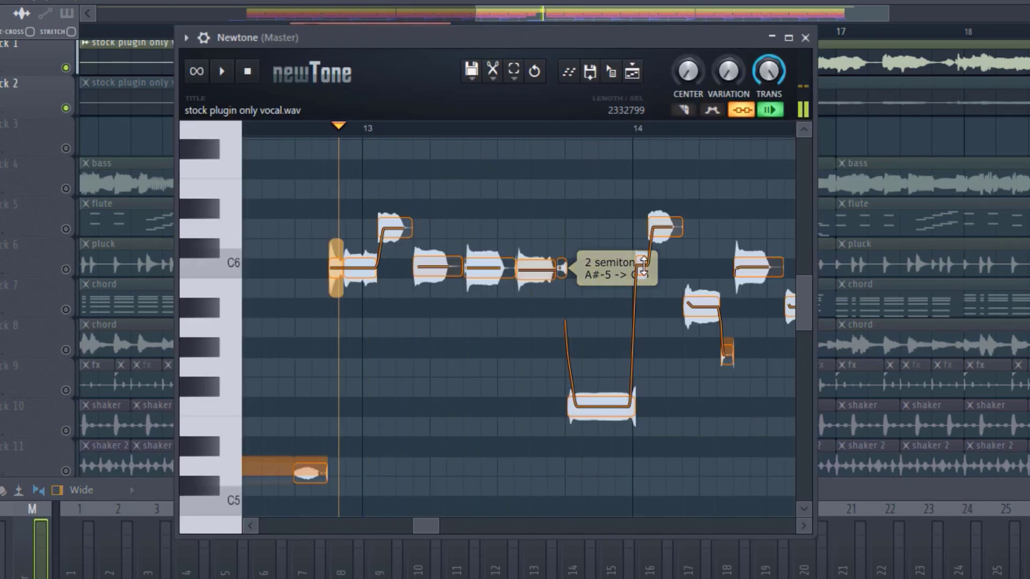
left_click_drag(707, 306, 705, 265)
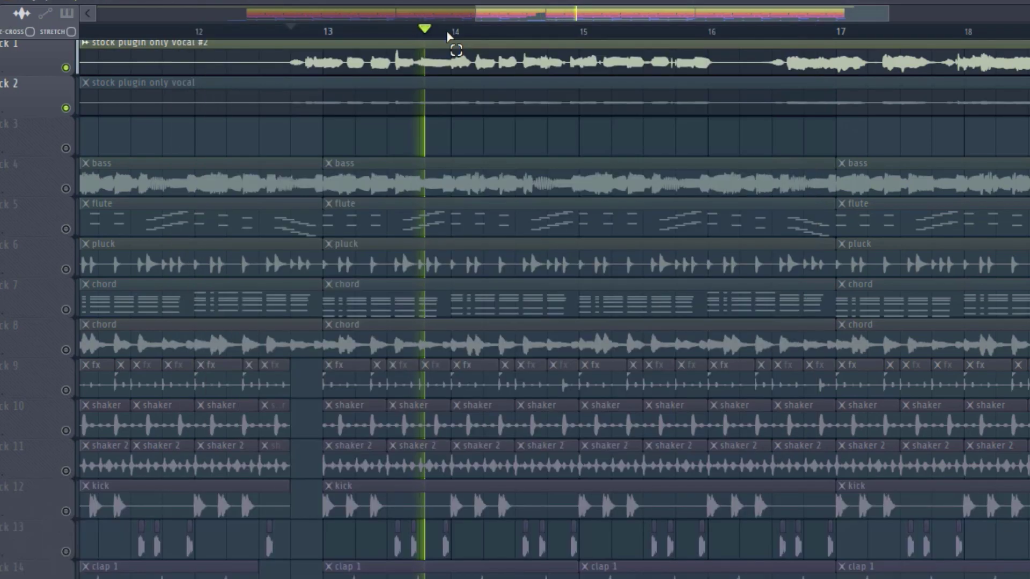
- Loop bars 14 to 15 in the playlist and reopen Newtone from the mixer
left_click_drag(447, 33, 574, 33)
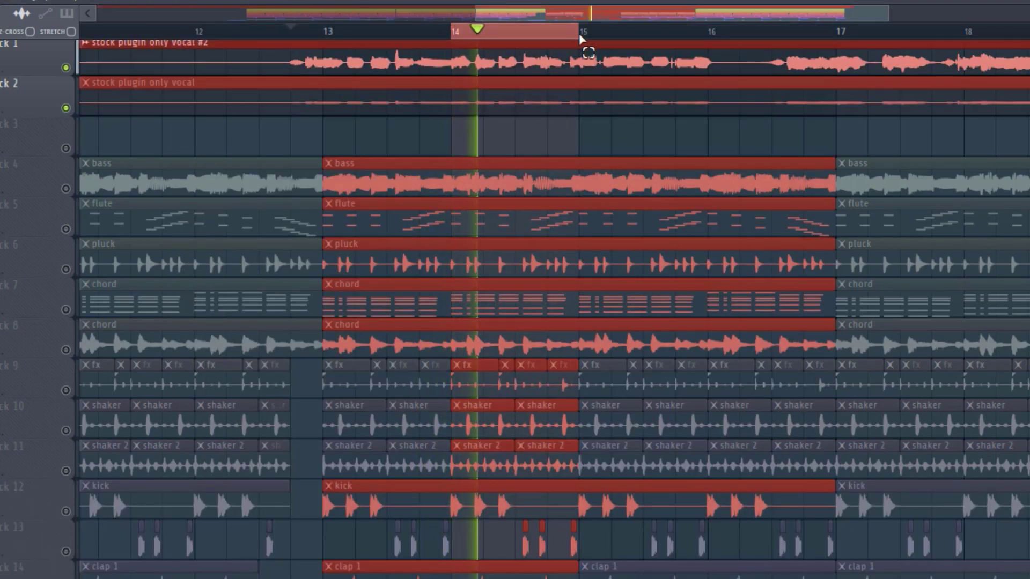
key("F9")
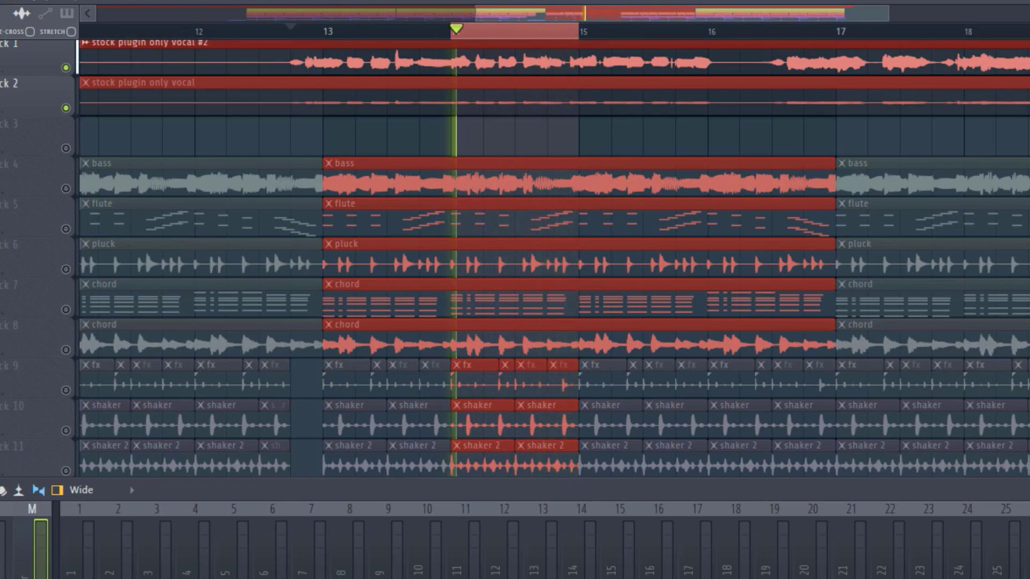
left_click(1025, 536)
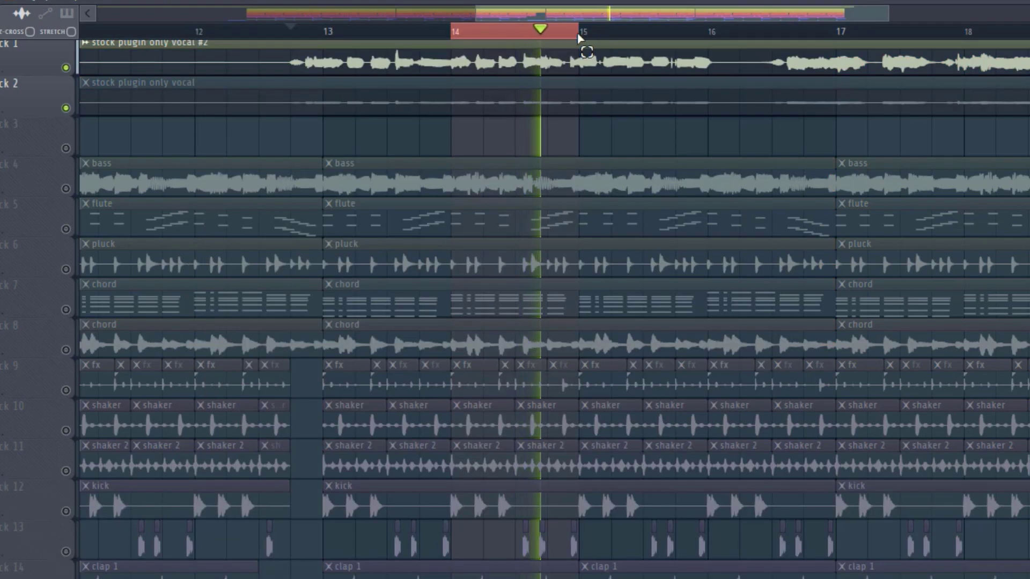
- Loop bars 15 to 16, reopen Newtone and move the lower note after bar 15 up to C6
left_click_drag(579, 34, 710, 36)
key("F9")
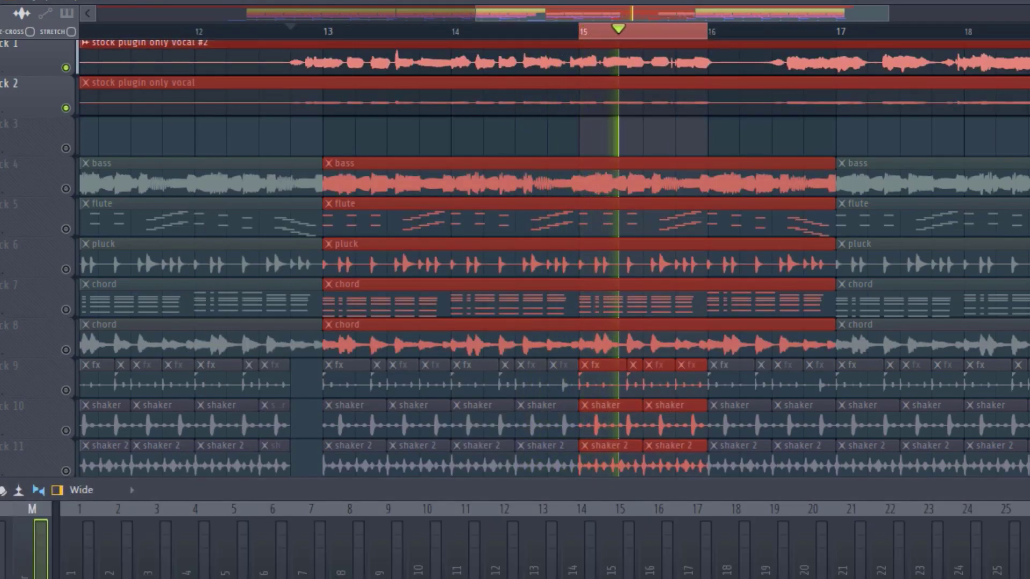
left_click(1025, 536)
left_click_drag(648, 317, 640, 265)
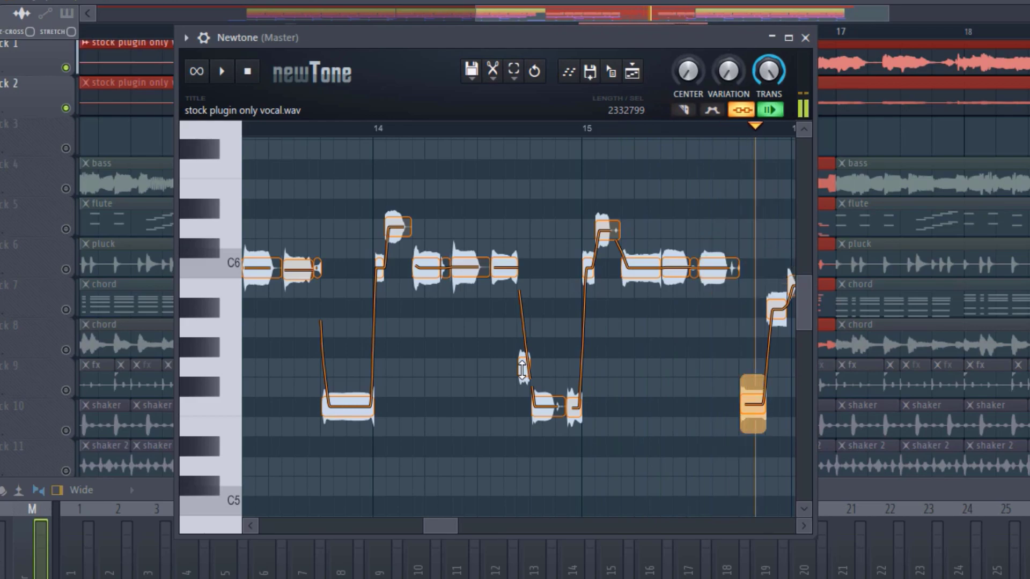
- Close Newtone, loop bars 18 to 19 in the playlist and reopen Newtone from the mixer
left_click(805, 38)
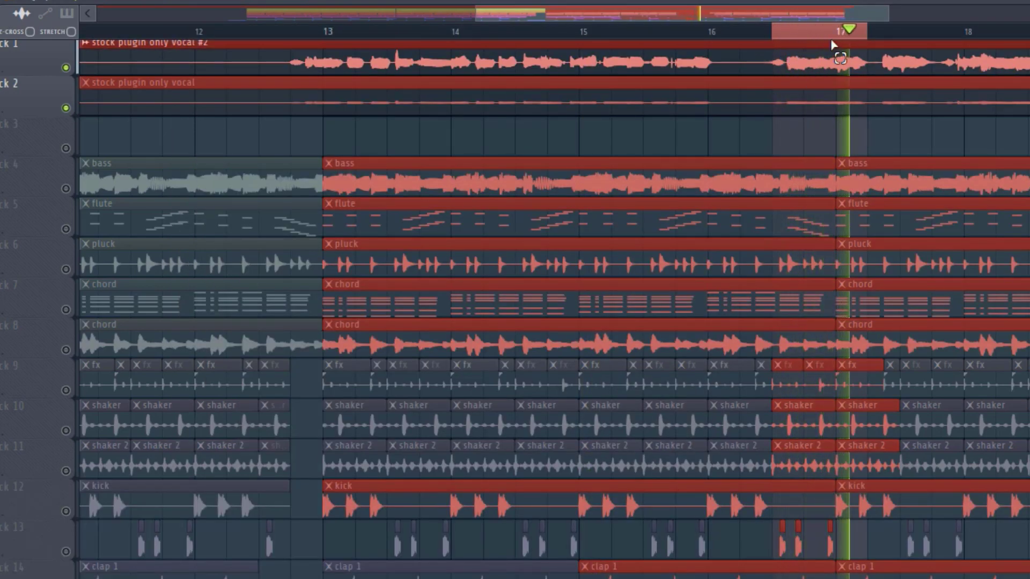
left_click_drag(873, 36, 918, 33)
left_click_drag(594, 47, 711, 51)
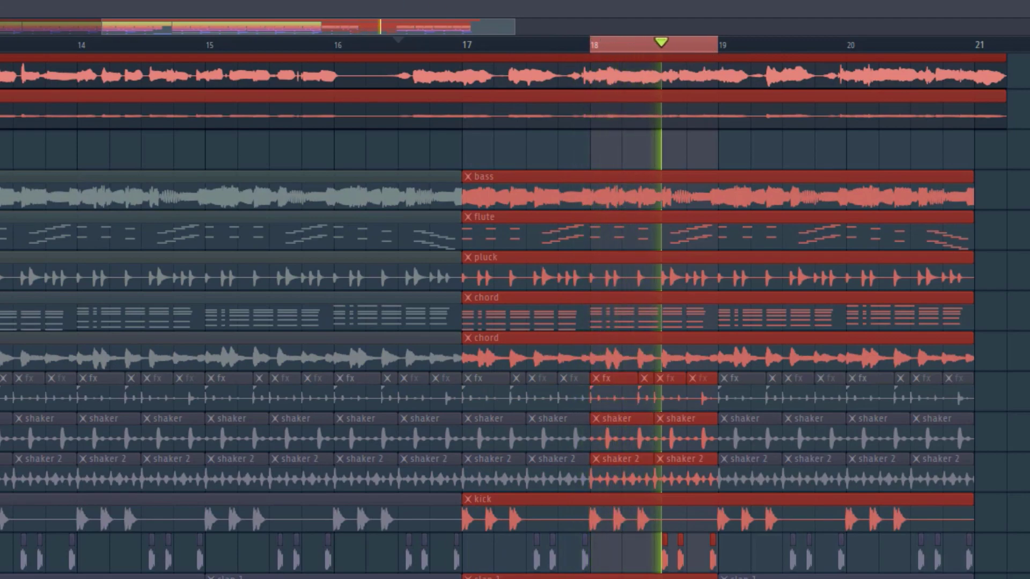
key("F9")
left_click(925, 551)
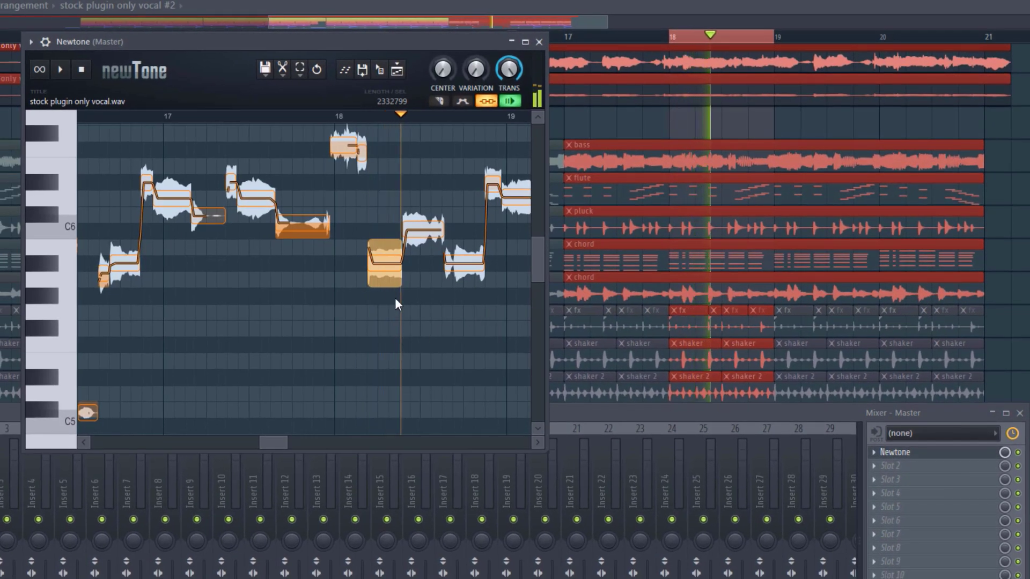
- Move the notes after bar 18 onto C6 in Newtone and clear the playlist's loop region
left_click_drag(260, 444, 245, 445)
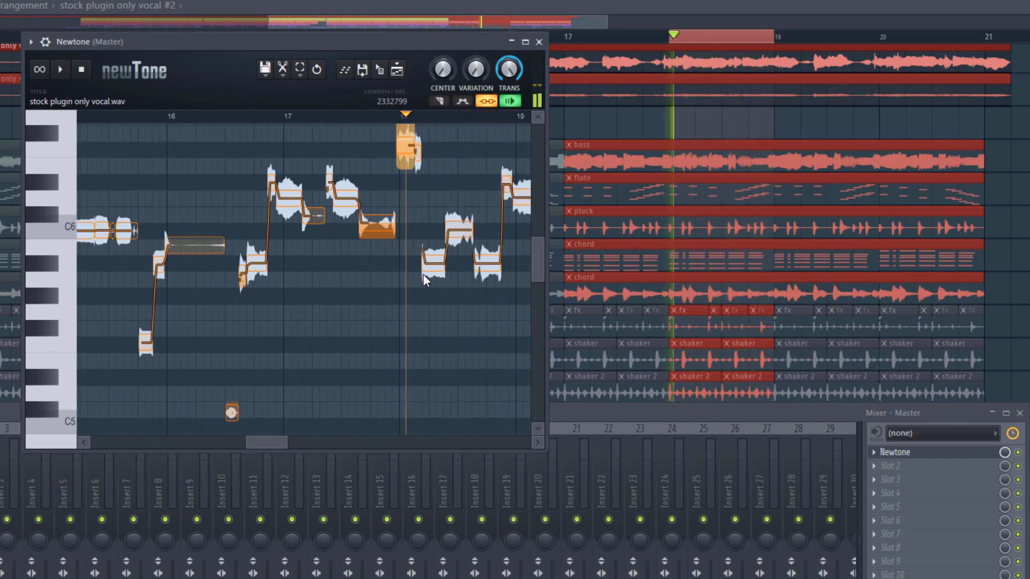
left_click_drag(450, 266, 453, 231)
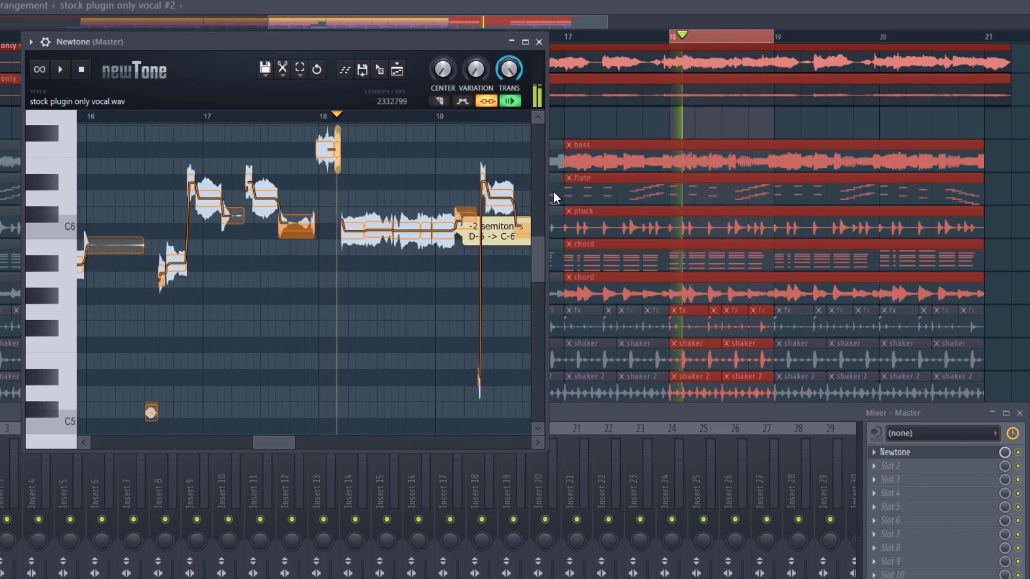
right_click(710, 37)
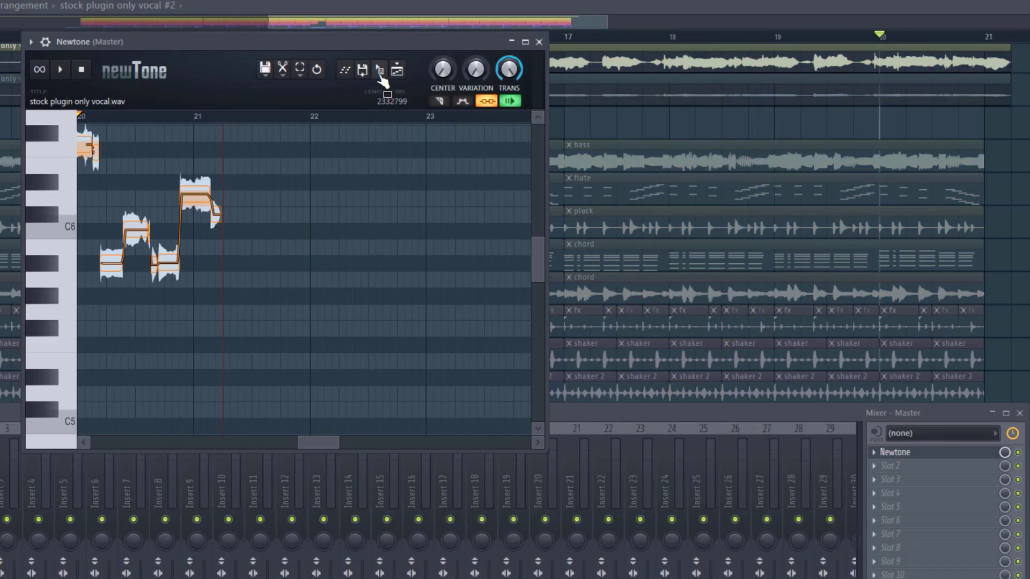
- Send the edited vocal from Newtone into the playlist, replace the old duplicate on track 2 with it and play it
left_click_drag(382, 80, 646, 122)
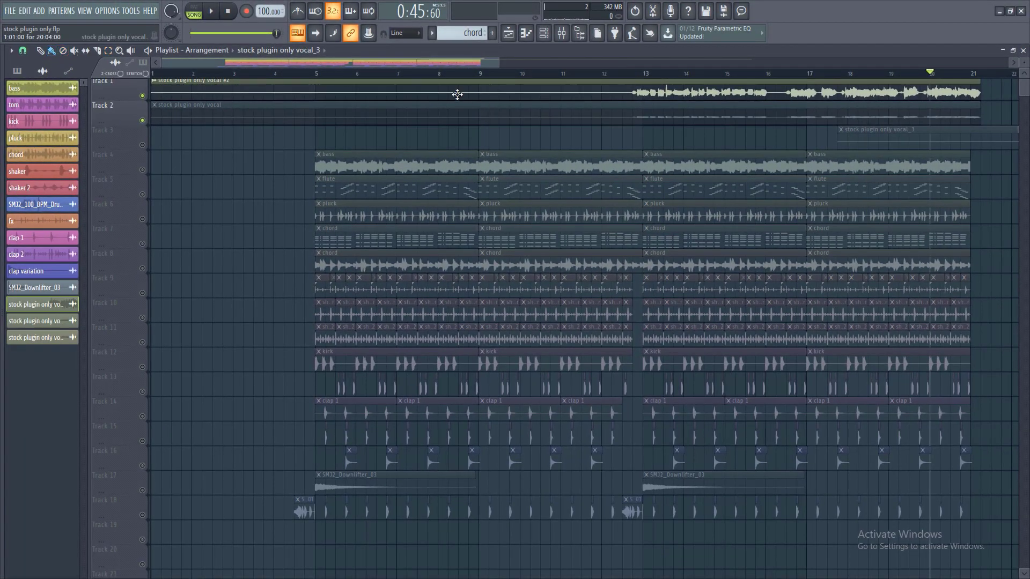
right_click(585, 114)
key("space")
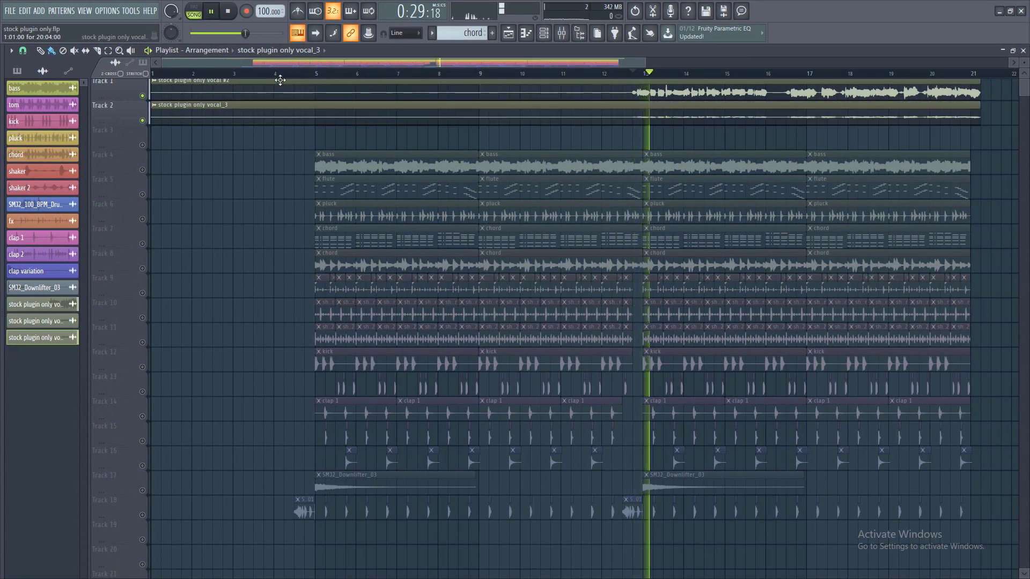
- Remove the harmony clip's section on track 2 between about bars 16.5 and 17.75
left_click_drag(164, 64, 375, 64)
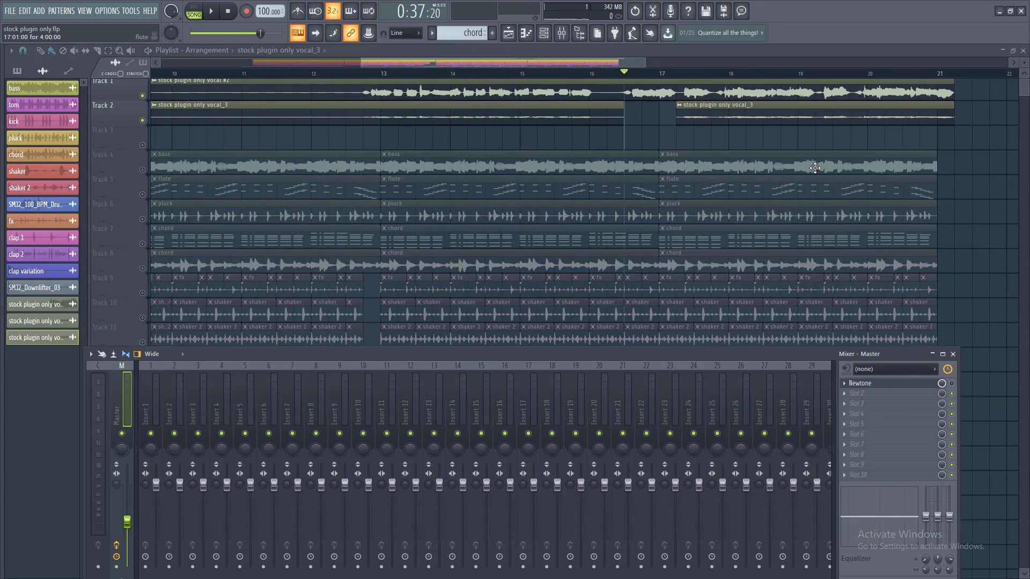
key("F9")
key("space")
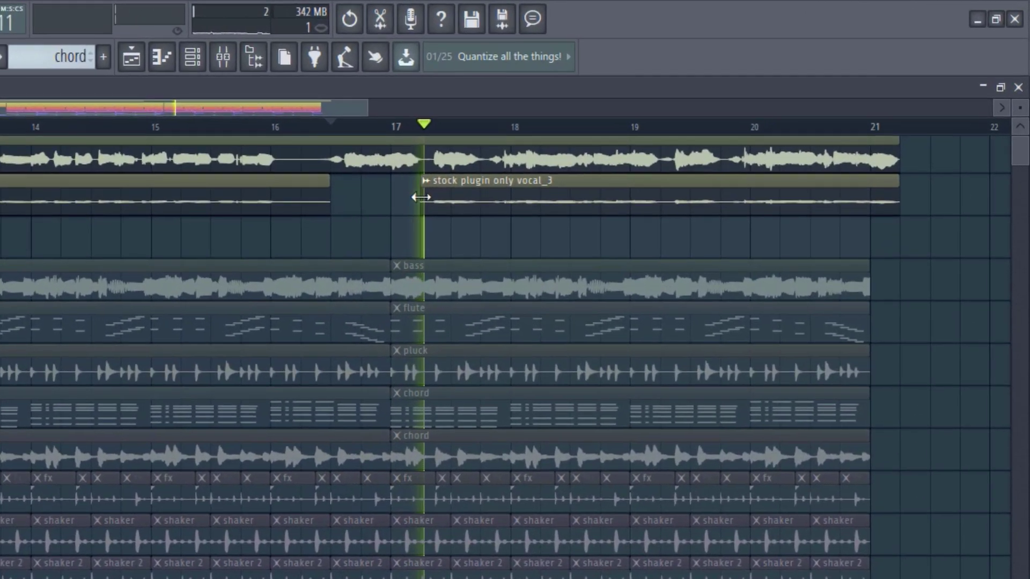
key("space")
left_click_drag(636, 129, 676, 130)
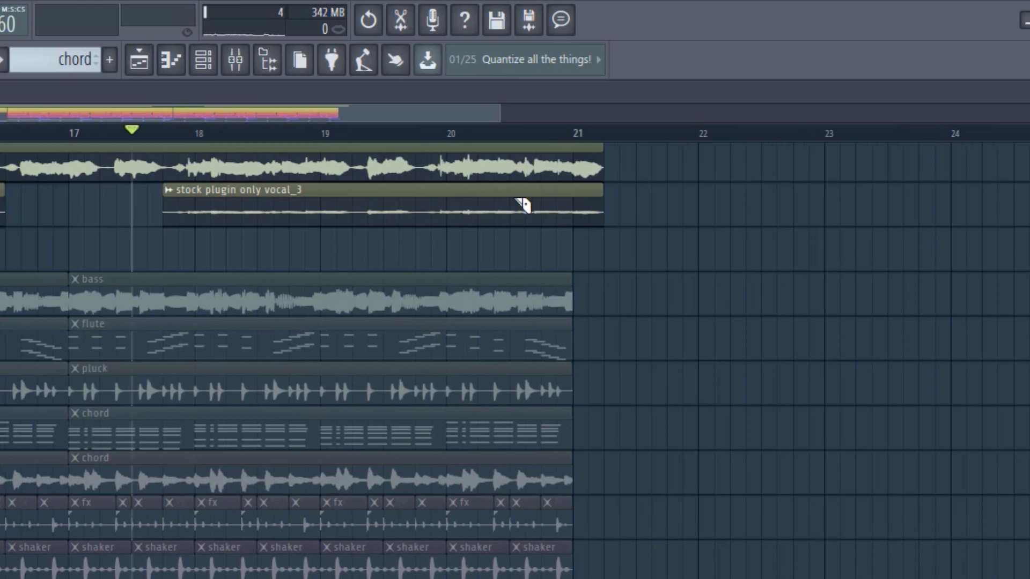
- Slice the second harmony clip on track 2 and delete its pieces around bars 19 and 21
key("space")
left_click_drag(306, 188, 305, 240)
right_click(588, 216)
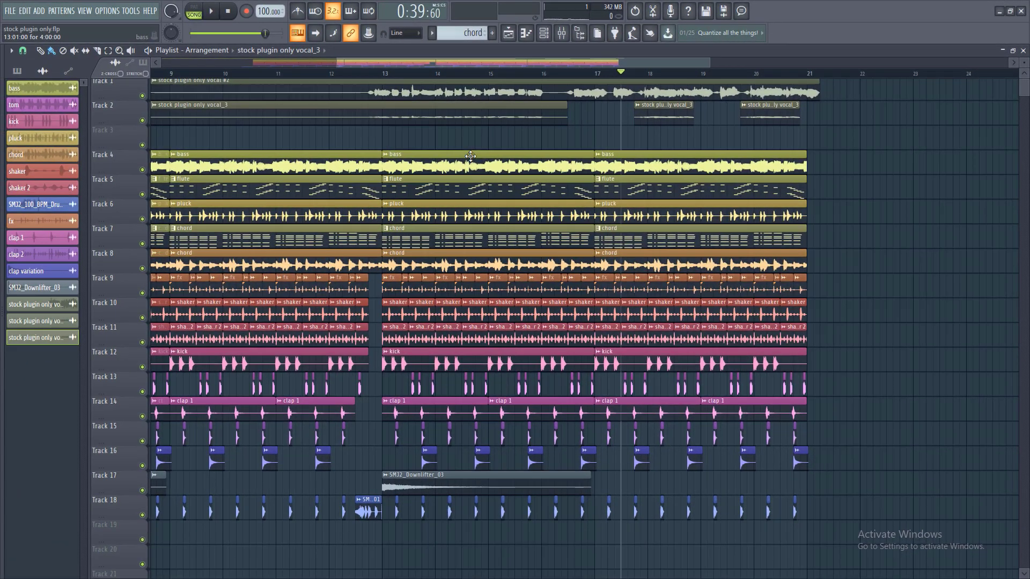
- Solo the kick on track 12 and enable tracks 13 to 18 and the bass on track 4 with it
left_click_drag(1020, 98, 1021, 92)
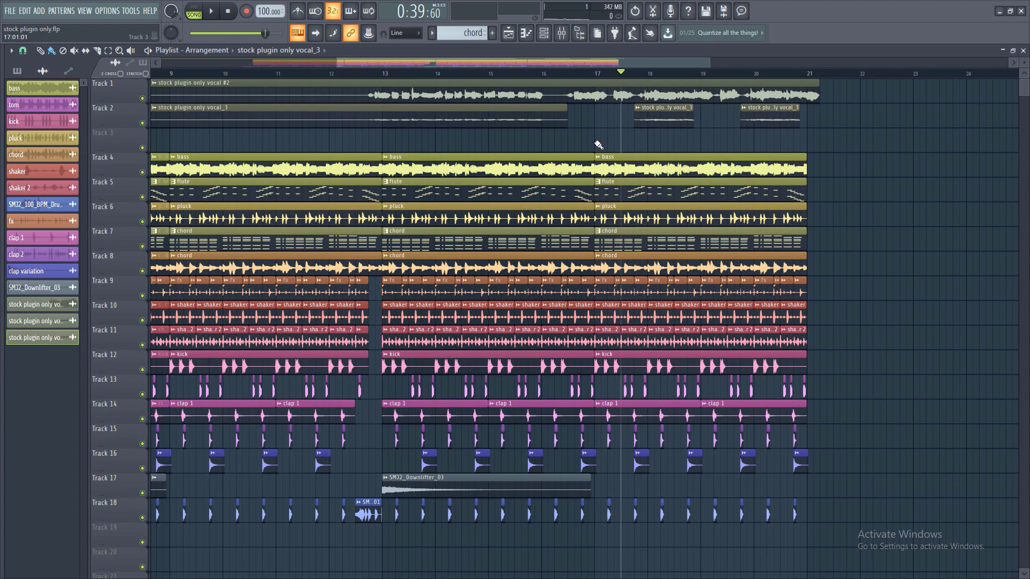
right_click(142, 370)
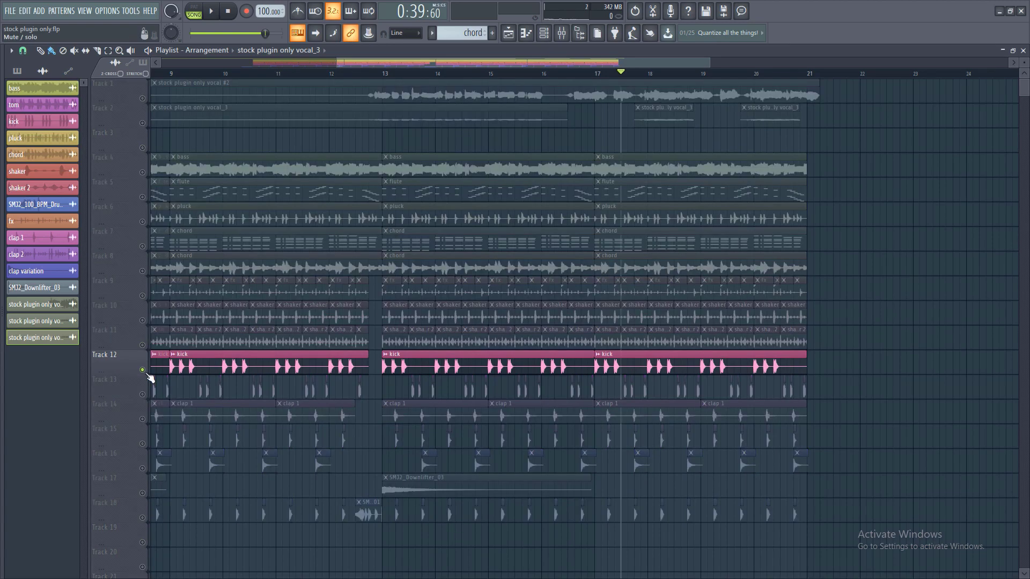
left_click(142, 394)
left_click(142, 419)
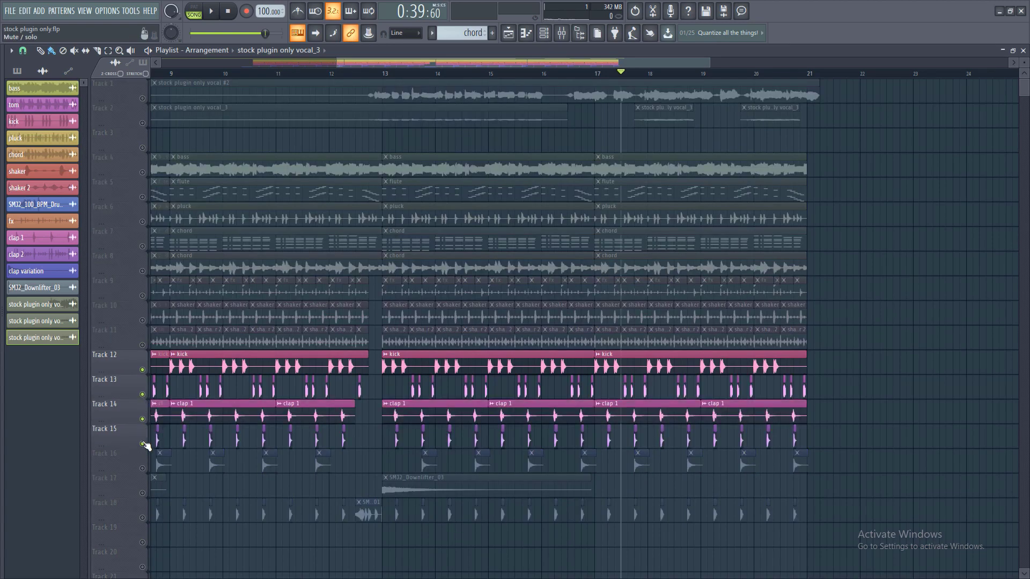
left_click_drag(142, 444, 143, 517)
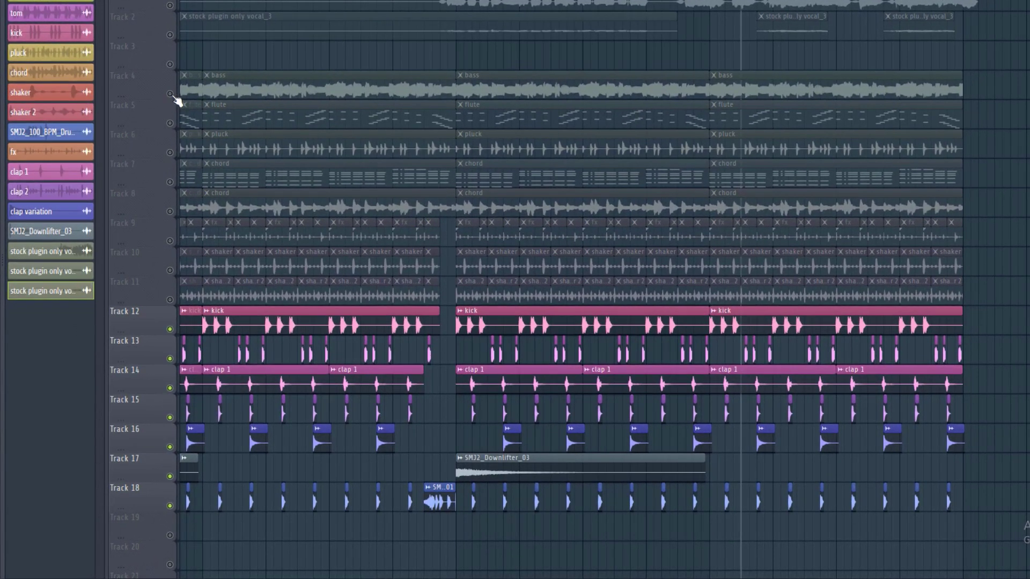
left_click(142, 172)
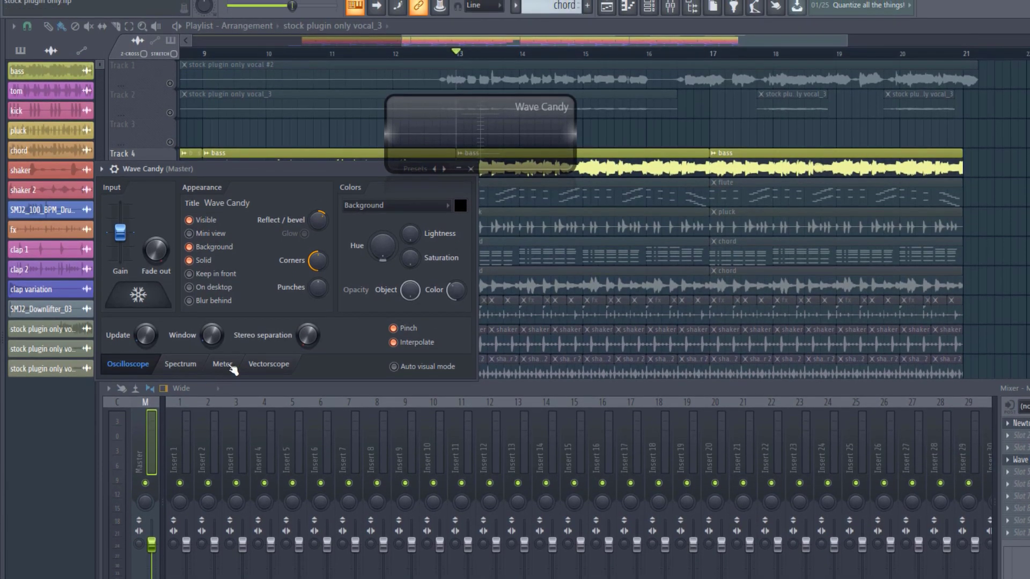
- Set up Wave Candy on the master as a Meter and move the meter display over the clip list
left_click(224, 365)
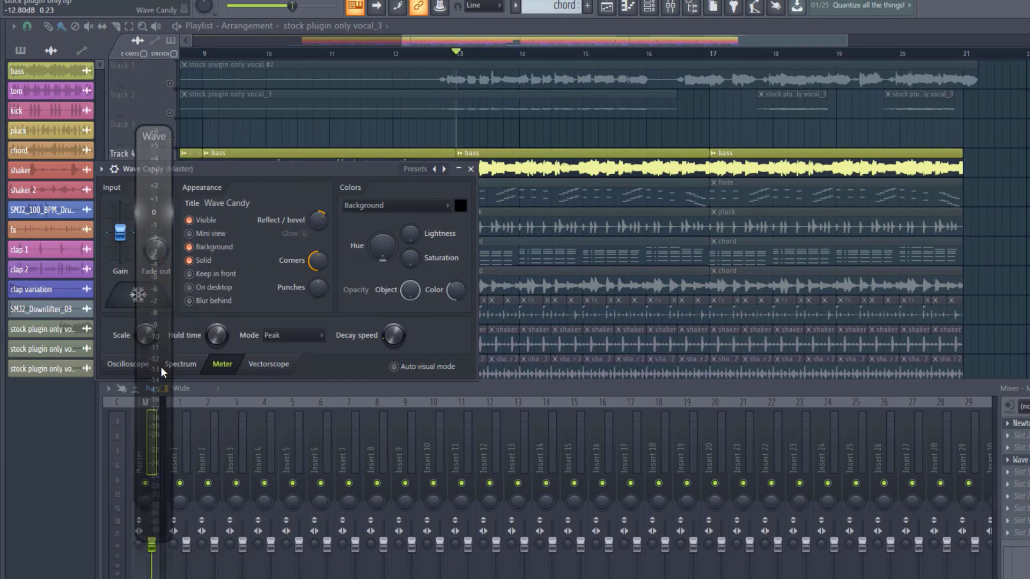
left_click_drag(161, 367, 145, 364)
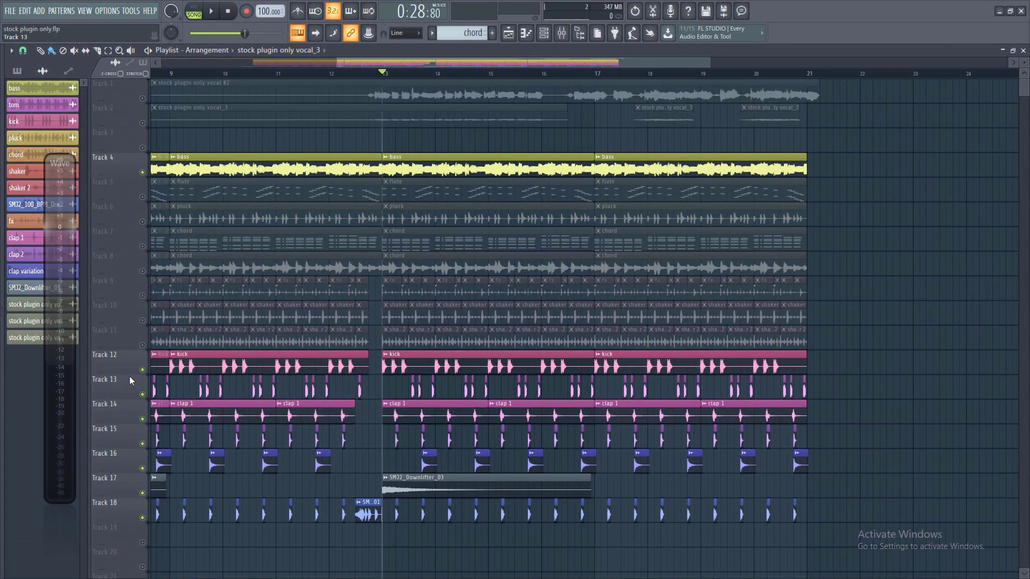
- Solo the kick track, route the kick to mixer insert 1 and set its fader to peak at about -9 dB
right_click(143, 370)
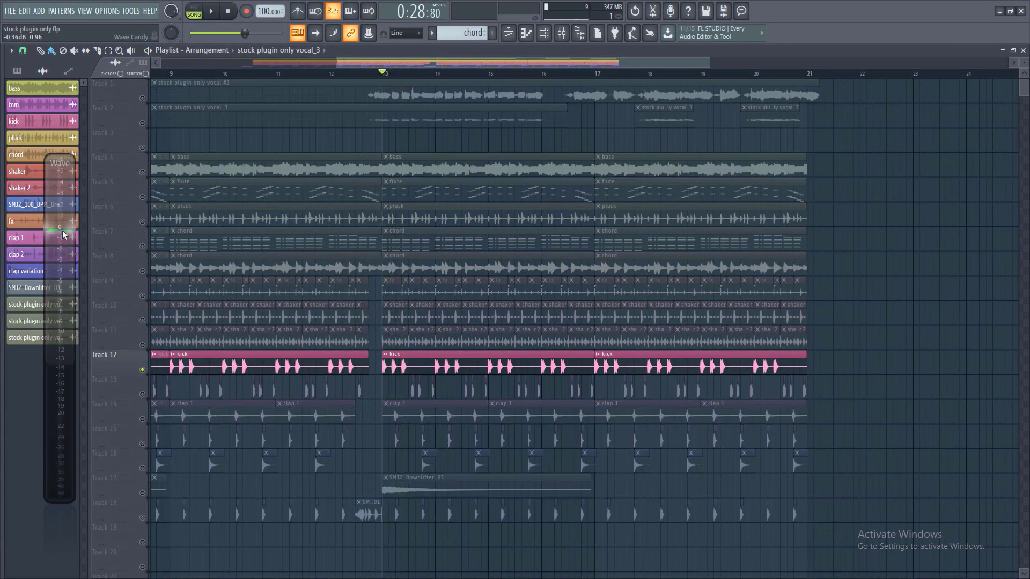
double_click(446, 359)
left_click(401, 229)
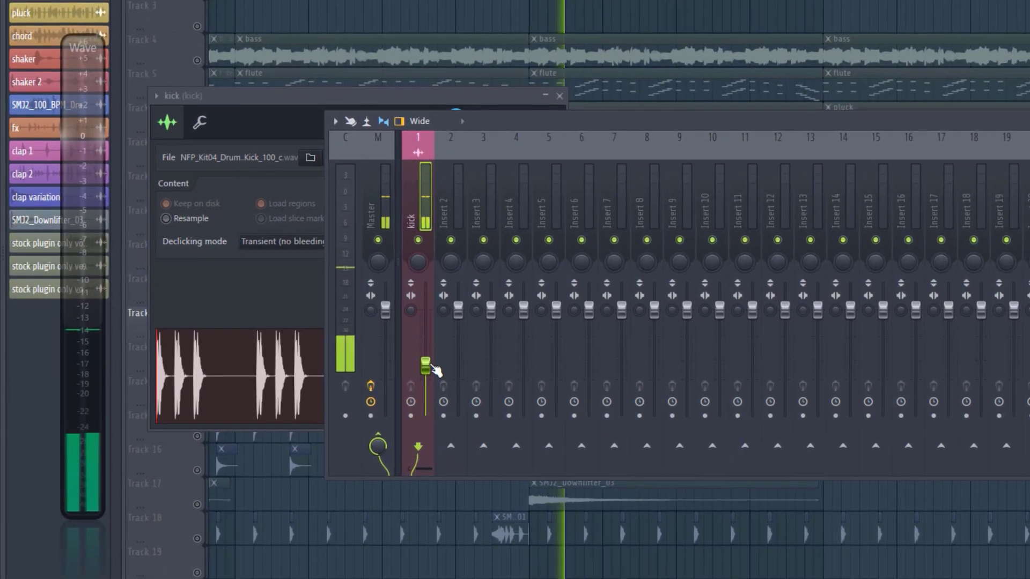
left_click_drag(435, 370, 436, 351)
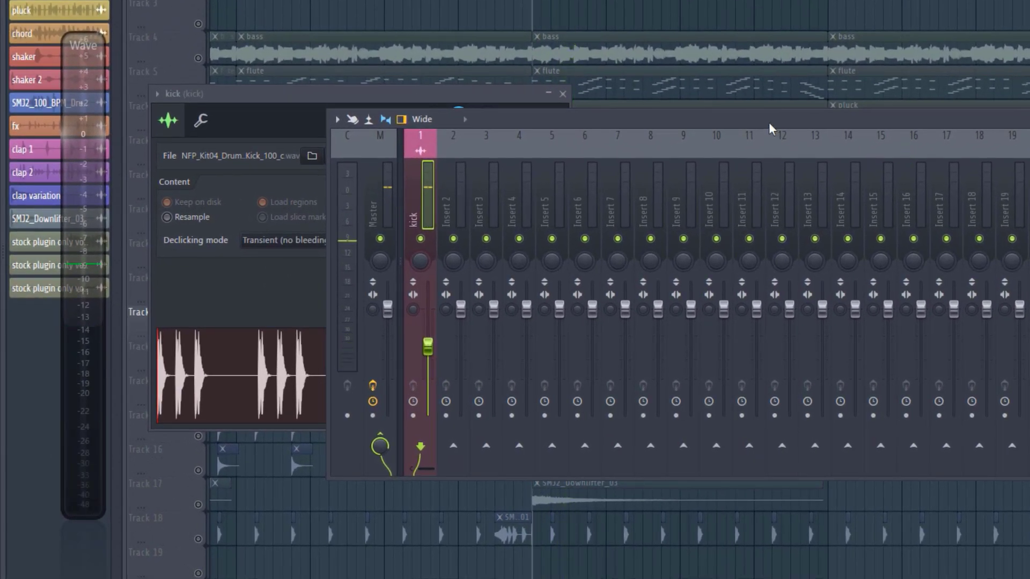
right_click(657, 8)
- Enable the tom on track 13 alongside the kick and route it to mixer insert 2
key("space")
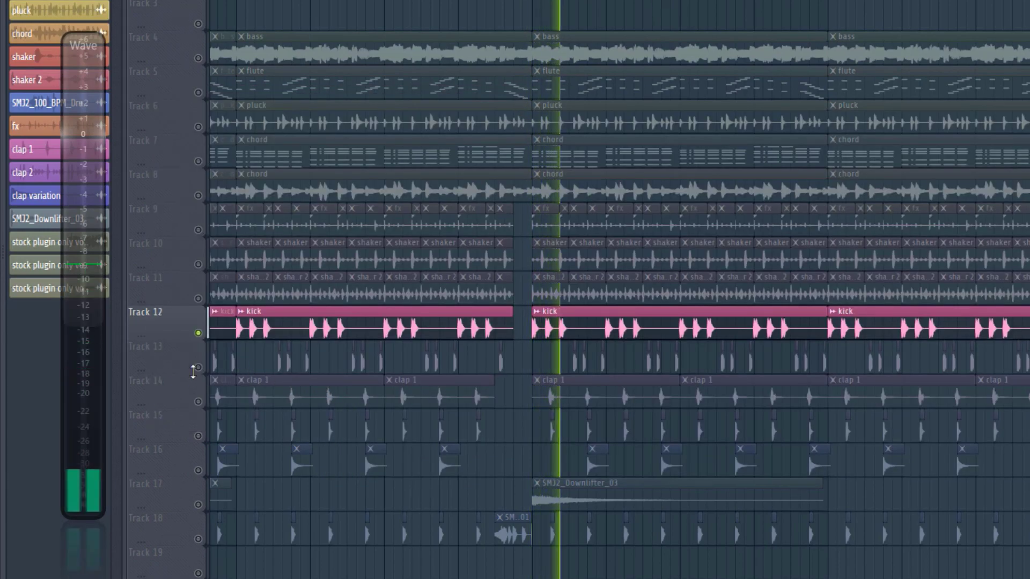
left_click(197, 367)
key("space")
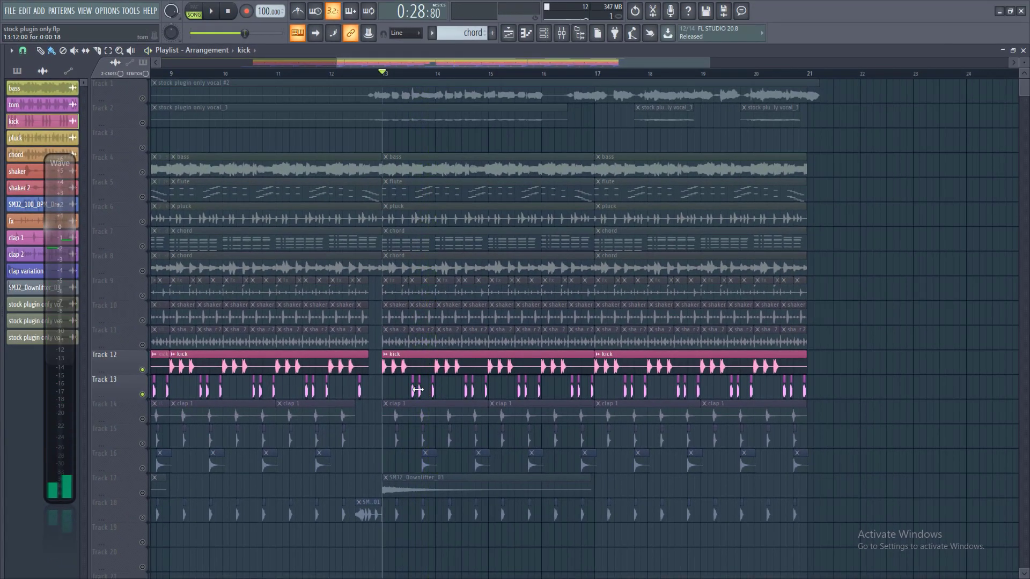
double_click(509, 372)
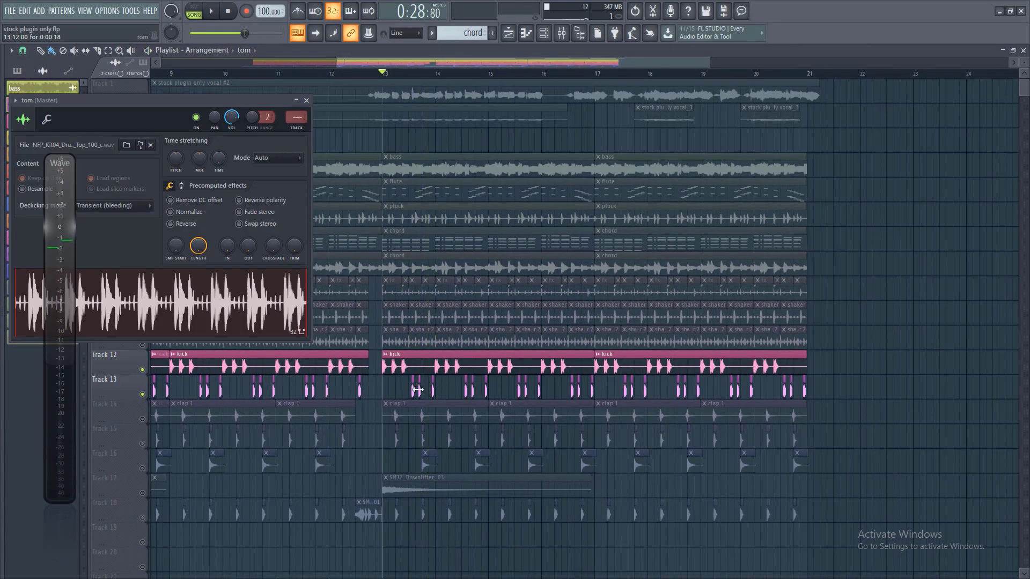
left_click(296, 131)
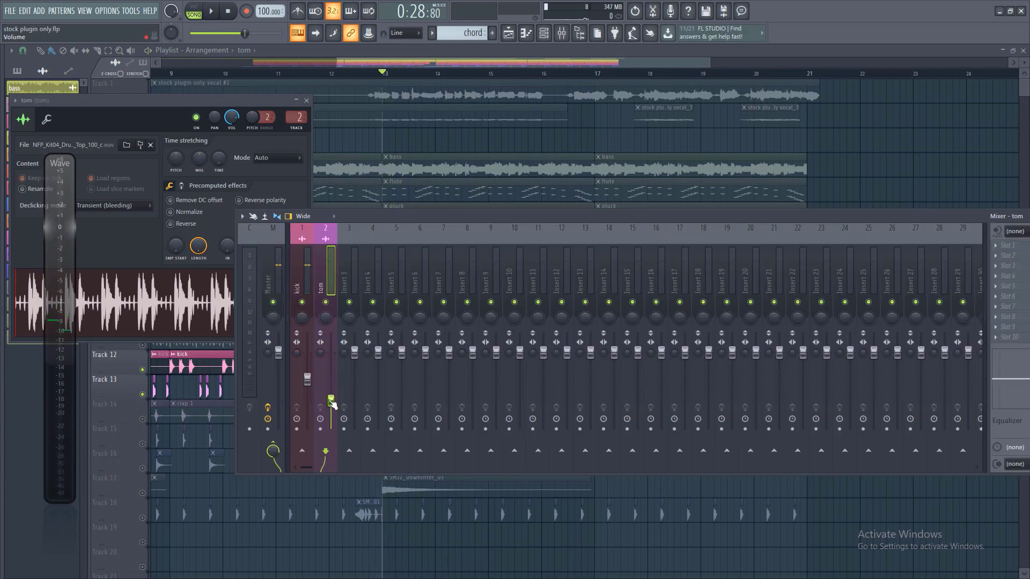
- Adjust the tom's fader during playback, keeping it slightly below the kick's fader
key("space")
left_click_drag(331, 401, 332, 388)
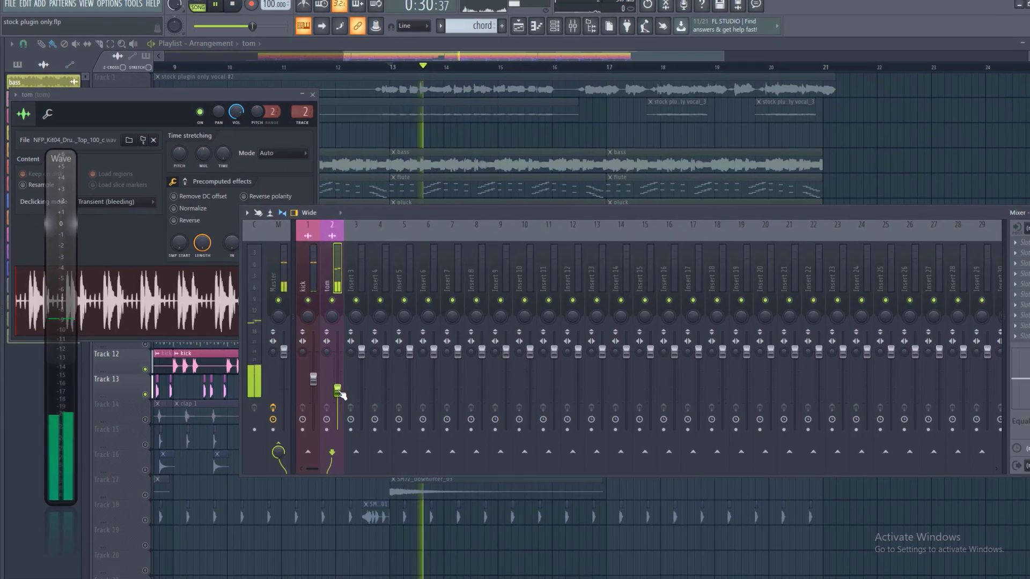
key("space")
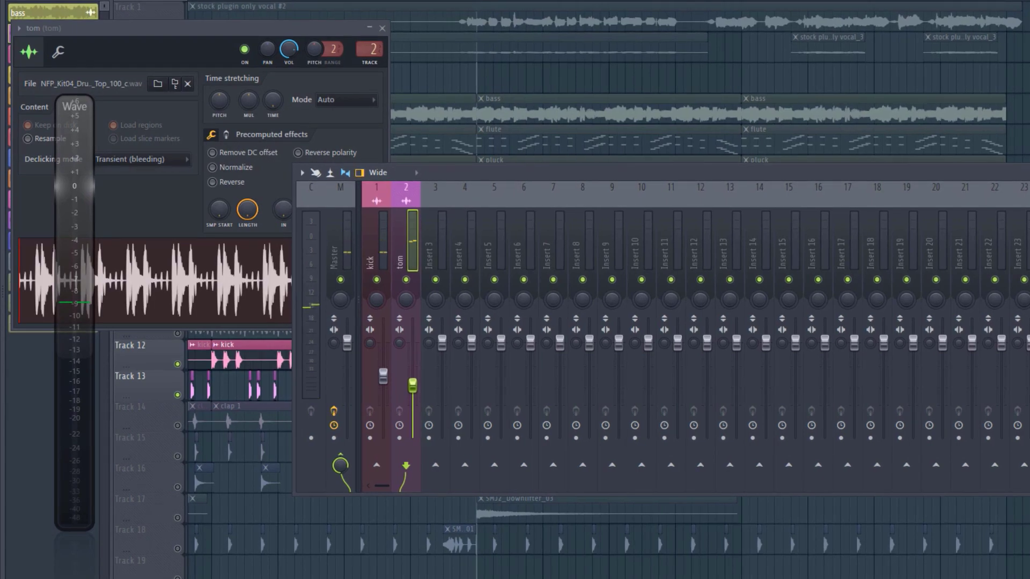
- Enable clap 1 on track 14, route it to mixer insert 3 and balance its fader just below the tom's during playback
key("space")
key("space")
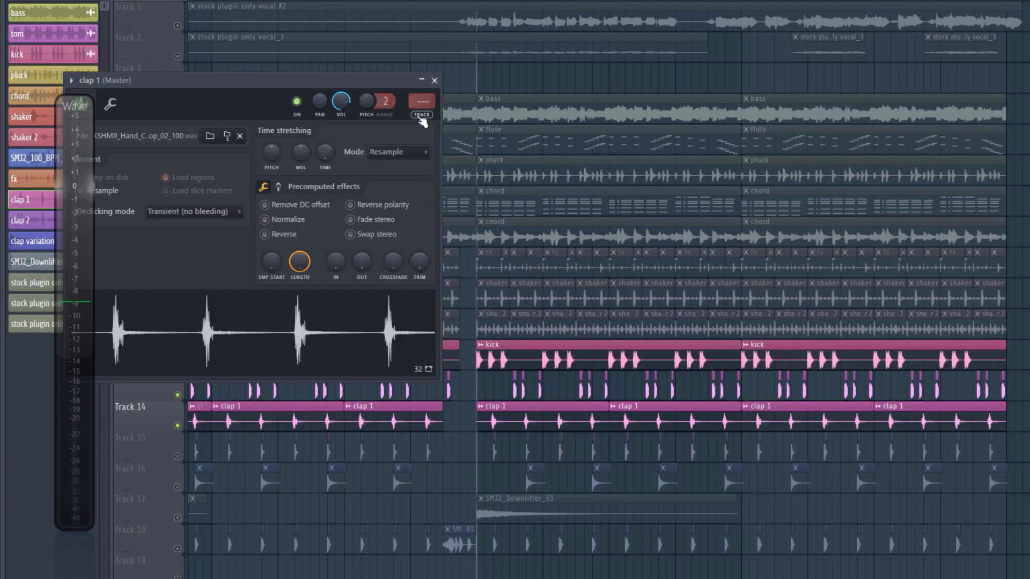
key("F9")
key("space")
left_click_drag(442, 348, 442, 391)
key("space")
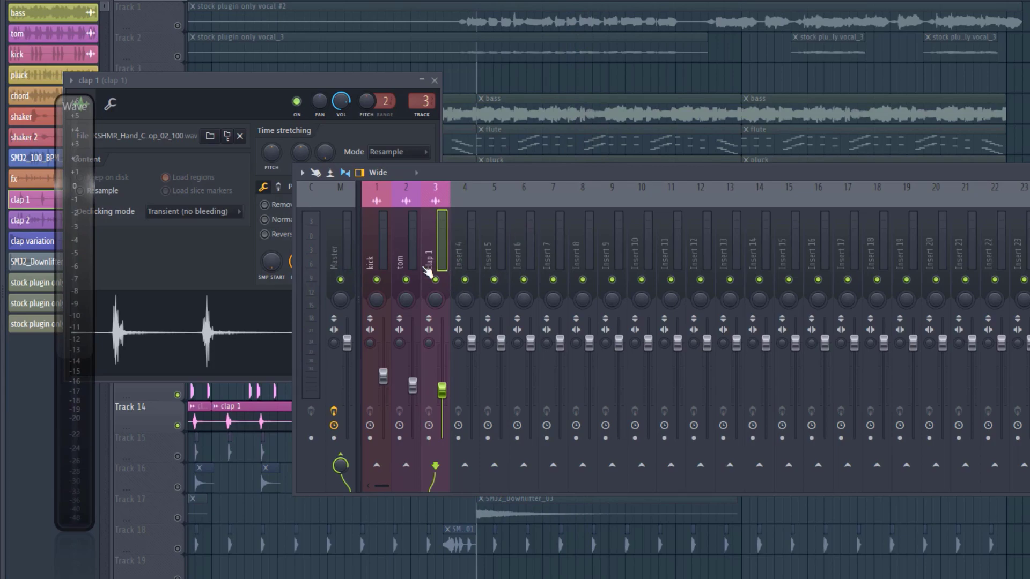
key("space")
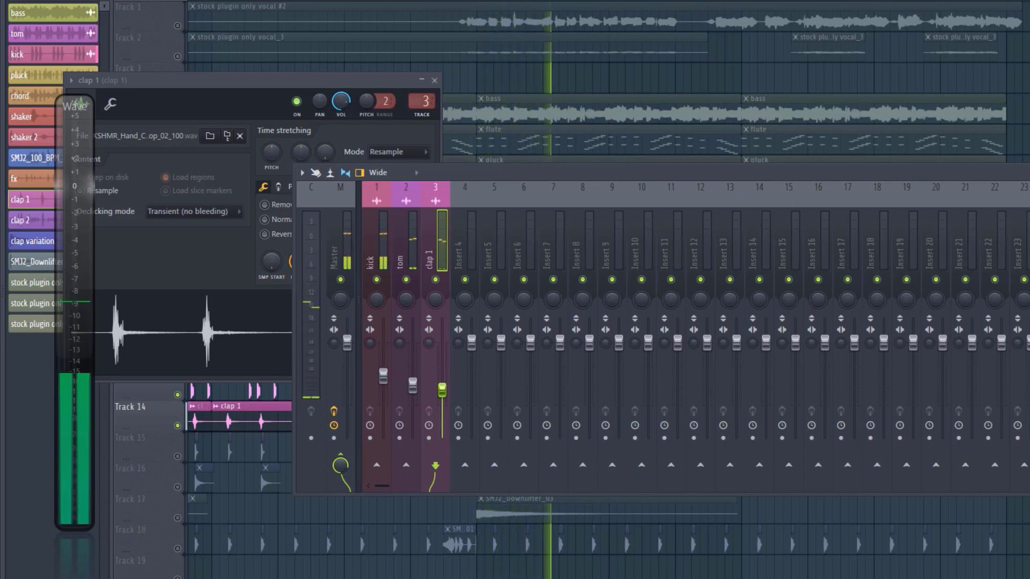
key("space")
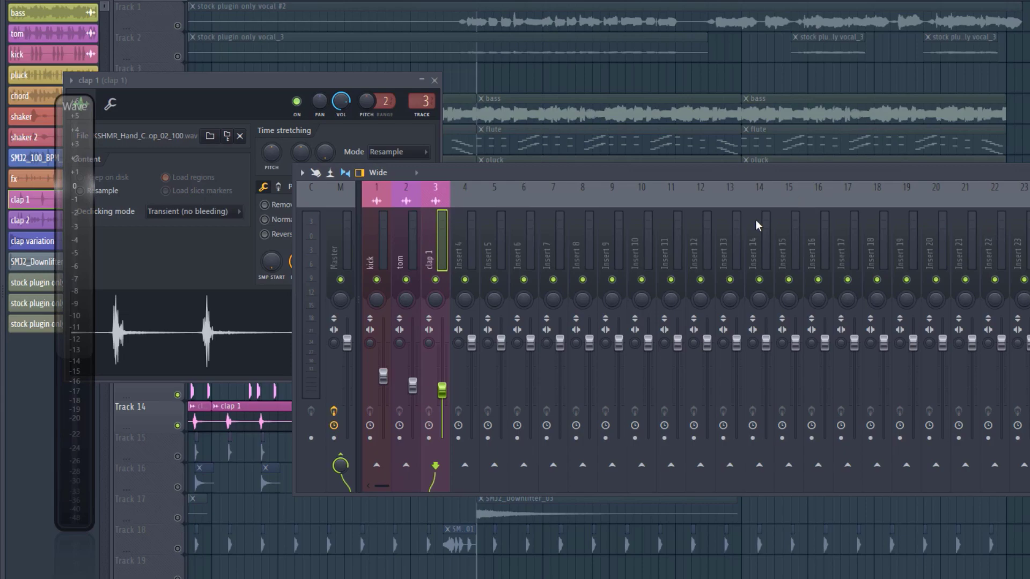
- Enable clap 2 on track 15, route it to mixer insert 4 and lower its fader slightly below clap 1's
key("space")
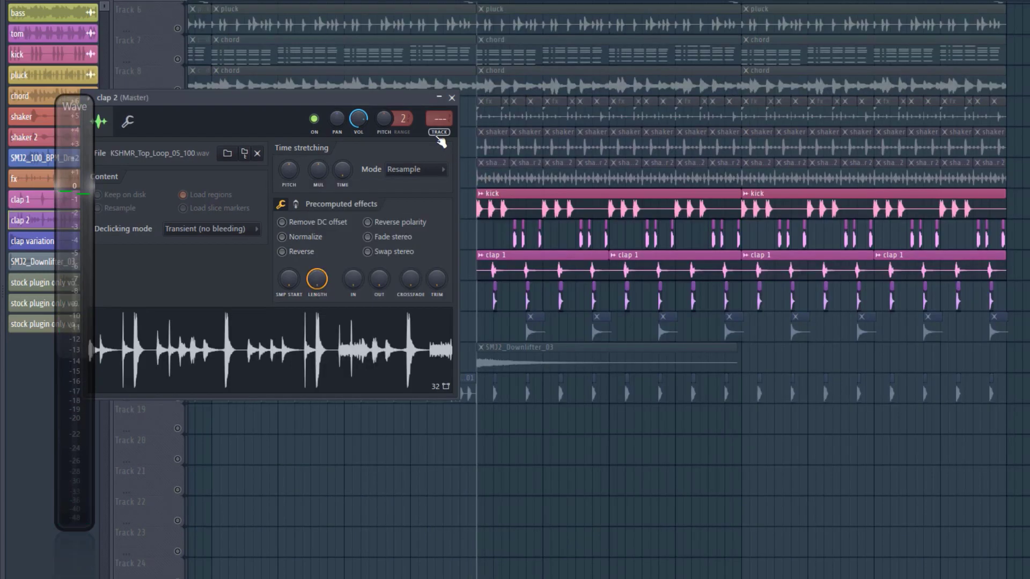
left_click(439, 135)
key("space")
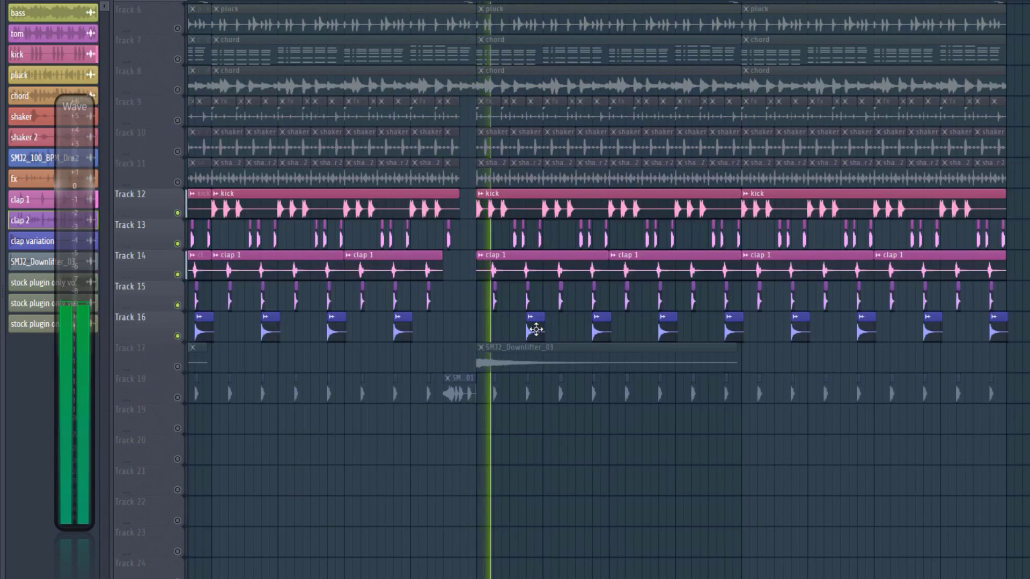
- Route the clap variation on track 16 to mixer insert 5 and lower its fader slightly below clap 2's during playback
key("space")
double_click(536, 329)
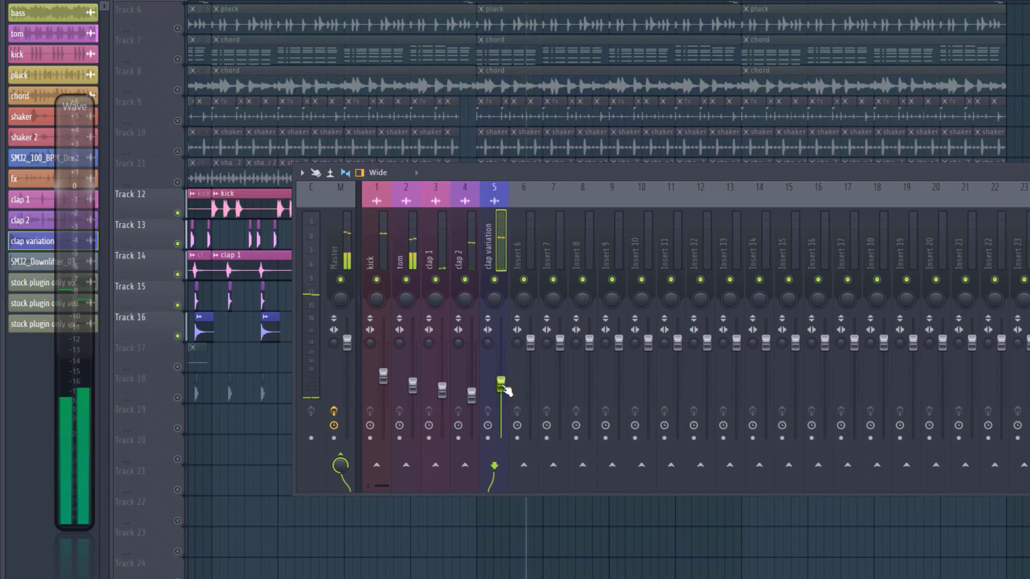
left_click_drag(504, 389, 504, 406)
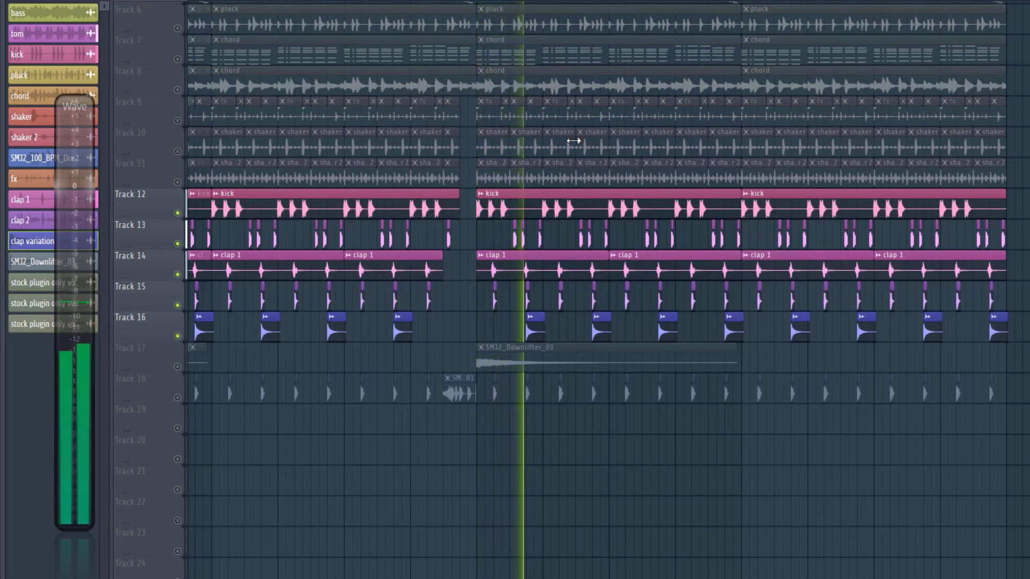
key("space")
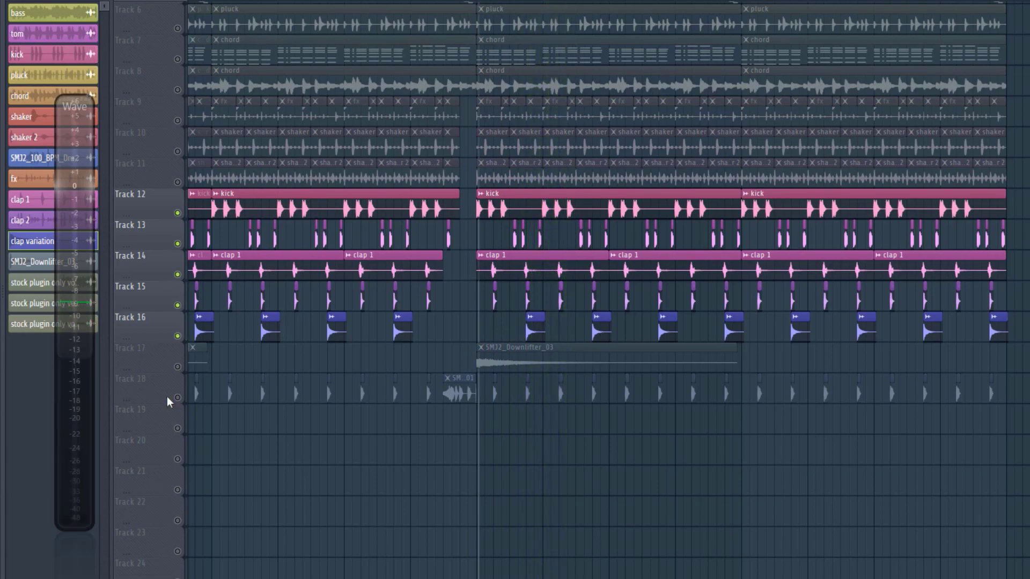
- Enable track 18, route SMJ2_100_BPM_Drum_Fill_01 to mixer insert 6 and balance its level during playback
left_click(178, 398)
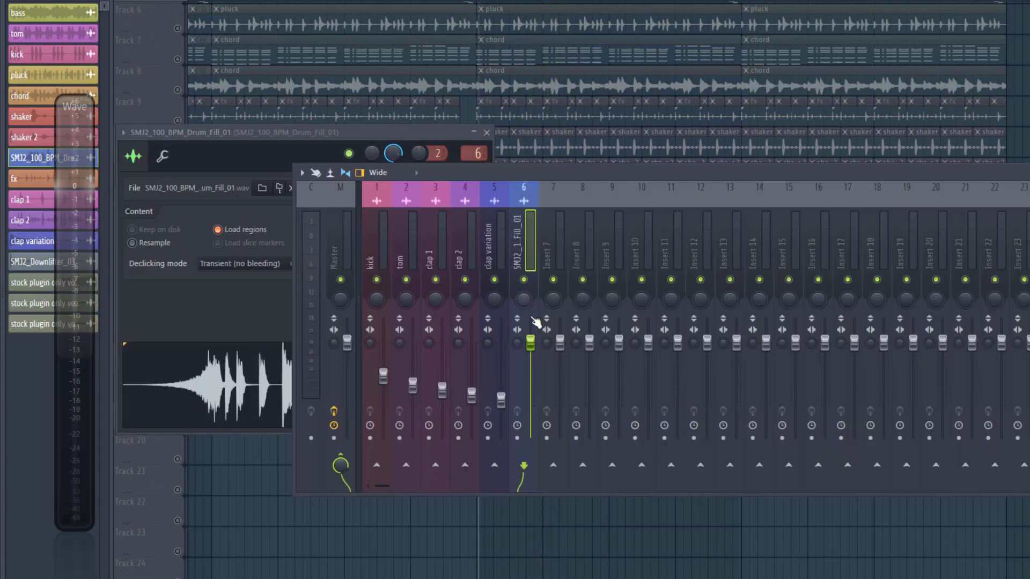
key("space")
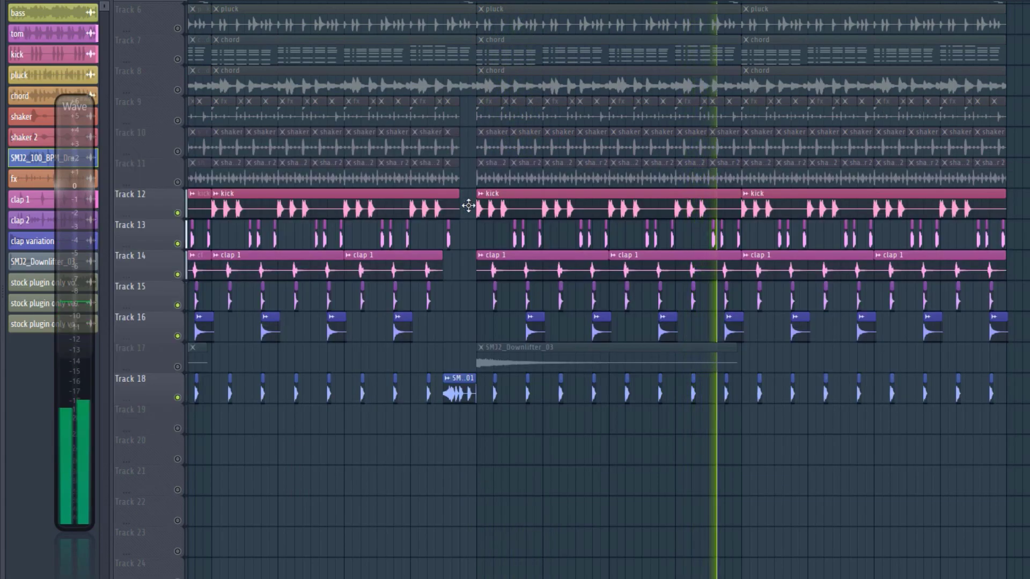
key("space")
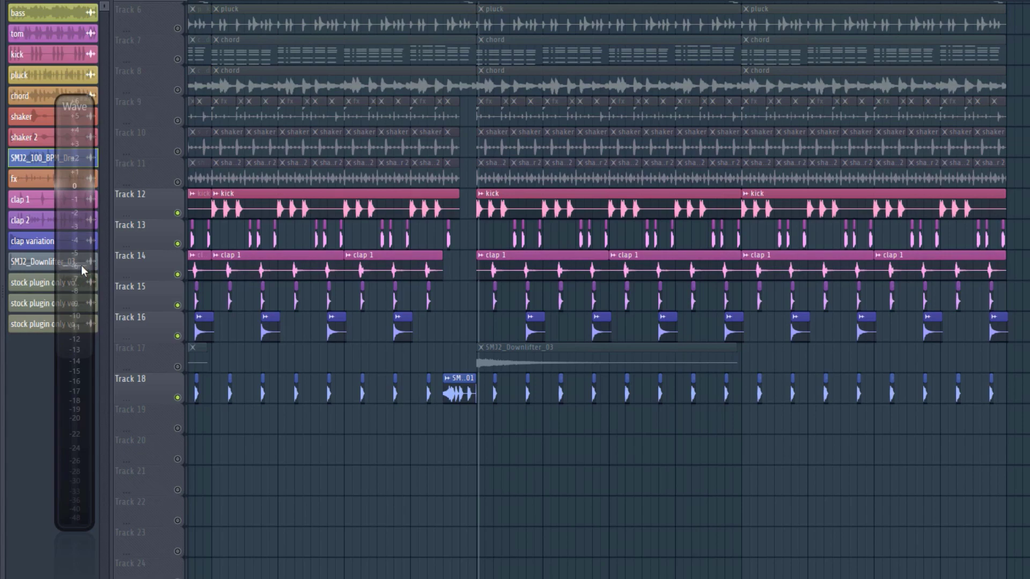
- Enable track 17 and open the channel settings of the SMJ2_Downlifter_03 clip
double_click(567, 354)
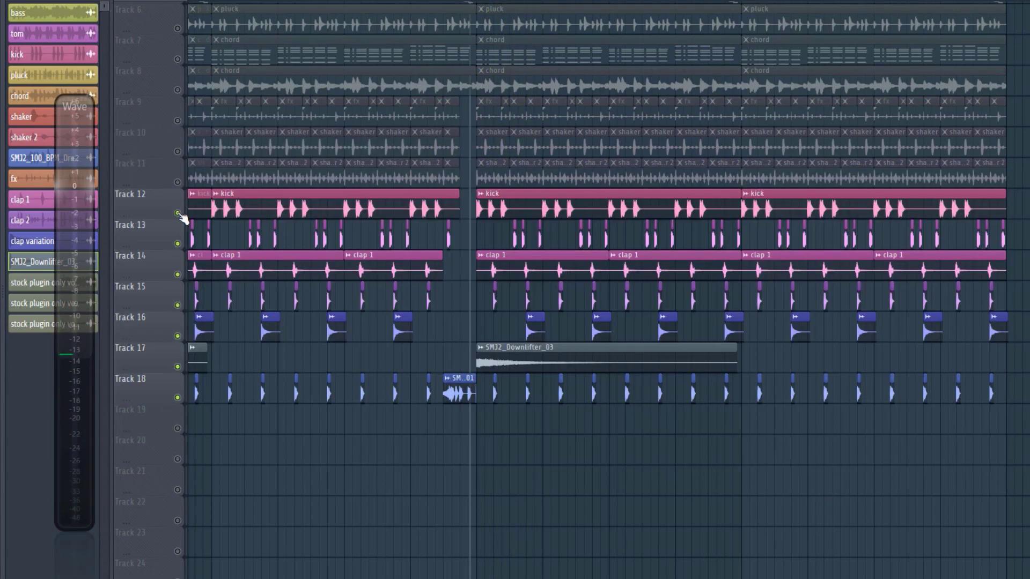
- Solo the kick on track 12, play it, select its mixer insert and move the mixer below the drum tracks
right_click(177, 213)
key("space")
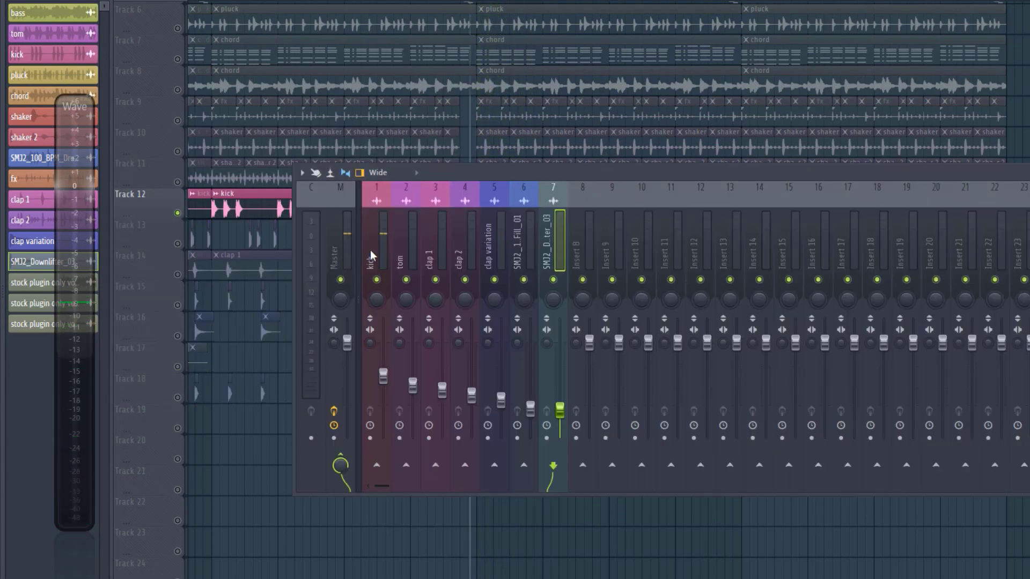
left_click(370, 250)
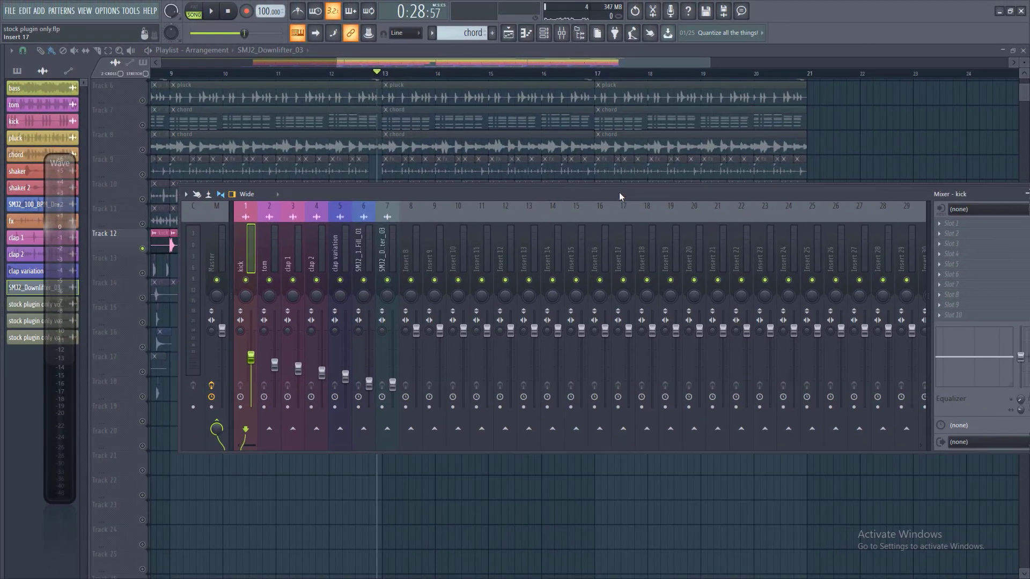
left_click_drag(618, 192, 580, 302)
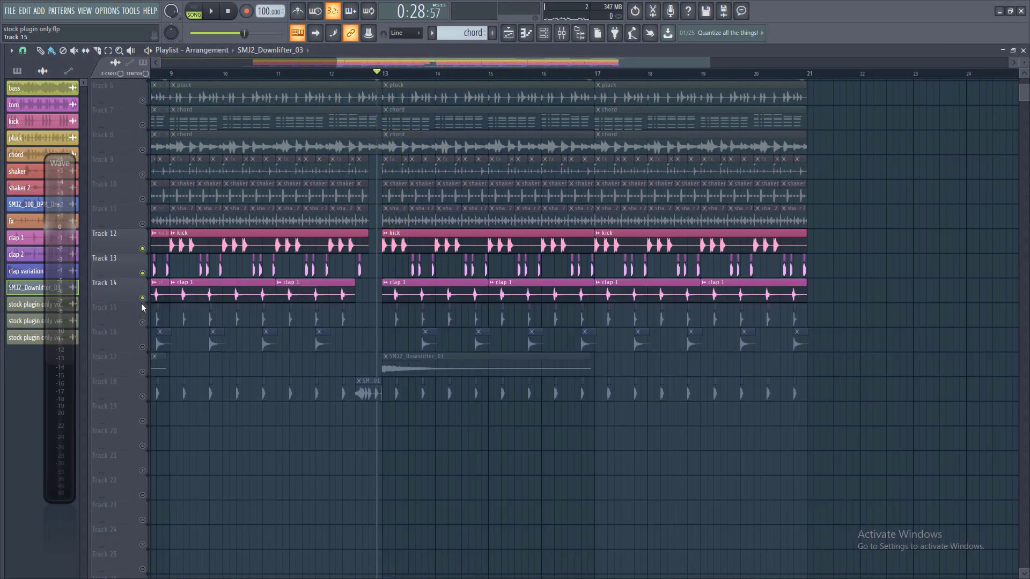
- Disable track 14 so only kick and tom play, audition them and open the mixer
left_click(142, 298)
key("space")
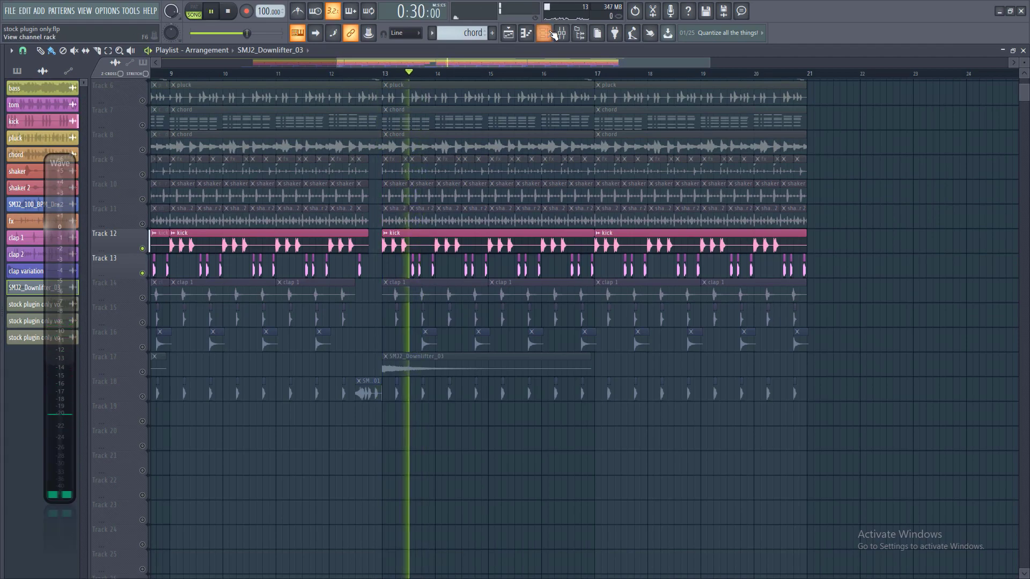
left_click(565, 34)
key("space")
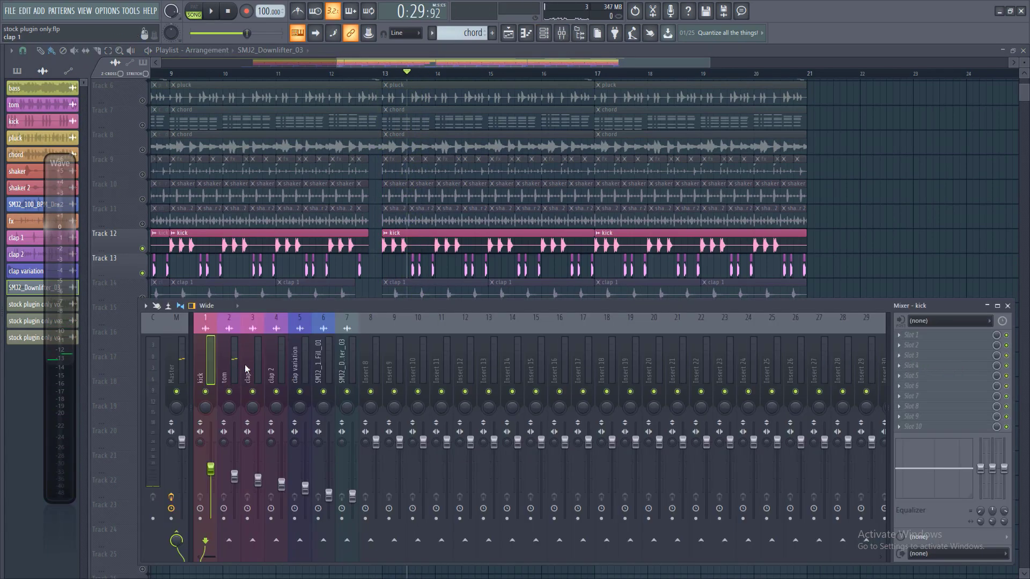
- Load Fruity Parametric EQ 2 into slot 1 of the tom insert and close its window
left_click(901, 336)
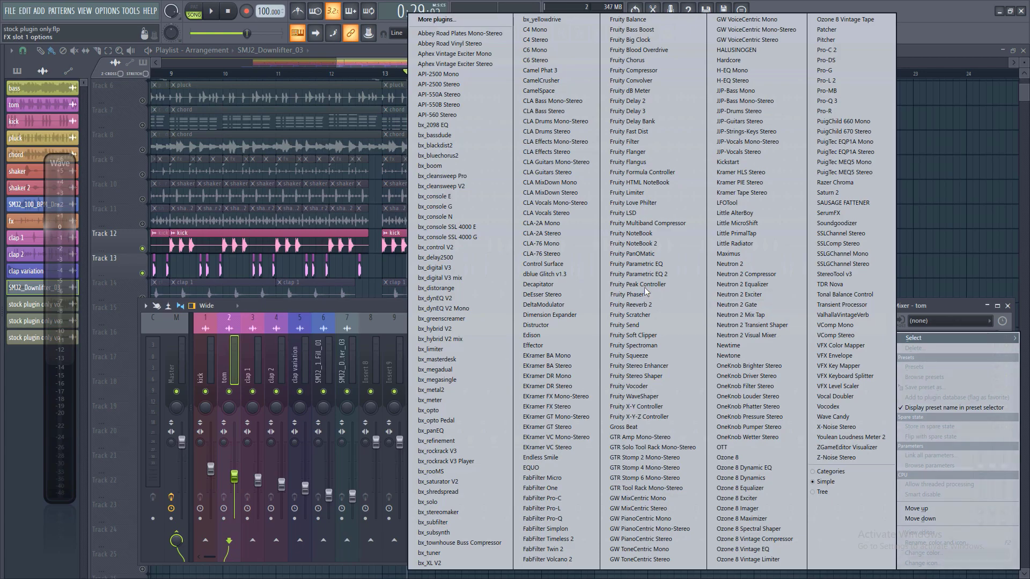
left_click(647, 273)
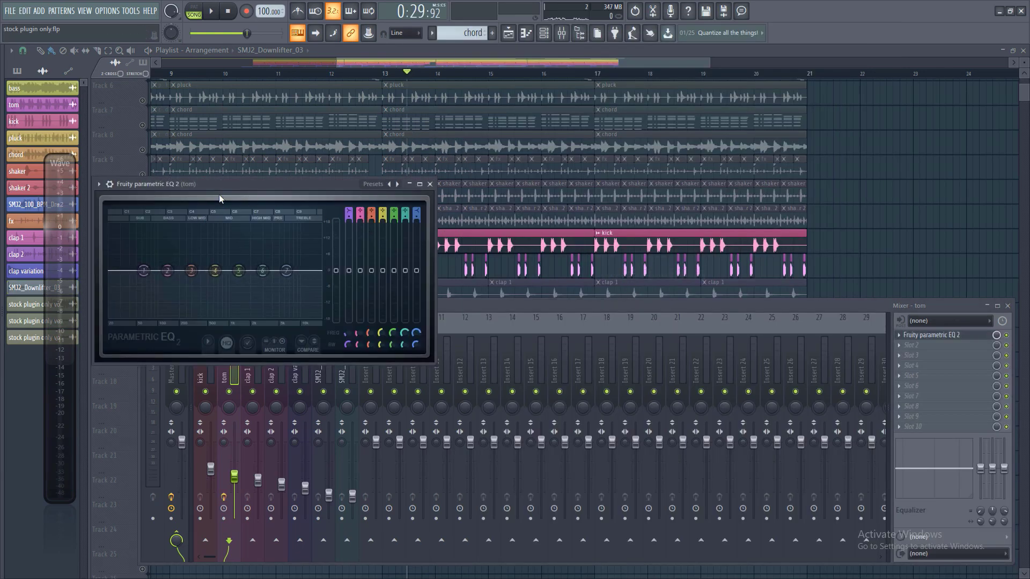
left_click_drag(219, 198, 314, 198)
left_click(491, 184)
- Audition clap 1 with the kick and tom, open its channel settings and load Fruity Parametric EQ 2 on its insert
key("space")
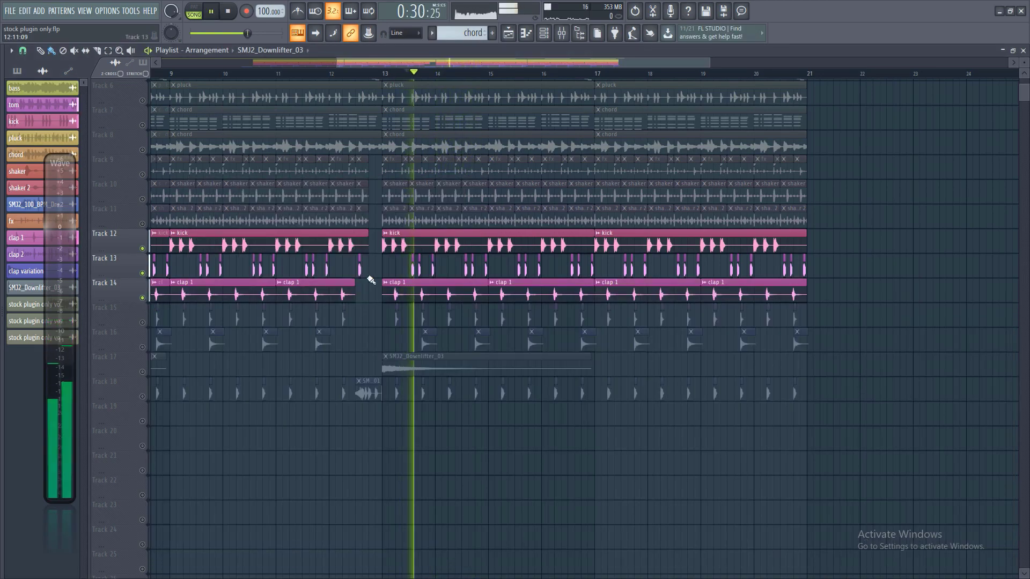
key("space")
double_click(444, 285)
left_click(562, 36)
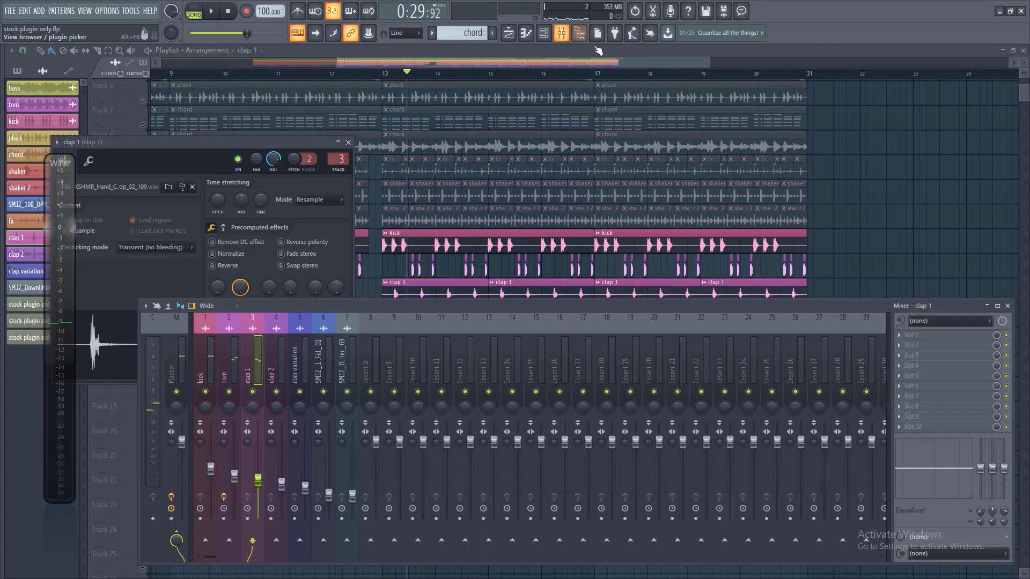
left_click(916, 332)
left_click(598, 273)
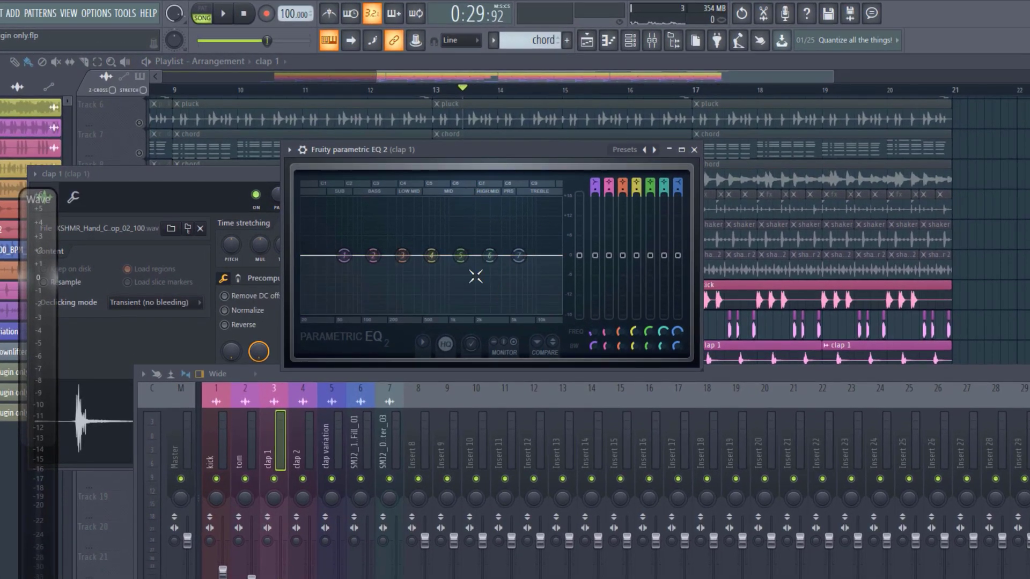
- Boost band 6 of clap 1's EQ at about 1881 Hz and lower its fader slightly while auditioning
key("space")
left_click_drag(489, 255, 472, 242)
key("space")
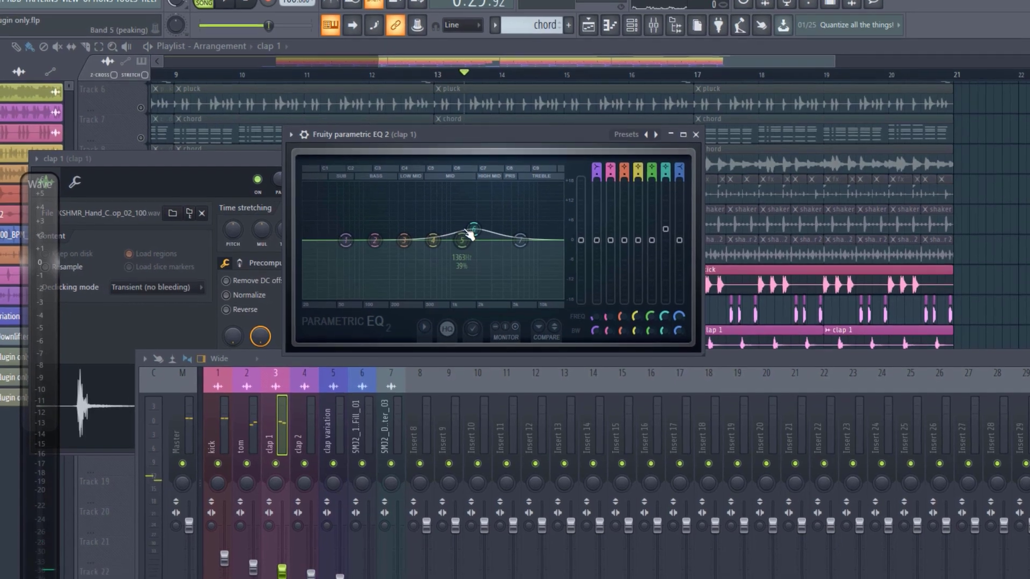
left_click_drag(472, 242, 472, 244)
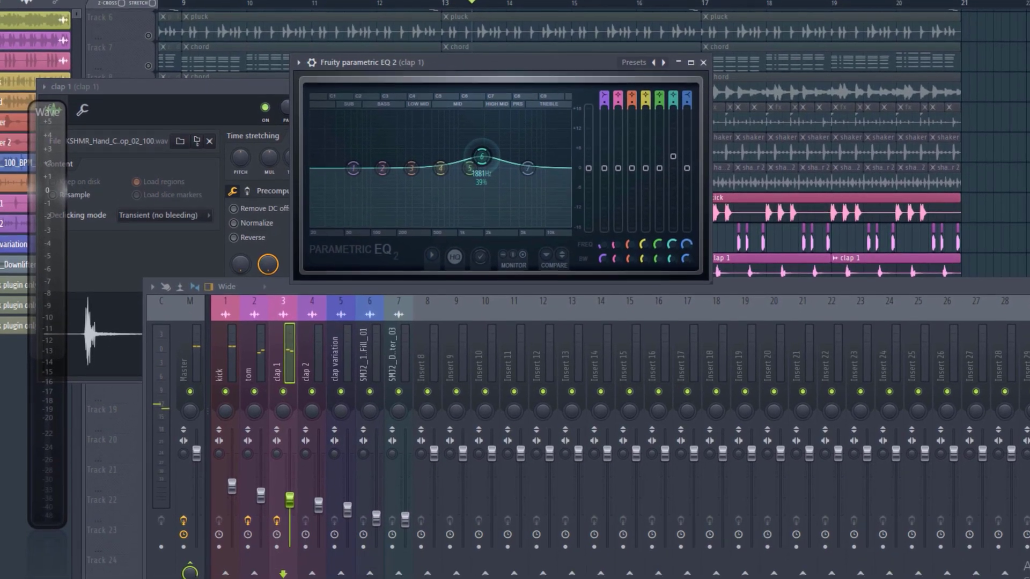
key("space")
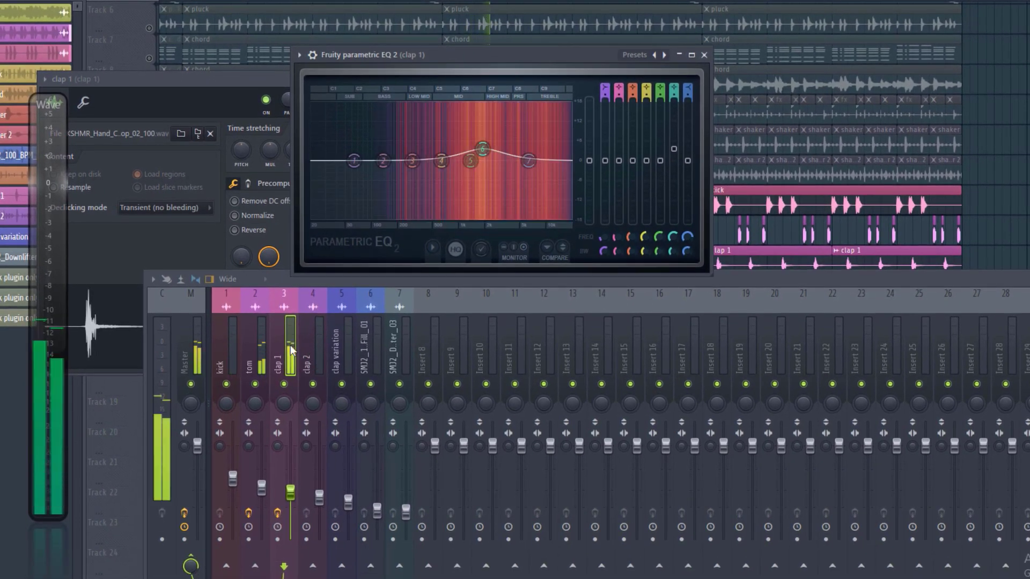
key("space")
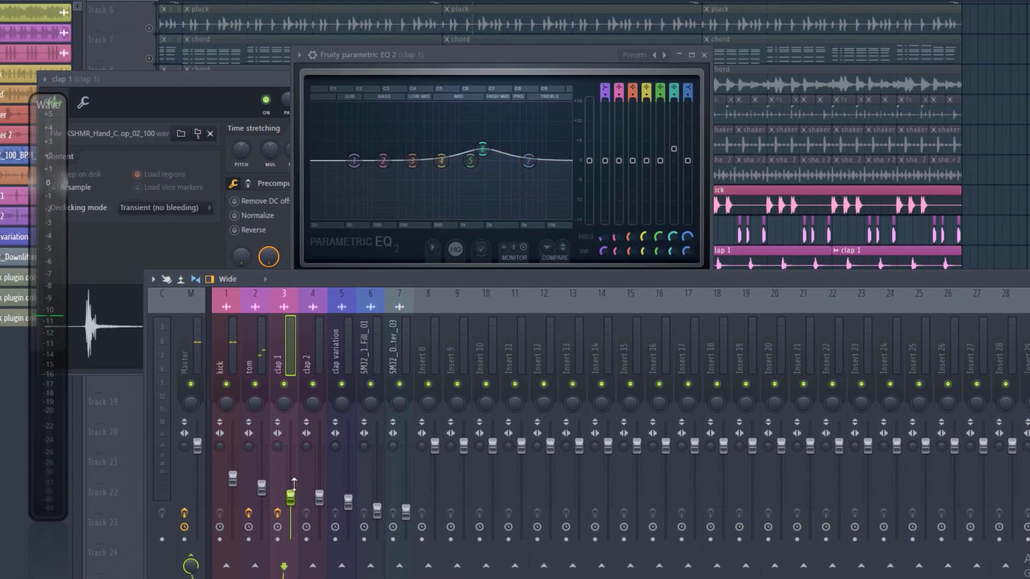
key("space")
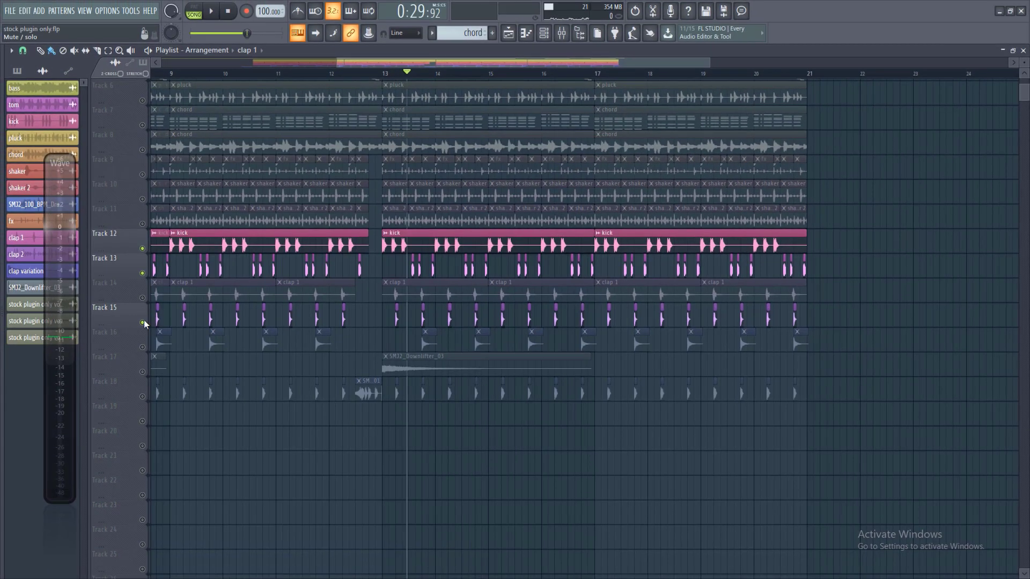
- Solo clap 2 on track 15, play it from bar 13, and compare the claps with insert 4 off and on
right_click(144, 323)
left_click(423, 73)
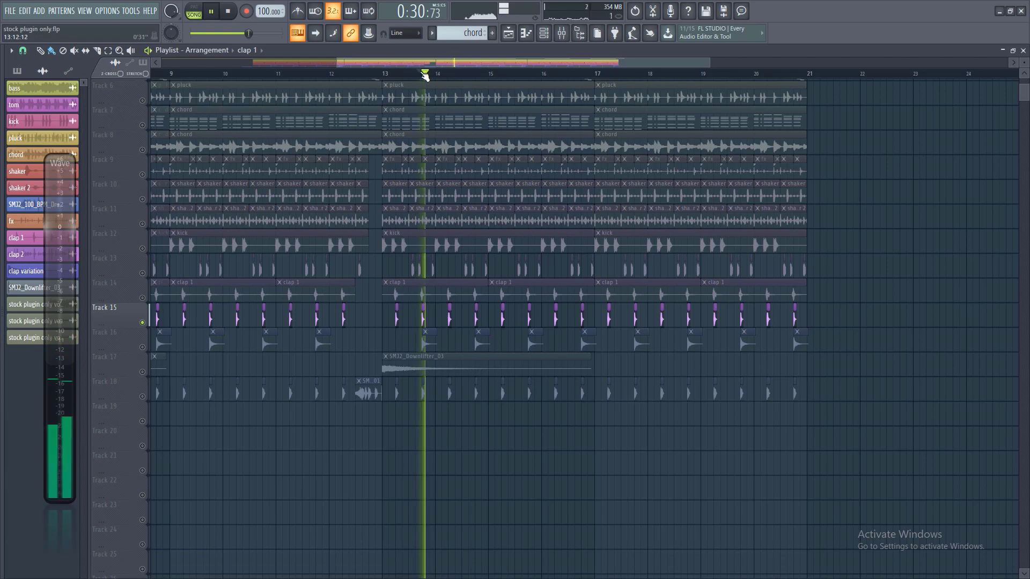
key("F9")
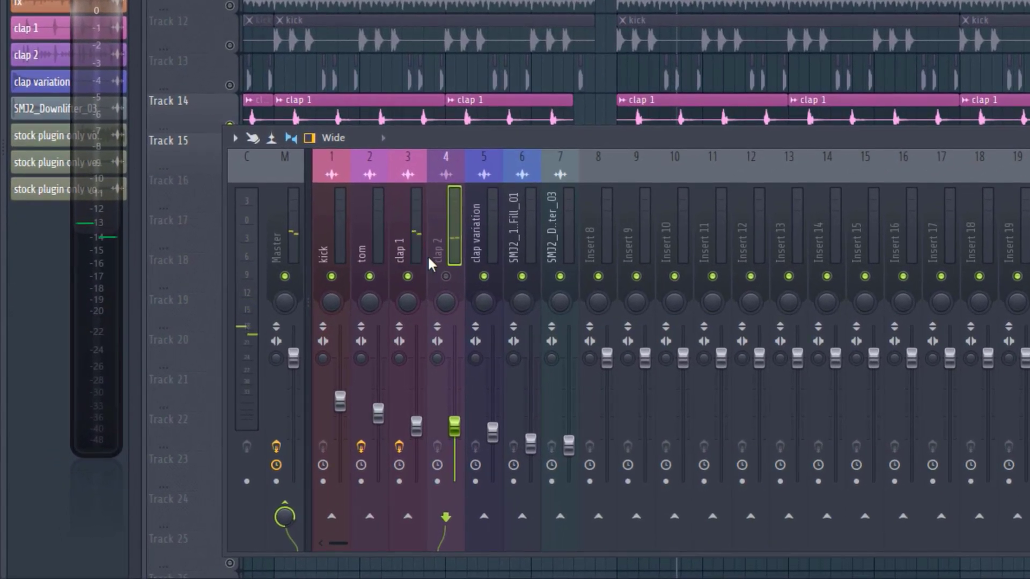
left_click(445, 276)
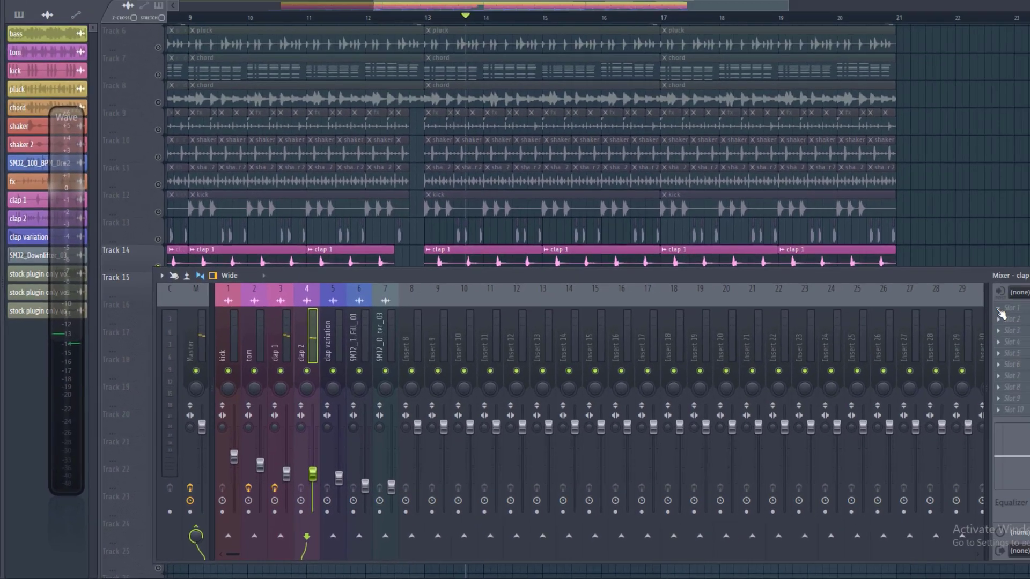
- Load Fruity Parametric EQ 2 on the clap 2 insert and boost band 5 about 6.1 dB near 2418 Hz
left_click(902, 338)
mouse_move(906, 339)
left_click(639, 278)
key("space")
left_click_drag(183, 215, 198, 198)
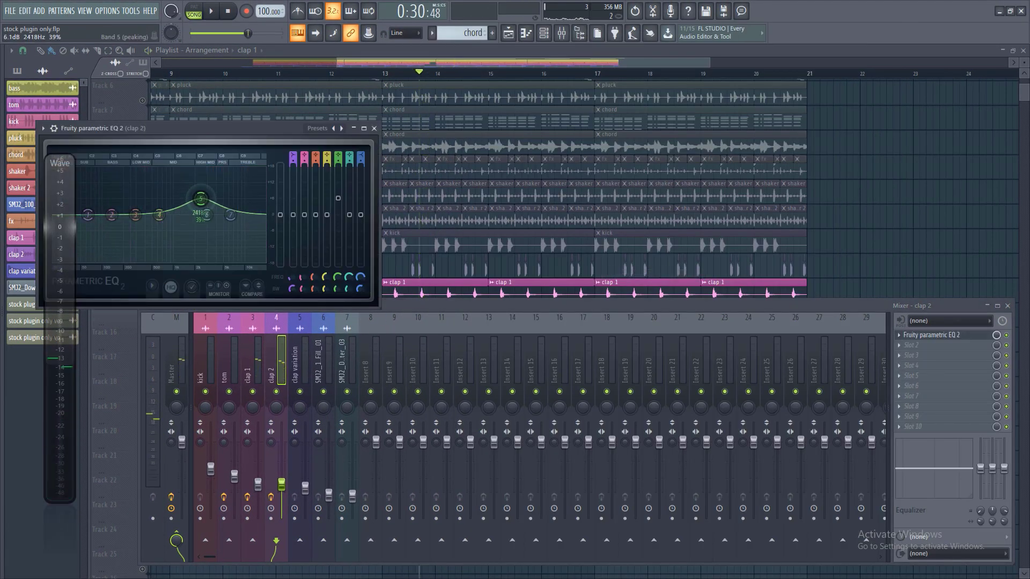
key("space")
key("space")
- Roll off the lows of clap 2 with EQ band 1 and lower bands 2 and 3 slightly
left_click_drag(144, 131, 340, 149)
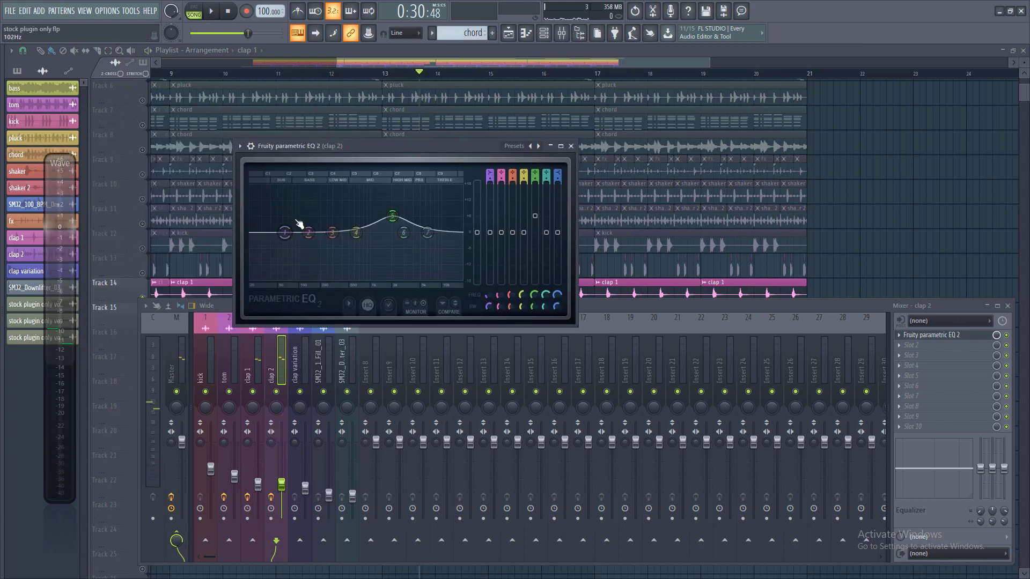
left_click_drag(284, 244, 314, 278)
left_click_drag(308, 232, 291, 242)
key("space")
left_click_drag(314, 278, 312, 278)
left_click_drag(329, 235, 326, 235)
key("space")
- Reduce clap 2's band 5 boost slightly and dip band 6 in the treble, adjusting its bandwidth during playback
left_click_drag(392, 216, 388, 218)
key("space")
left_click_drag(403, 233, 444, 236)
left_click_drag(544, 306, 544, 305)
key("space")
key("space")
mouse_move(444, 236)
left_mouse_down()
mouse_move(422, 238)
mouse_move(447, 242)
left_mouse_up()
key("space")
key("space")
- Route the clap 1 insert only to mixer insert 8
left_click(258, 357)
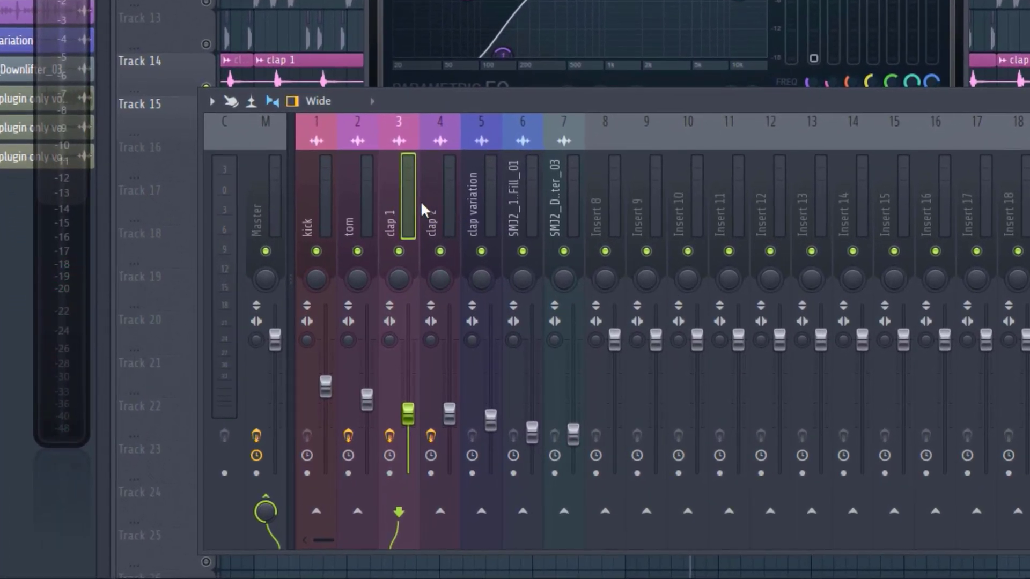
right_click(607, 515)
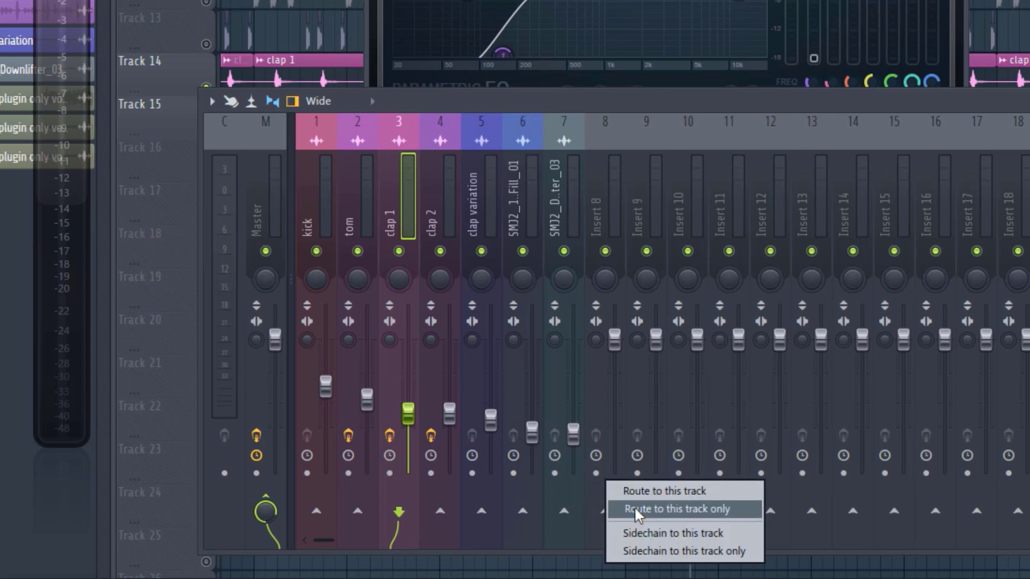
left_click(634, 506)
- Rename mixer insert 8 as "mix clap" and route the clap 2 insert only to it
right_click(608, 236)
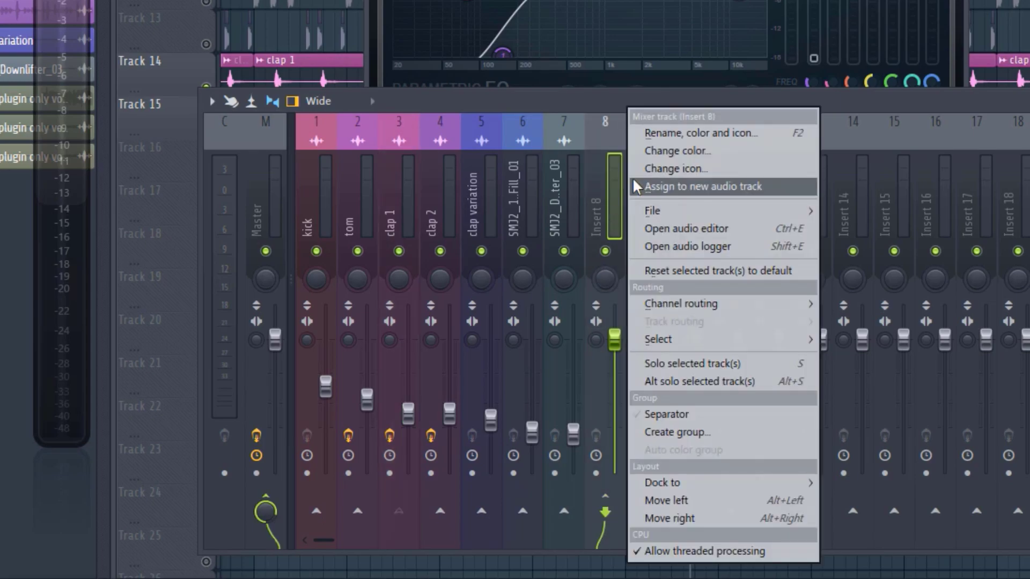
left_click(665, 132)
type("mix clap")
key("Return")
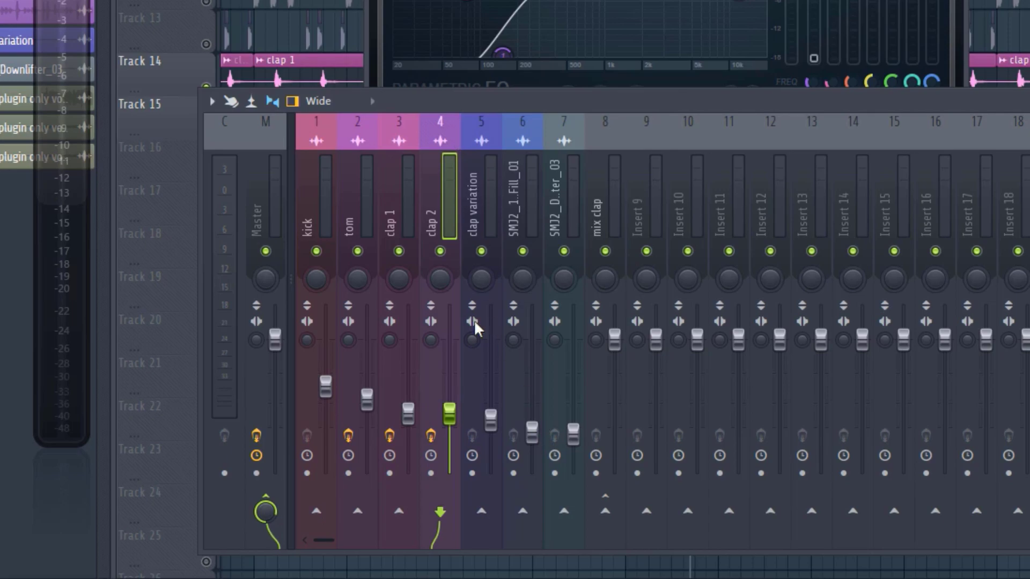
right_click(621, 517)
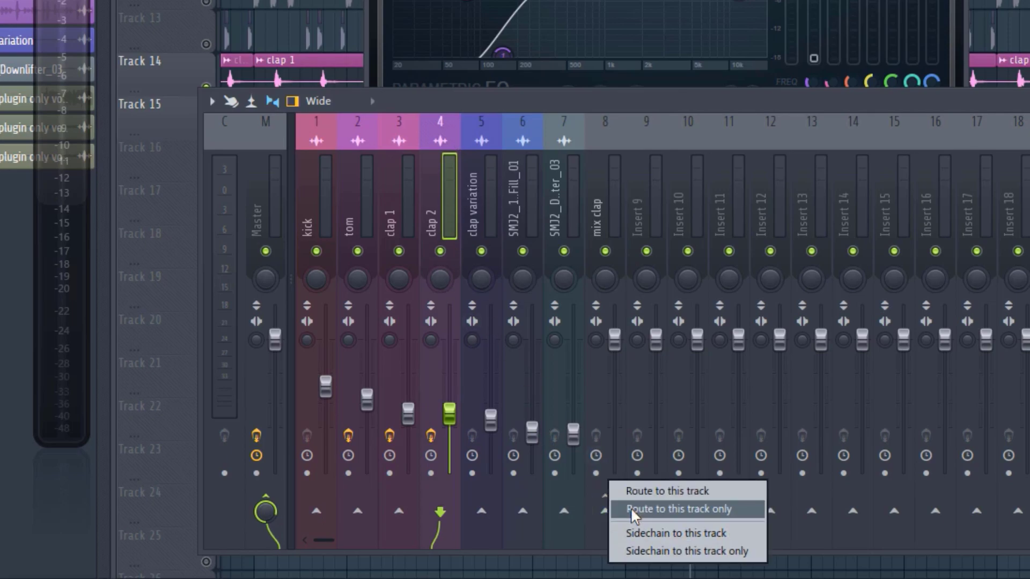
left_click(633, 508)
- Load Fruity Parametric EQ 2 on the mix clap insert and boost band 4 about 3.9 dB near 616 Hz
left_click(606, 201)
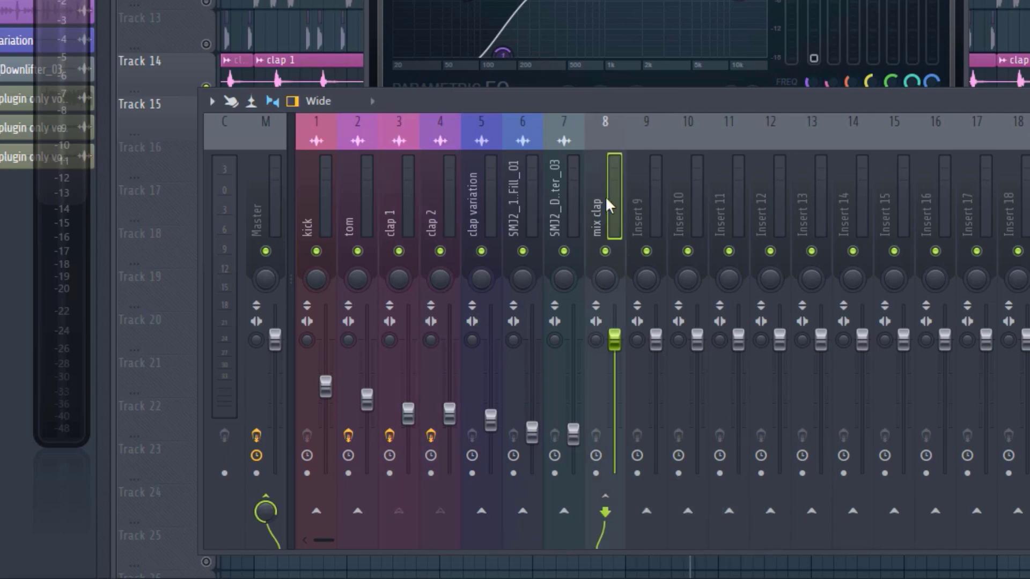
key("space")
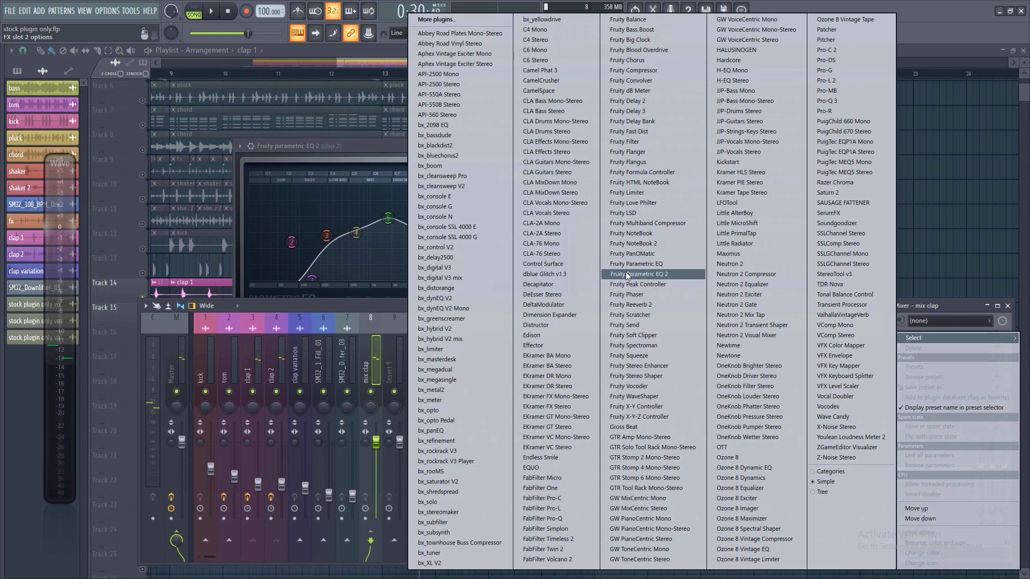
left_click(627, 274)
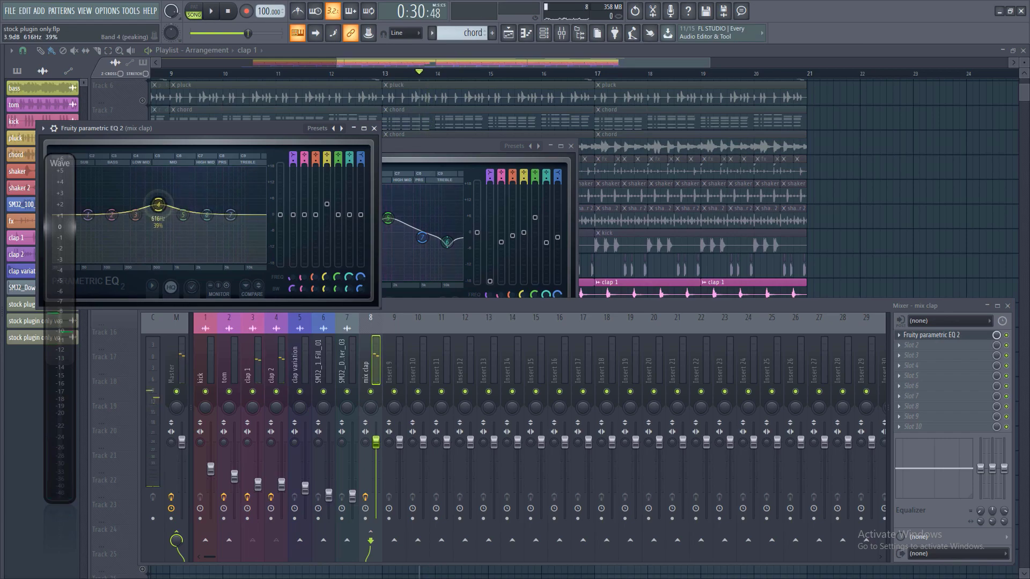
- Load Soundgoodizer into slot 3 of the mix clap insert
left_click(911, 355)
mouse_move(914, 338)
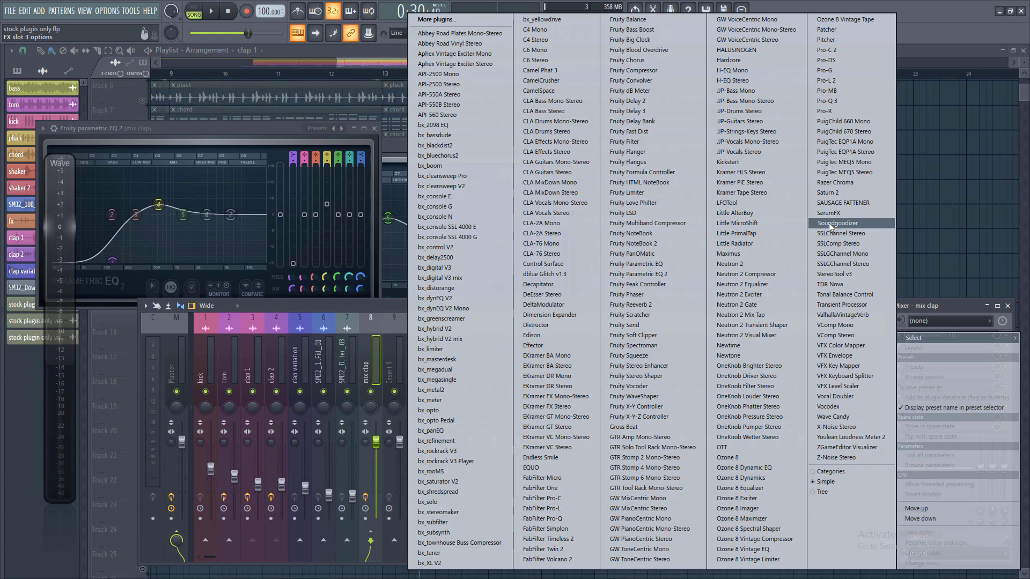
left_click(831, 225)
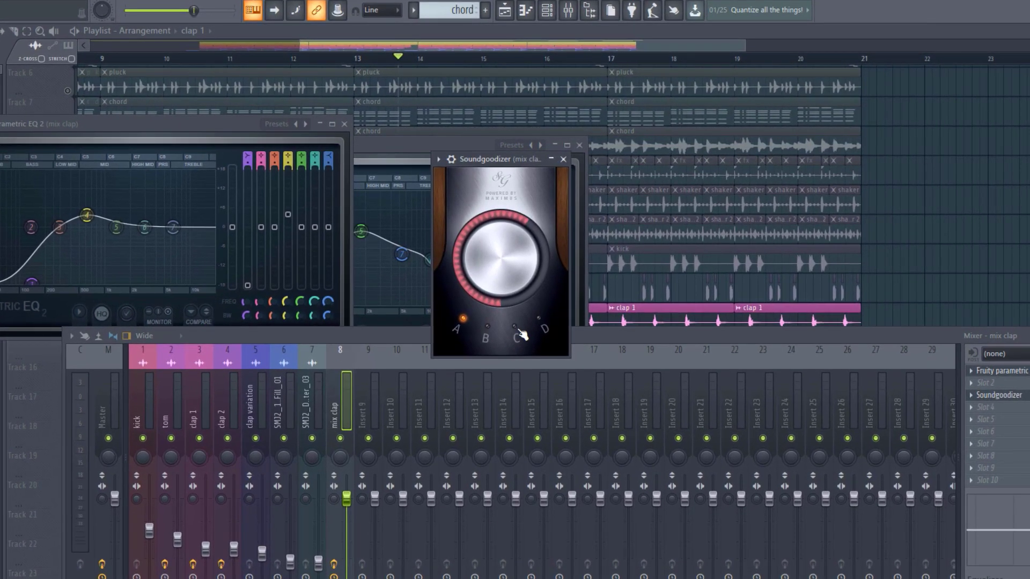
- Compare Soundgoodizer modes C and A during playback, adjust its amount to a lower setting and keep mode C
left_click(518, 331)
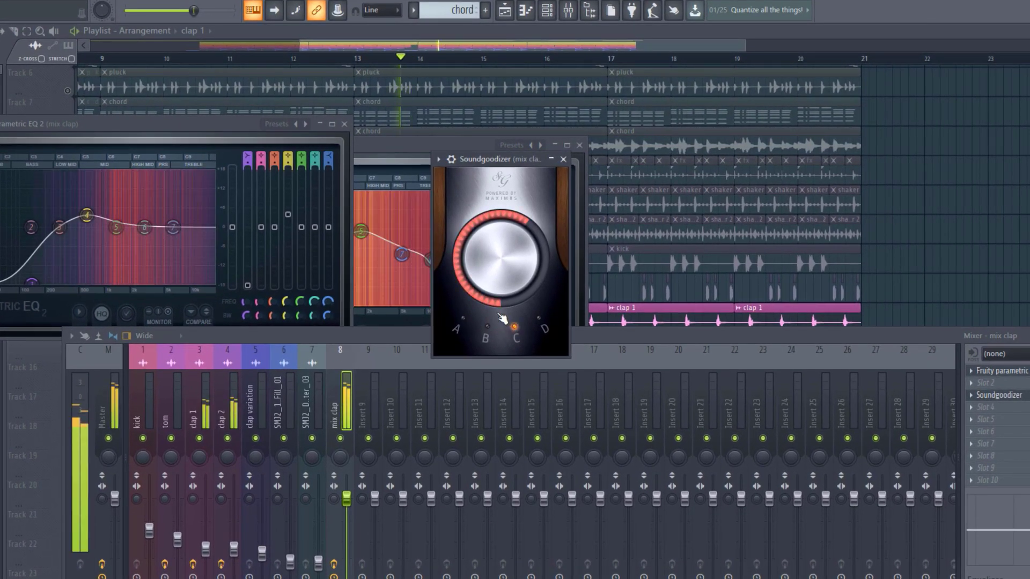
left_click_drag(494, 241, 491, 271)
left_click(461, 321)
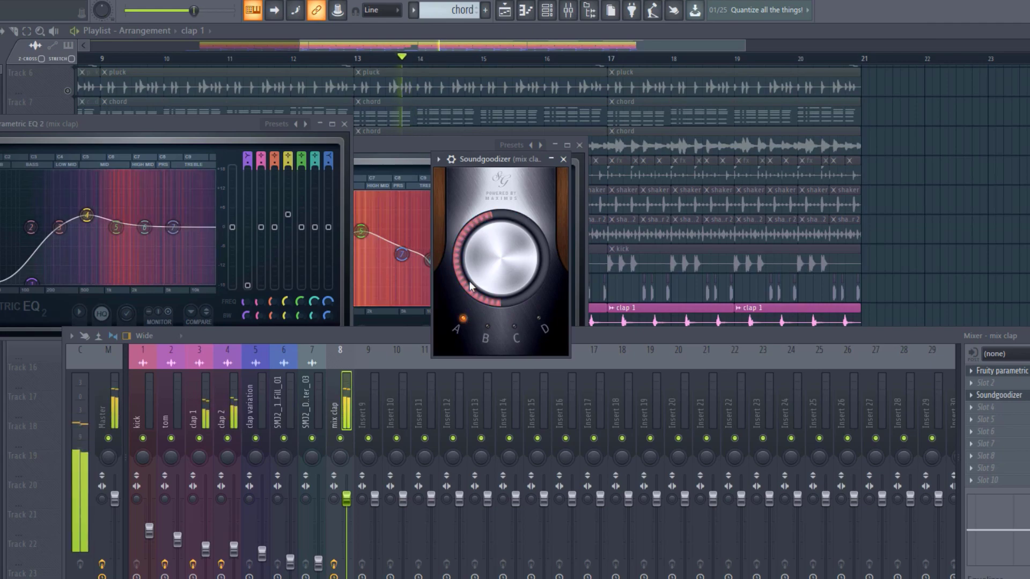
key("space")
key("space")
left_click_drag(501, 251, 499, 244)
key("space")
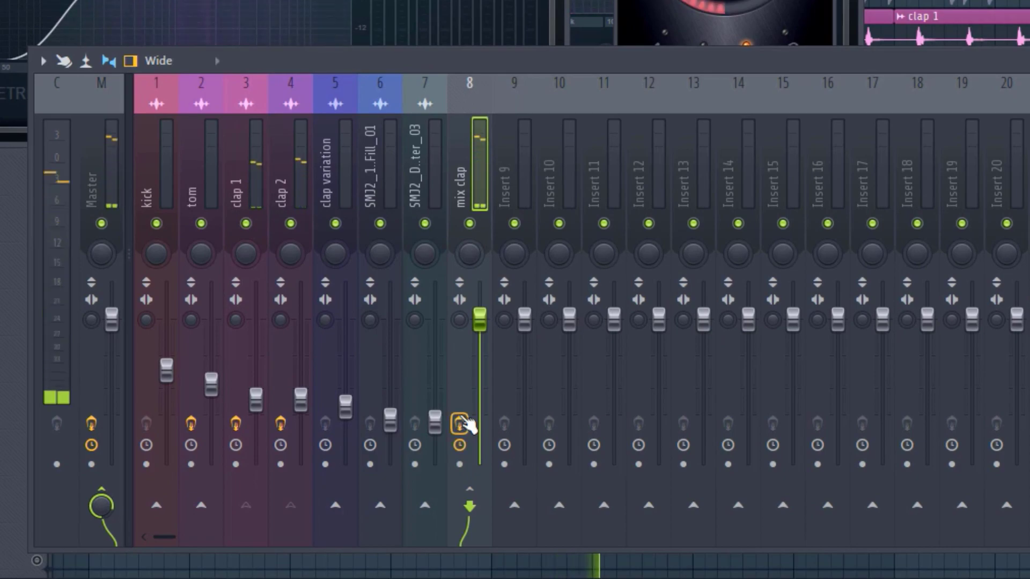
- Try a slightly lower mix clap fader level and reset the fader to its default
right_click(480, 326)
left_click(496, 280)
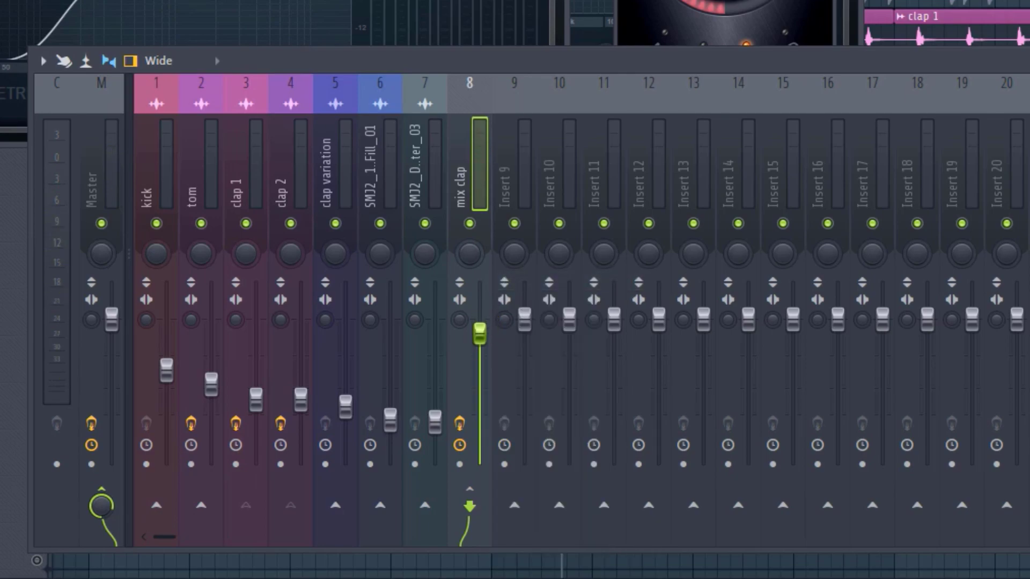
right_click(480, 332)
left_click(496, 280)
- Load Fruity Reeverb 2 into slot 5 of the mix clap insert, adjust its level and audition it
left_click(978, 363)
mouse_move(913, 338)
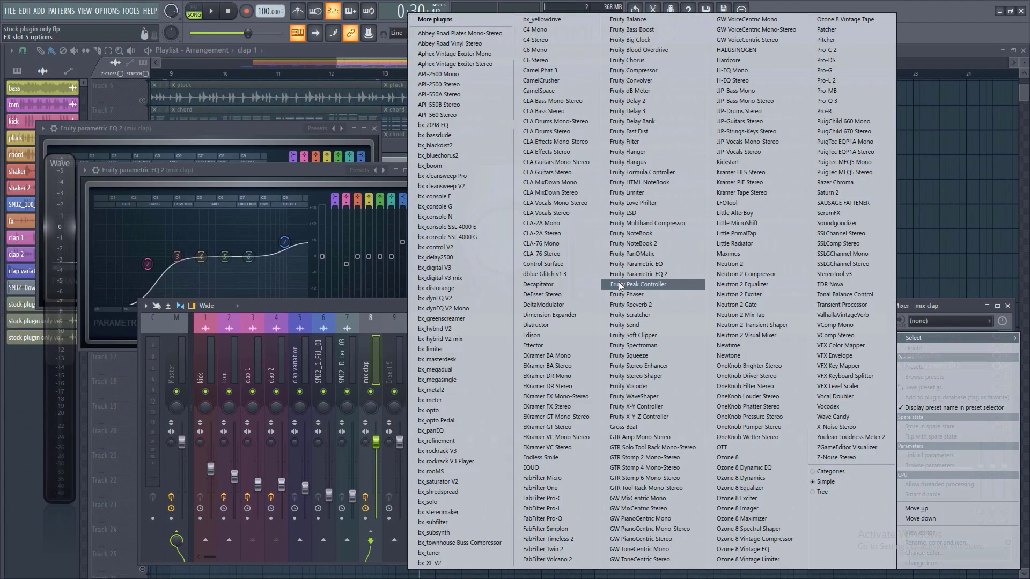
left_click(631, 304)
right_click(352, 219)
left_click(371, 228)
key("space")
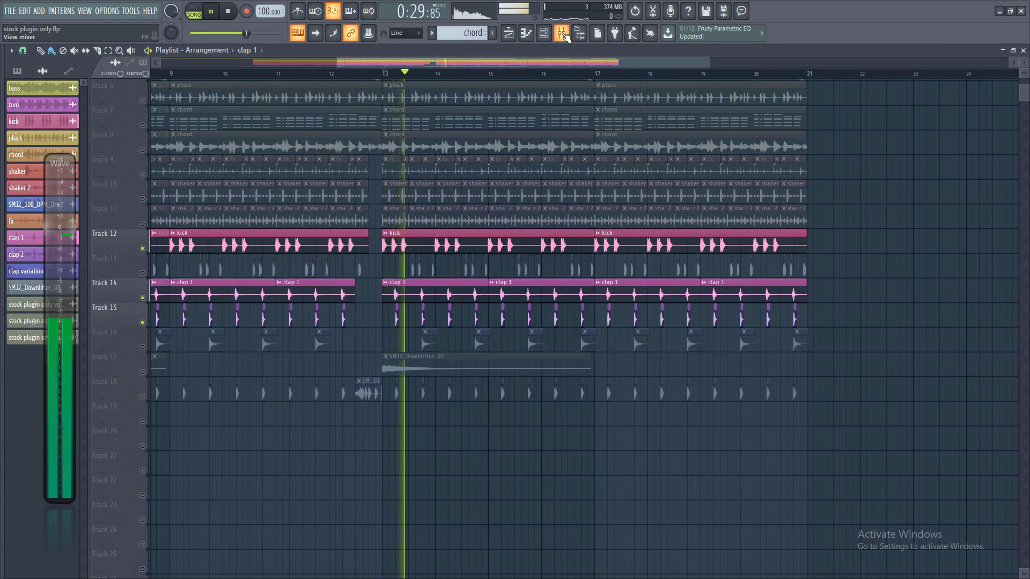
- Lower the mix clap fader in the mixer during playback to sit the claps under the kick
left_click(562, 33)
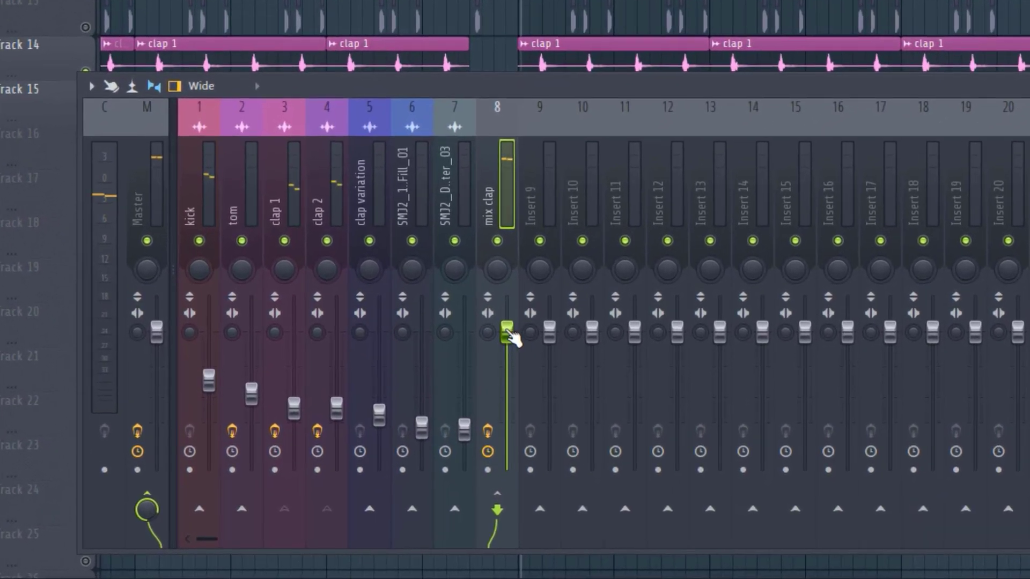
left_click_drag(376, 443, 376, 463)
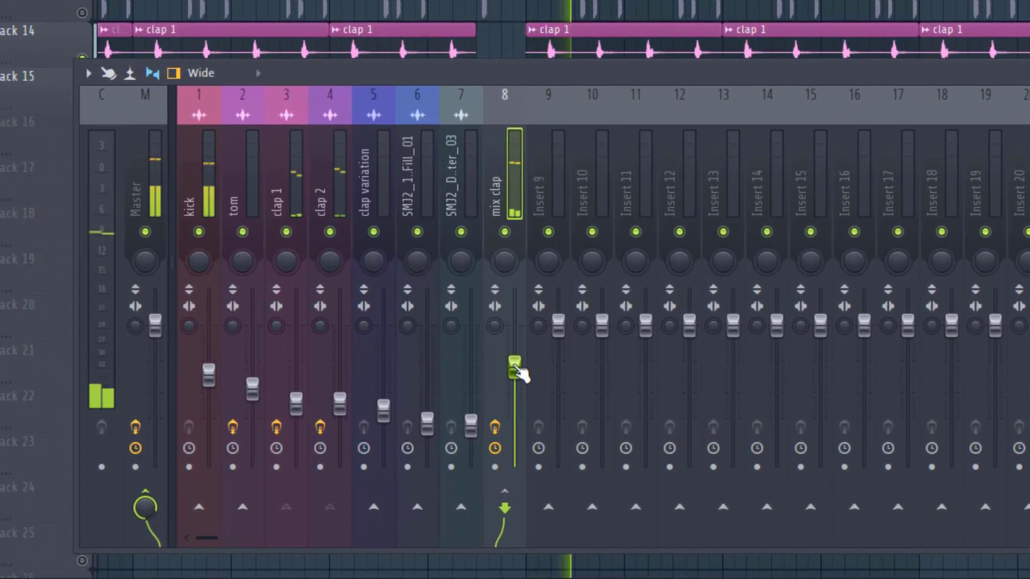
left_click_drag(515, 367, 514, 381)
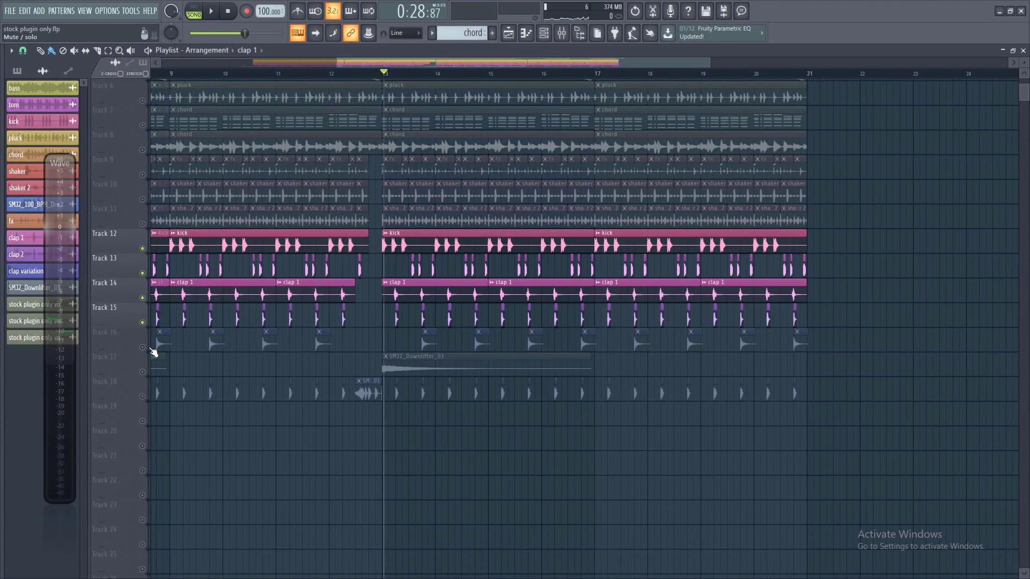
- Unmute the clap variation track in the playlist and open its channel together with its mixer insert
left_click(142, 347)
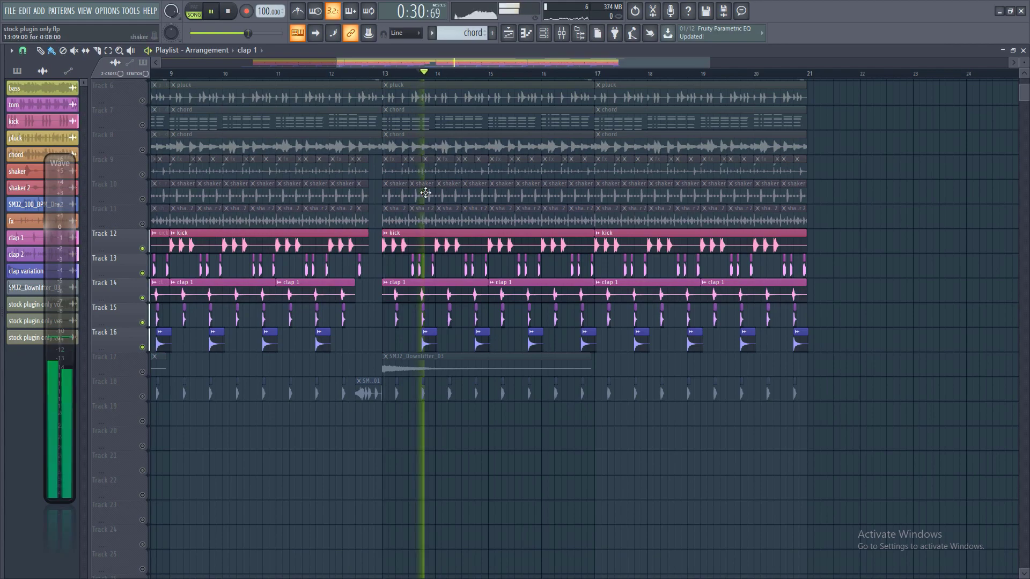
double_click(428, 339)
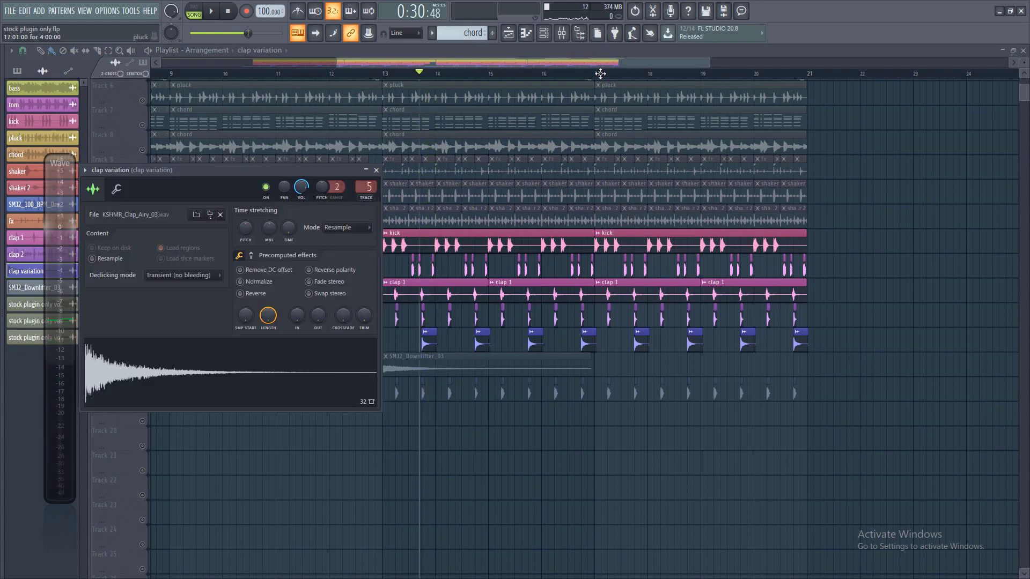
left_click(563, 34)
- Load Fruity Reeverb 2 into slot 1 of the clap variation insert, adjust its levels and play the result
left_click(907, 338)
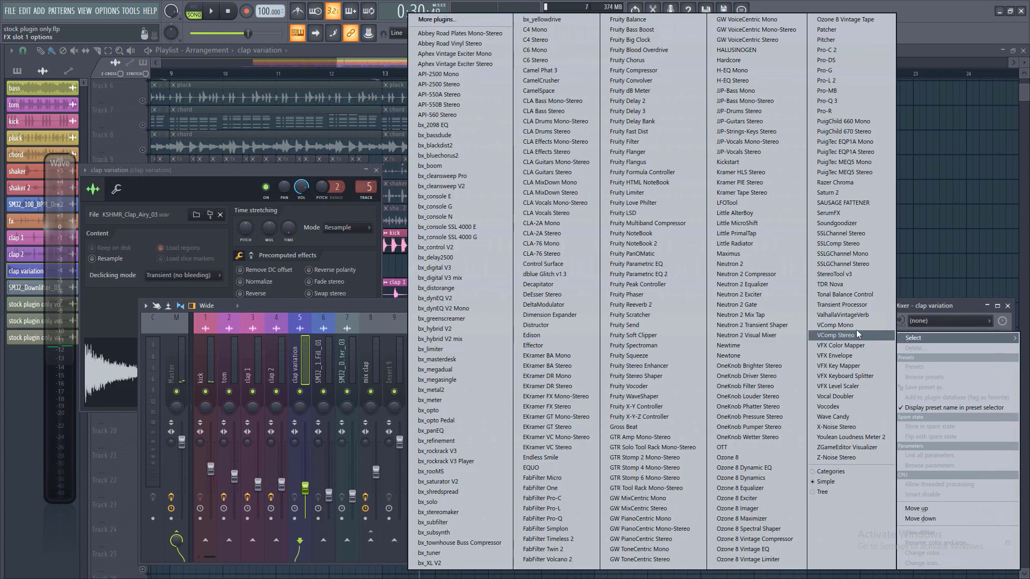
left_click(644, 309)
right_click(322, 192)
left_click(335, 199)
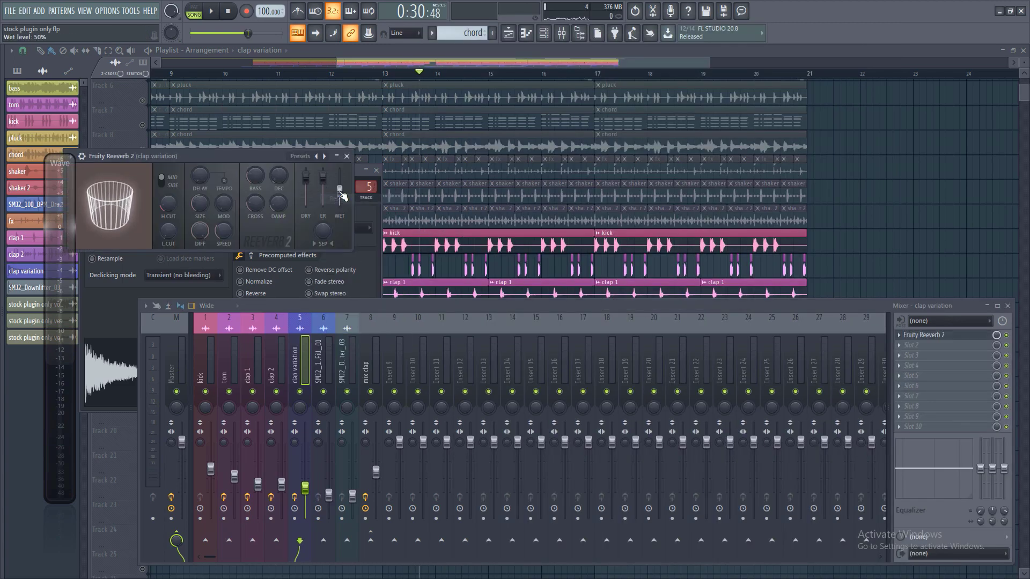
key("space")
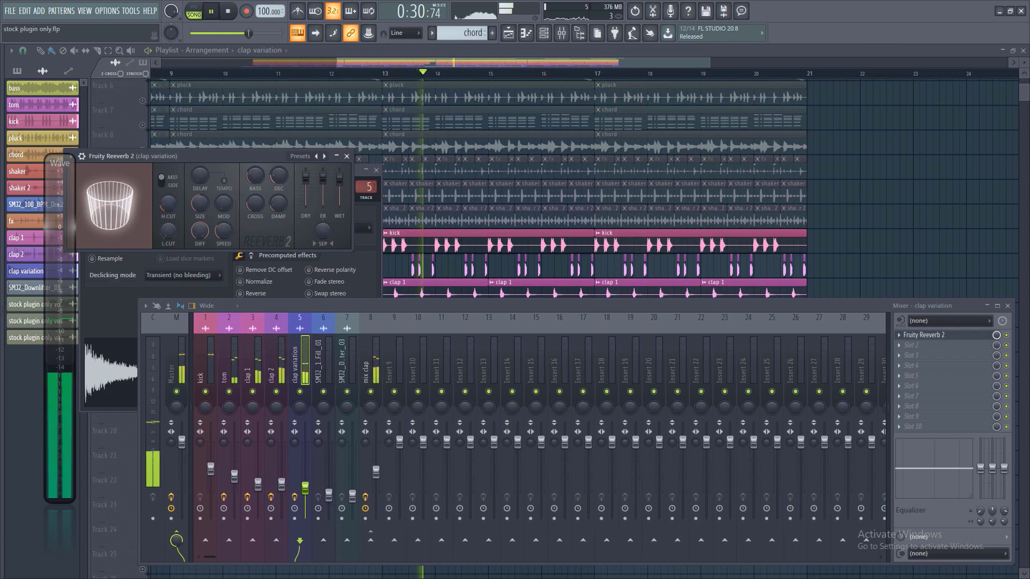
- Add Soundgoodizer in slot 2 and Fruity Parametric EQ 2 in slot 3 of the clap variation insert, checking them during playback
left_click(910, 345)
left_click(837, 223)
key("space")
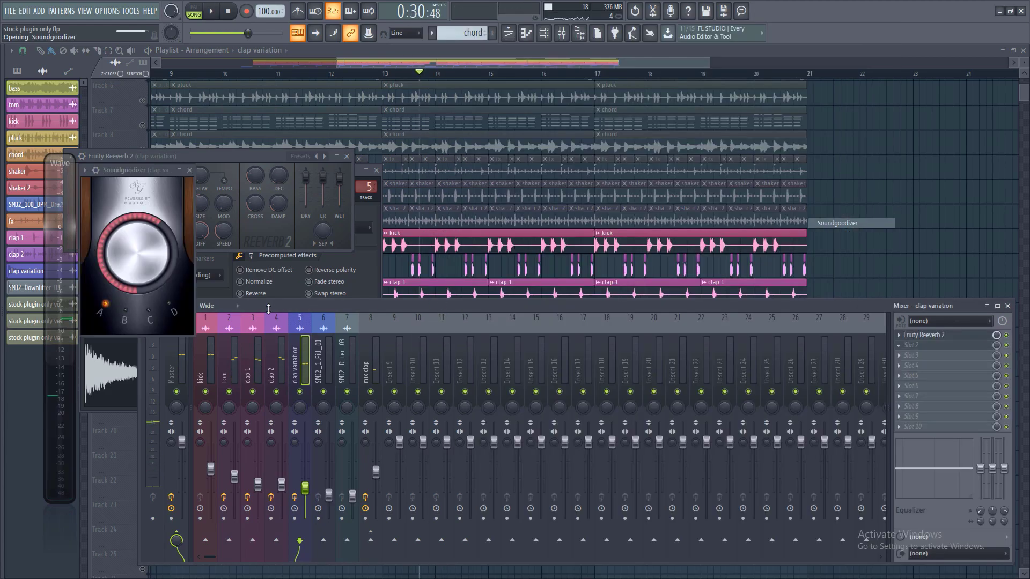
key("space")
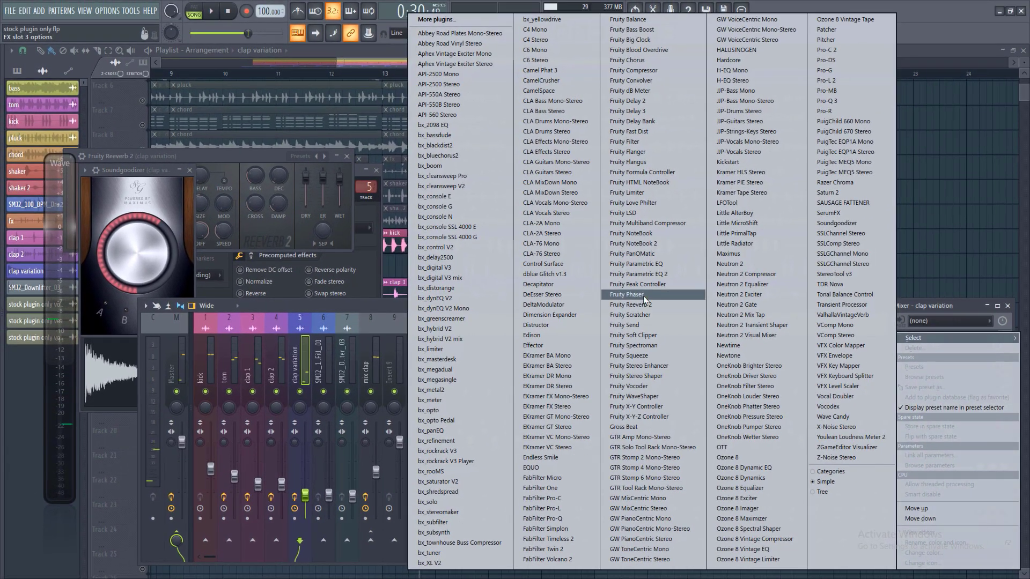
left_click(624, 275)
key("space")
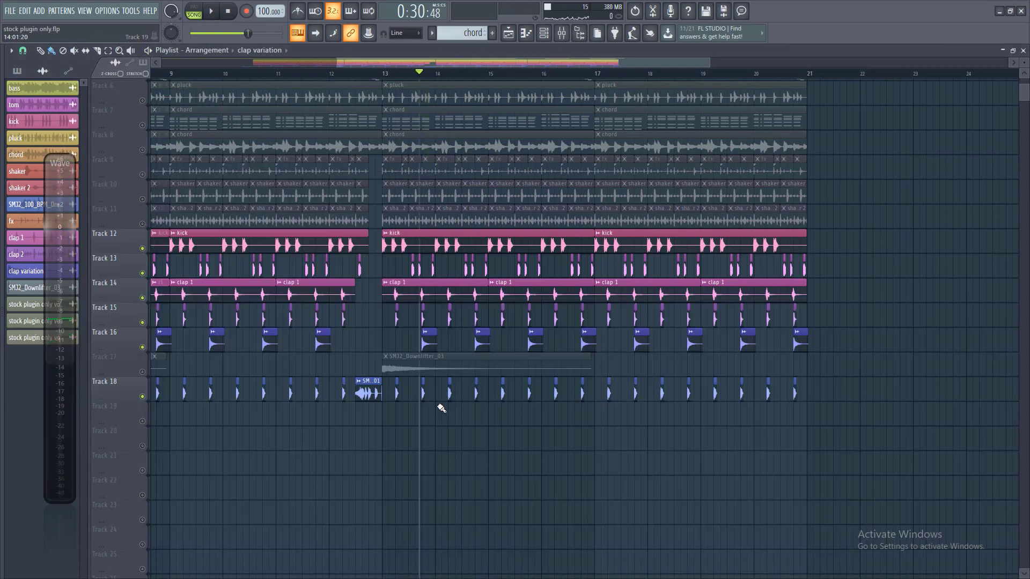
- Load Soundgoodizer into slot 1 of the drum fill insert and raise that insert's fader slightly while listening
key("space")
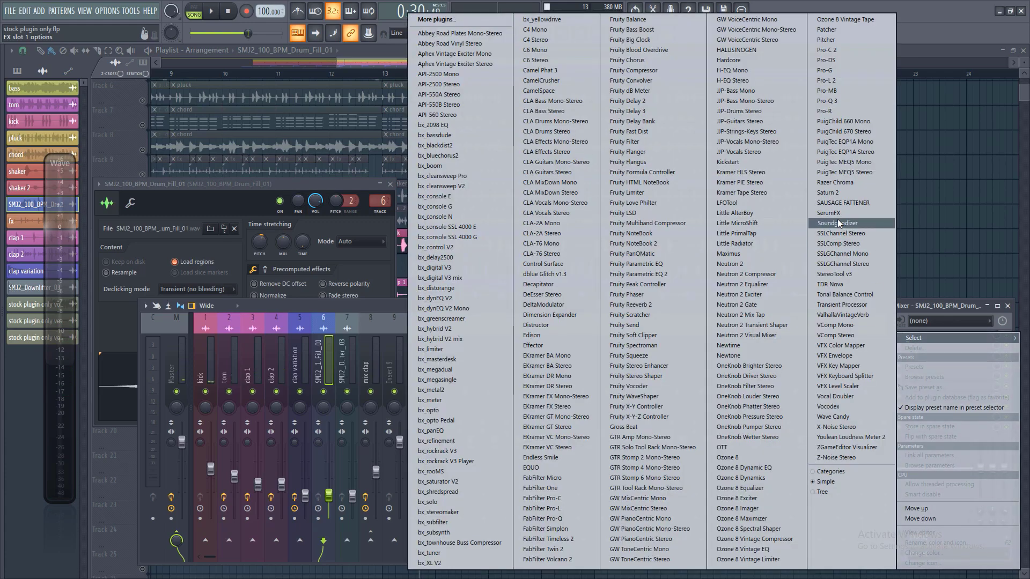
left_click(839, 223)
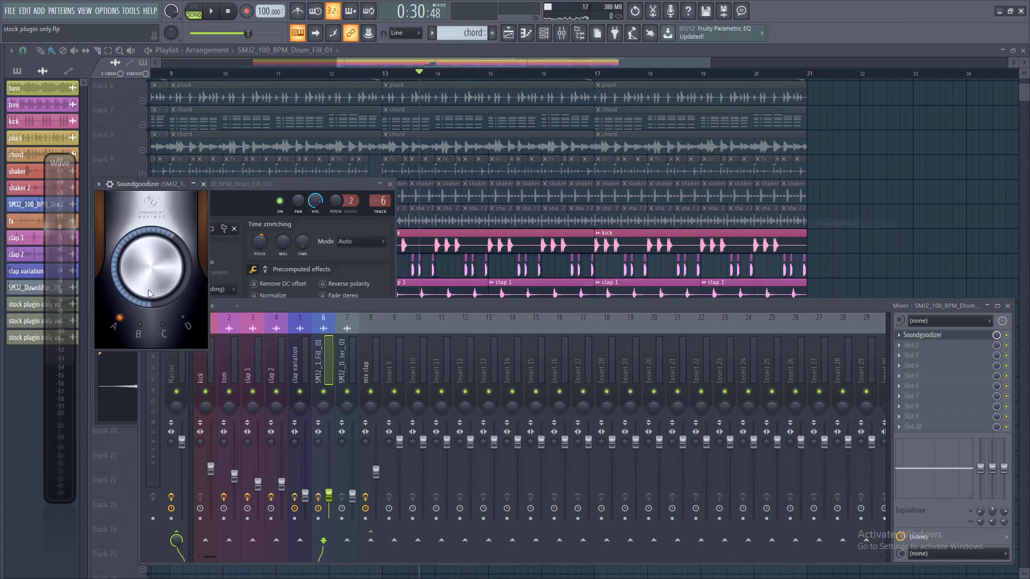
key("space")
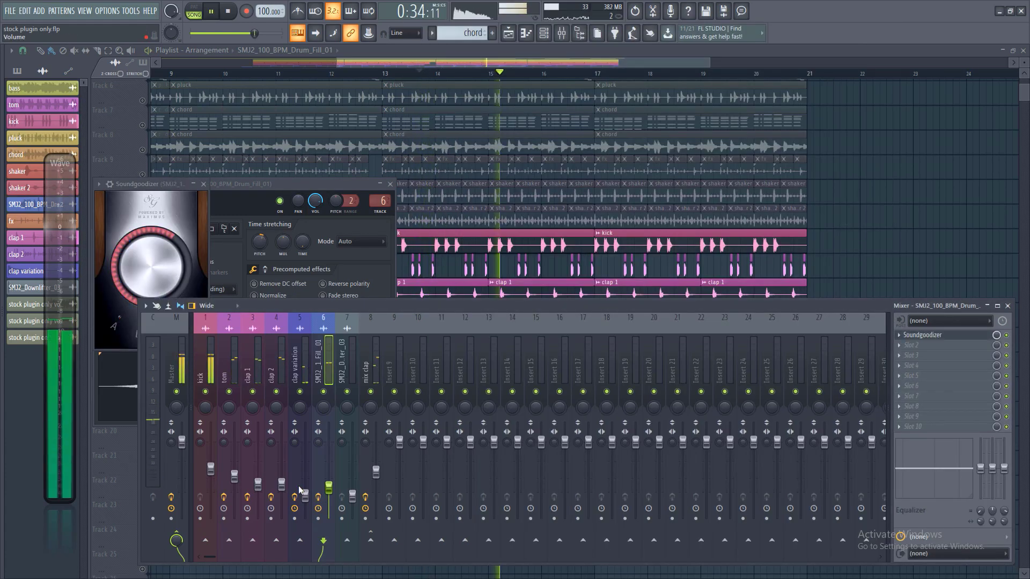
key("space")
- Rebalance the clap bus and drum fill during playback, lowering the mix clap fader and raising the drum fill fader slightly
left_click(378, 356)
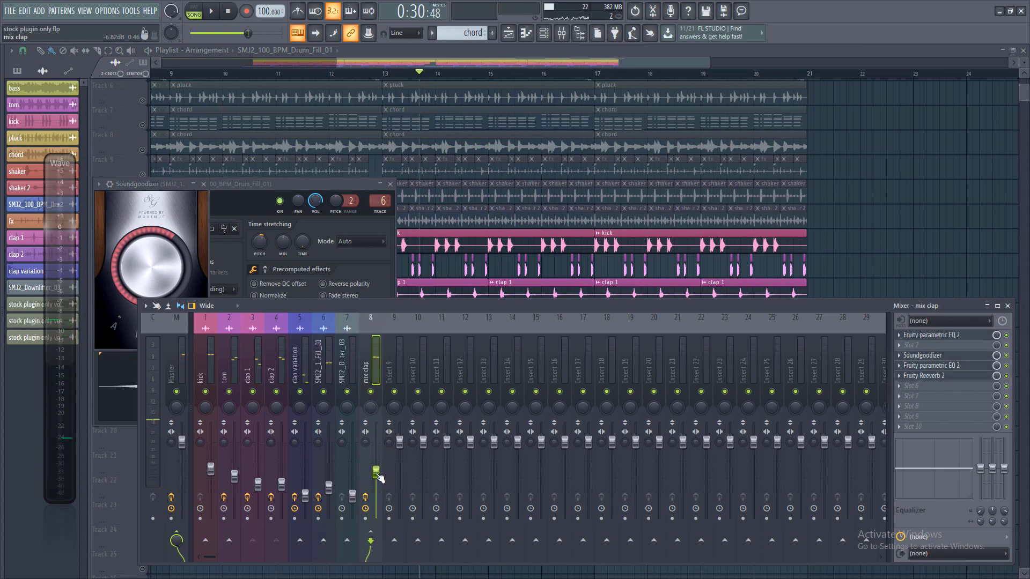
key("space")
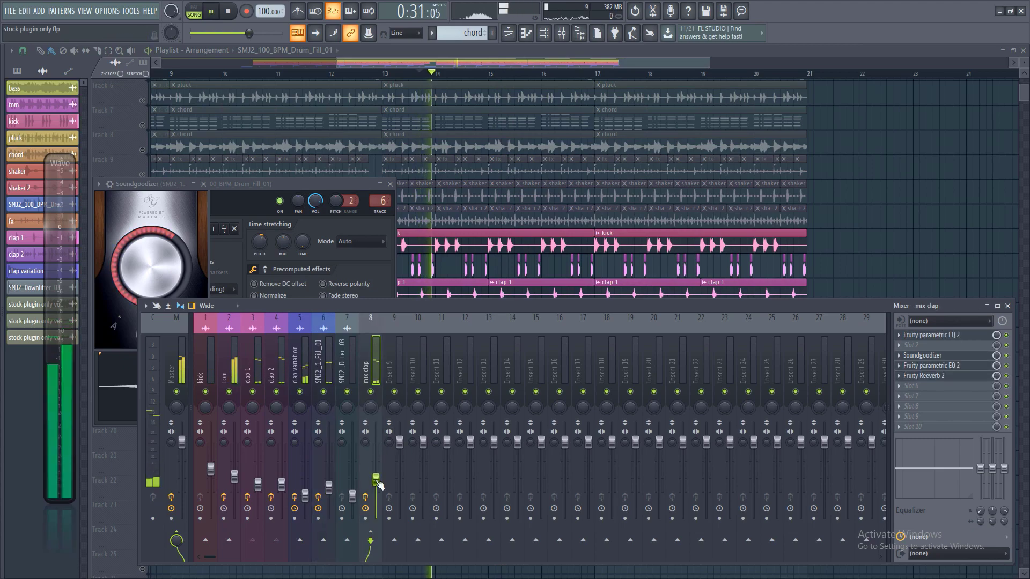
left_click(323, 480)
key("space")
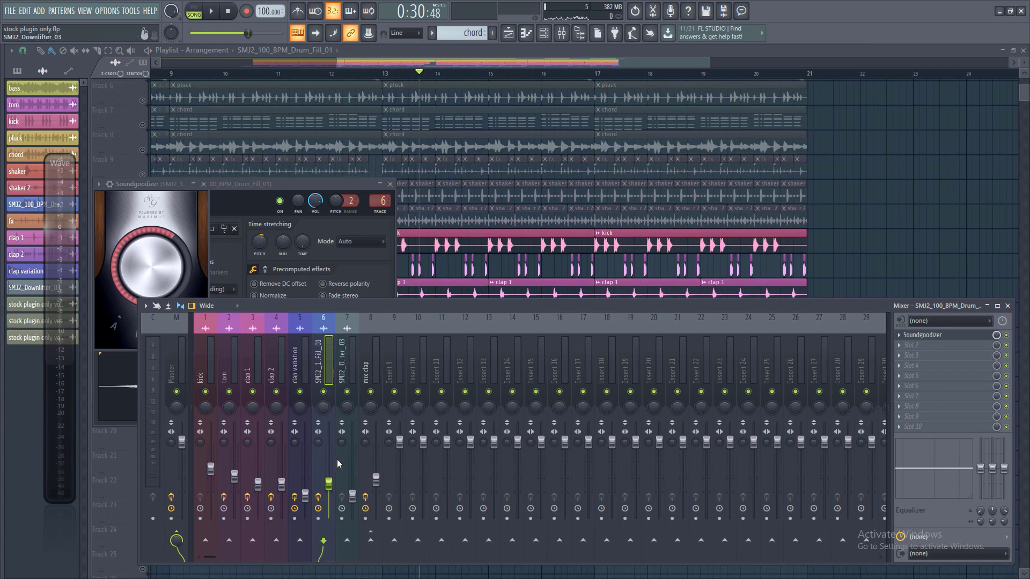
key("space")
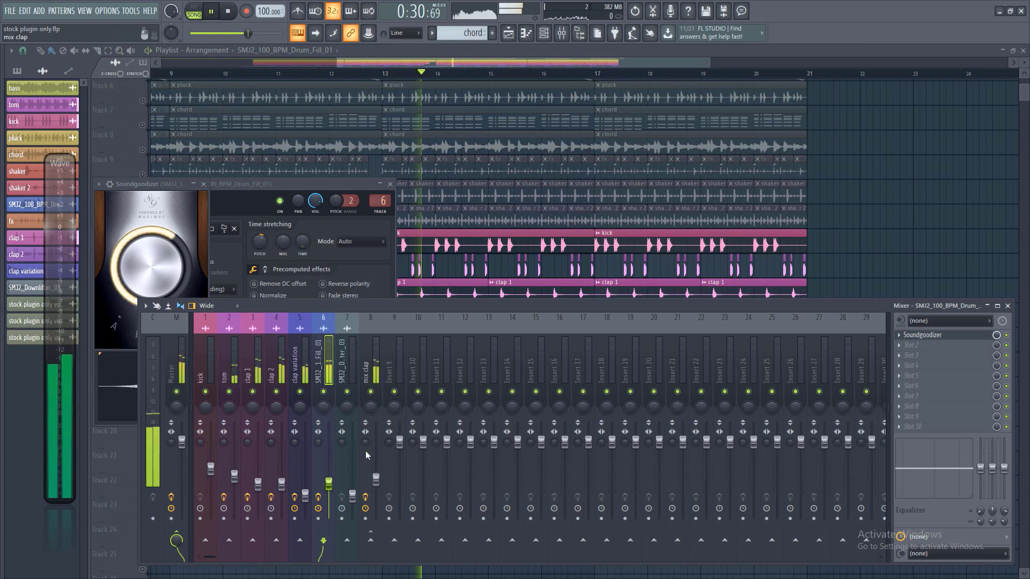
key("space")
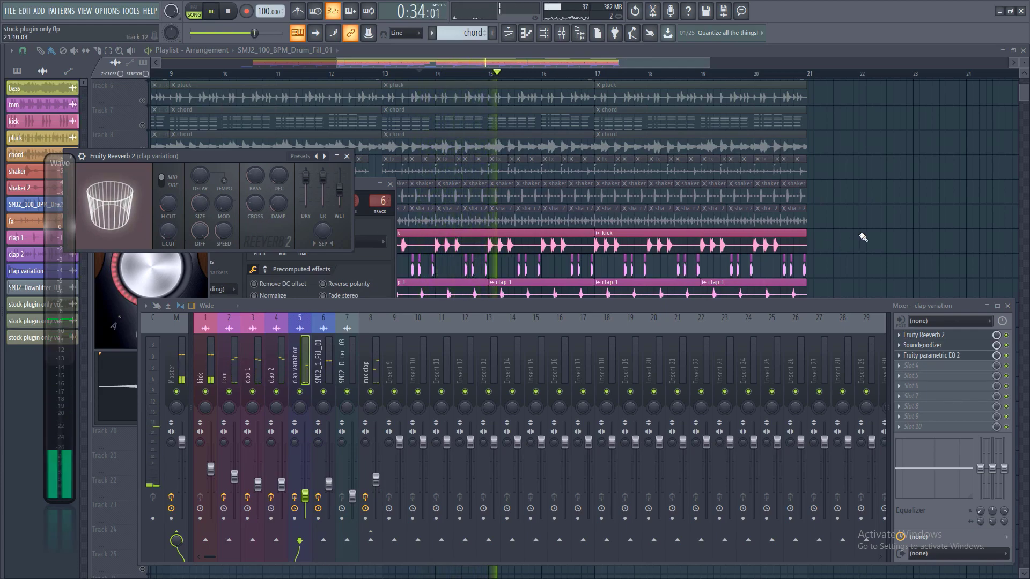
- Rename the empty mixer insert 9 to "mix durum bus"
left_click(209, 362)
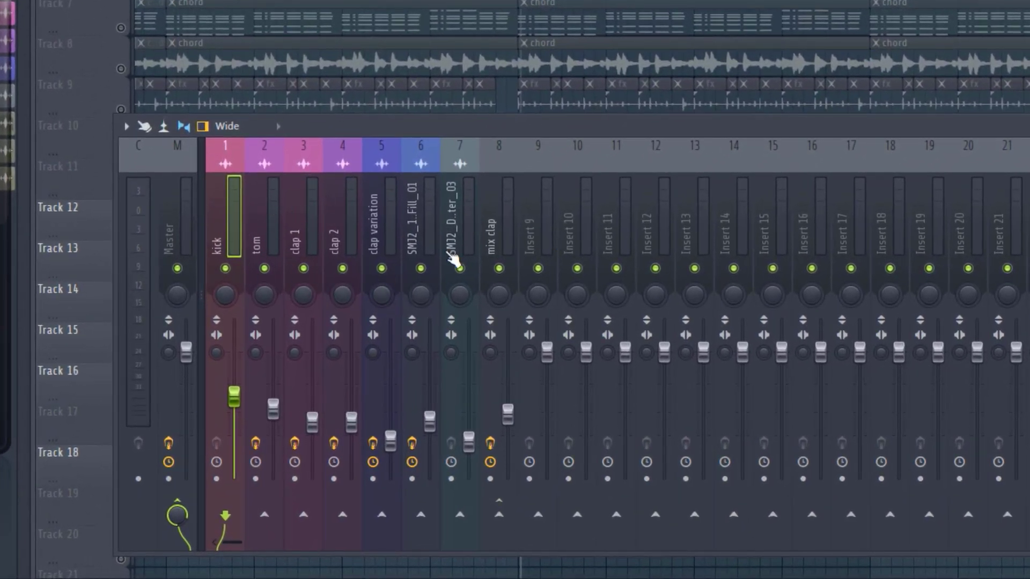
right_click(541, 219)
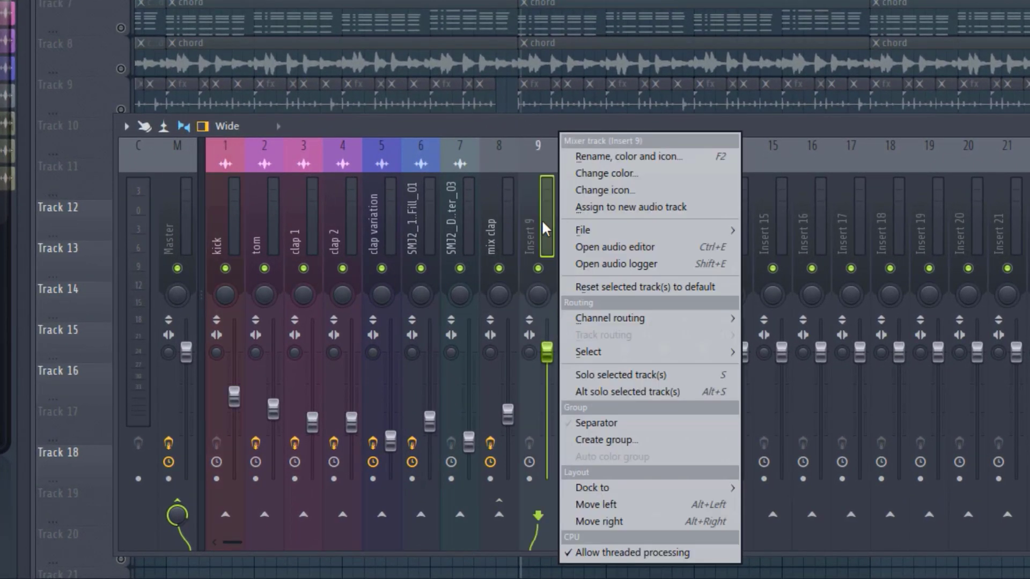
left_click(586, 147)
type("mix durum bus")
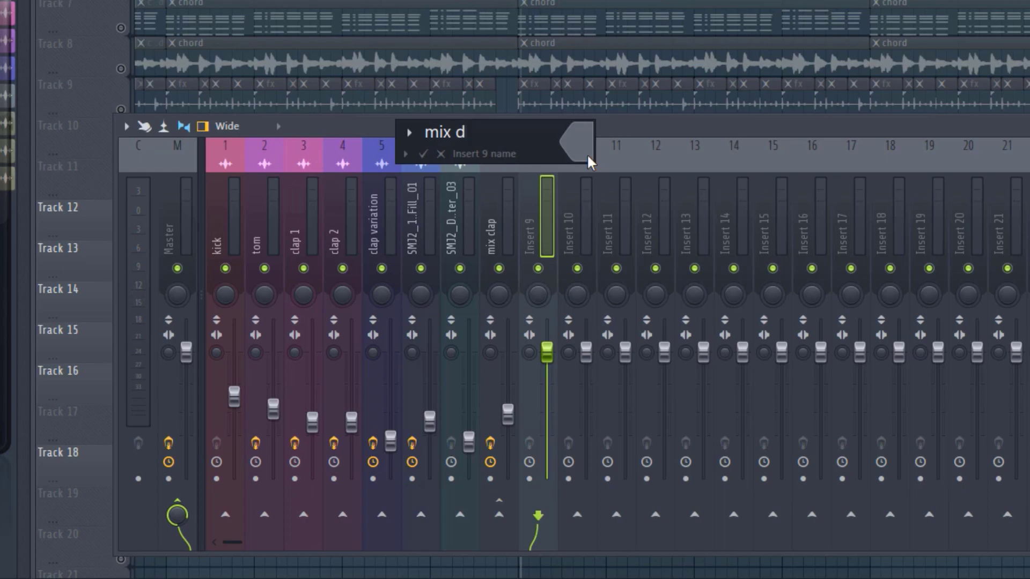
key("Return")
- Route the kick, tom and mix clap inserts to the mix durum bus insert
left_click(227, 230)
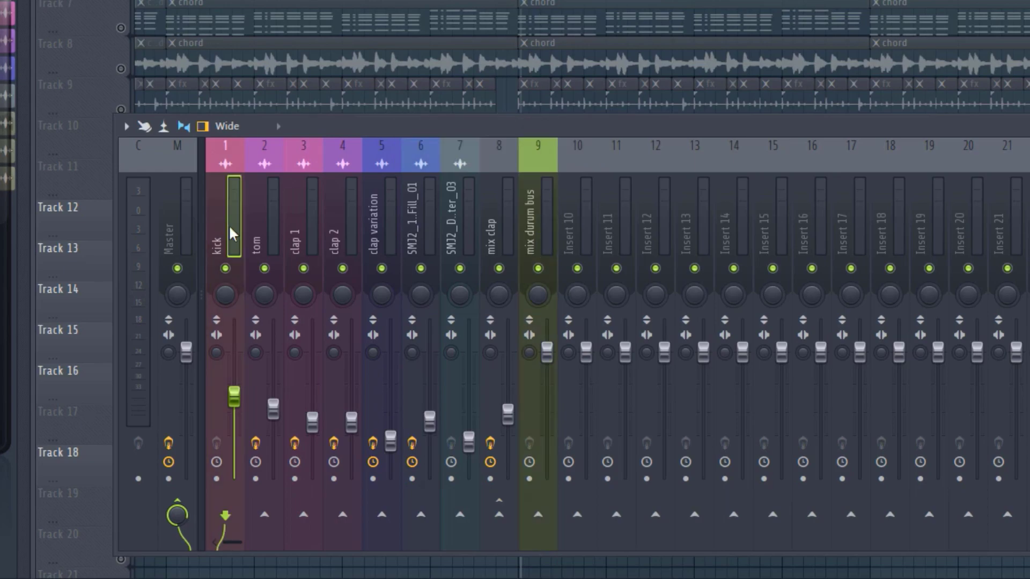
left_click(538, 516)
key("Right")
right_click(538, 516)
left_click(558, 511)
key("Right")
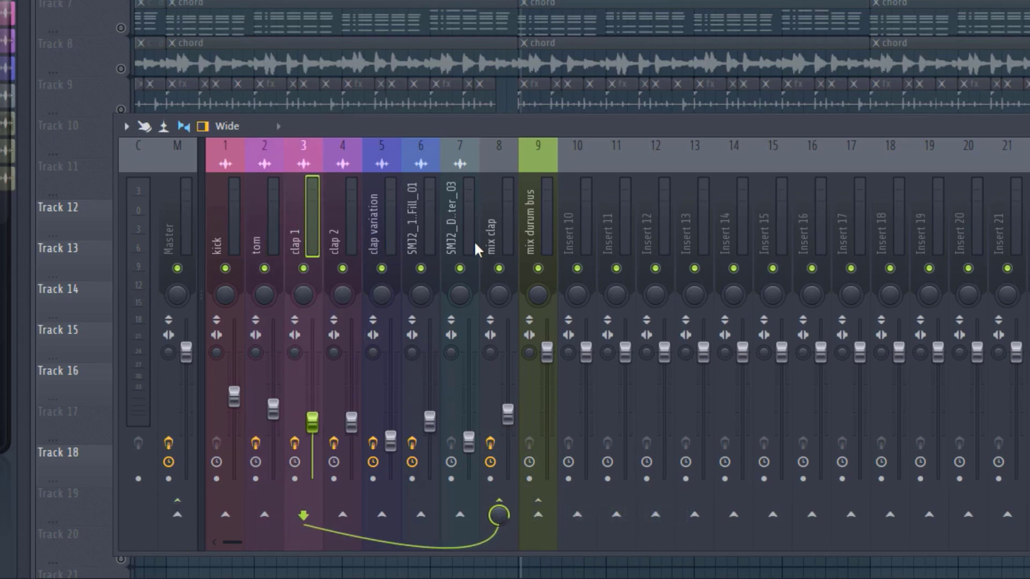
left_click(492, 237)
right_click(539, 516)
left_click(557, 508)
- Route the clap variation, drum fill and downlifter inserts to the mix durum bus insert
left_click(387, 192)
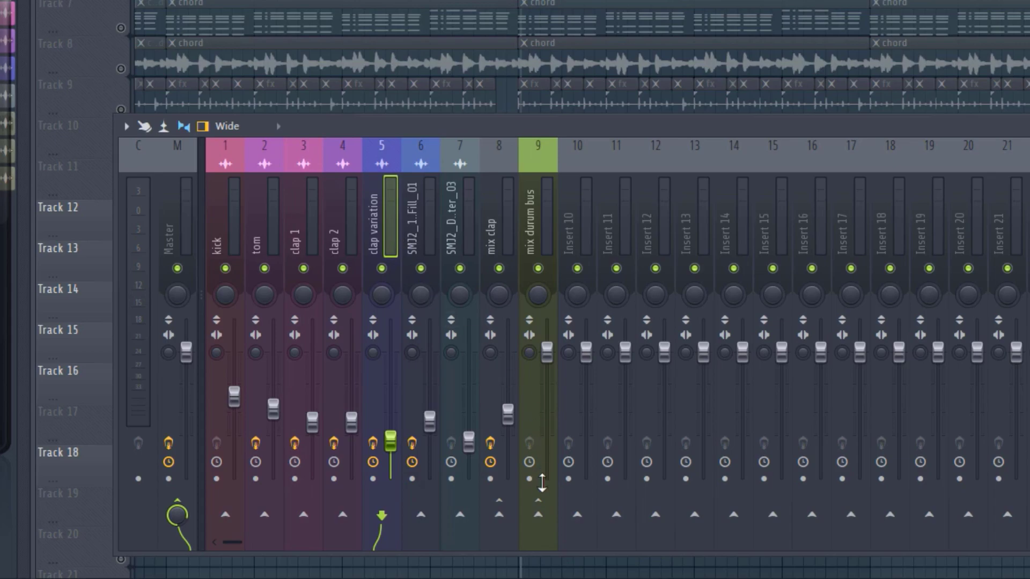
right_click(539, 516)
left_click(557, 511)
left_click(429, 219)
right_click(539, 516)
left_click(558, 512)
left_click(475, 301)
right_click(539, 516)
left_click(557, 509)
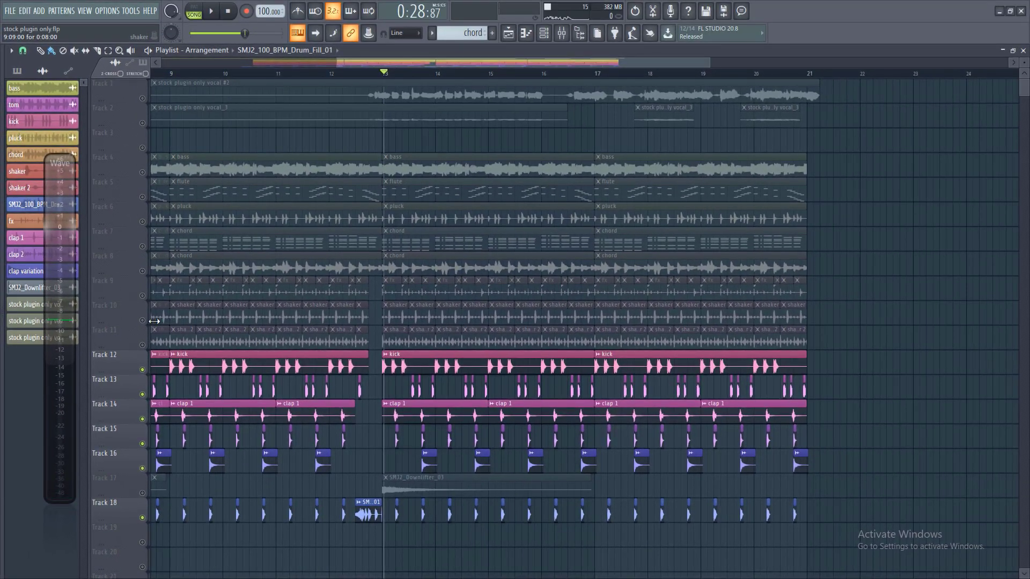
- Unmute the shaker track, open its channel and adjust the shaker insert's fader during playback
left_click(142, 321)
key("space")
key("space")
double_click(360, 308)
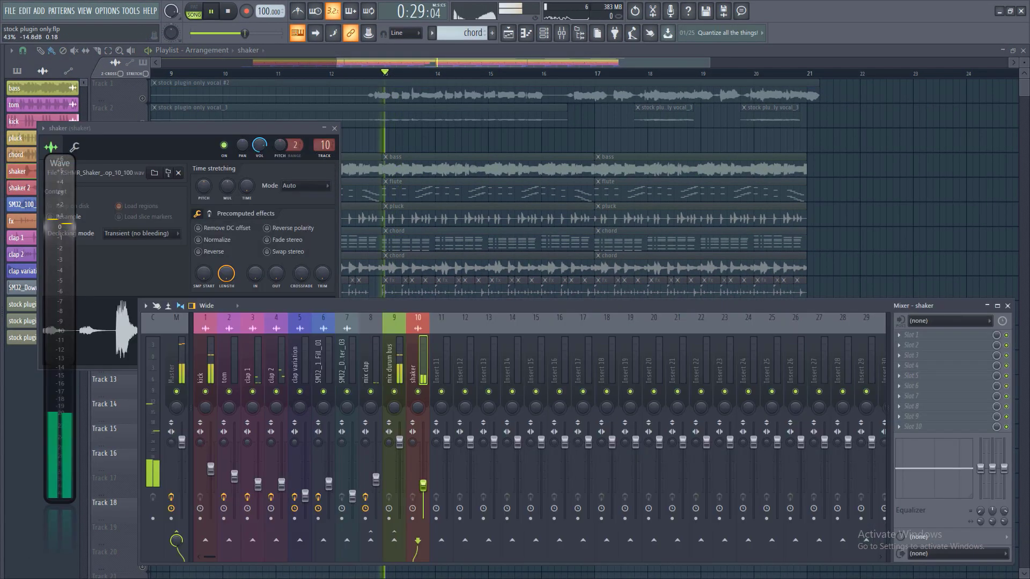
left_click_drag(423, 483, 423, 478)
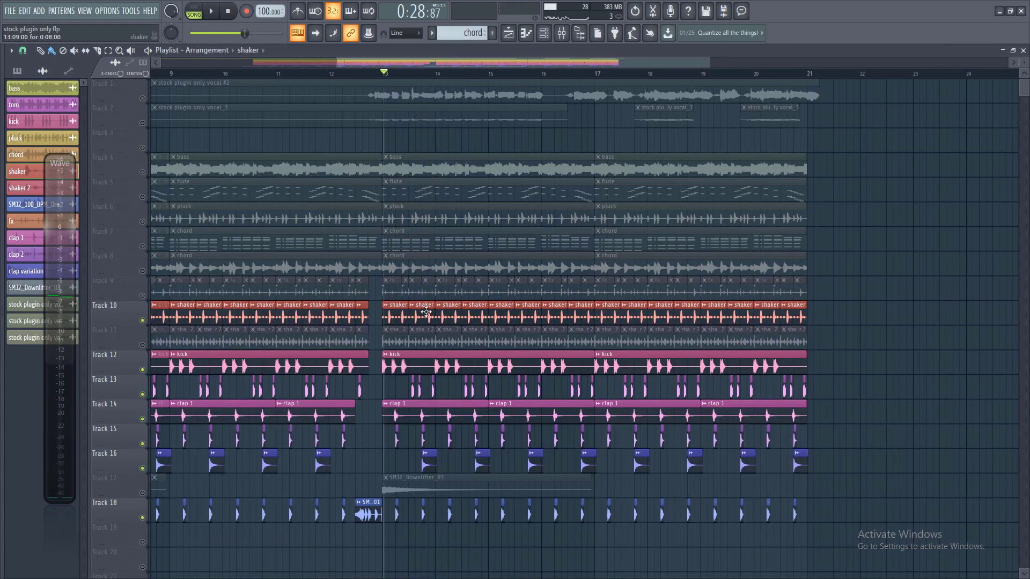
- Lower the shaker sample's time-stretching pitch slightly, comparing it with the original pitch during playback
double_click(426, 311)
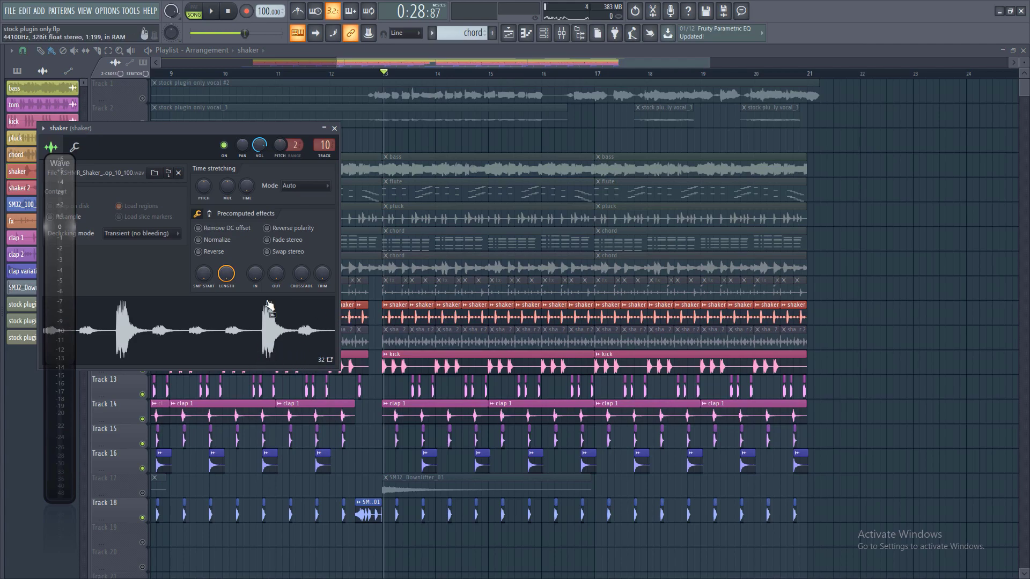
left_click_drag(192, 131, 248, 135)
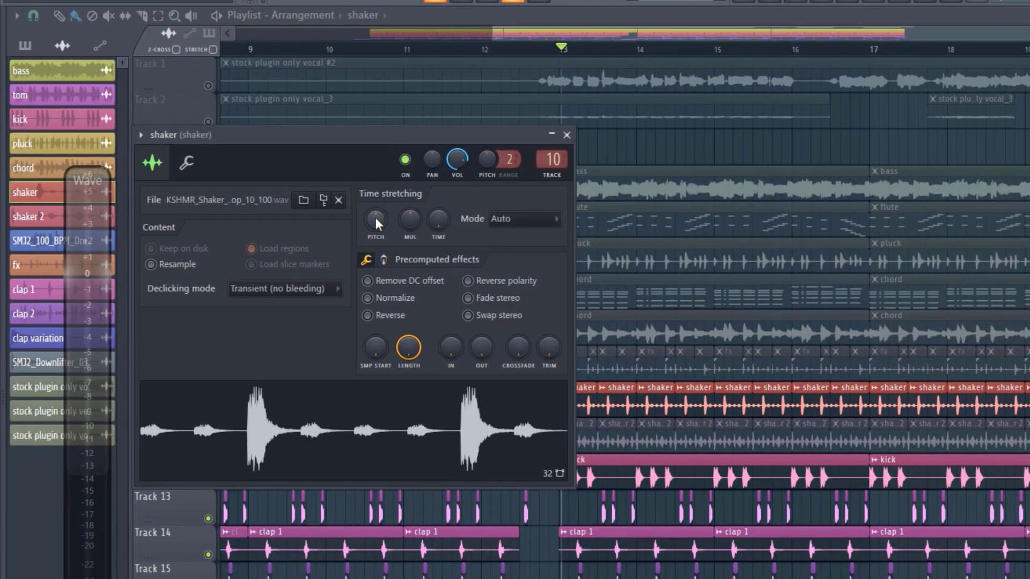
key("space")
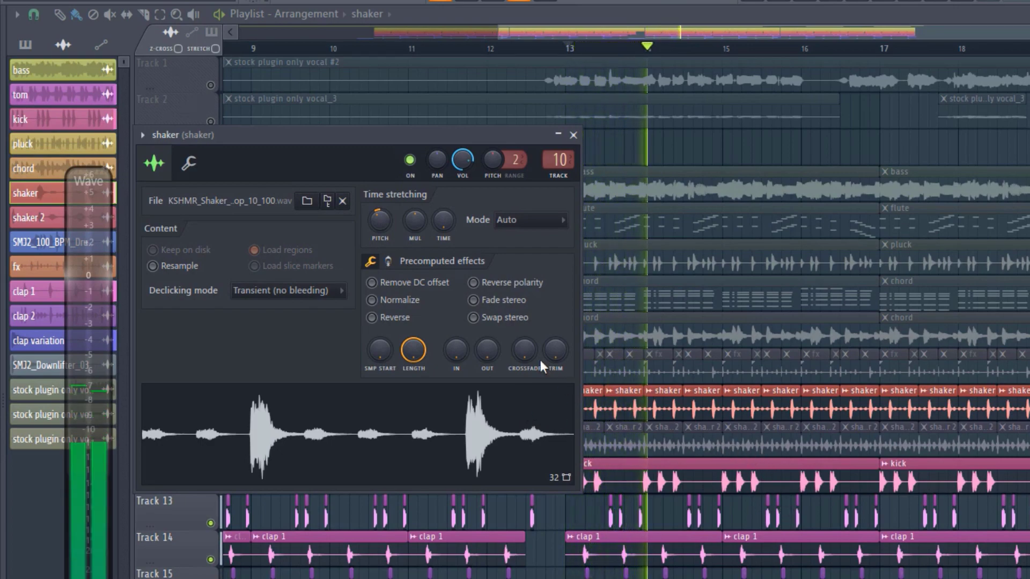
key("space")
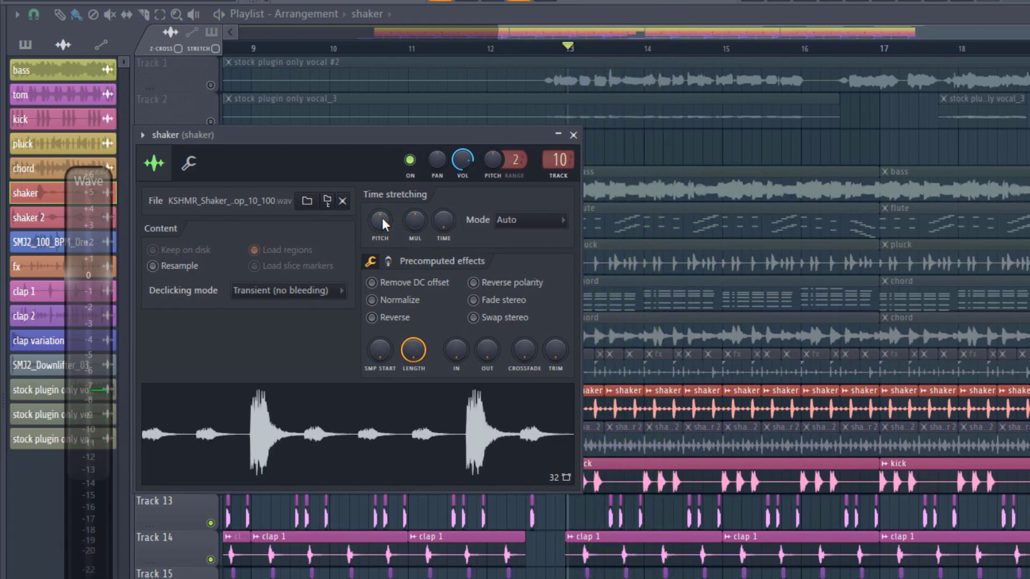
key("space")
left_click_drag(382, 220, 382, 230)
key("space")
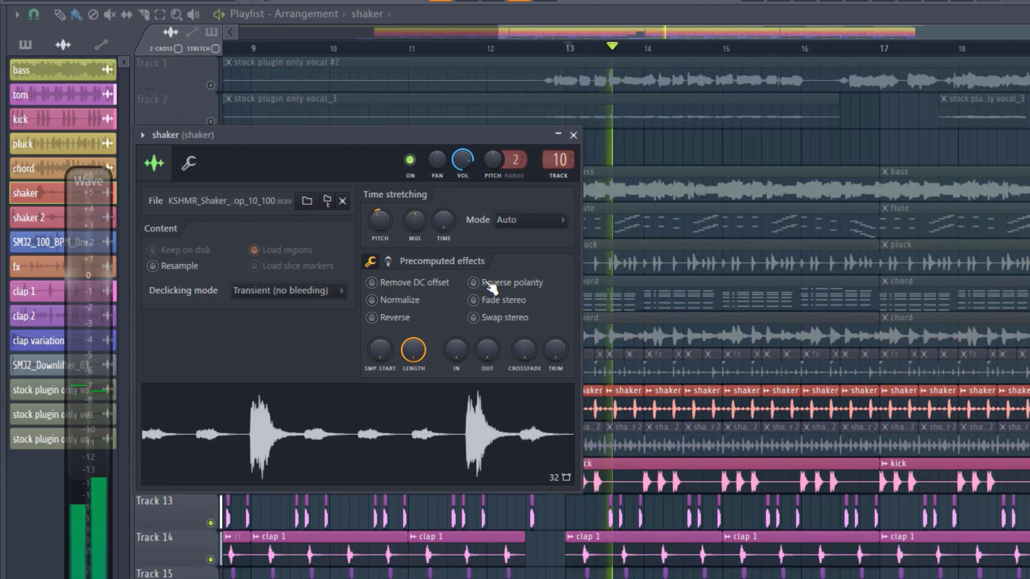
- Adjust the shaker insert's fader slightly while playing back the song
left_click(640, 19)
key("space")
left_click_drag(423, 486, 423, 487)
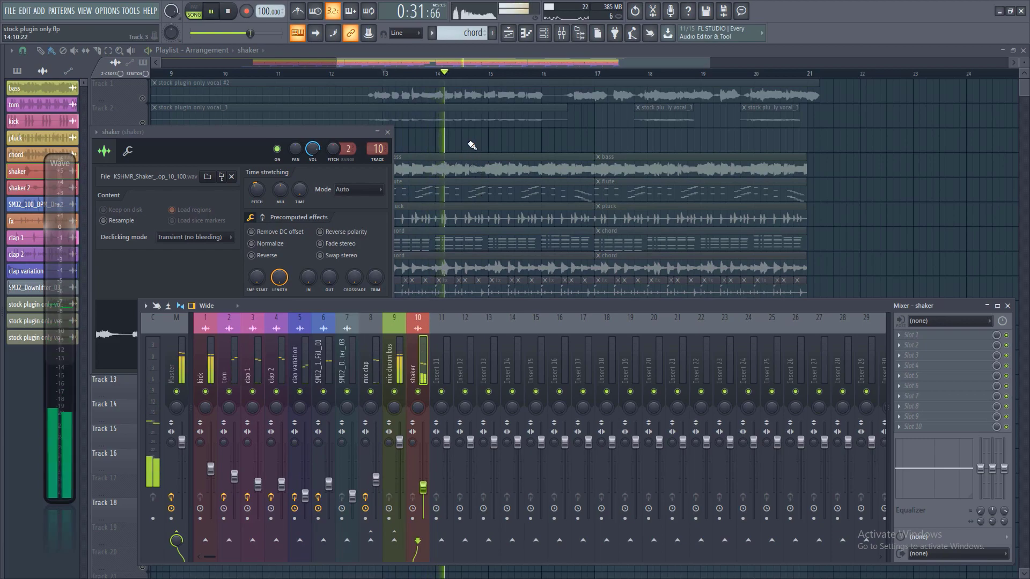
left_click(470, 144)
key("space")
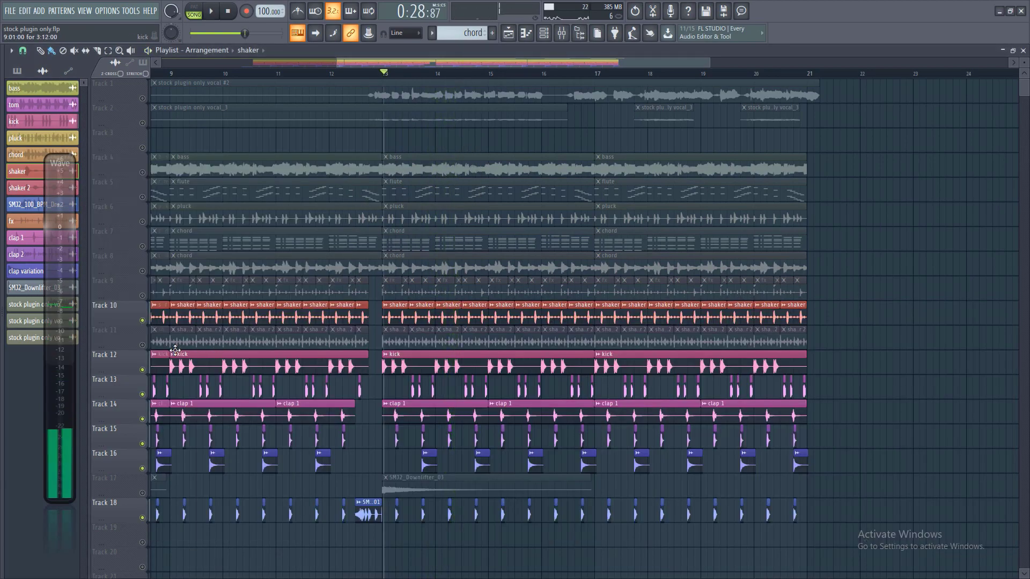
- Unmute the shaker 2 track, open its channel and lower the shaker 2 insert's fader to about the shaker's level during playback
left_click(143, 345)
double_click(301, 345)
key("F9")
key("space")
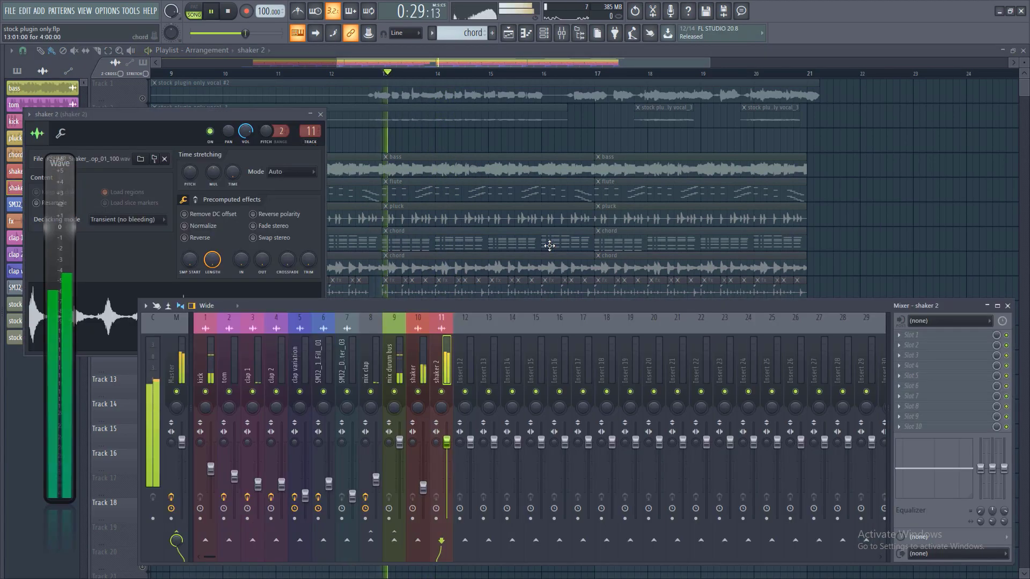
left_click(528, 140)
key("F9")
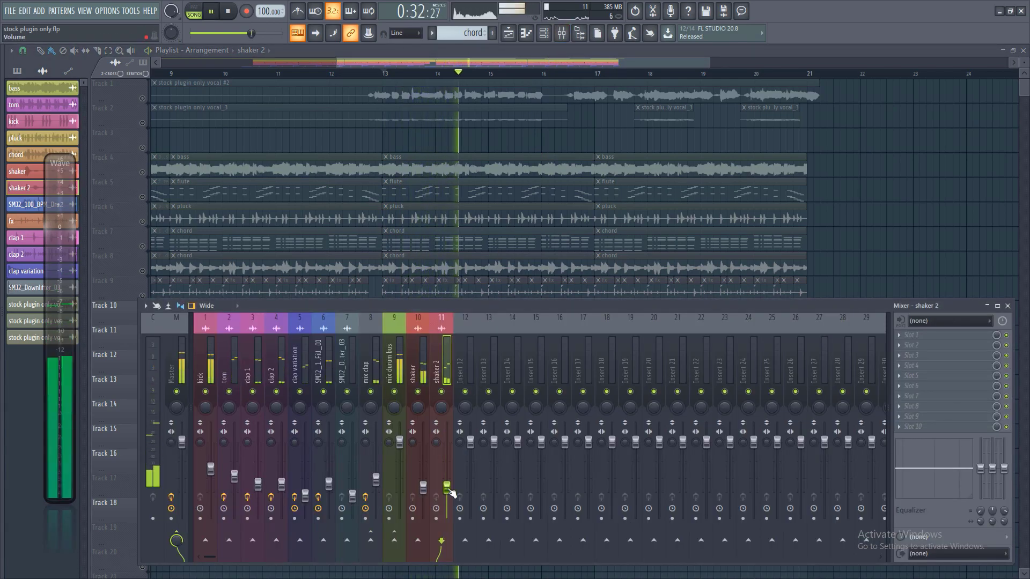
key("space")
- Solo the shaker 2 track in the playlist and listen to it alone
right_click(441, 138)
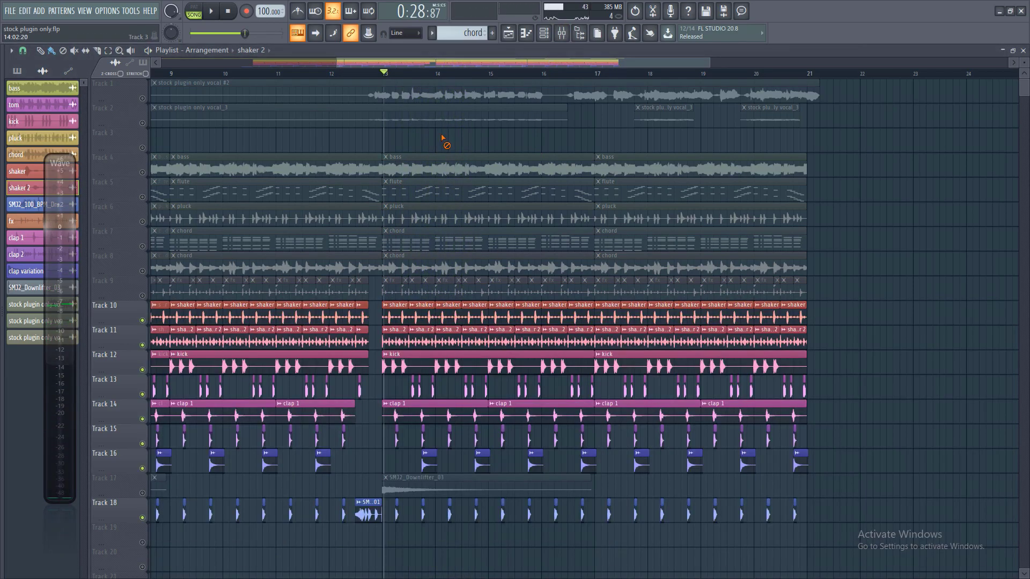
right_click(142, 344)
key("space")
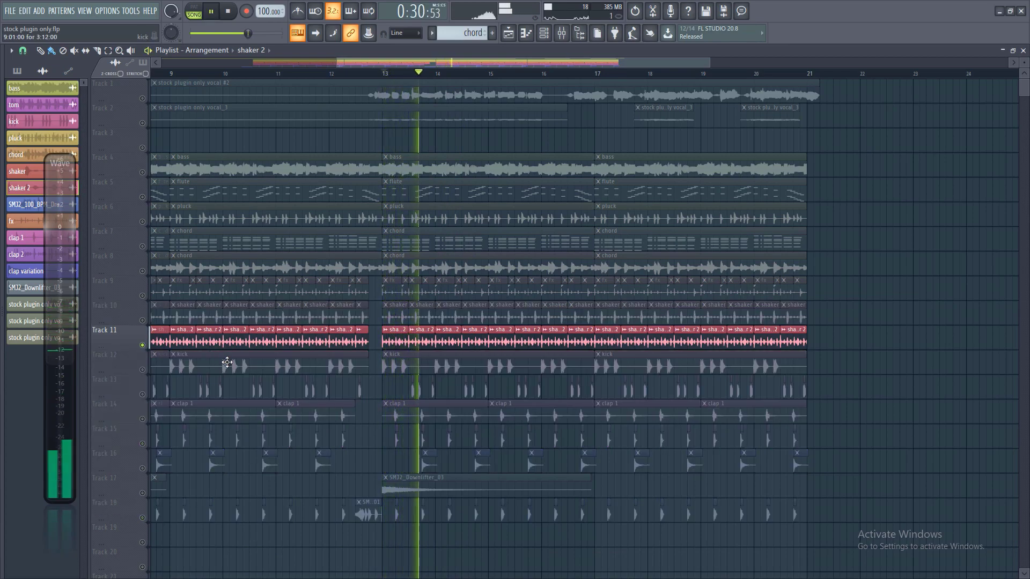
key("space")
- Solo the shaker track, then unmute shaker 2 and listen to both shakers together
right_click(142, 320)
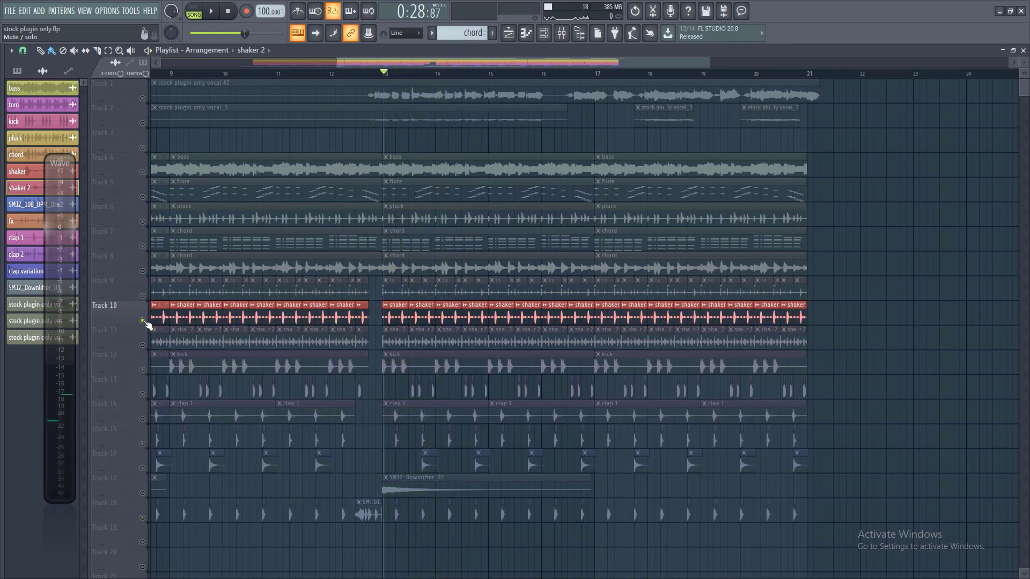
key("space")
double_click(398, 312)
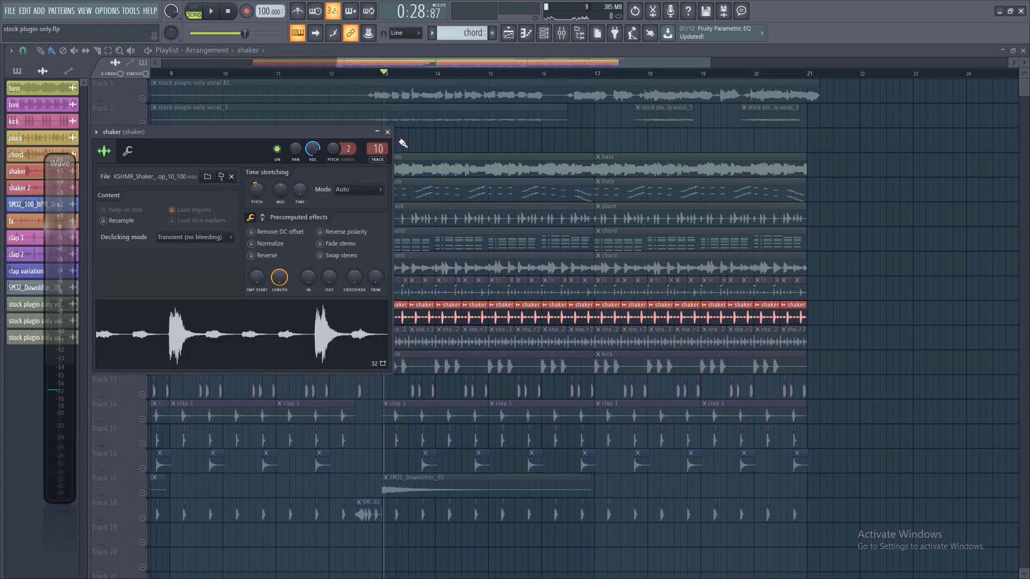
left_click(387, 132)
key("space")
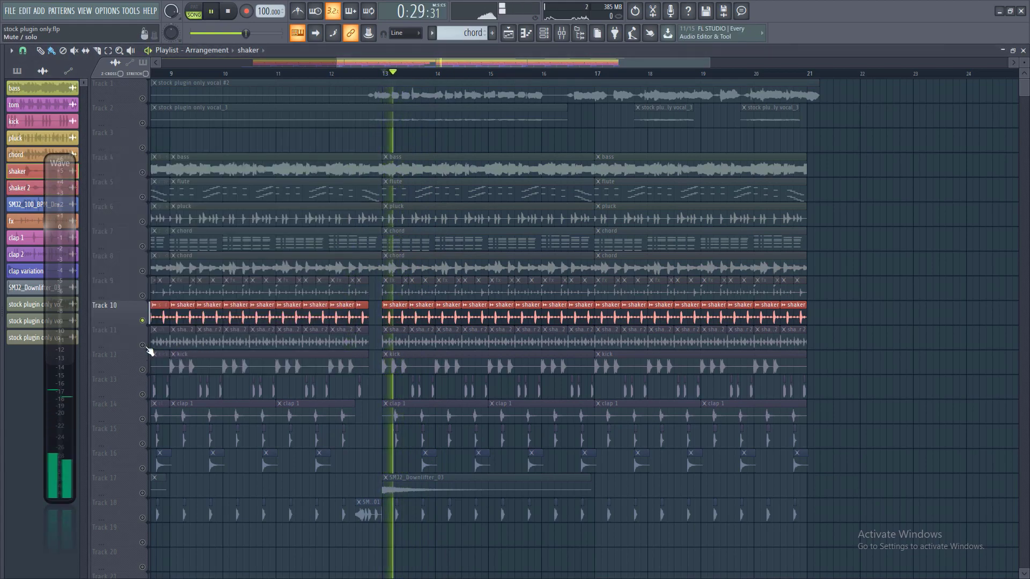
left_click(142, 345)
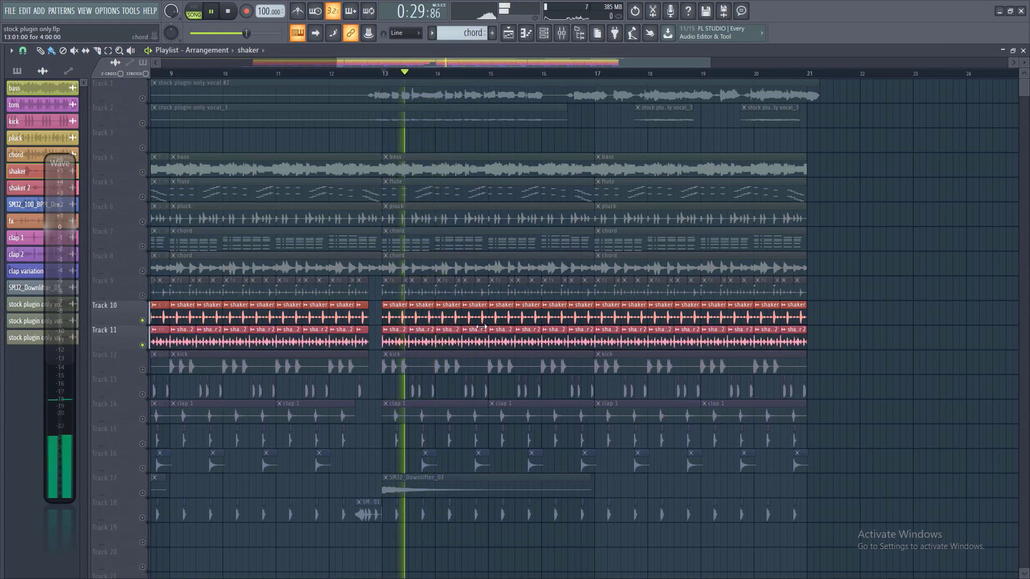
key("space")
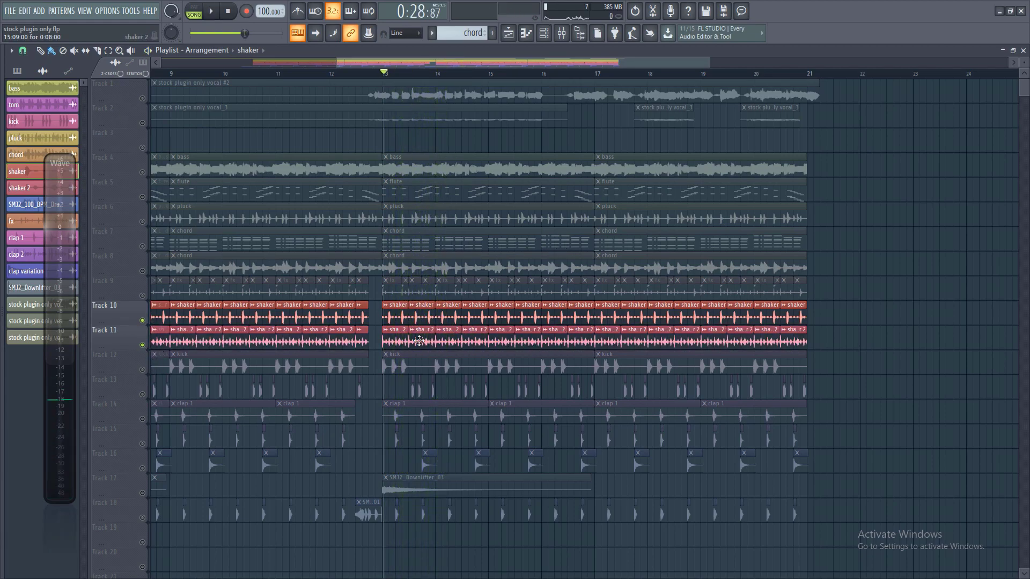
- Route the shaker and shaker 2 inserts to the mix durum bus insert, then select the bus
left_click(572, 35)
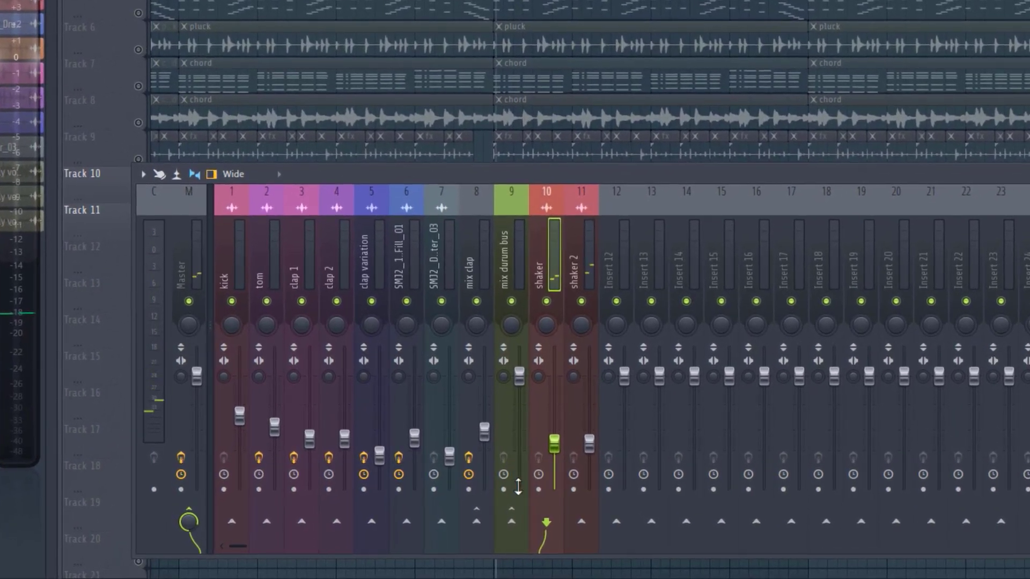
right_click(511, 521)
left_click(538, 519)
left_click(588, 273)
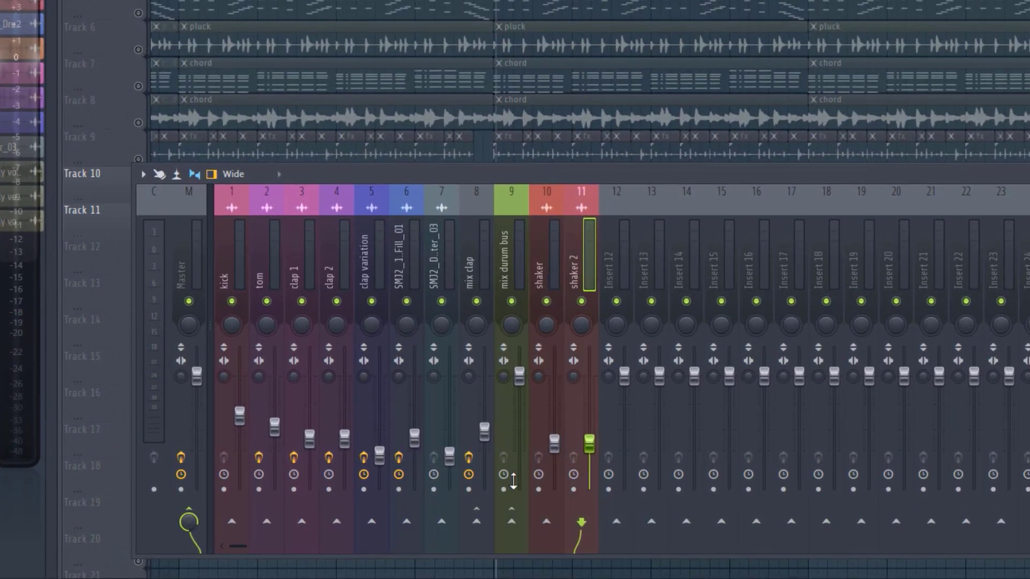
right_click(518, 526)
left_click(539, 523)
left_click(518, 289)
key("space")
key("space")
- Unmute the kick, tom, clap and remaining drum tracks in the playlist and return to the mixer
key("F9")
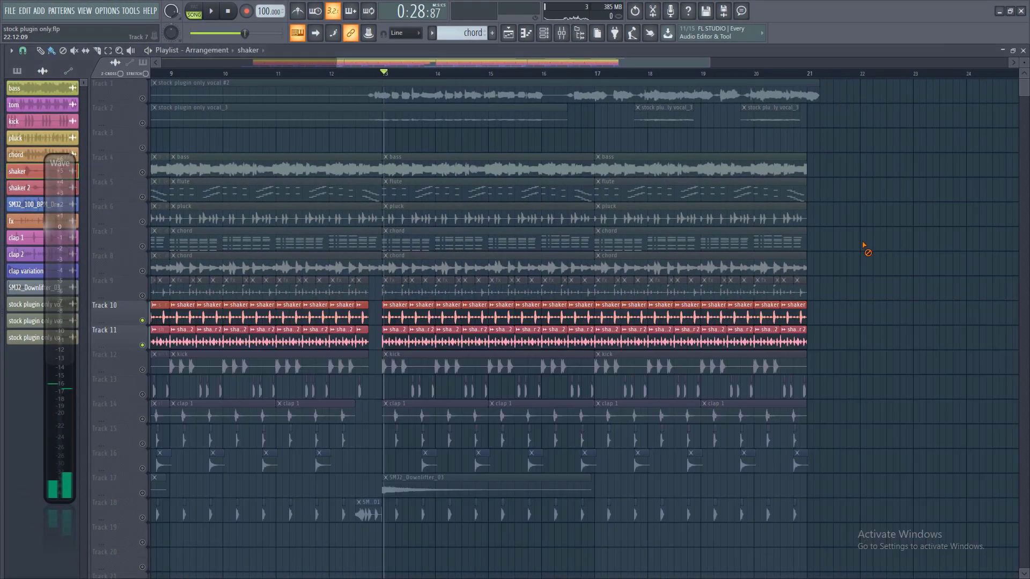
left_click(143, 369)
left_click_drag(143, 419, 142, 517)
left_click(566, 35)
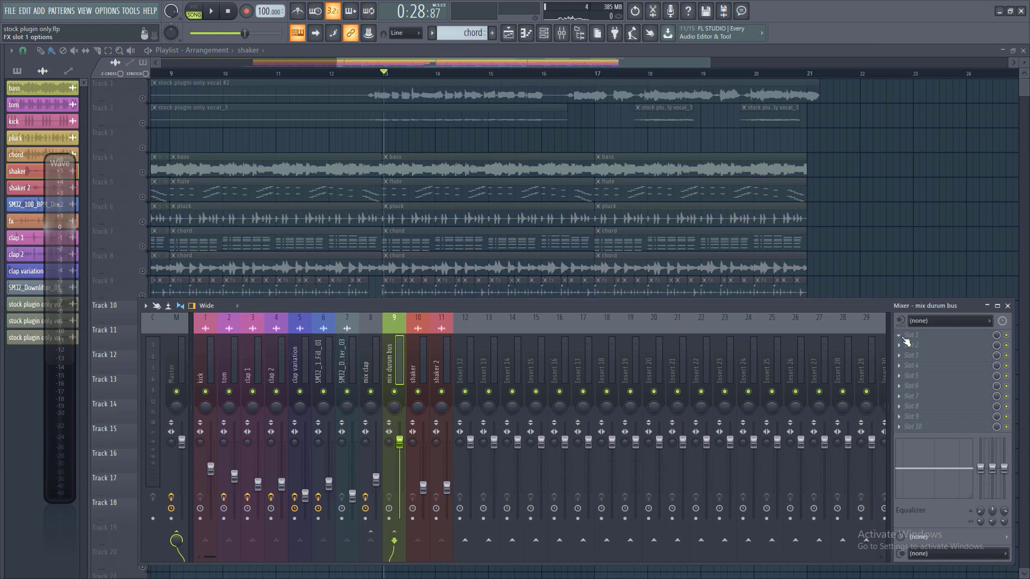
- Add Fruity Compressor to the first effect slot of the mix durum bus insert and open its settings
left_click(906, 342)
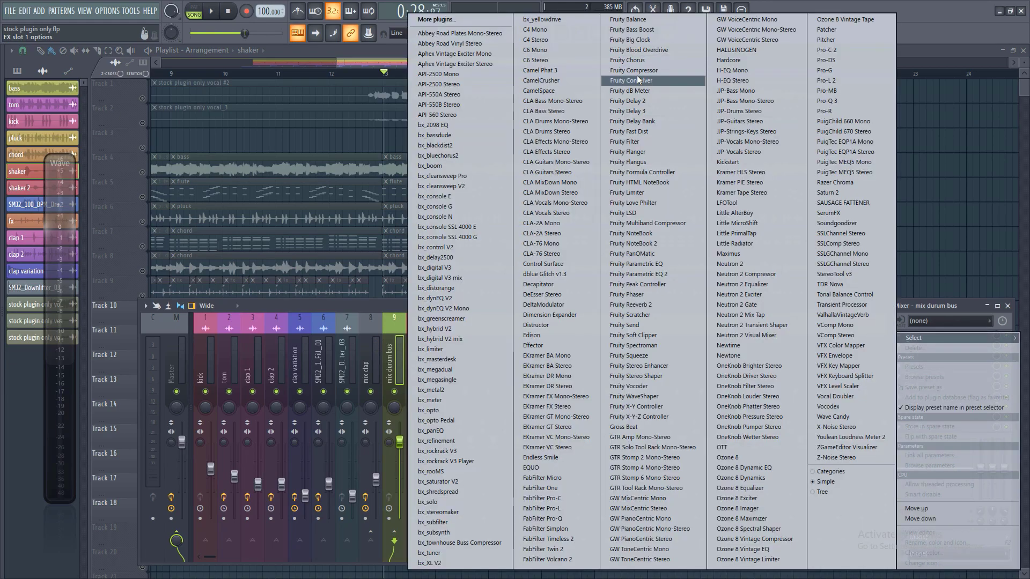
left_click(634, 71)
left_click_drag(204, 163, 484, 184)
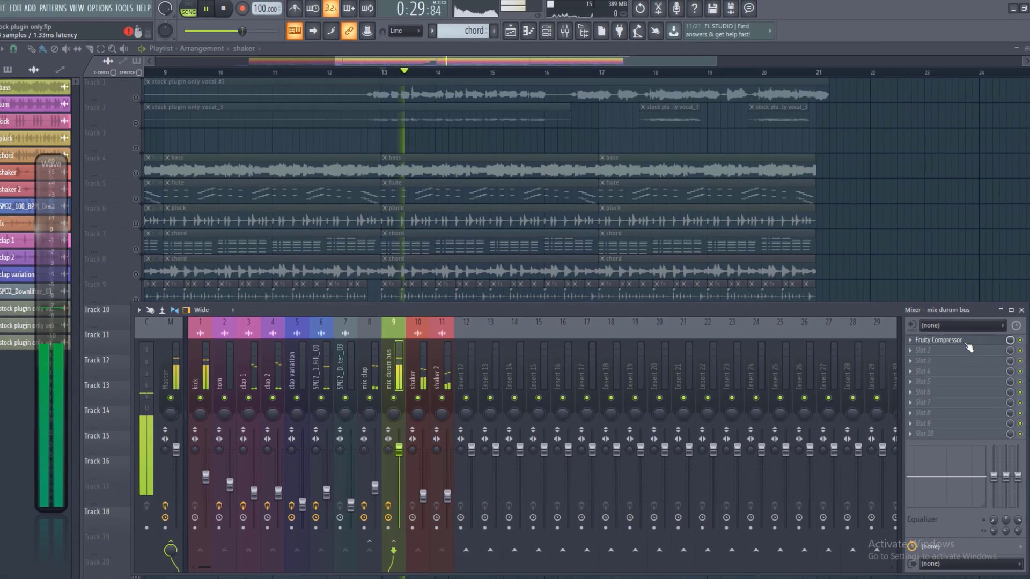
left_click(968, 347)
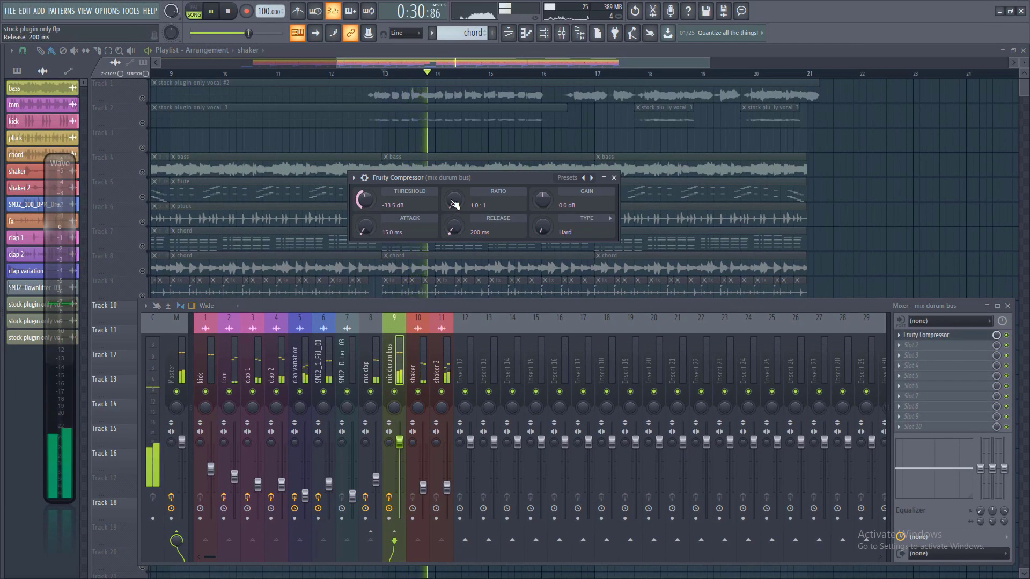
- Set the drum bus compressor's threshold to -21.2 dB, ratio to 3.4:1 and attack to 67.6 ms during playback
left_click_drag(365, 199, 365, 203)
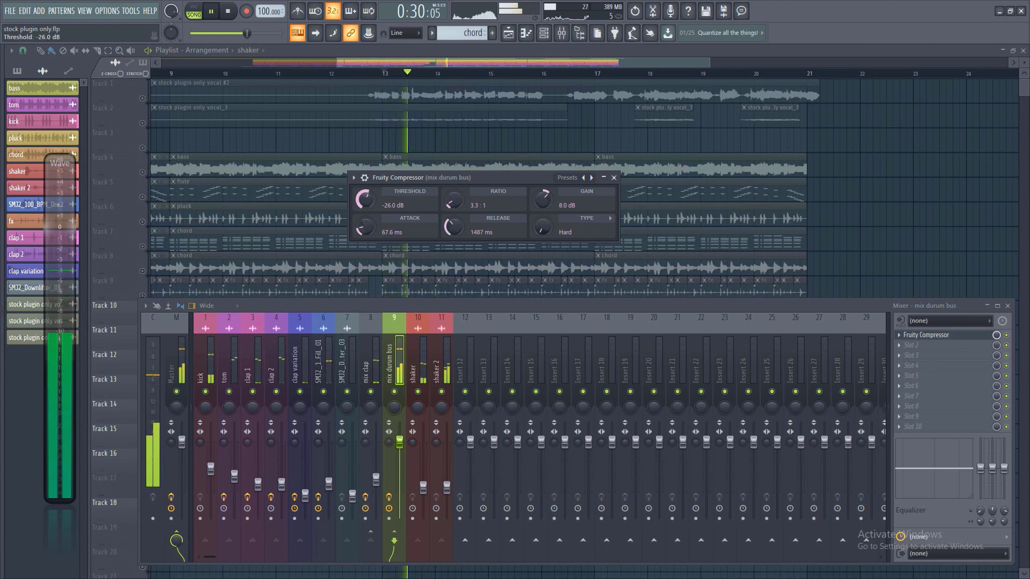
left_click_drag(453, 202, 453, 201)
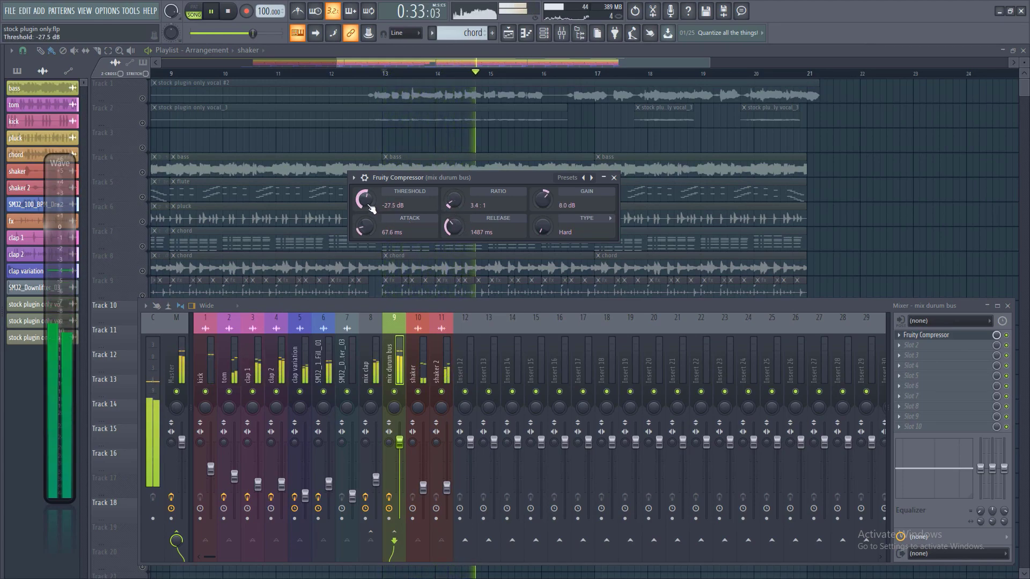
key("space")
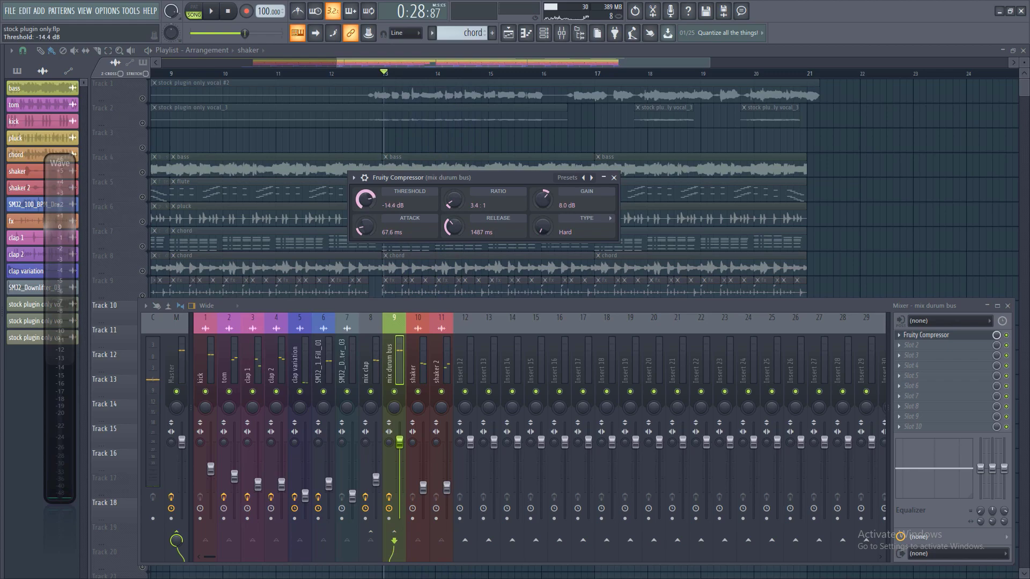
key("space")
left_click_drag(368, 204, 370, 213)
key("space")
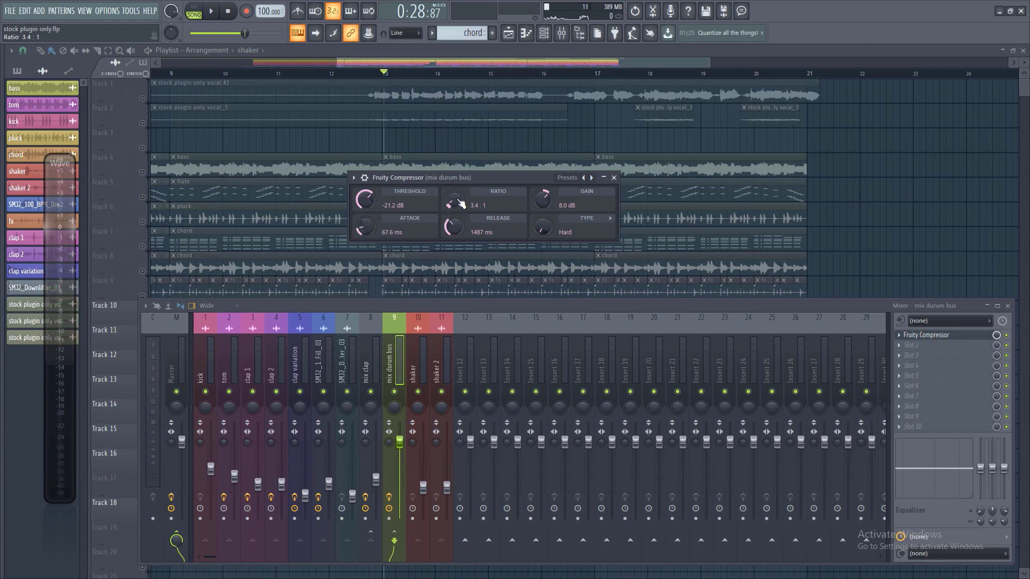
- Set the compressor's ratio to 4.0:1 and release to 349 ms, and reset its gain to 0.0 dB
key("space")
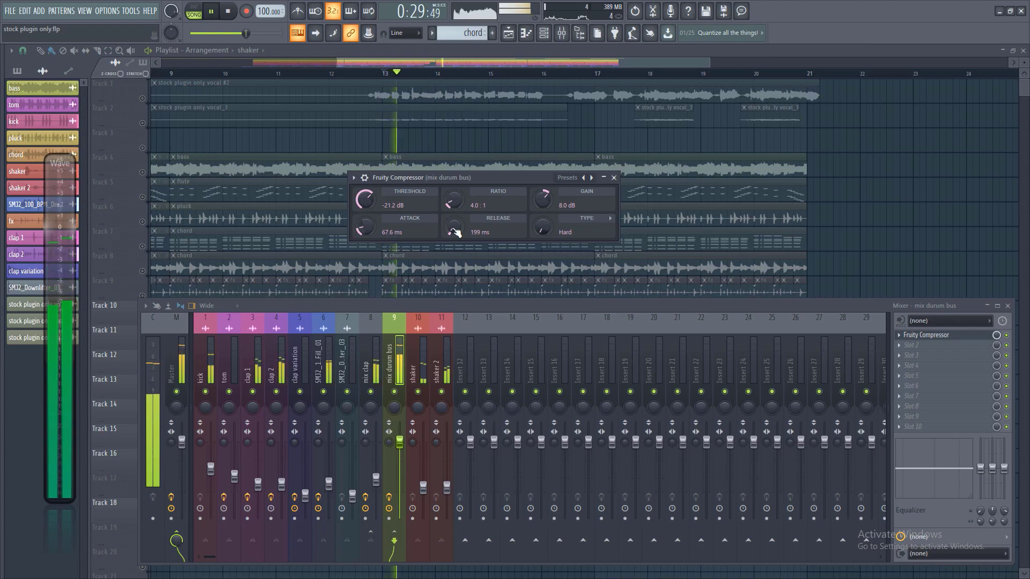
left_click_drag(454, 232, 454, 216)
key("space")
right_click(543, 203)
left_click(558, 207)
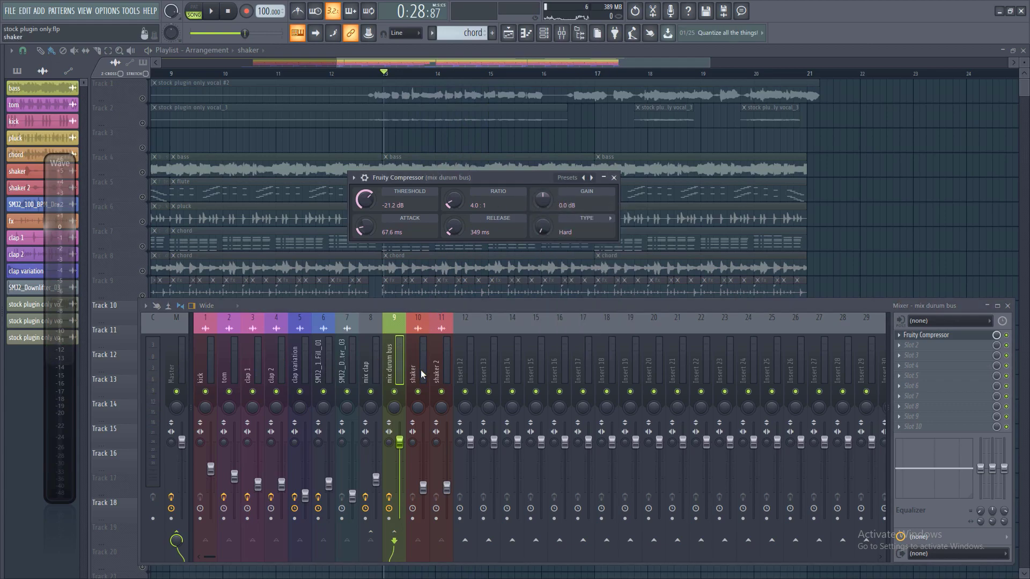
- Raise the compressor's gain to 2.2 dB and compare the drum bus with the effect on and bypassed
key("space")
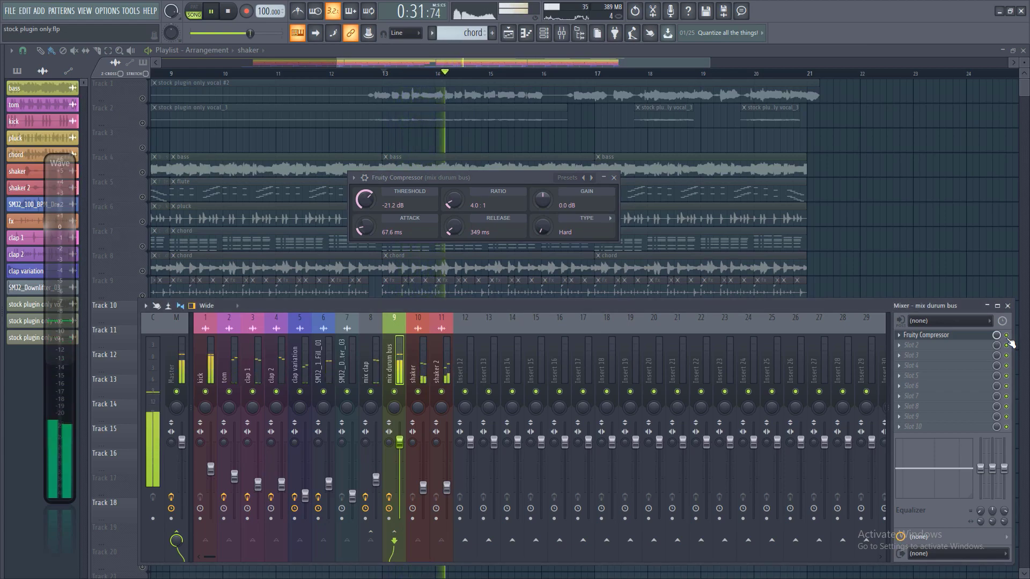
key("space")
left_click_drag(543, 200, 543, 199)
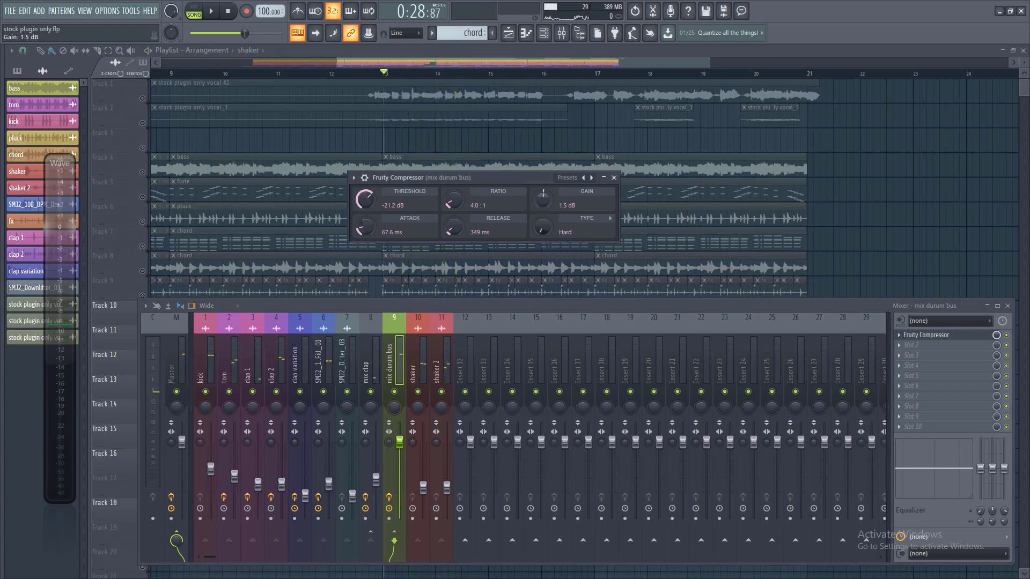
key("space")
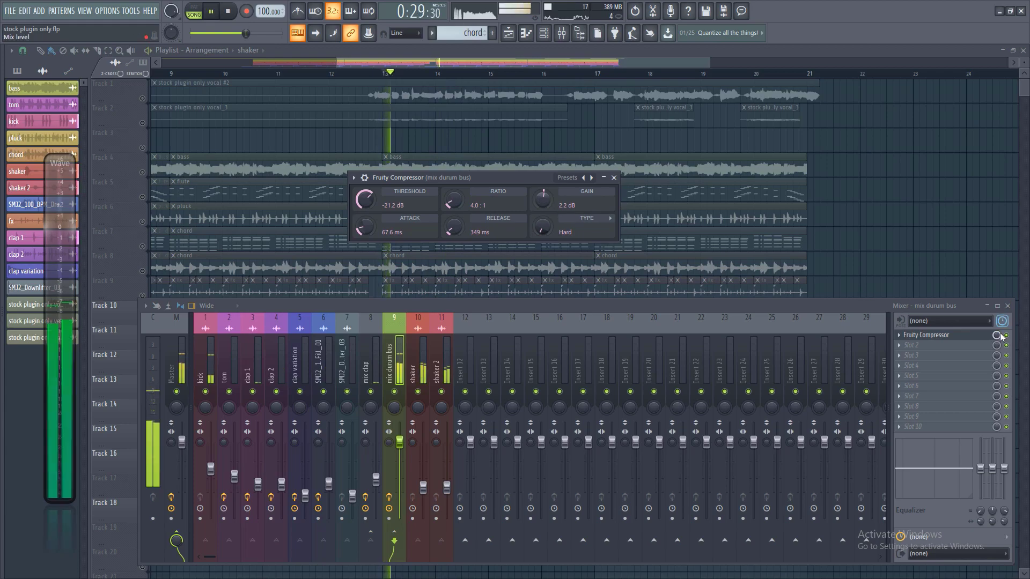
key("space")
left_click(1006, 336)
key("space")
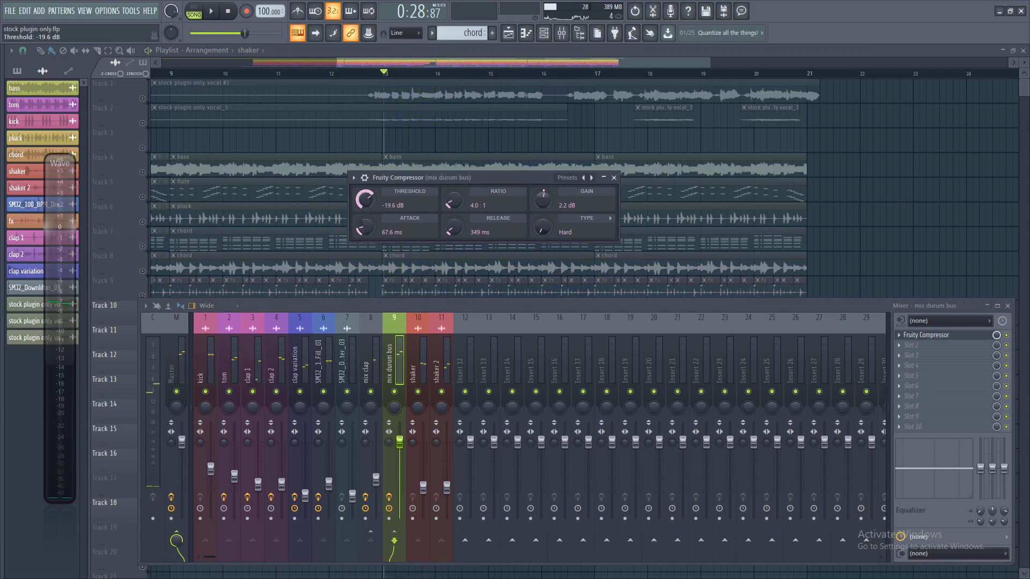
- Set the compressor's threshold to -18.7 dB and gain to 2.6 dB, toggling the effect during playback to compare
key("space")
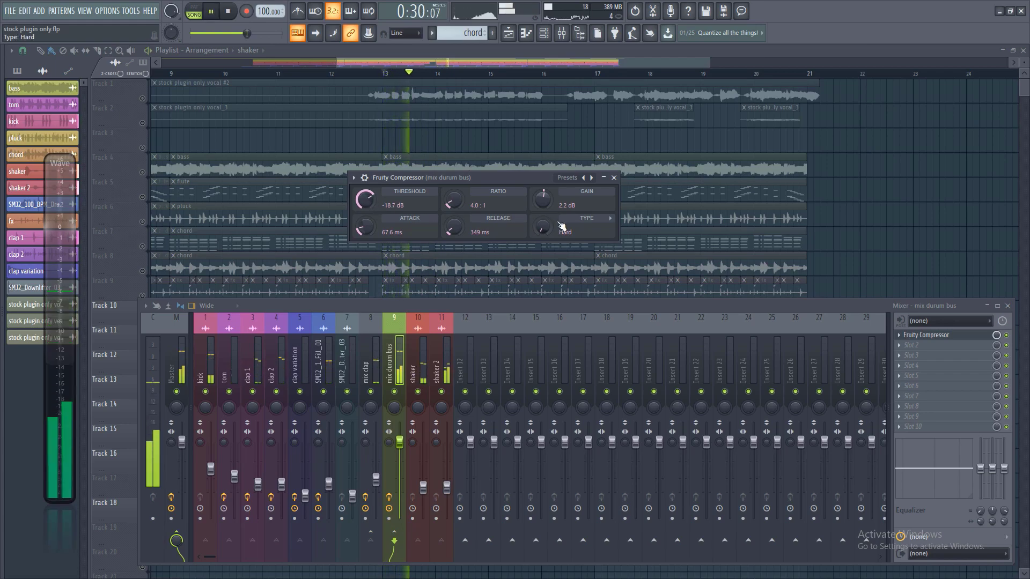
left_click(1006, 336)
key("space")
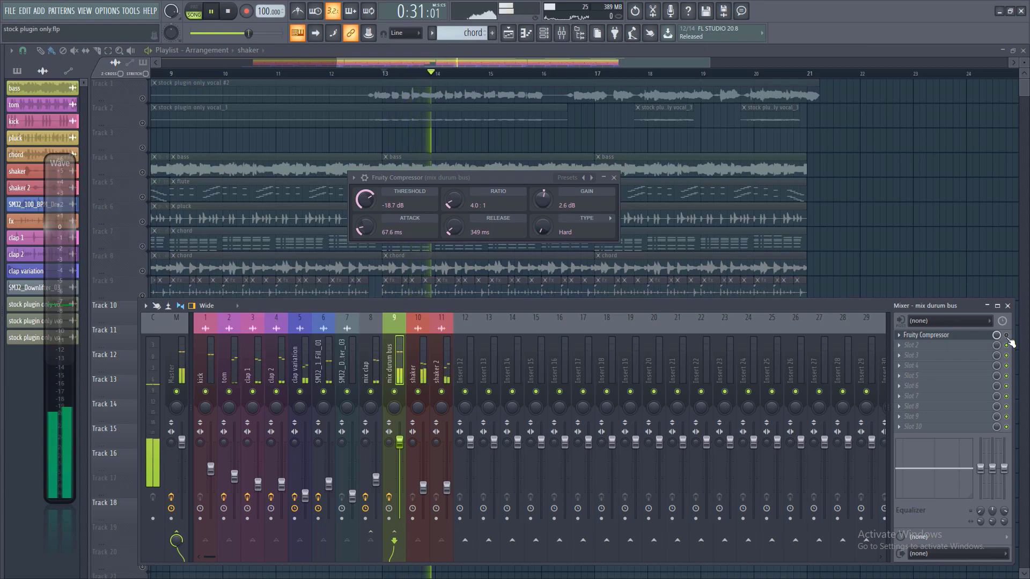
left_click(1007, 336)
key("space")
key("space")
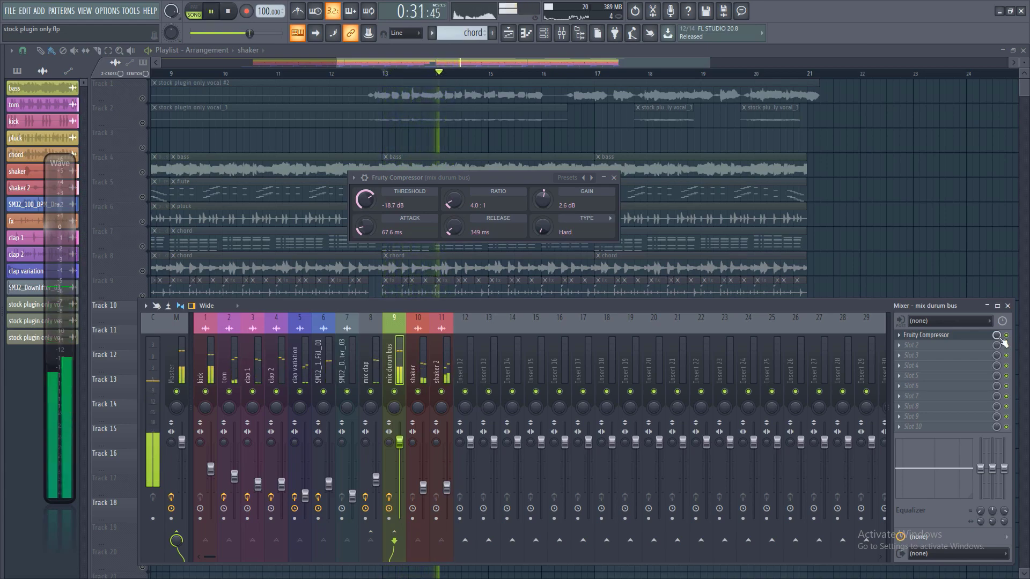
key("space")
- Add Soundgoodizer to the mix durum bus's second effect slot and try mode C during playback
left_click(923, 345)
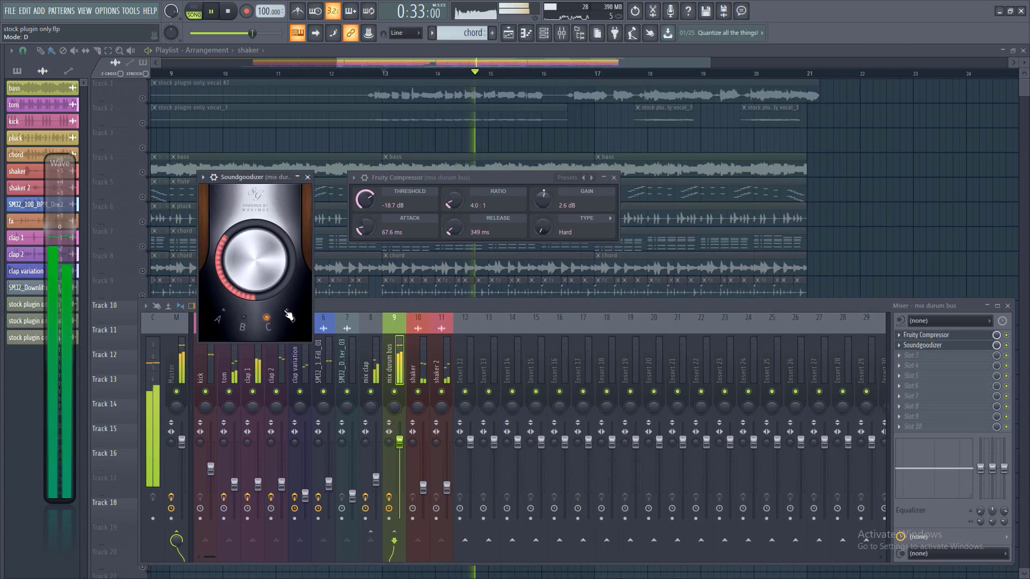
left_click(266, 318)
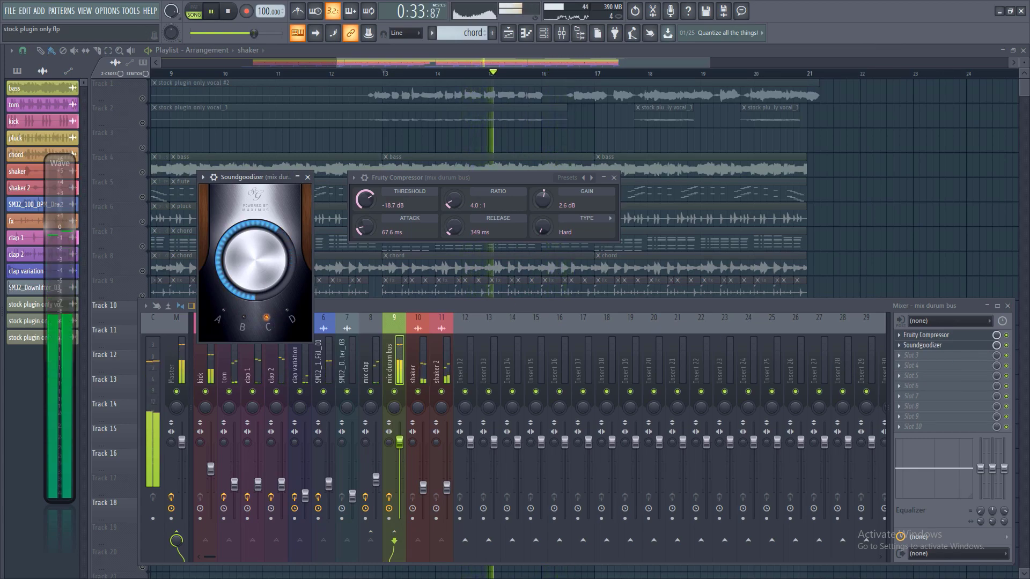
left_click(398, 307)
key("space")
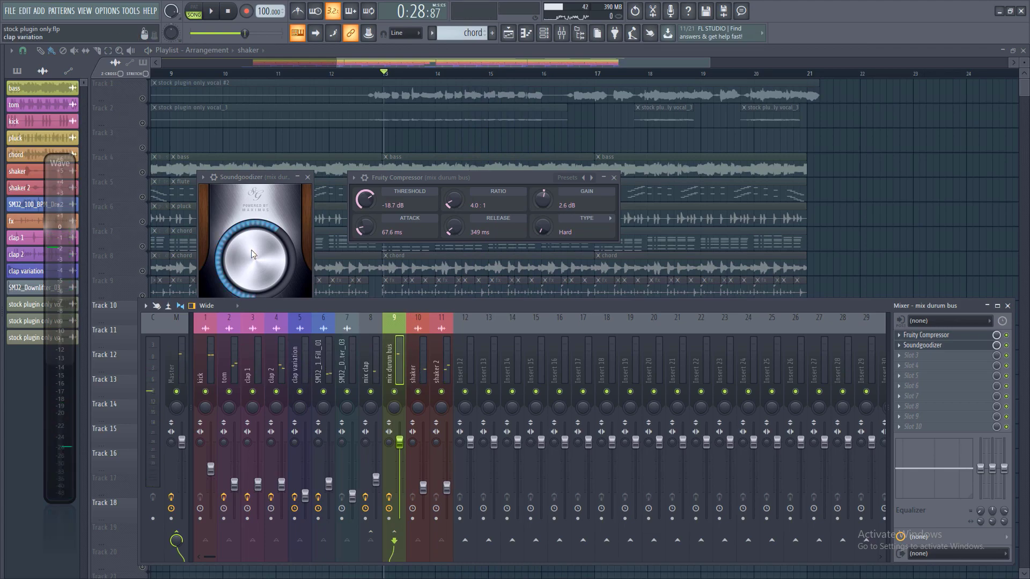
left_click(253, 255)
left_click(393, 306)
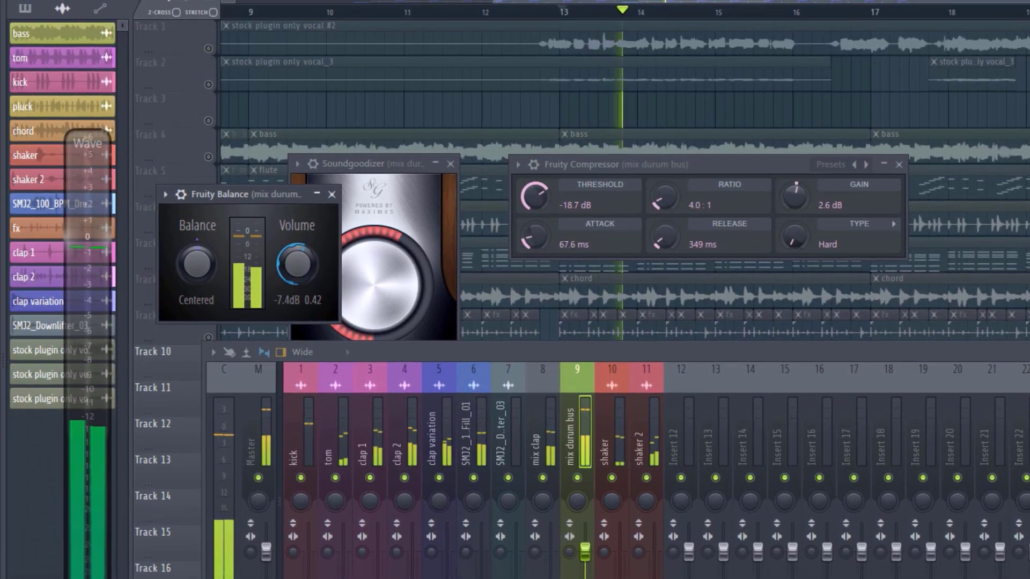
- Try Fruity Balance's volume at -5.8 dB on the mix durum bus and compare the bus with its effects on and bypassed
left_click_drag(312, 259, 312, 265)
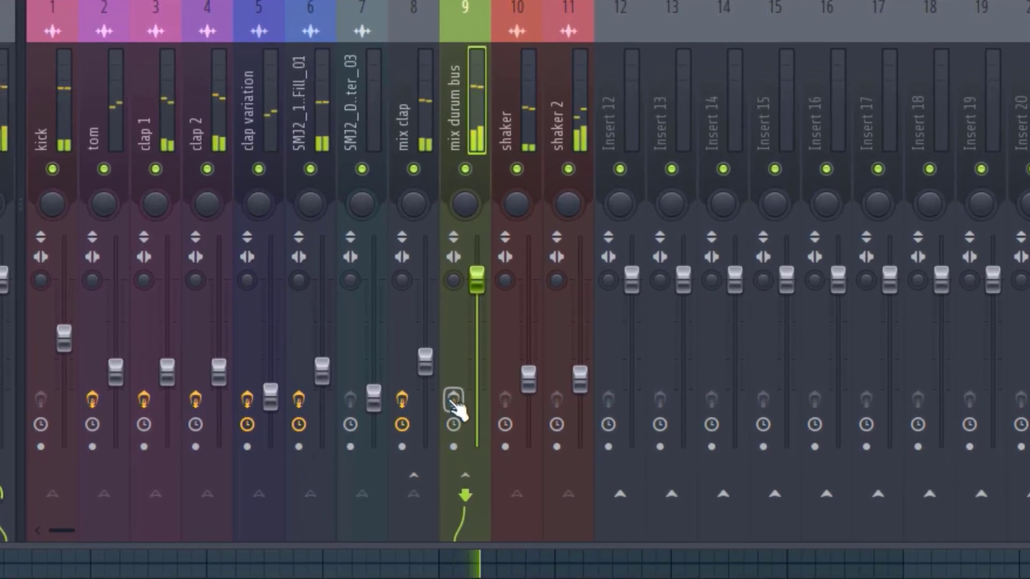
left_click(453, 400)
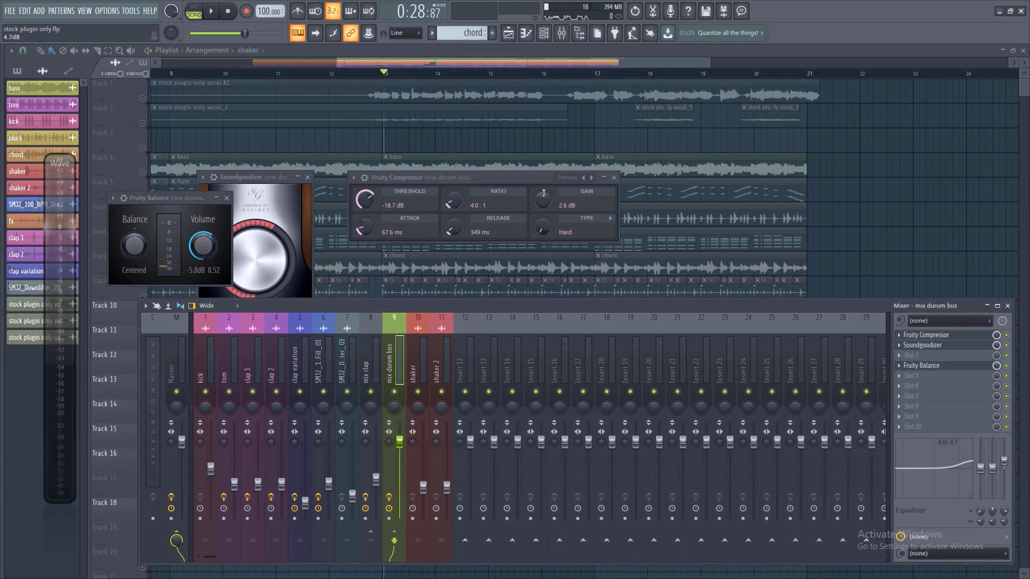
key("space")
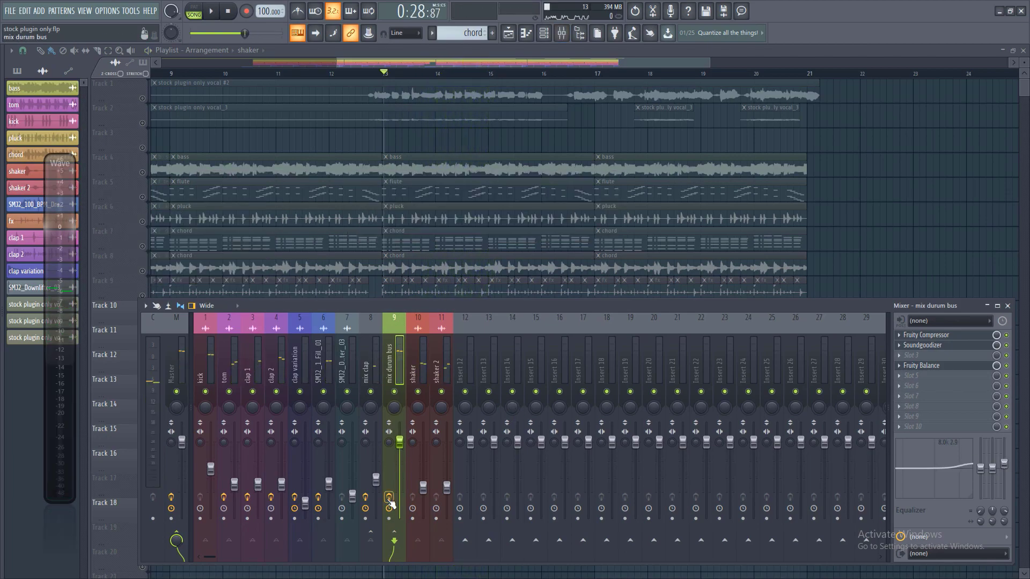
key("space")
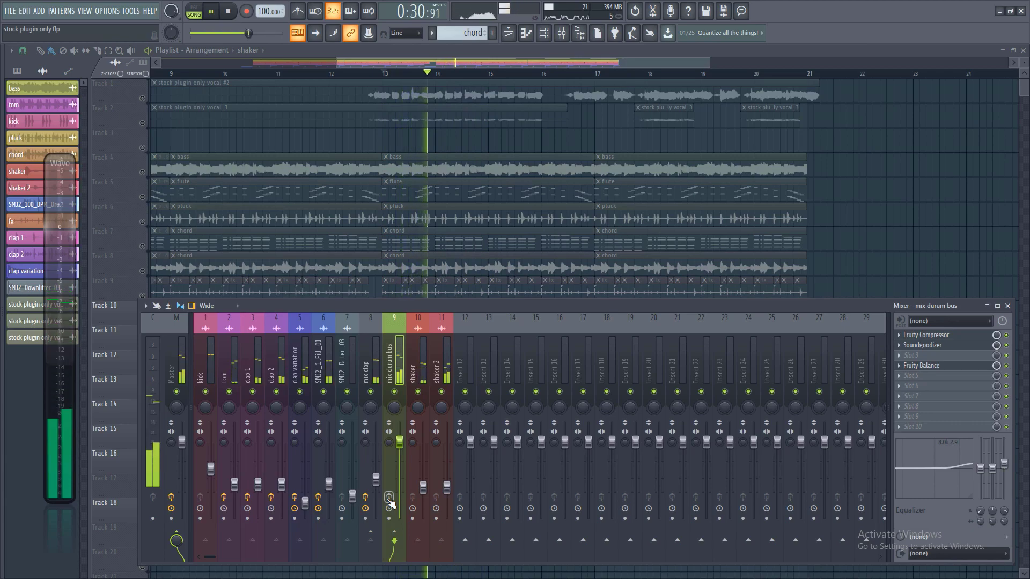
left_click(389, 499)
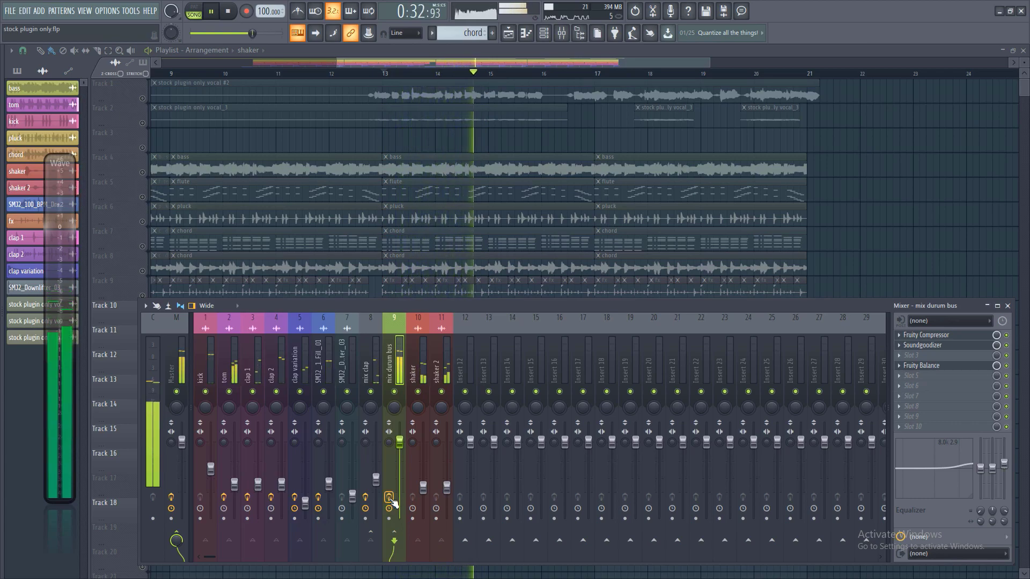
key("space")
- Set Fruity Balance's volume to -7.3 dB and compare the drum bus level with its effects bypassed and enabled
left_click(945, 367)
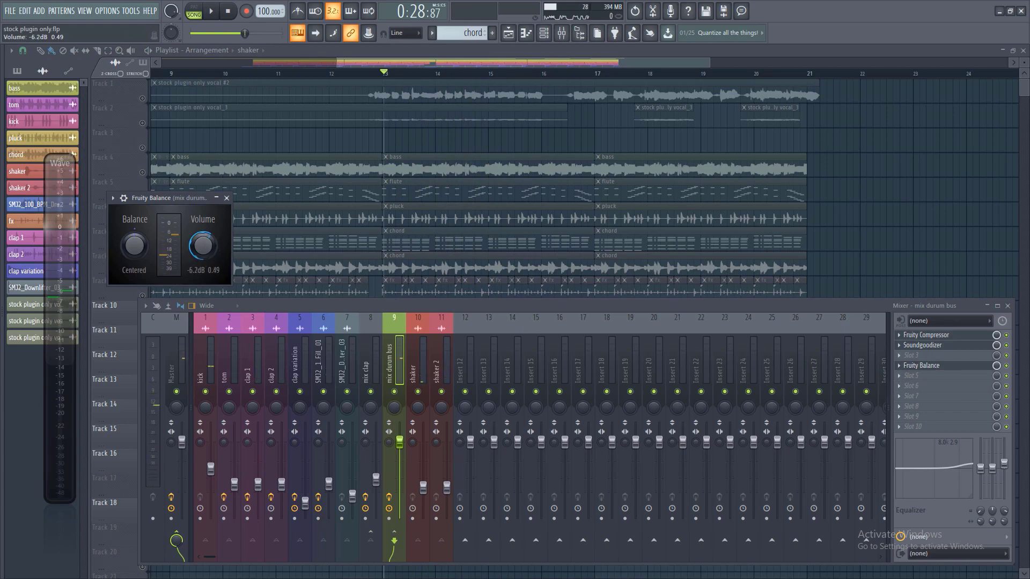
key("space")
left_click(390, 497)
key("space")
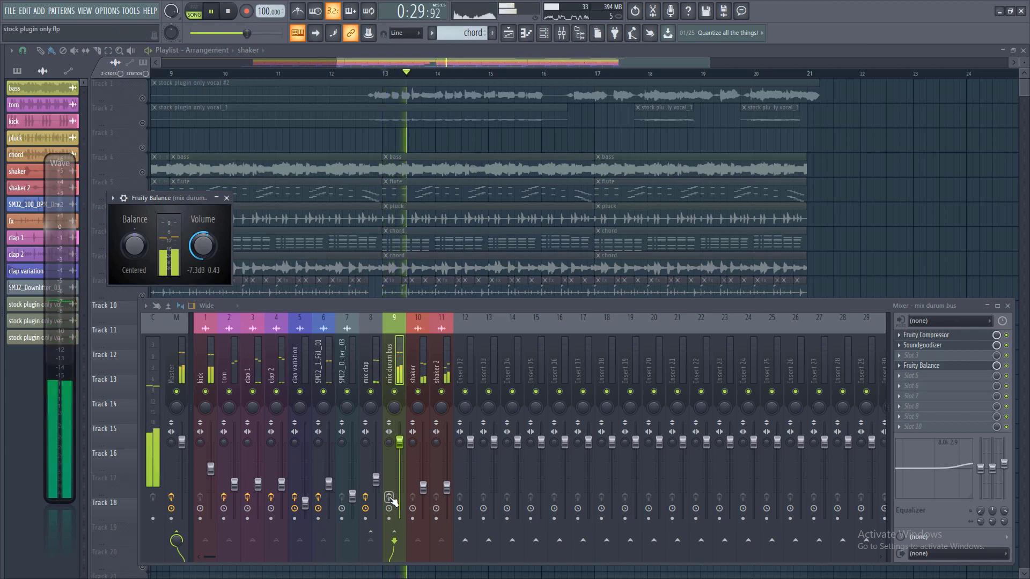
left_click(389, 498)
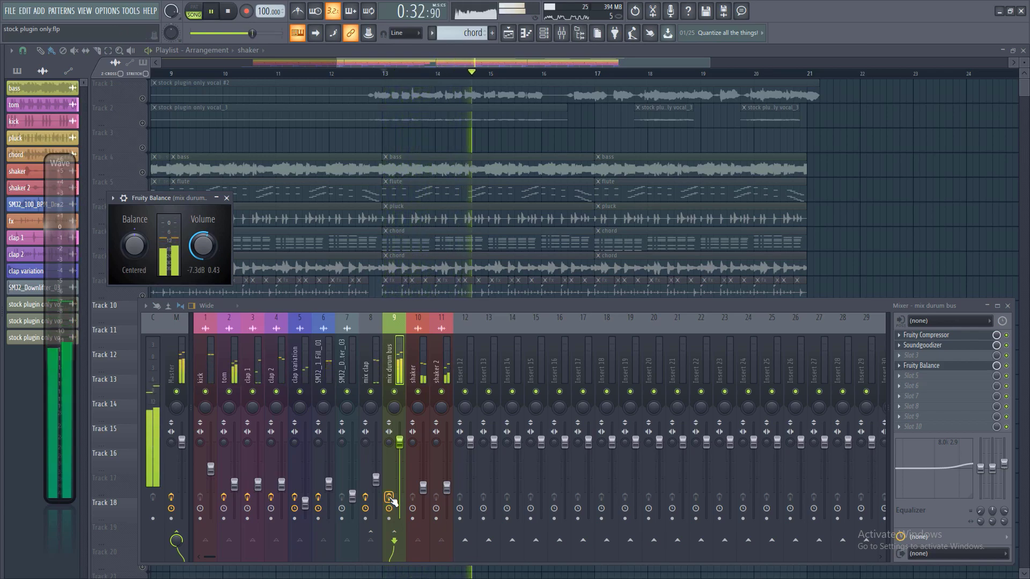
key("space")
- Unmute the bass track in the playlist, link the bass sample to mixer insert 12, and start playback
key("F12")
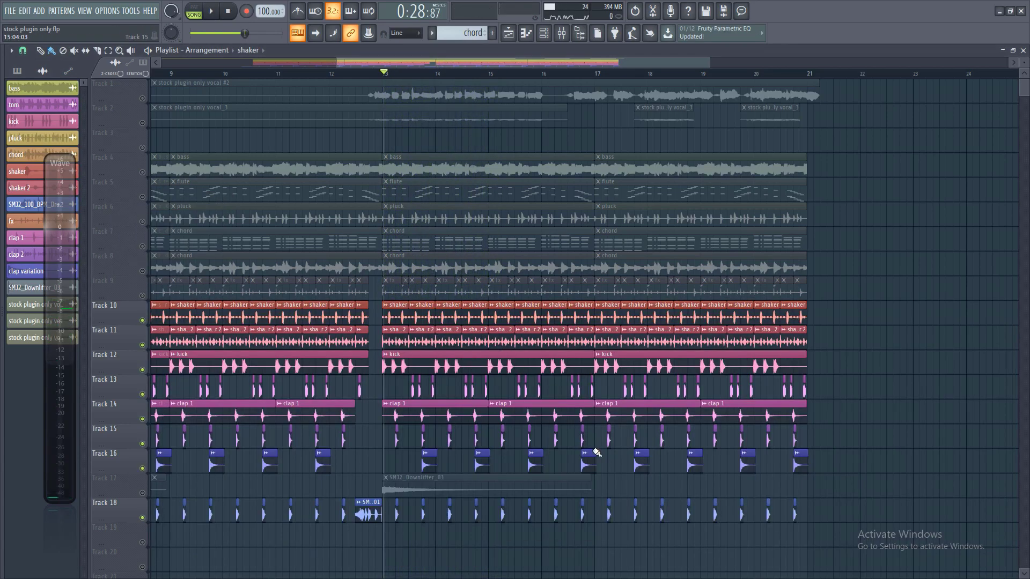
left_click(142, 173)
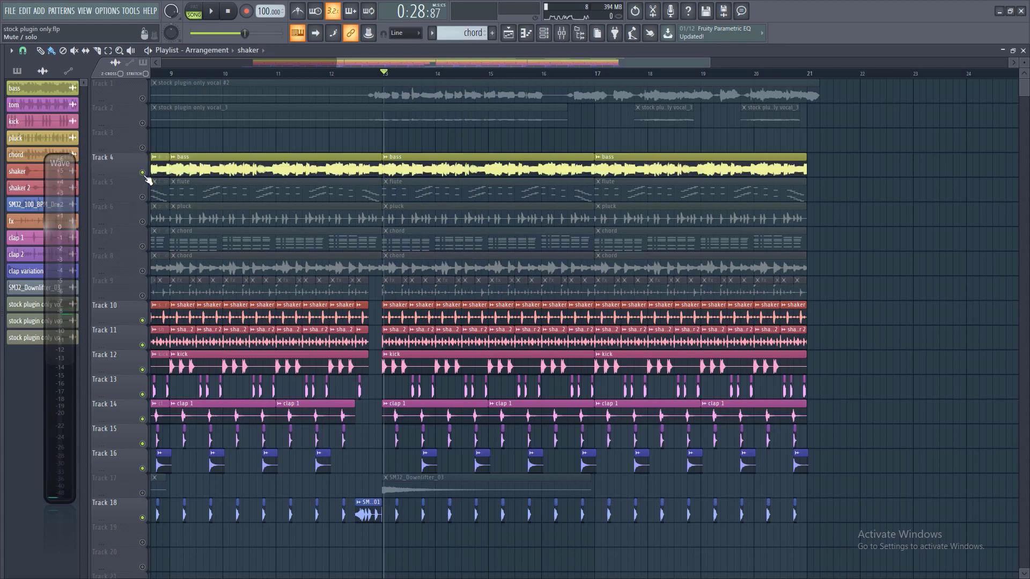
double_click(449, 166)
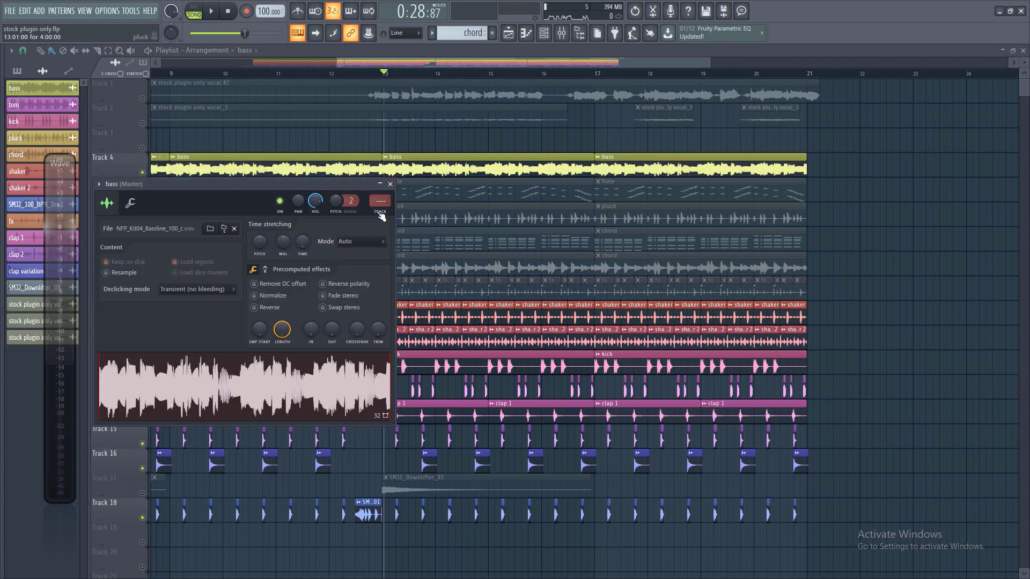
key("ctrl+l")
key("space")
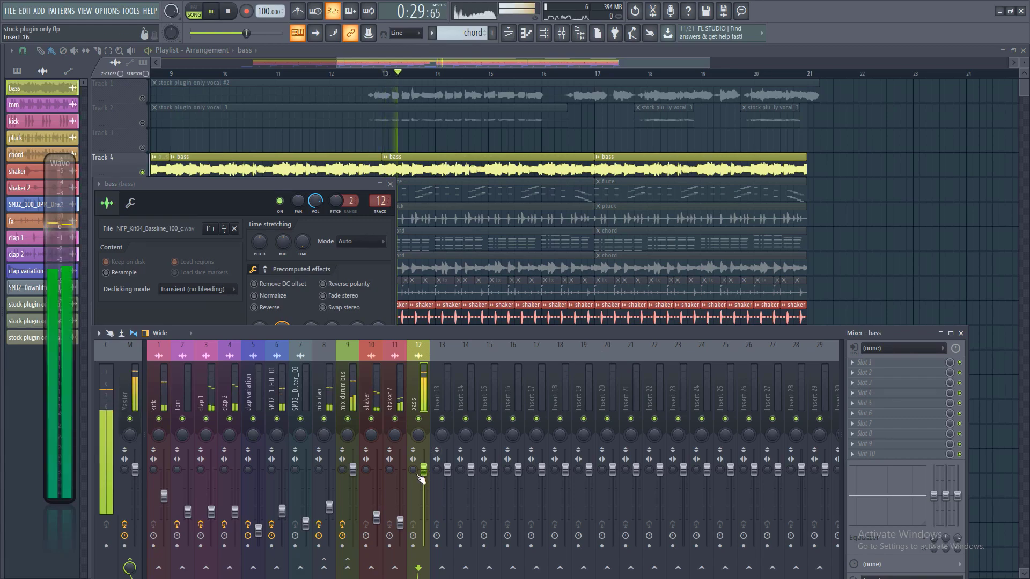
- Lower the bass insert's fader to about -10 dB, balancing it against the drums during playback
left_click_drag(425, 472, 424, 500)
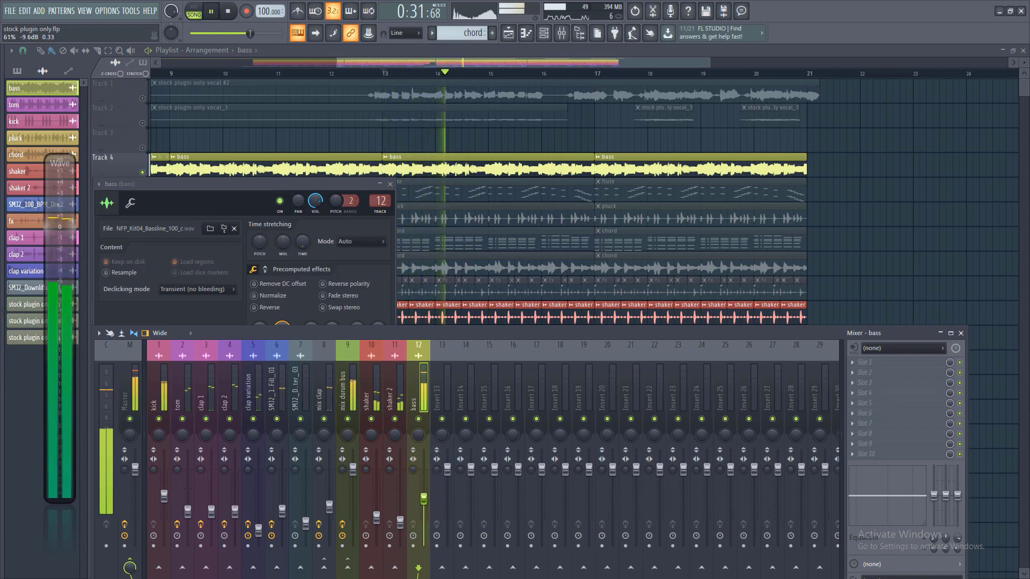
key("space")
key("space")
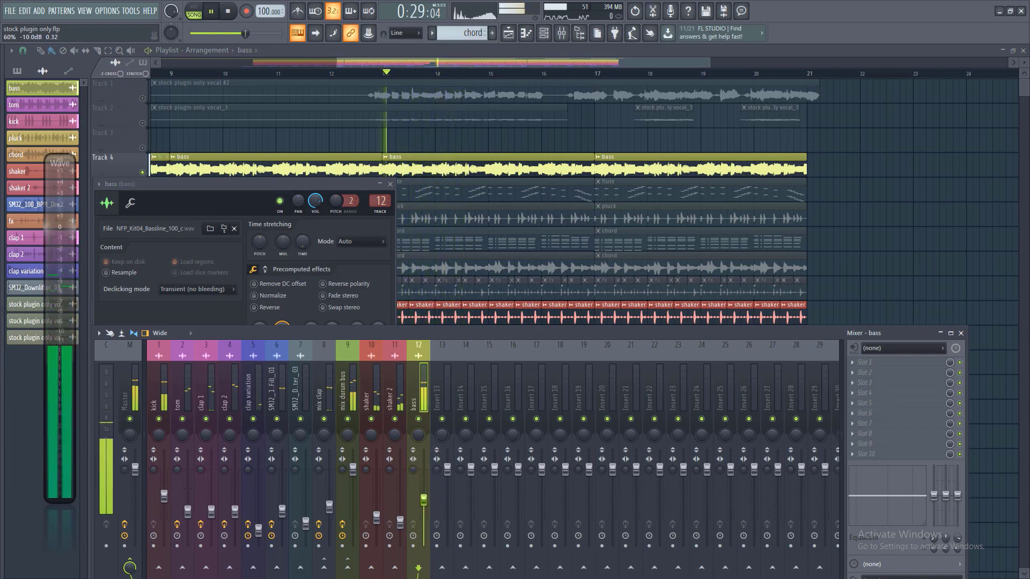
left_click_drag(424, 500, 423, 503)
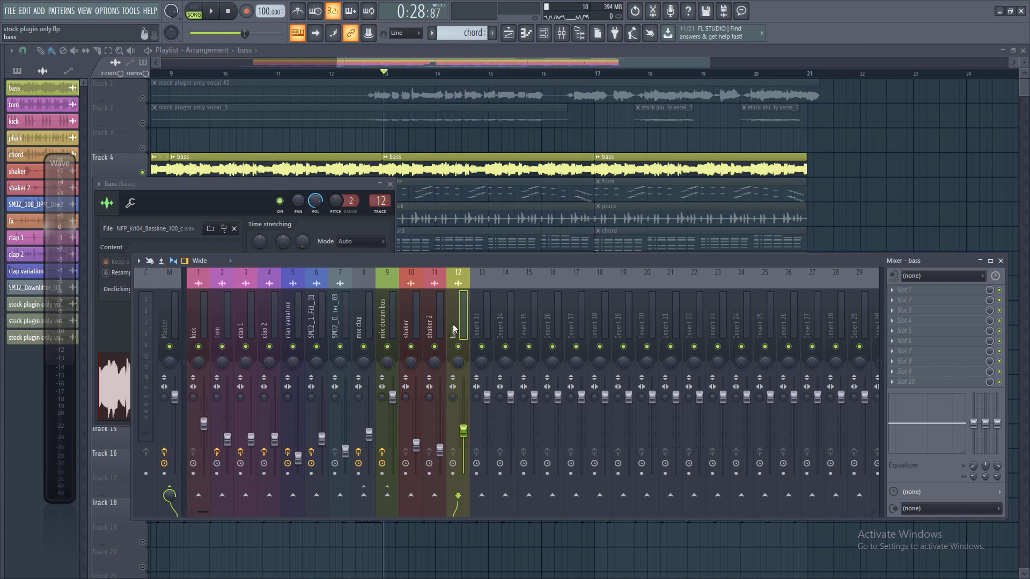
- Name mixer insert 20 "sidechain" and load Fruity Limiter in its first effect slot
right_click(650, 321)
left_click(675, 284)
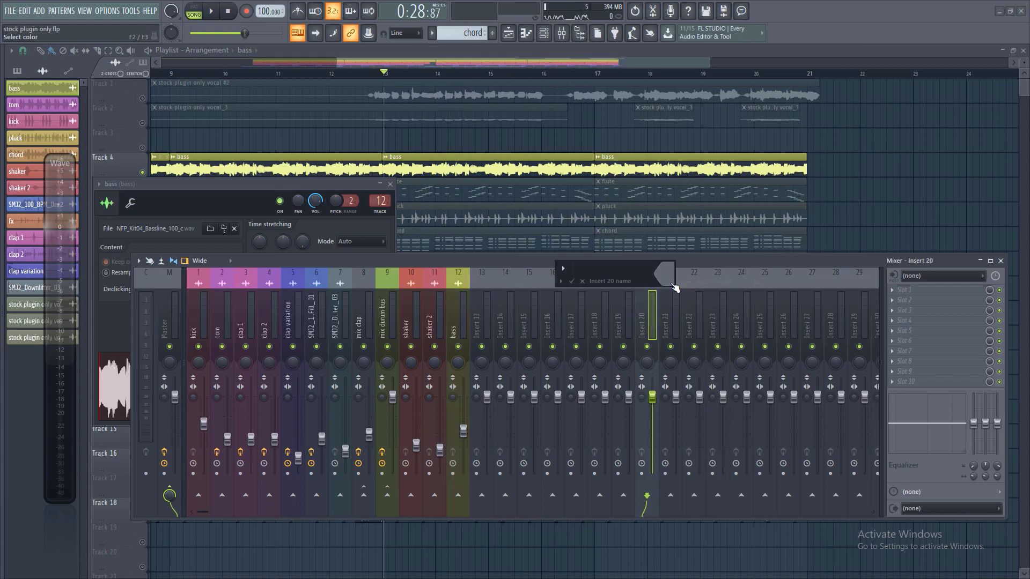
type("sidechain")
key("Return")
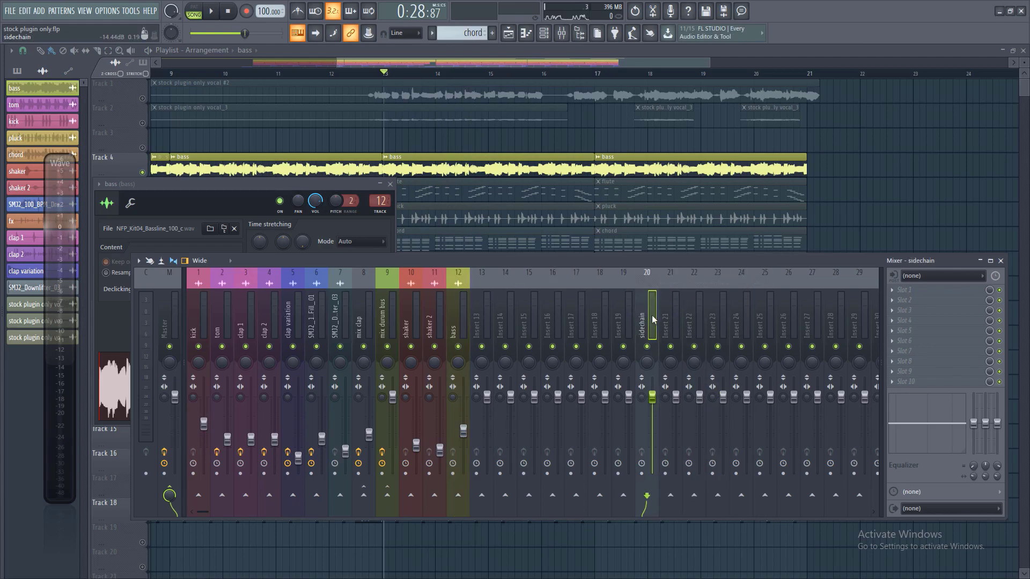
left_click(898, 293)
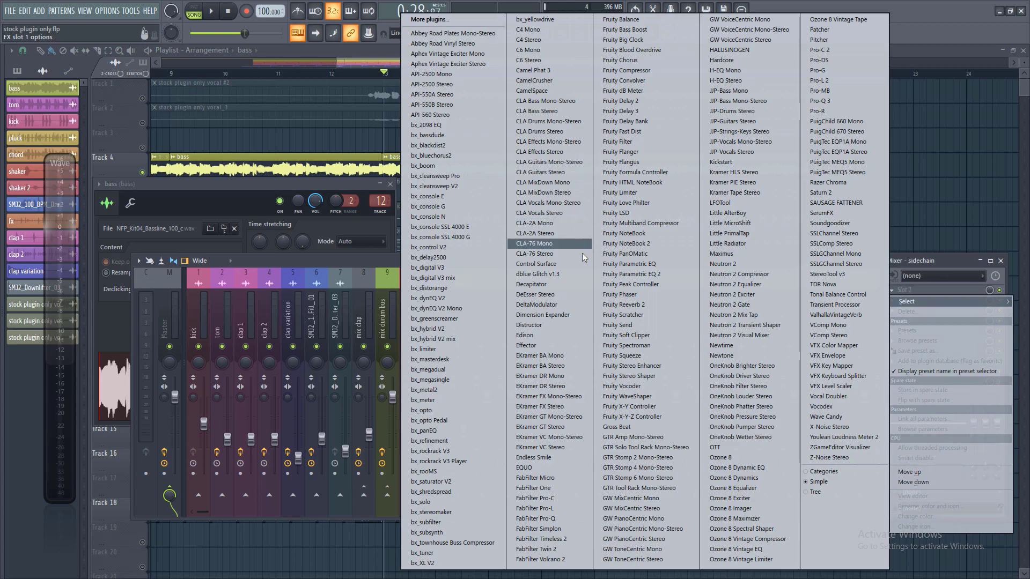
left_click(654, 50)
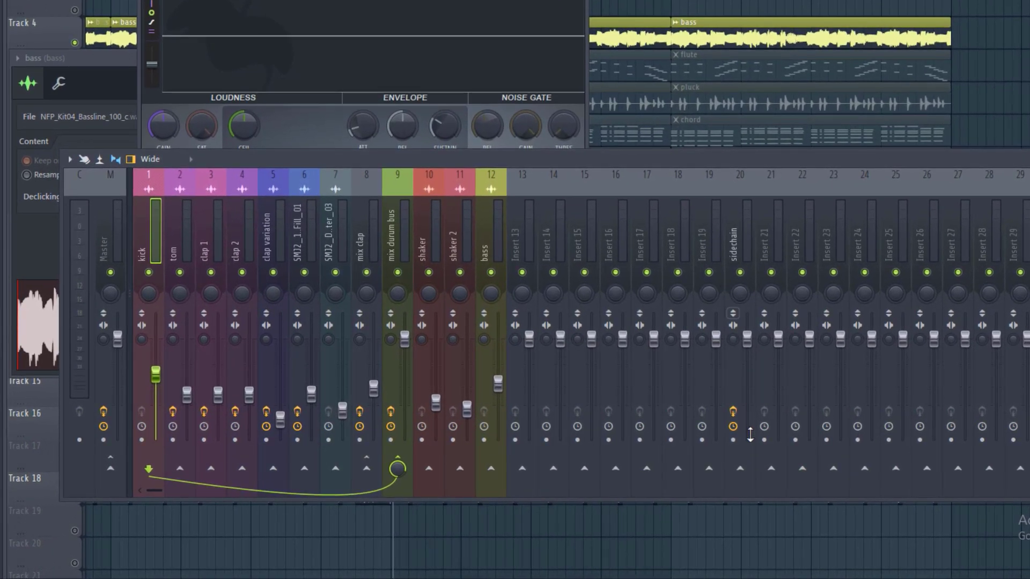
- Sidechain the kick insert to the sidechain insert, switch Fruity Limiter to compressor mode, and choose kick as its sidechain source
right_click(745, 473)
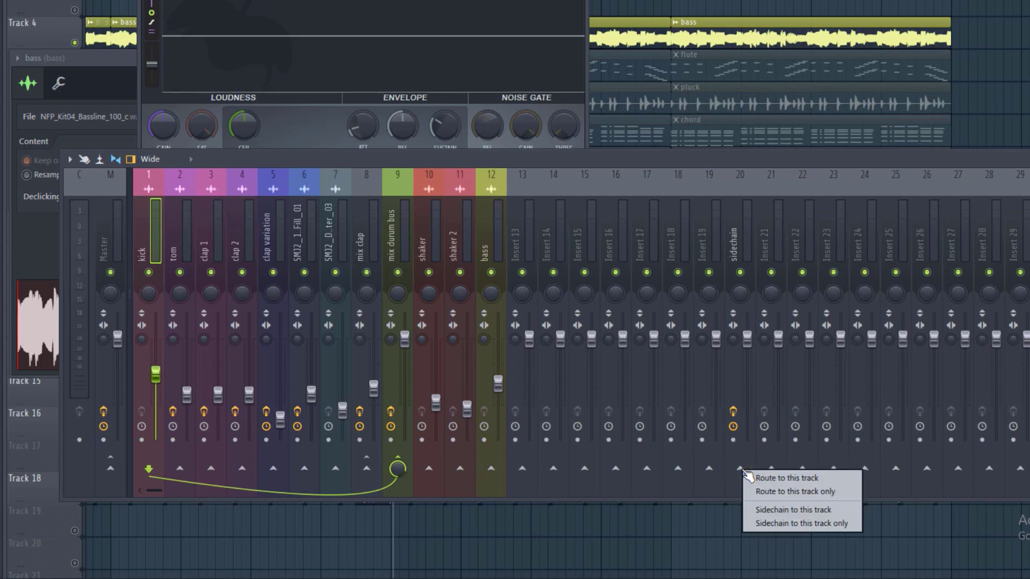
left_click(761, 506)
left_click(732, 237)
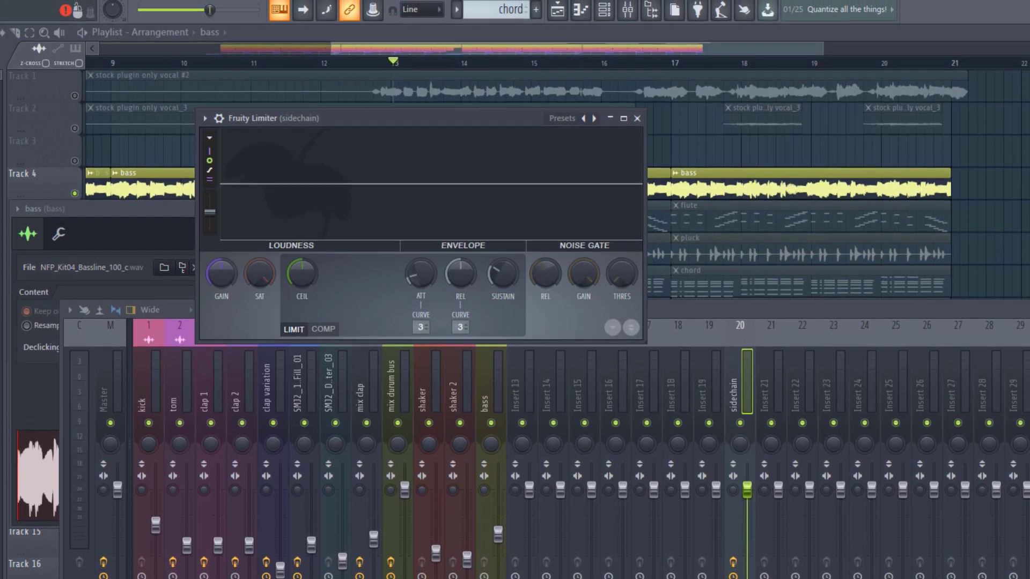
left_click(324, 330)
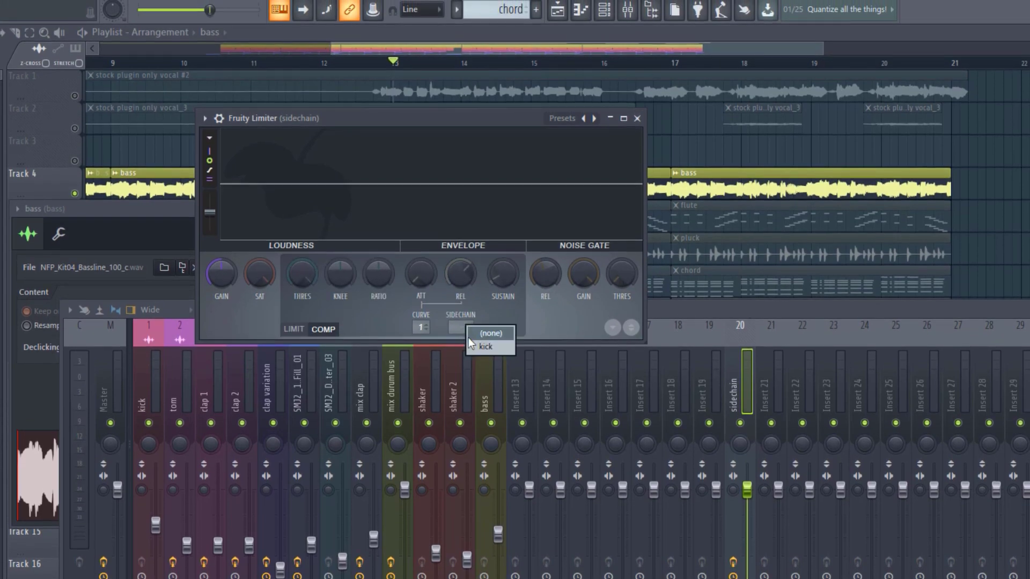
left_click(475, 350)
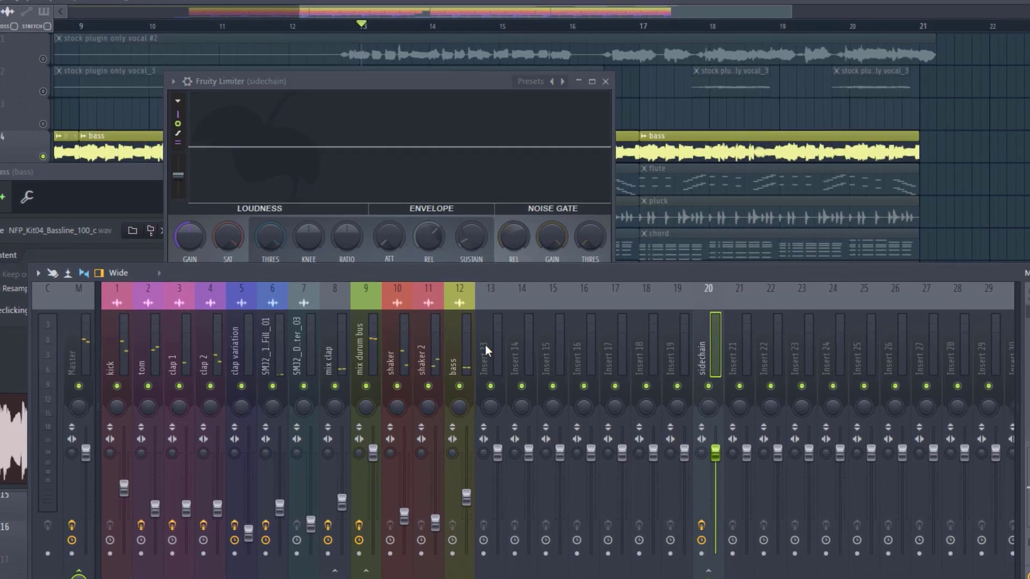
- Route the bass insert only to the sidechain insert, then reselect the sidechain insert
left_click(491, 380)
right_click(611, 469)
left_click(654, 501)
left_click(611, 241)
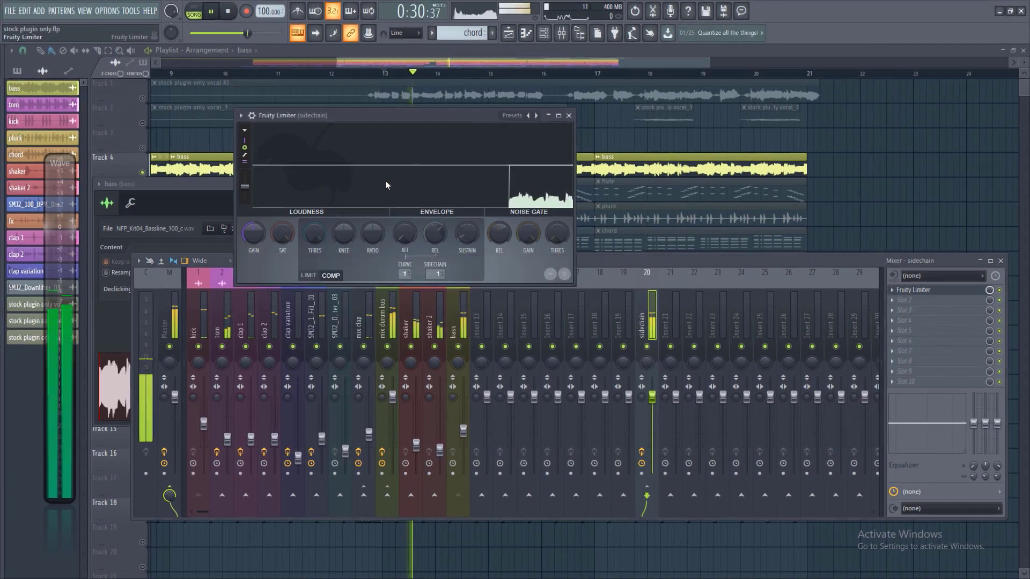
- Set Fruity Limiter's compression threshold to -27.2 dB and ratio to 2.5:1, and play the song to hear the bass ducking
key("space")
left_click_drag(314, 233, 314, 249)
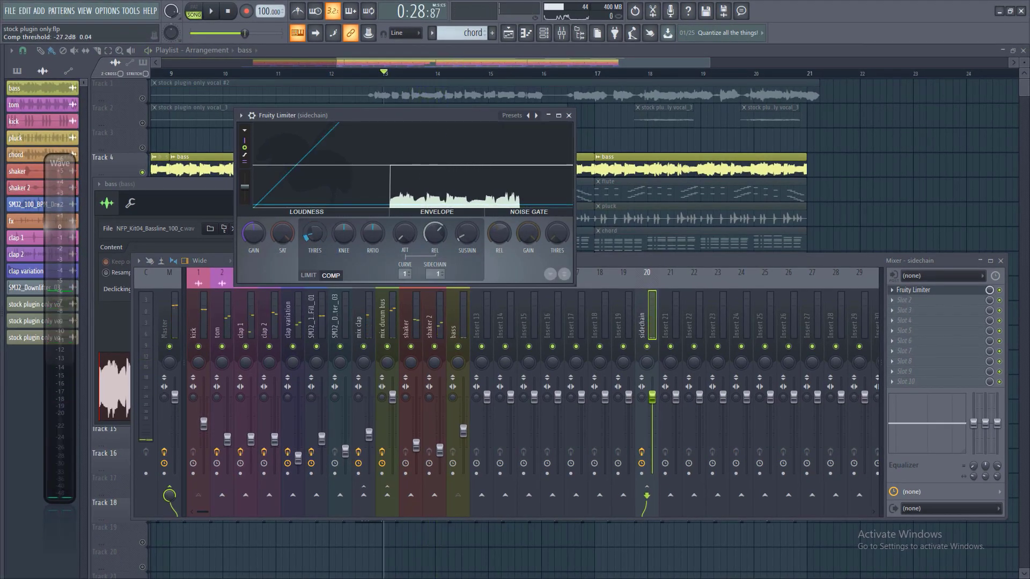
key("space")
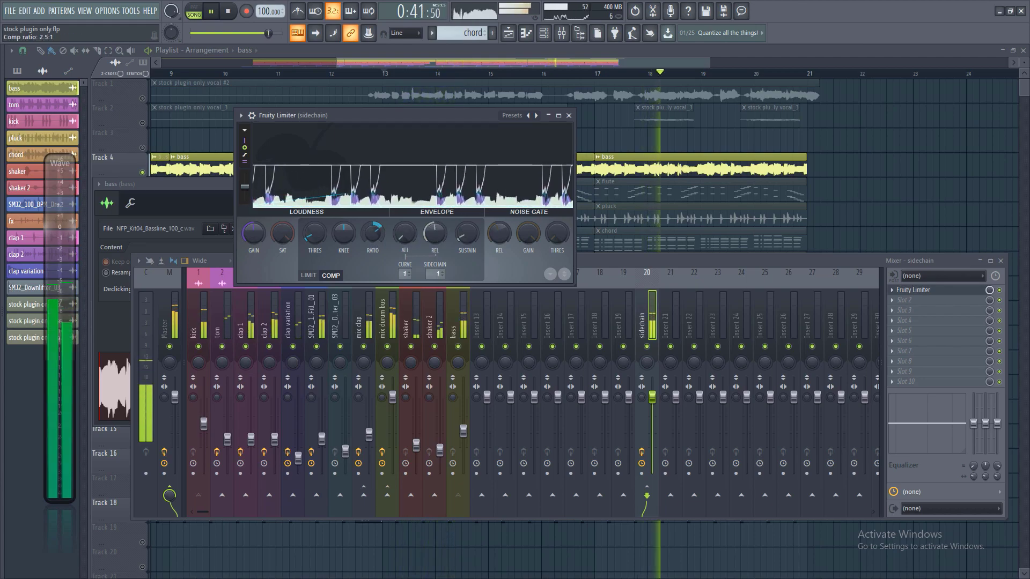
left_click(649, 277)
key("space")
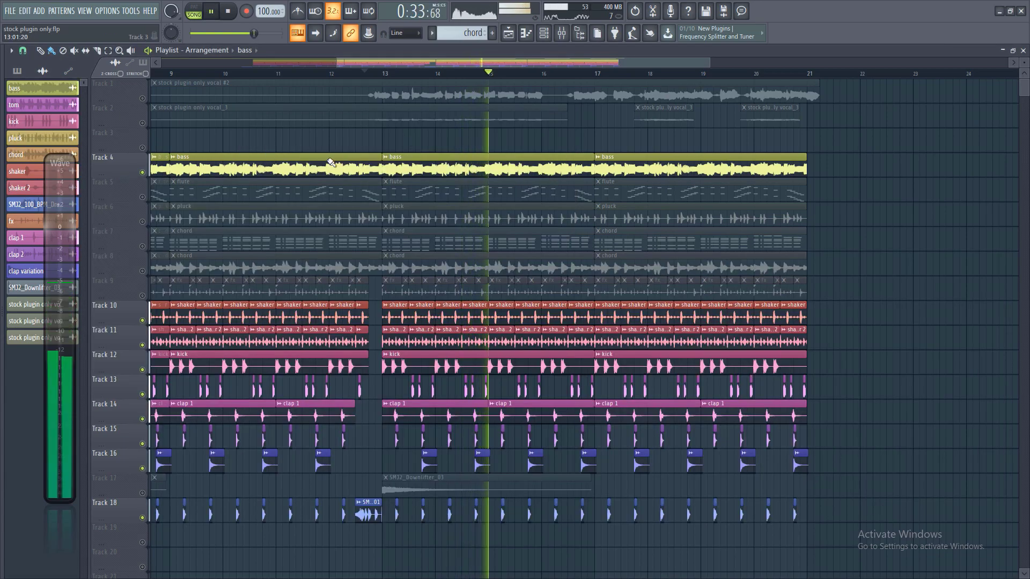
key("space")
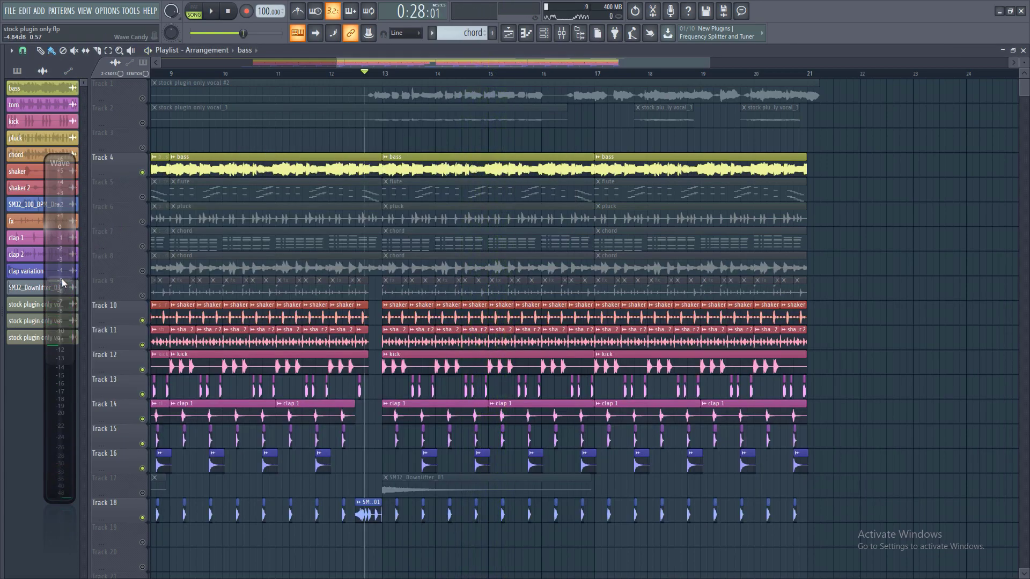
- Lower the mix durum bus fader slightly in the mixer while the song plays
left_click(561, 33)
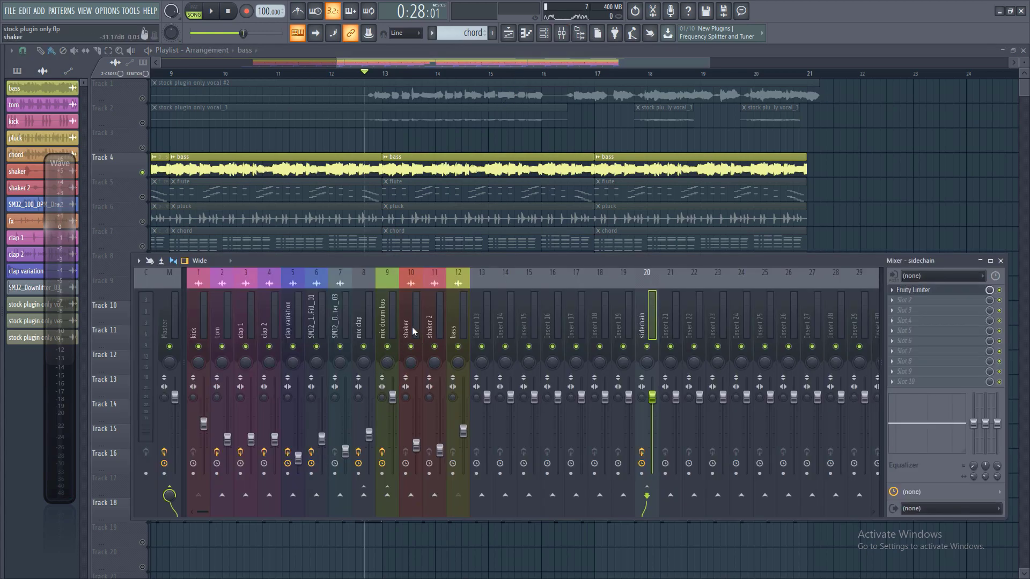
left_click(388, 322)
key("space")
left_click_drag(393, 397, 395, 414)
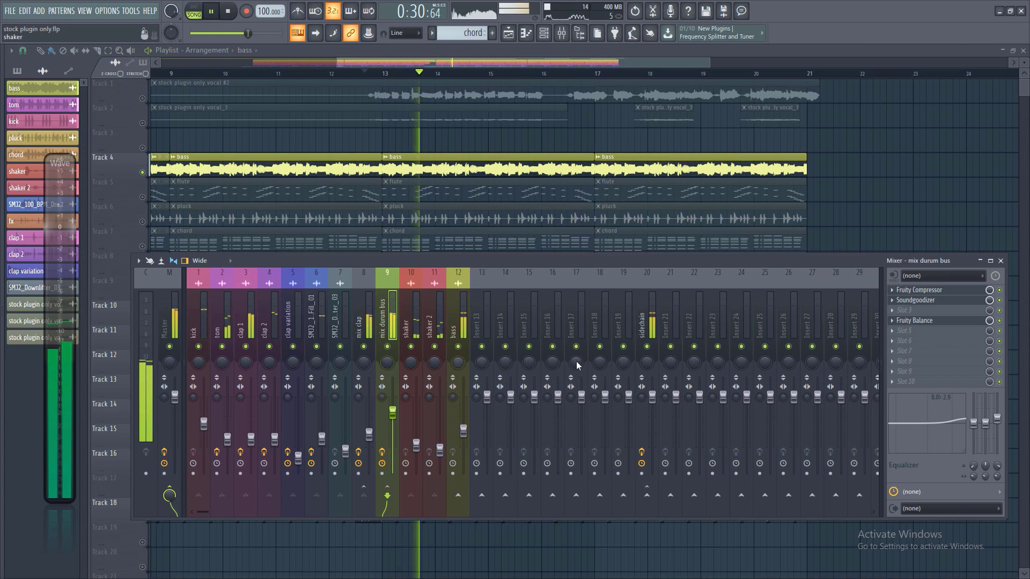
- Lower the bass insert's fader to -15.8 dB during playback to balance it with the drum bus
left_click(458, 325)
key("space")
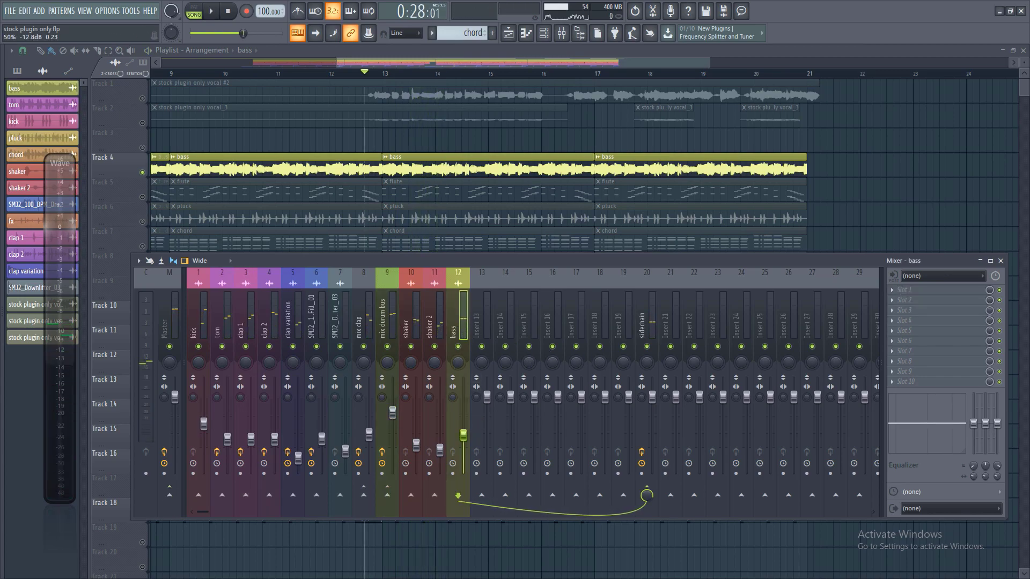
key("space")
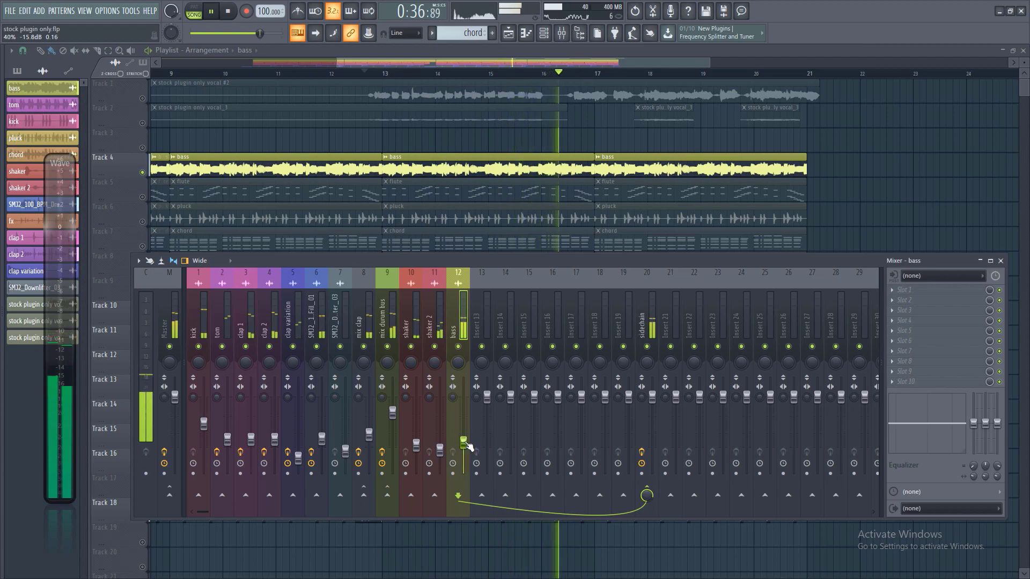
key("space")
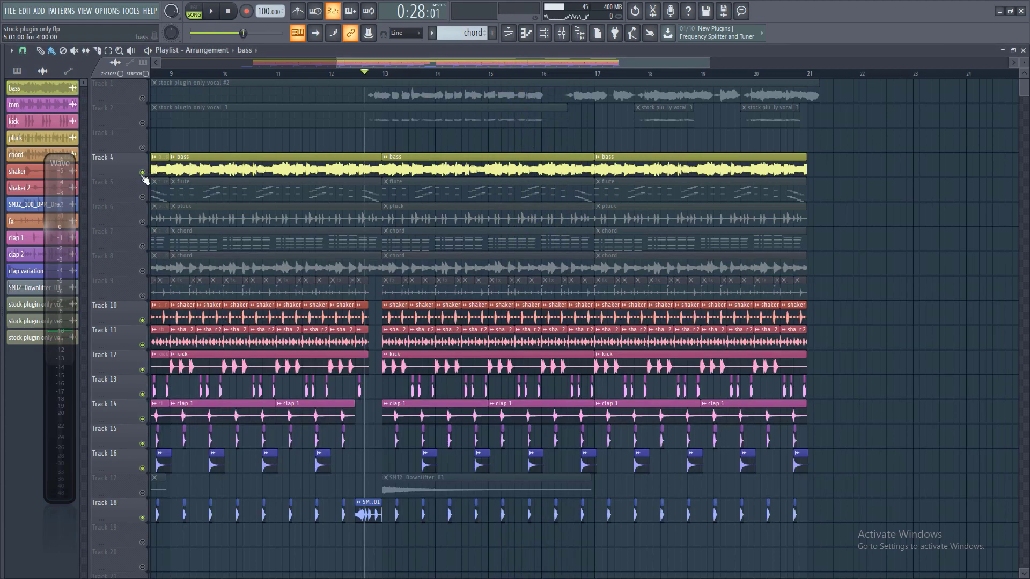
- Solo the bass playlist track and load Fruity Compressor in the first effect slot of the bass insert
right_click(142, 173)
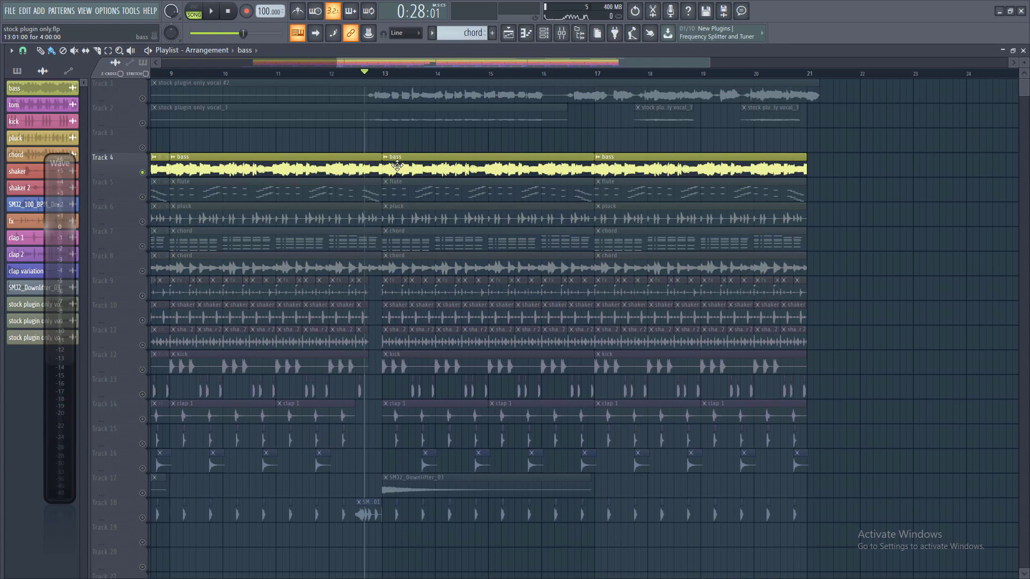
left_click(561, 36)
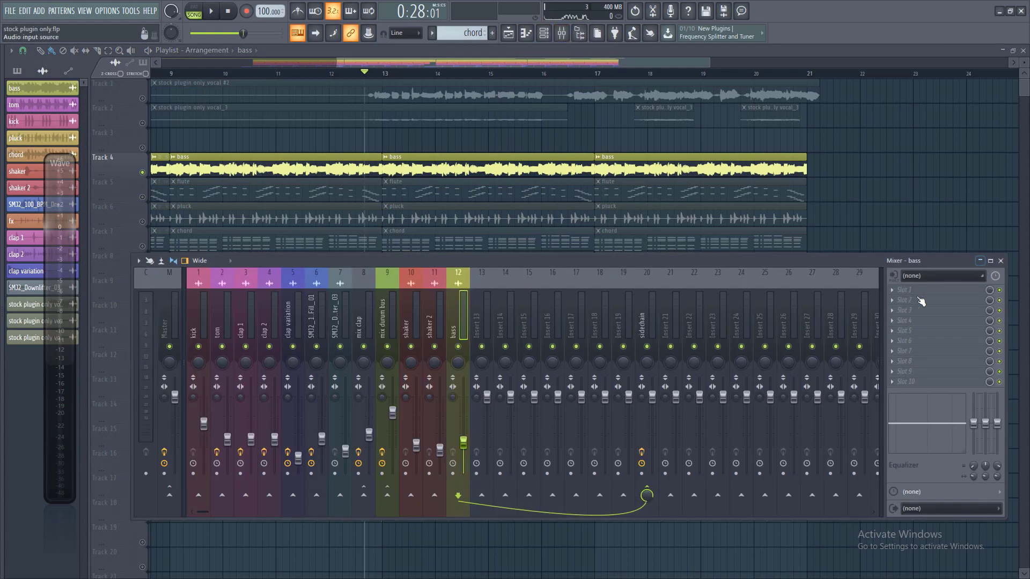
left_click(898, 290)
mouse_move(909, 302)
left_click(547, 112)
left_click_drag(215, 129, 448, 159)
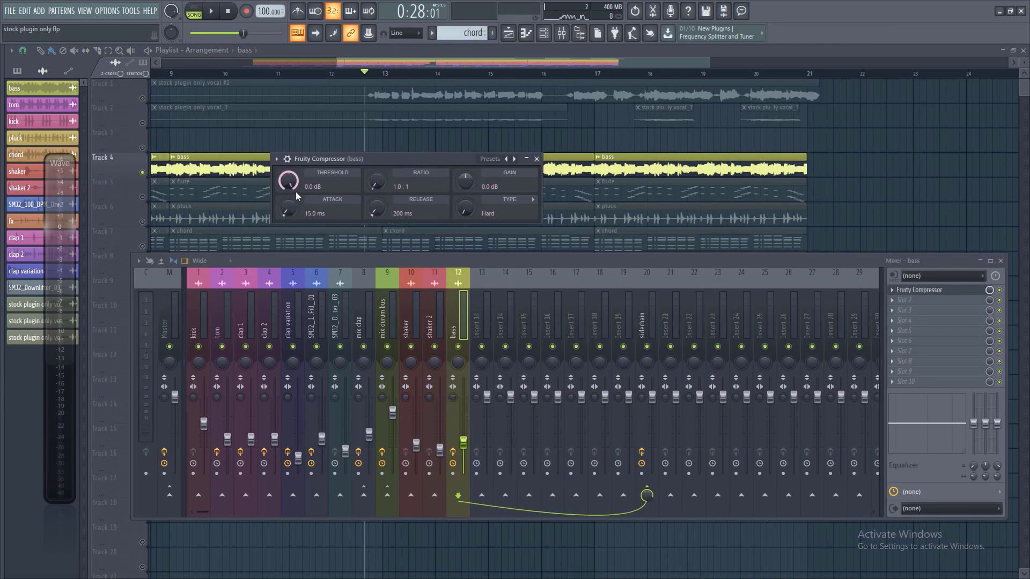
- Set the bass compressor's threshold to -20.0 dB, ratio to 5.5:1 and gain to 11.1 dB while auditioning the bass
key("space")
left_click_drag(289, 183, 289, 207)
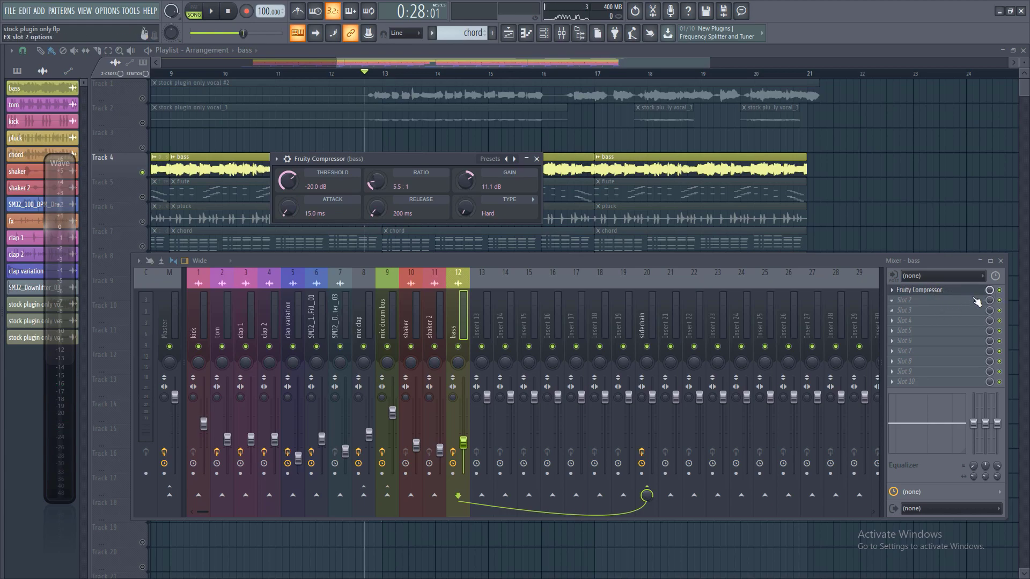
key("space")
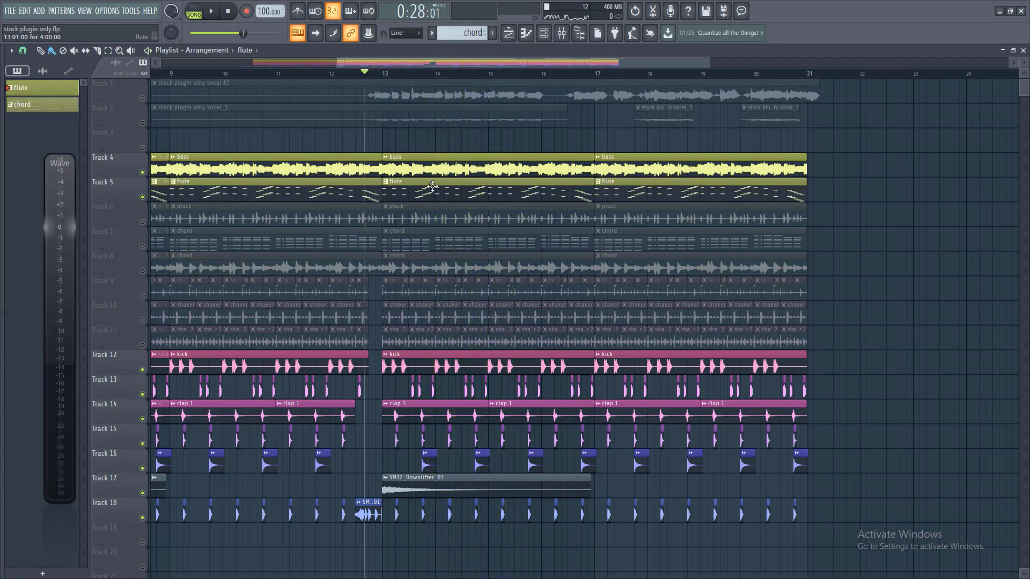
- Route the Morphine and Morphine #2 flute inserts only to insert 15 and name that insert mix flute
double_click(397, 188)
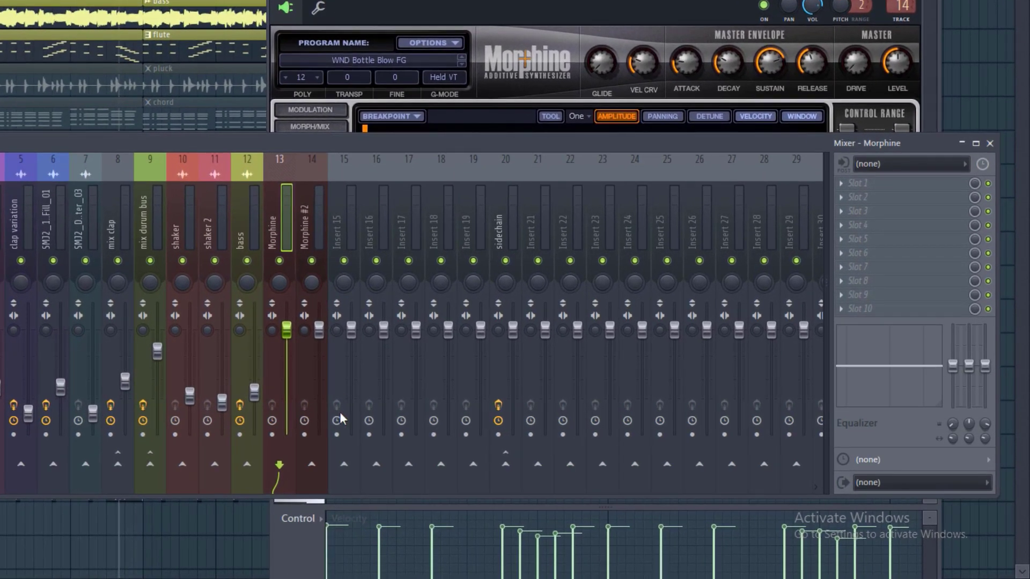
right_click(349, 465)
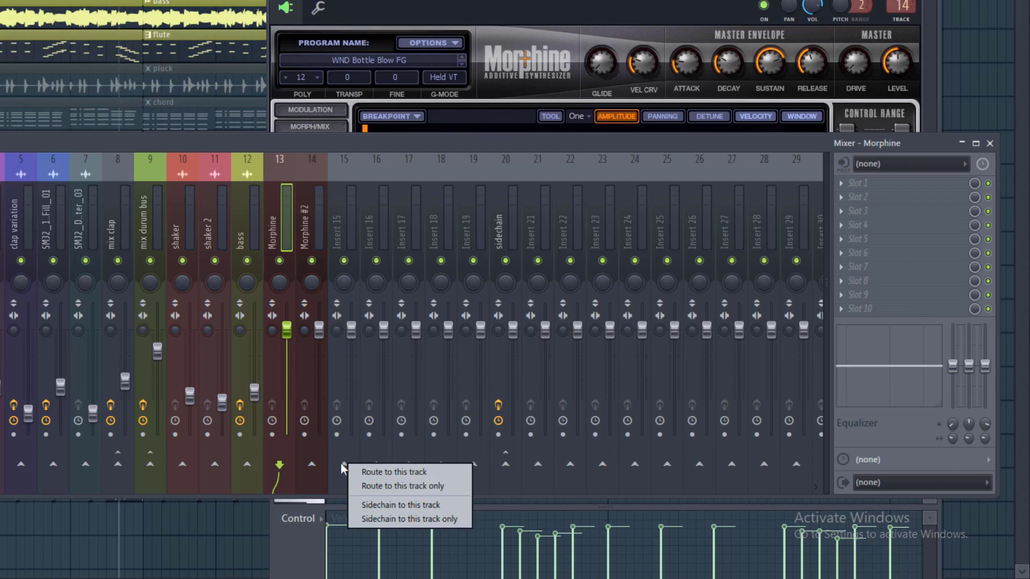
type("mix")
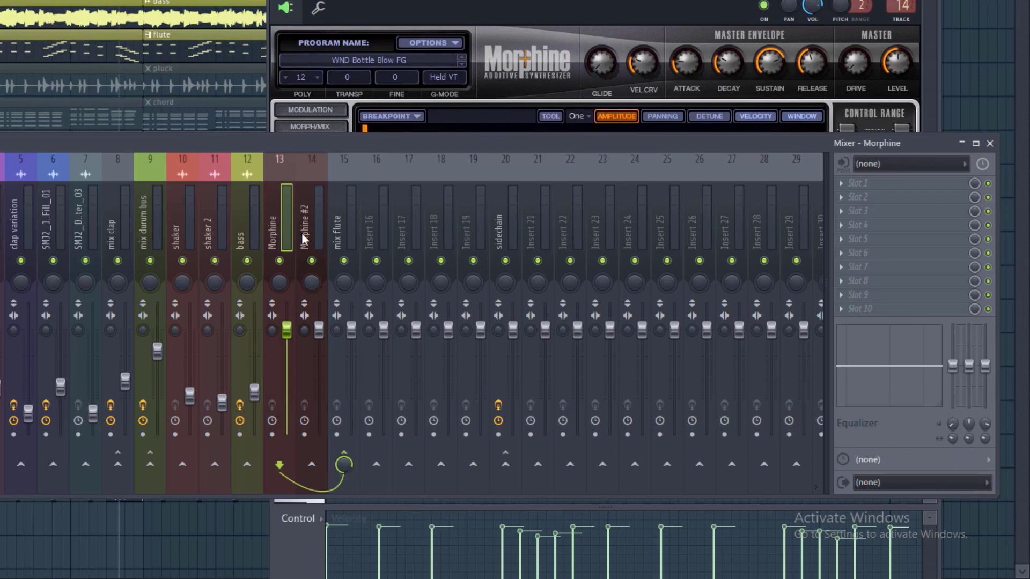
left_click(309, 221)
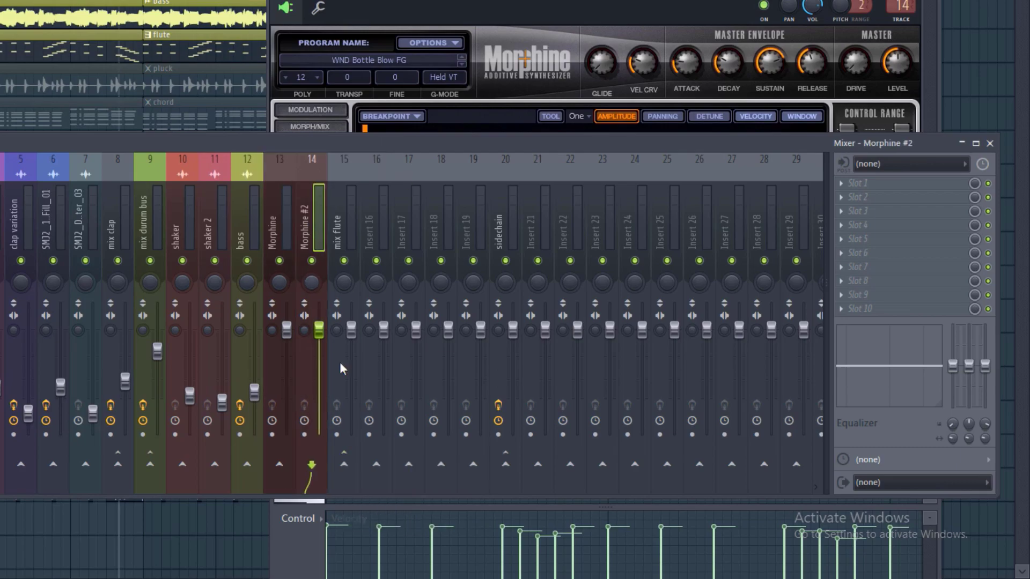
right_click(349, 464)
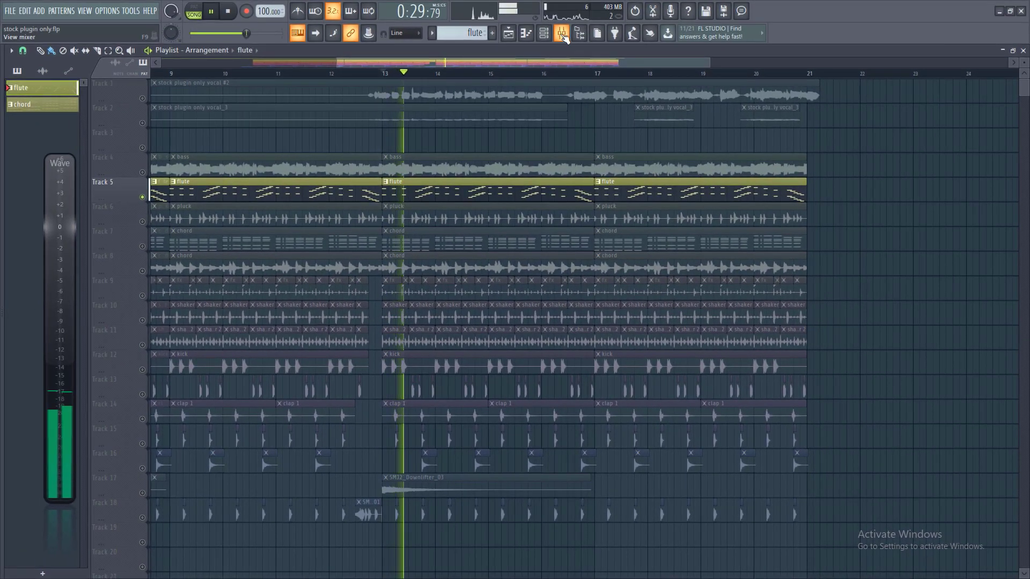
- With the flute soloed, load Fruity parametric EQ 2 in the first effect slot of the Morphine insert
left_click(562, 34)
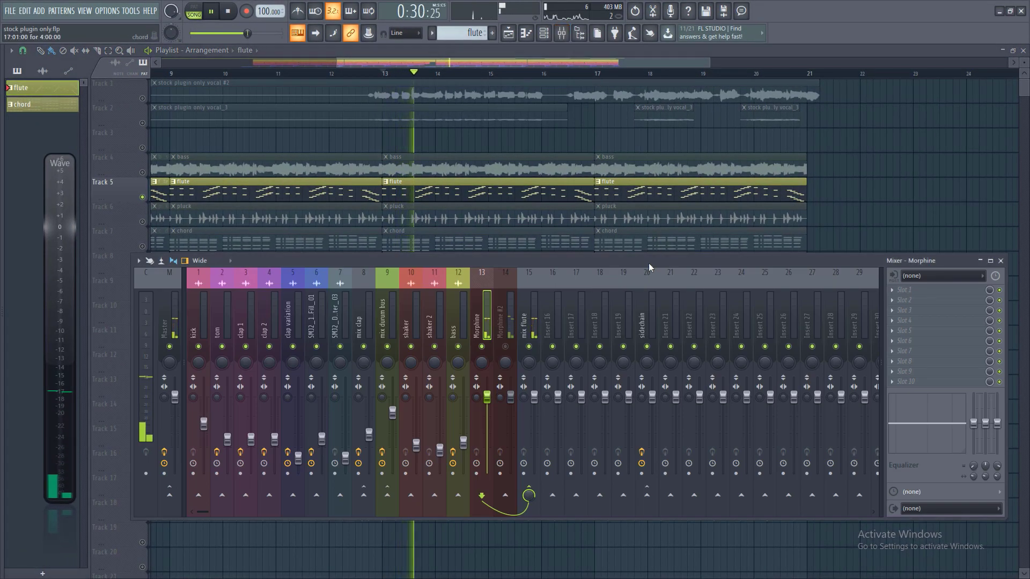
key("space")
left_click(894, 293)
left_click(579, 241)
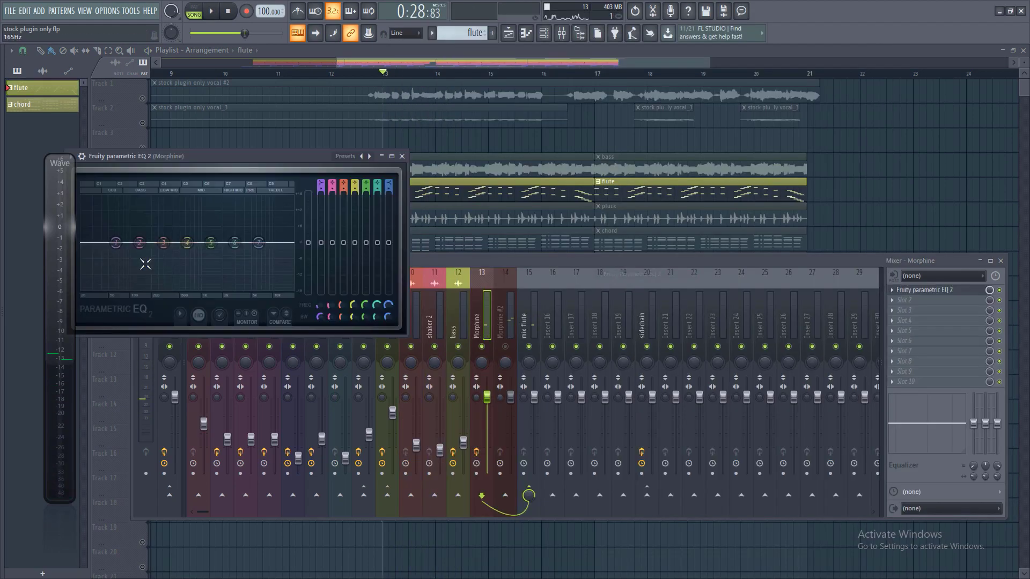
- Shape the Morphine EQ by rolling off the lows, dipping the mids slightly and boosting the high mids, checking it in playback
left_click_drag(116, 243, 131, 264)
key("space")
left_click_drag(211, 243, 234, 237)
key("space")
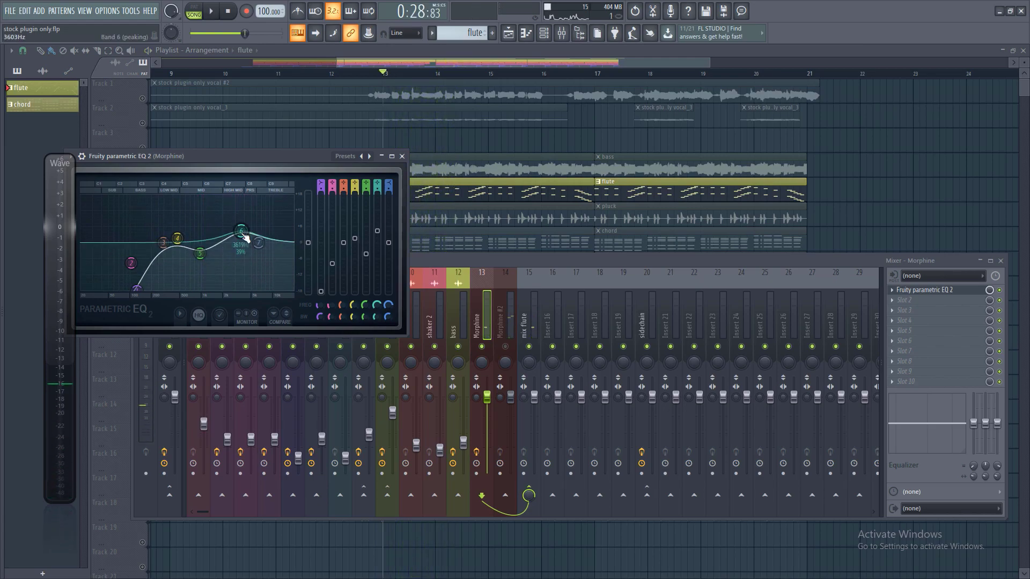
key("space")
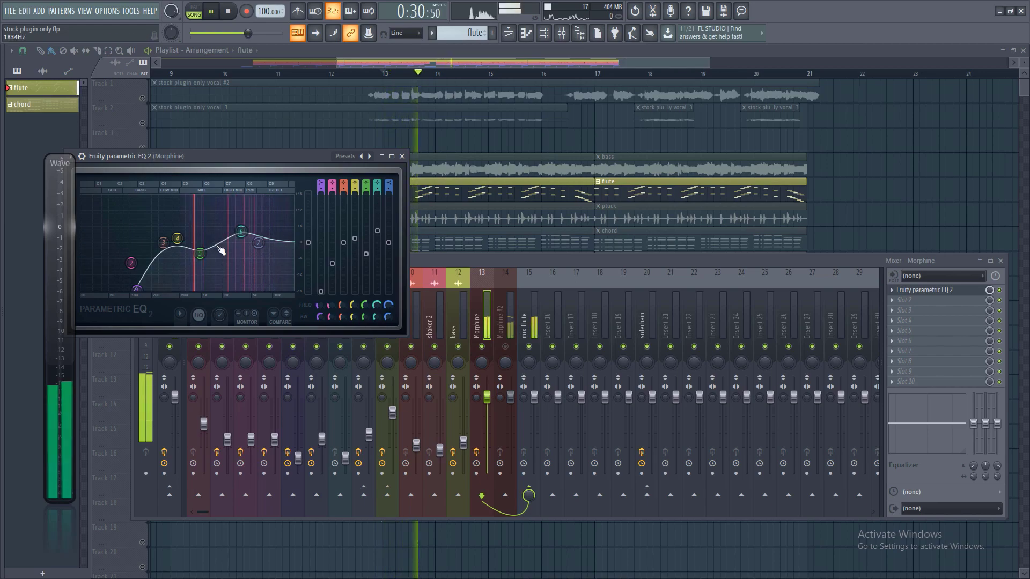
key("space")
- Solo the Morphine #2 insert, load Fruity parametric EQ 2 on it and roll off its low frequencies
left_click(505, 346)
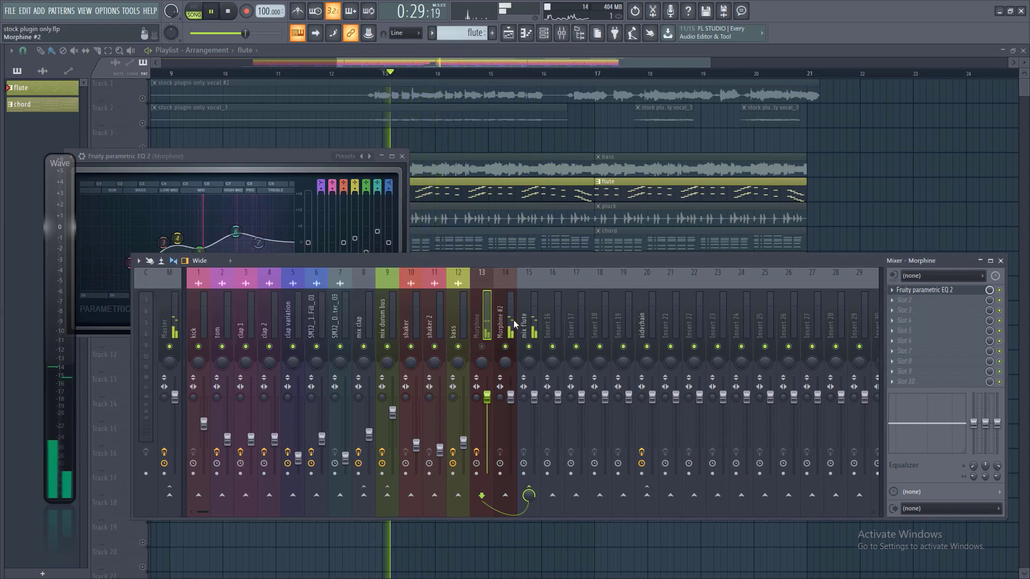
left_click(513, 319)
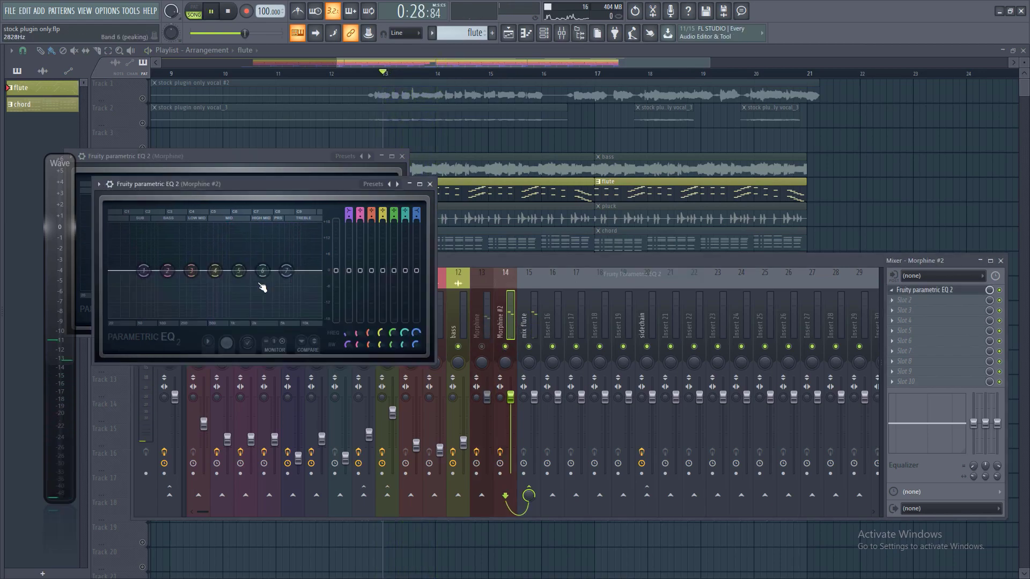
key("space")
left_click_drag(145, 270, 151, 296)
key("space")
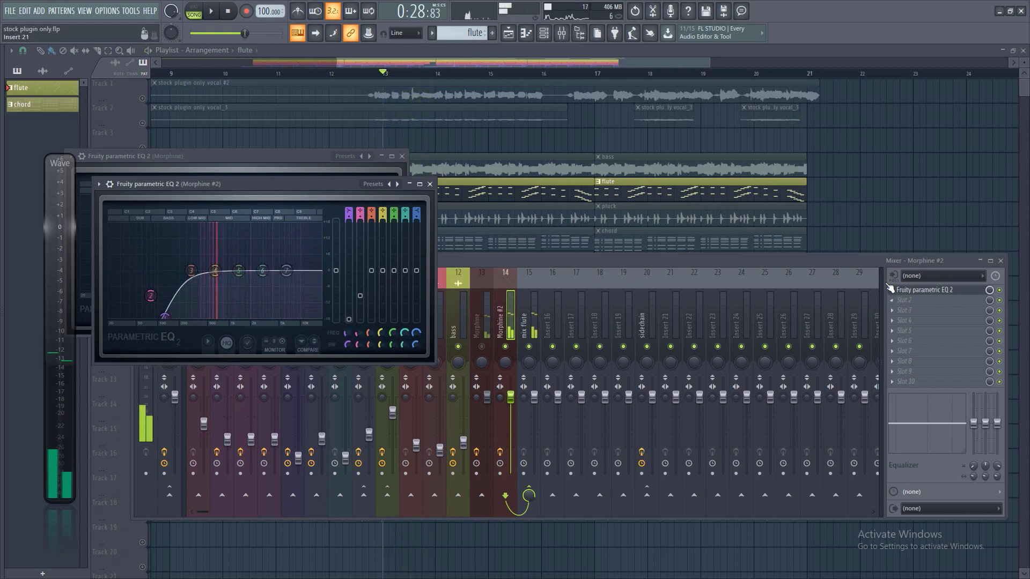
- Load Soundgoodizer in slot 3 of the Morphine #2 insert and play the flute to hear it
left_click(901, 314)
left_click(847, 216)
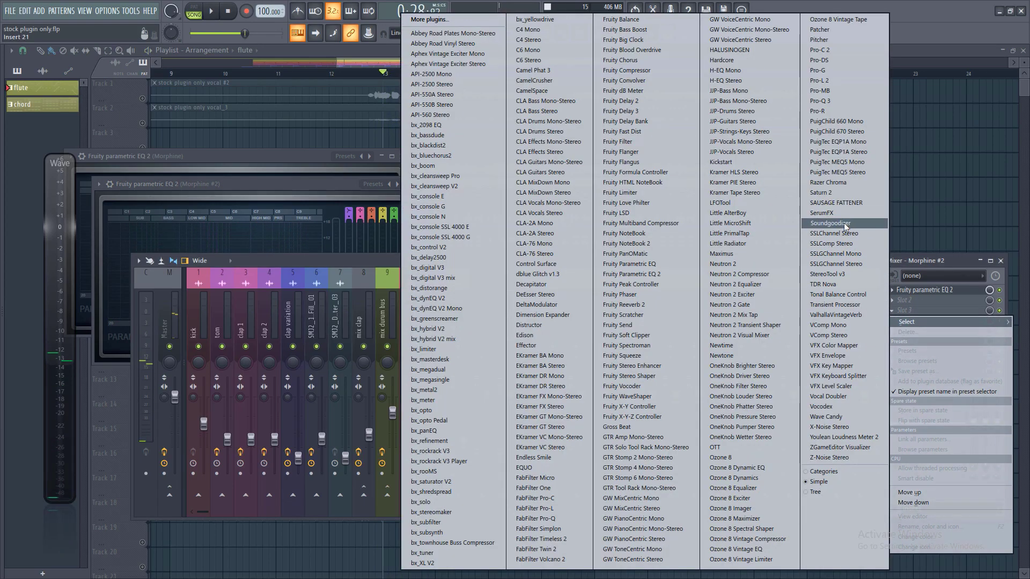
key("space")
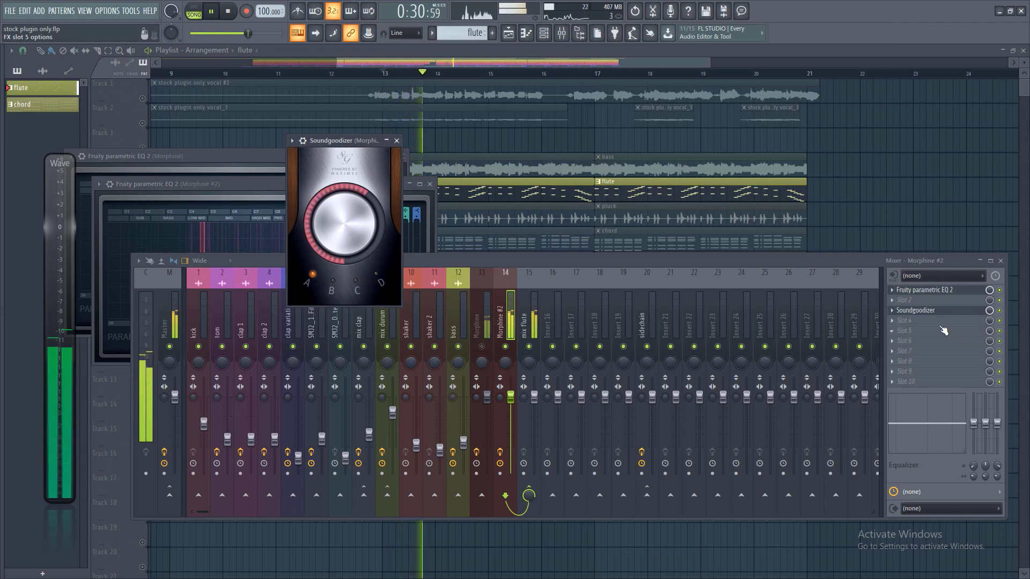
- Add a second Fruity parametric EQ 2 in slot 4 of Morphine #2 and adjust its lowest band during playback
left_click(892, 322)
left_click(633, 272)
key("space")
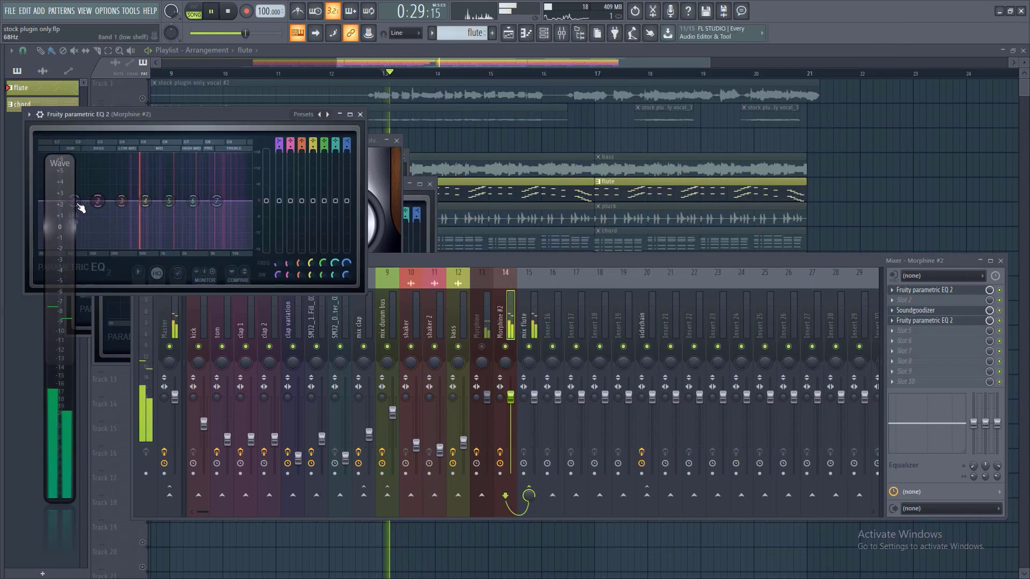
left_click_drag(74, 202, 145, 201)
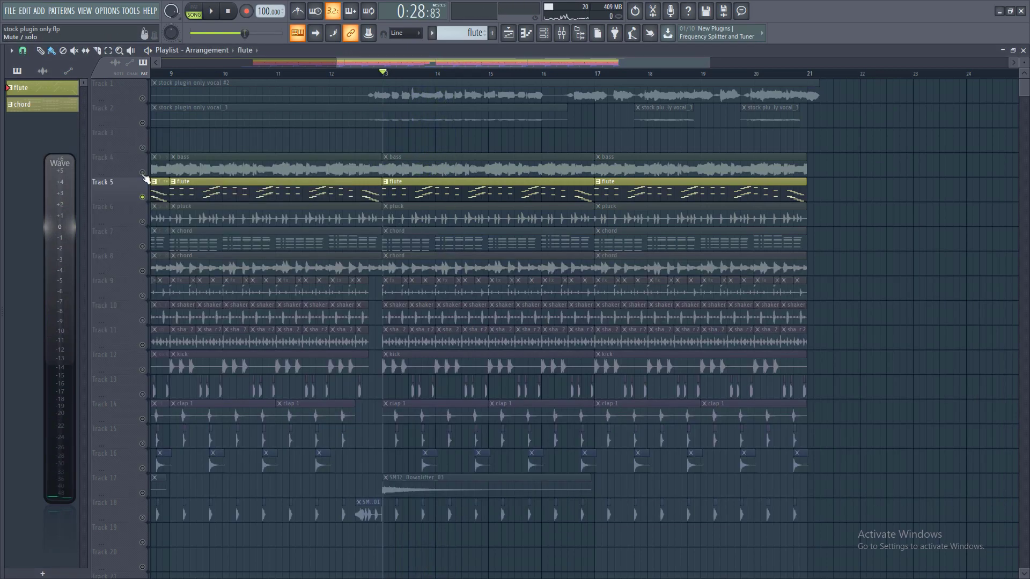
- Unmute the drum tracks and lower the Morphine and Morphine #2 faders to balance the flute against the drums during playback
left_click(143, 370)
key("space")
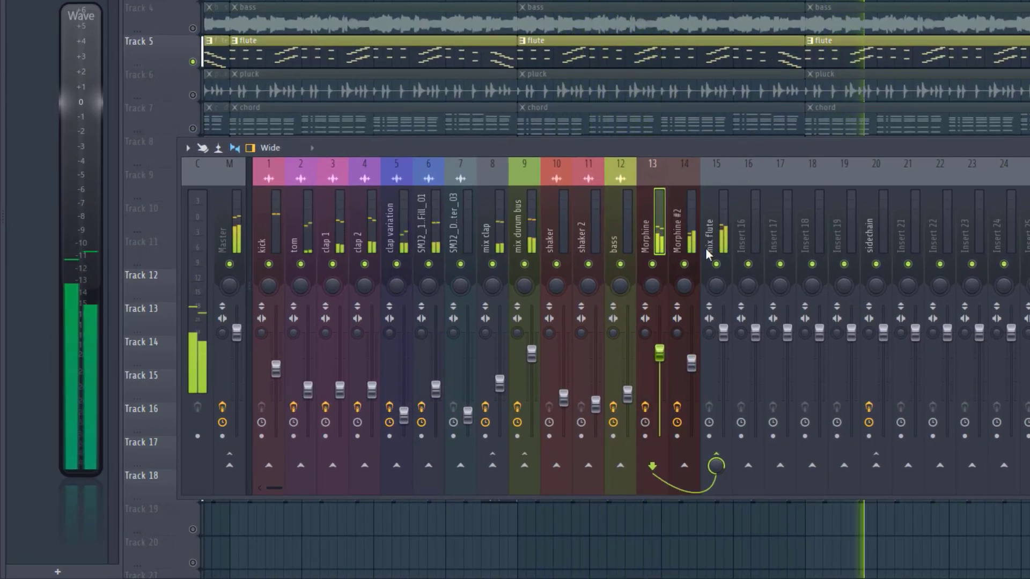
key("space")
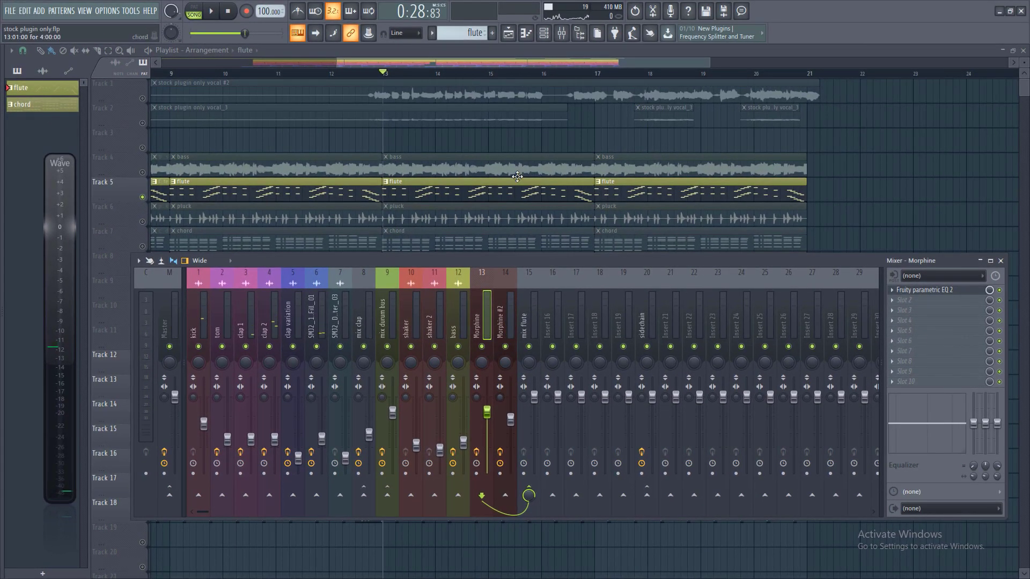
- Solo Morphine #2, load Fruity Stereo Shaper in slot 6 and set its left/right delay to 7.3 ms right
left_click(498, 307)
key("space")
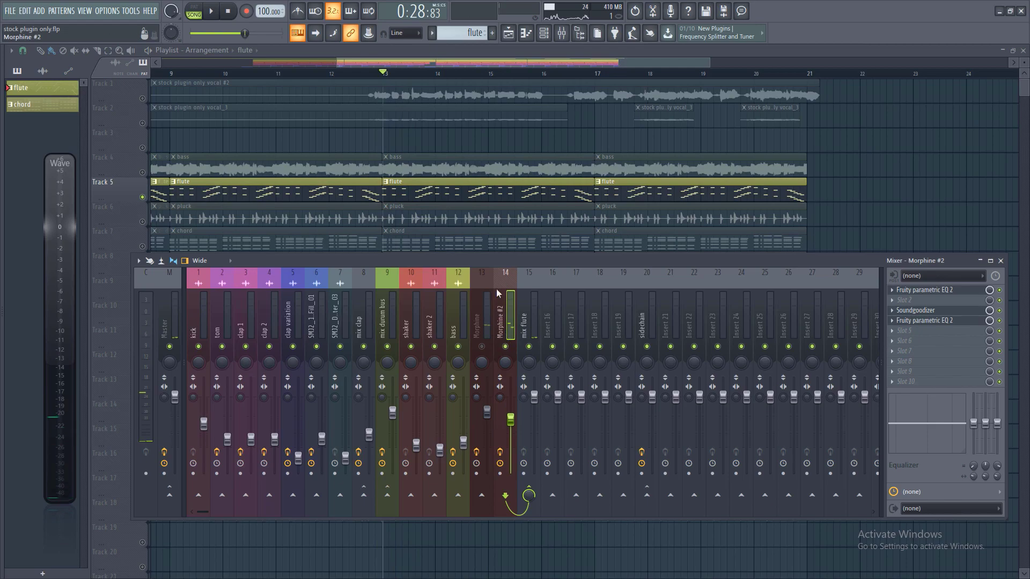
left_click(891, 347)
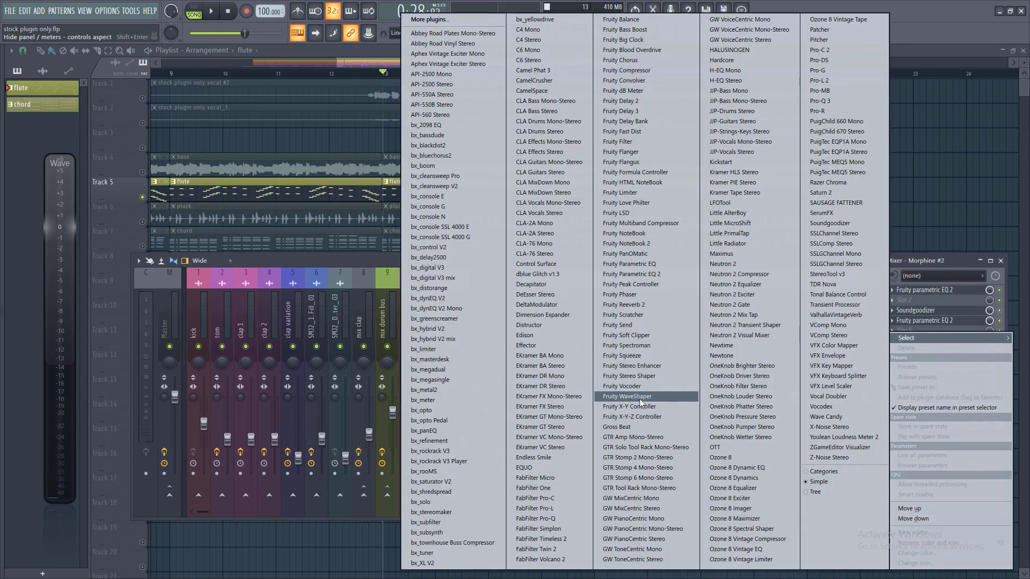
left_click(629, 376)
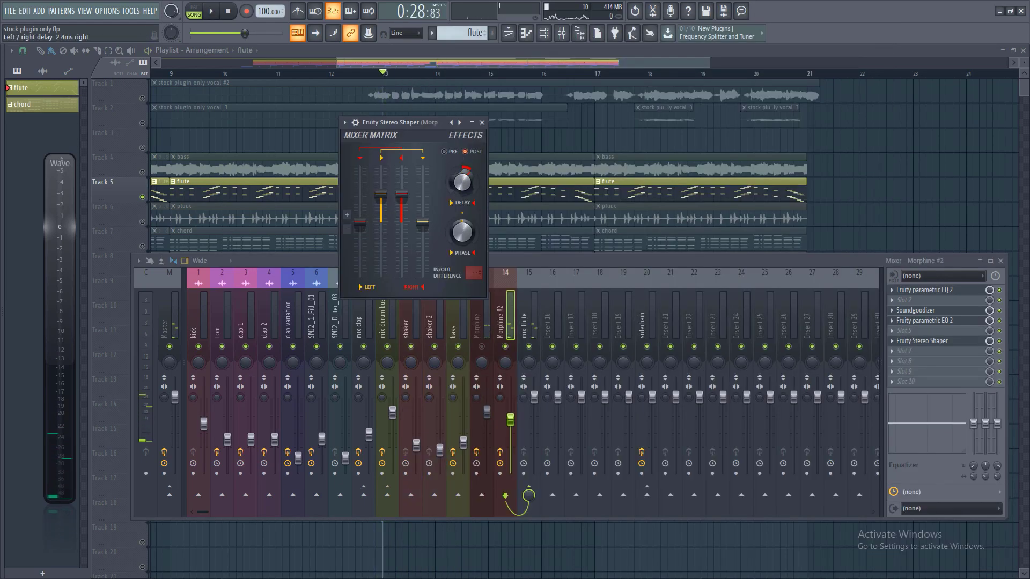
key("space")
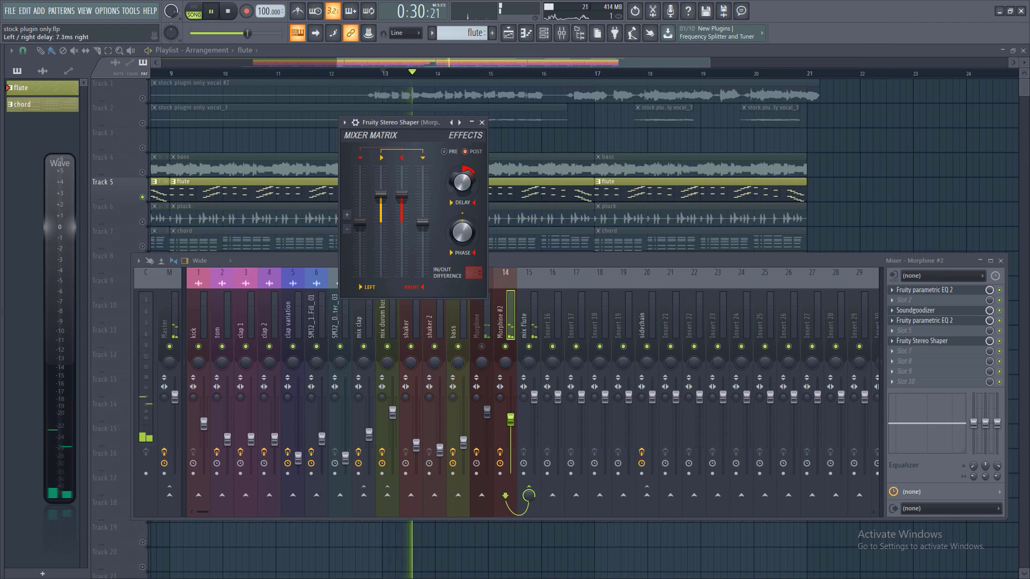
key("space")
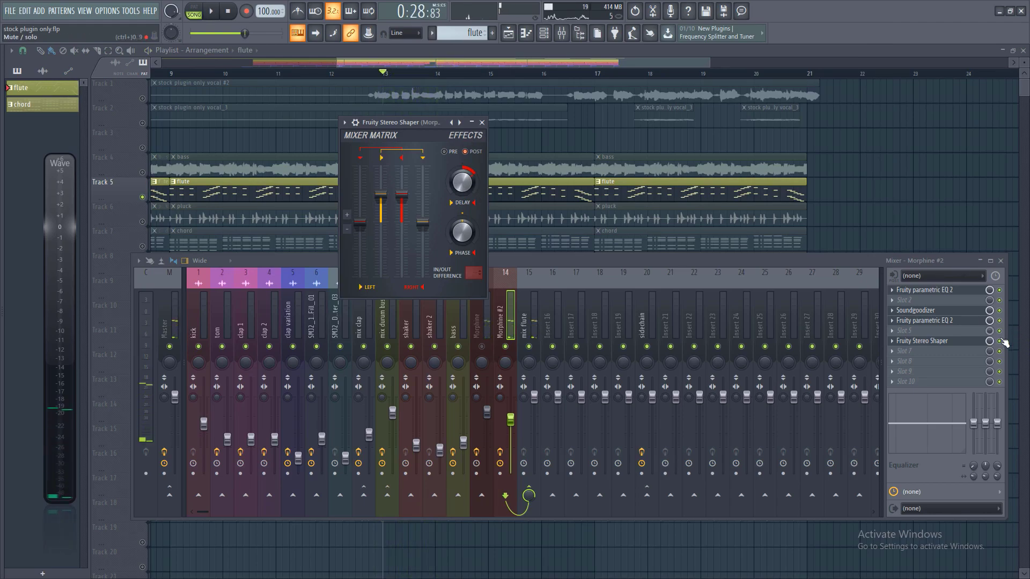
- Play both flute layers together, then load Soundgoodizer in the first effect slot of the mix flute insert
key("space")
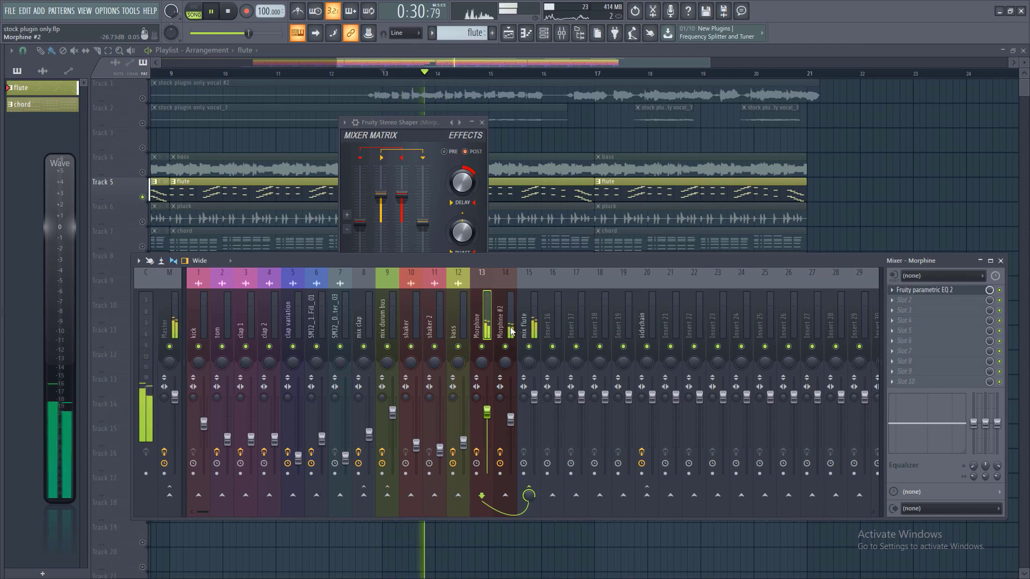
left_click(530, 323)
key("space")
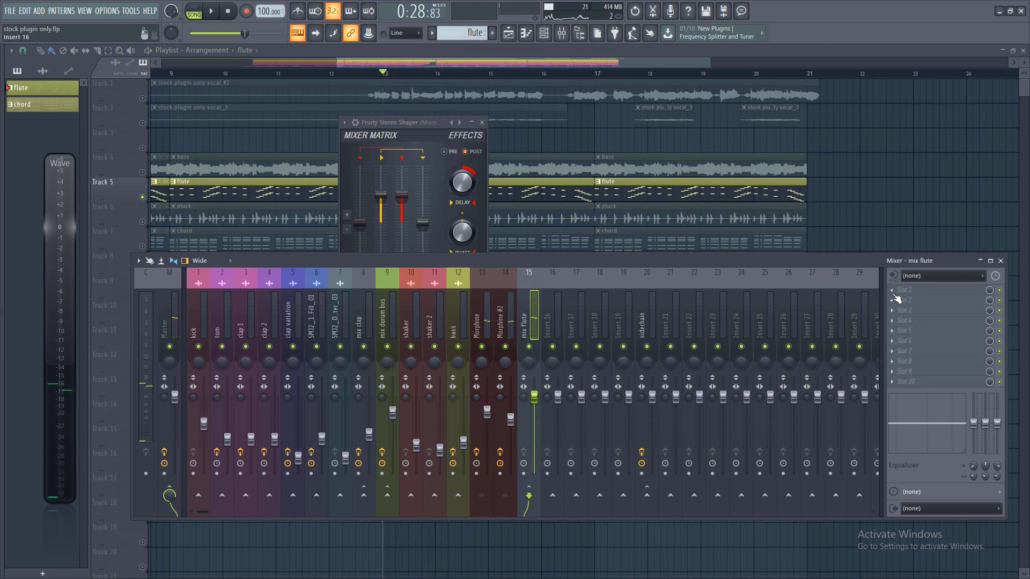
left_click(895, 295)
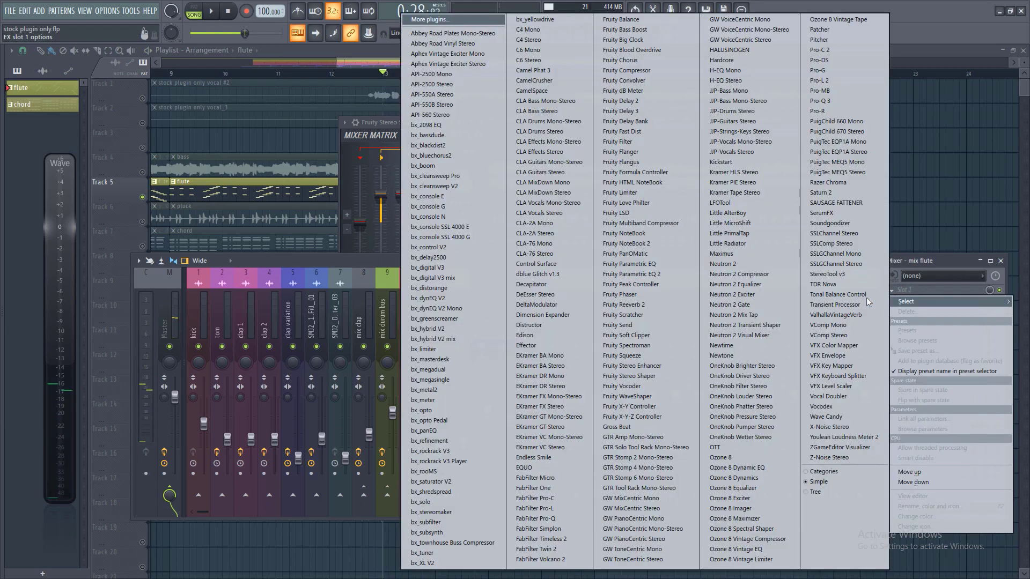
left_click(819, 224)
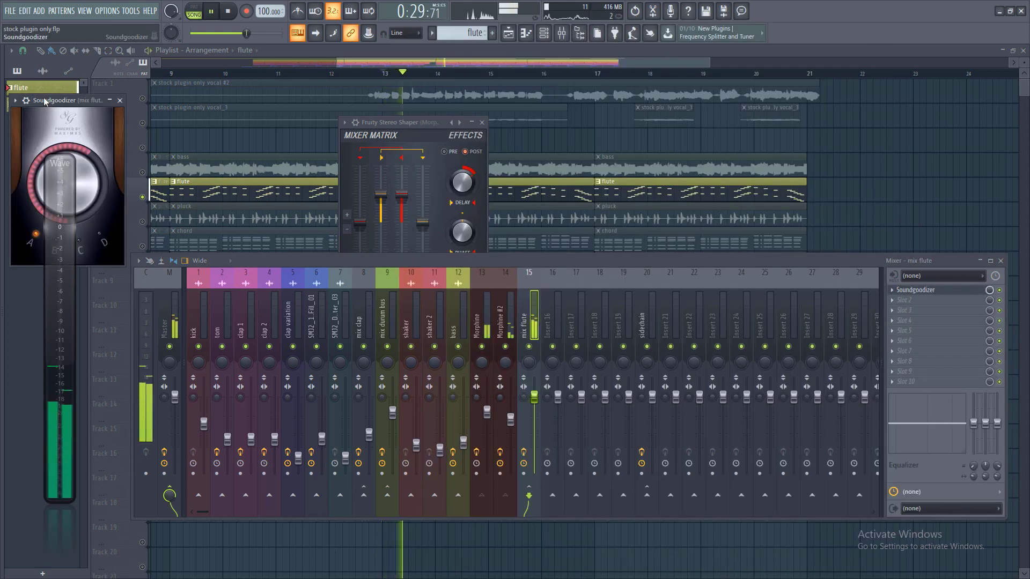
- Compare Soundgoodizer modes A and B on the mix flute insert, keep A and raise its amount slightly during playback
left_click(402, 268)
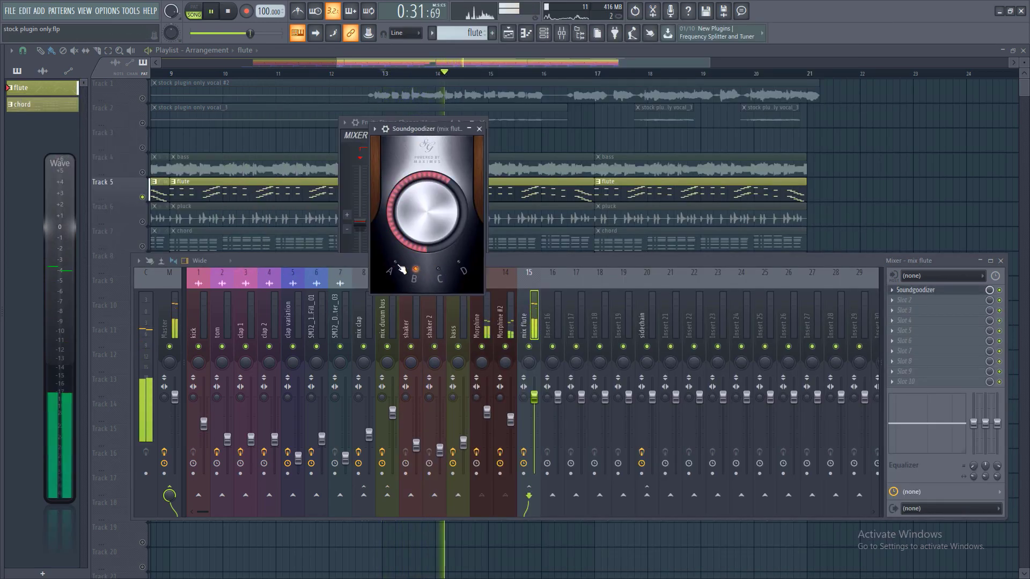
mouse_move(430, 202)
left_mouse_down()
mouse_move(430, 231)
mouse_move(430, 211)
left_mouse_up()
key("space")
key("space")
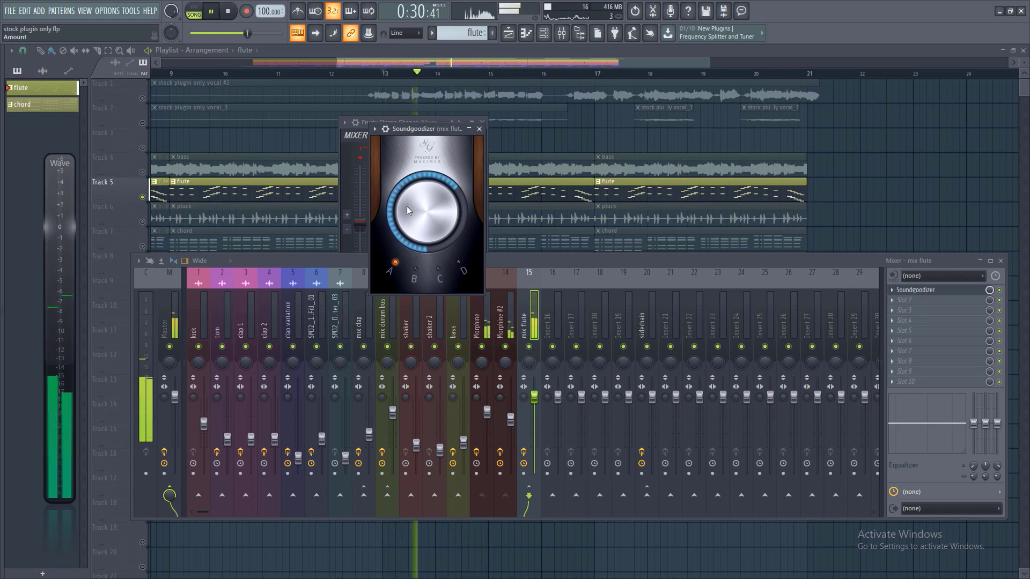
key("space")
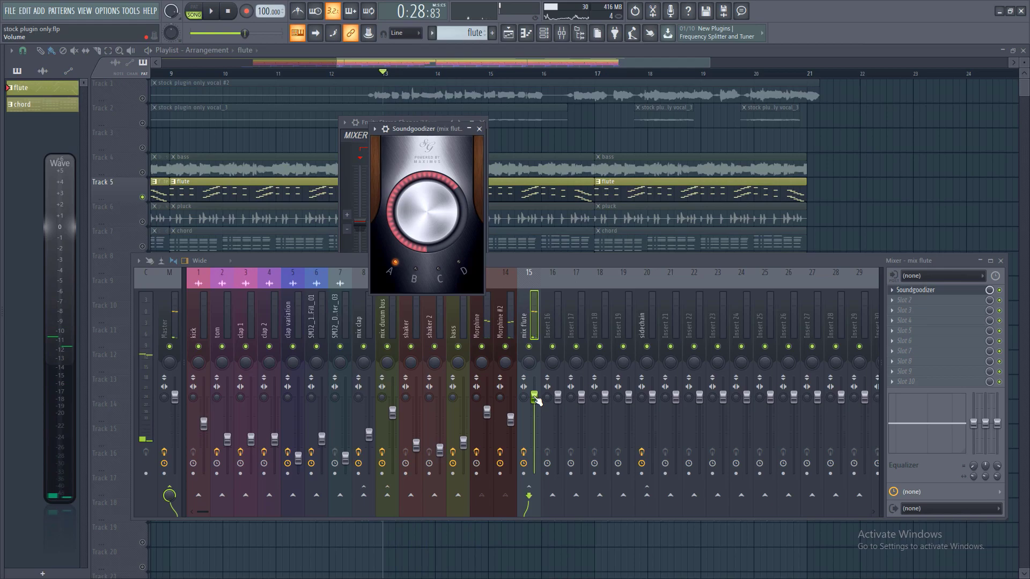
- Lower the mix flute fader to about -5.0 dB and play the song
left_click(535, 397)
left_click_drag(534, 402, 534, 412)
key("space")
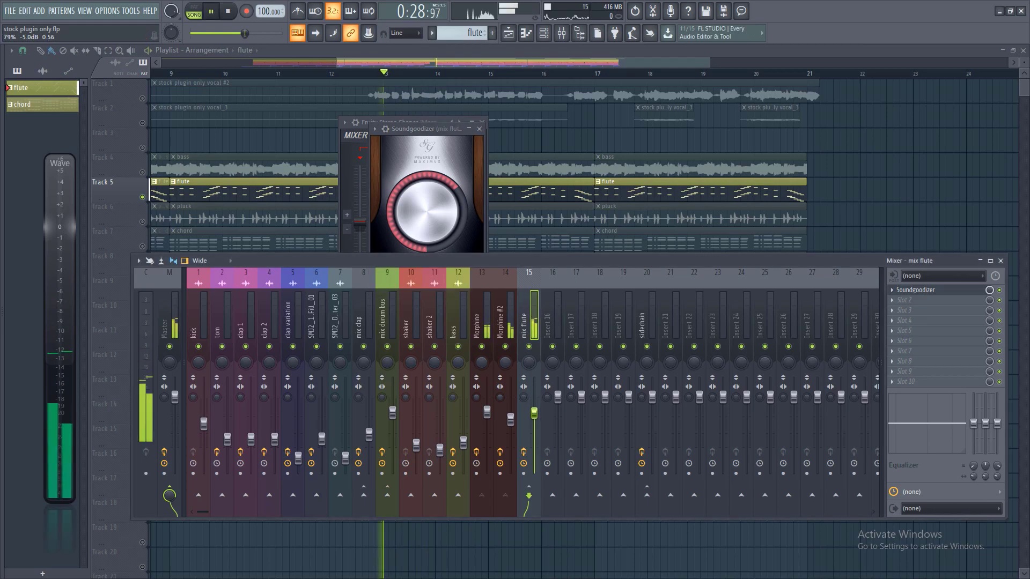
- Load Fruity Parametric EQ 2 in slot 2 of the mix flute insert and roll off the low frequencies with a steep high-pass
left_click(899, 303)
left_click(648, 352)
left_click_drag(202, 221, 232, 203)
key("space")
key("space")
key("space")
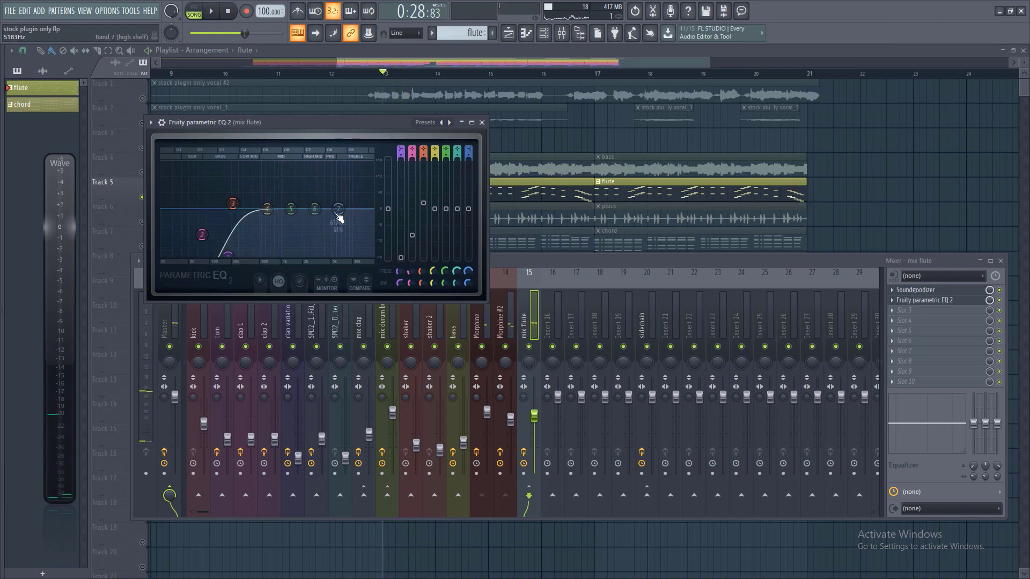
- Boost band 6, lower the band 7 high shelf and shift bands 4 and 5 down in frequency on the mix flute EQ during playback
left_click_drag(315, 209, 315, 198)
key("space")
left_click_drag(457, 283, 456, 294)
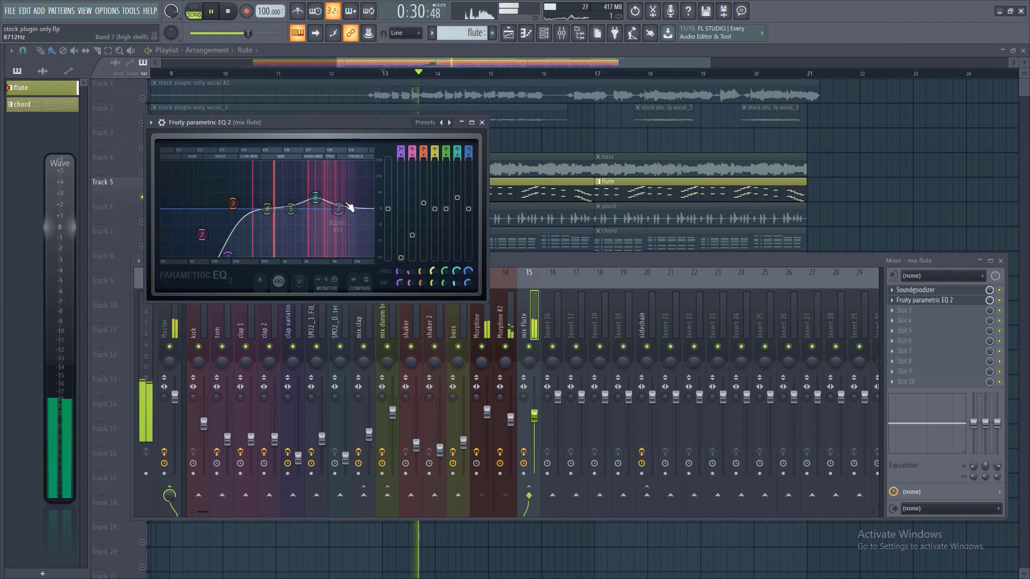
left_click_drag(315, 198, 253, 211)
left_click_drag(315, 202, 318, 200)
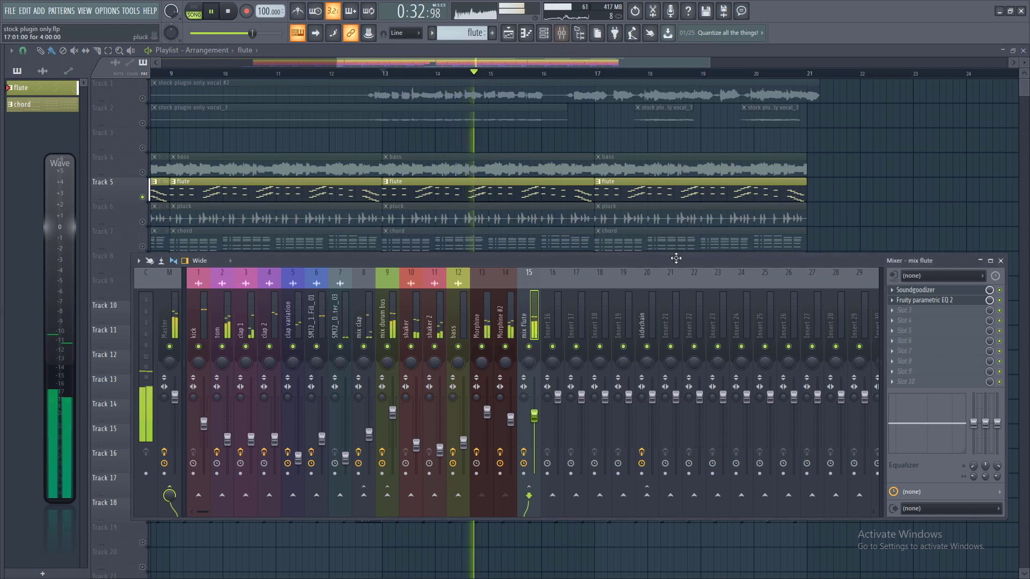
key("space")
left_click(924, 300)
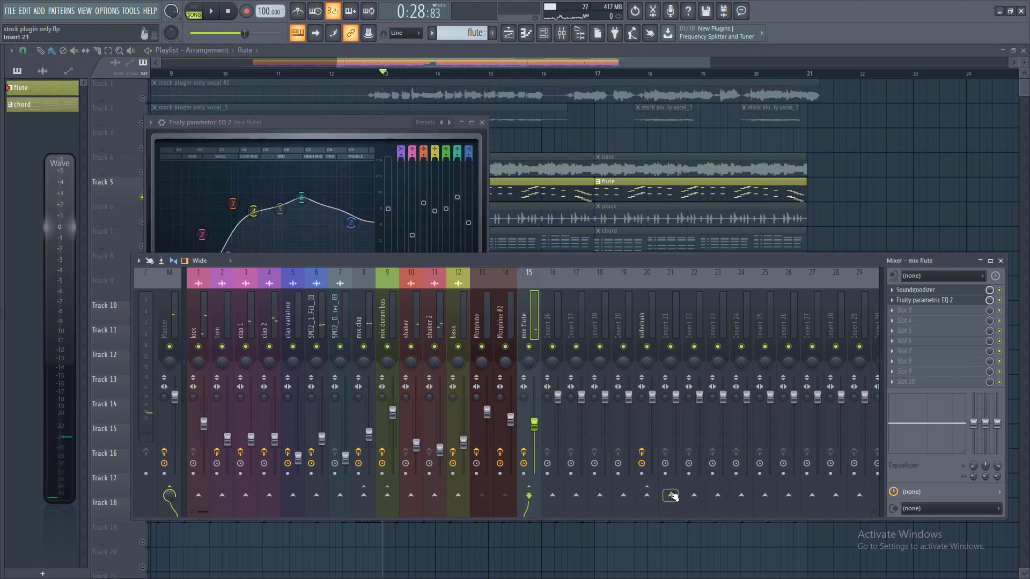
- Route the mix flute insert only to the sidechain insert, then open the sidechain's Fruity Limiter and switch it off
right_click(648, 496)
left_click(660, 509)
key("space")
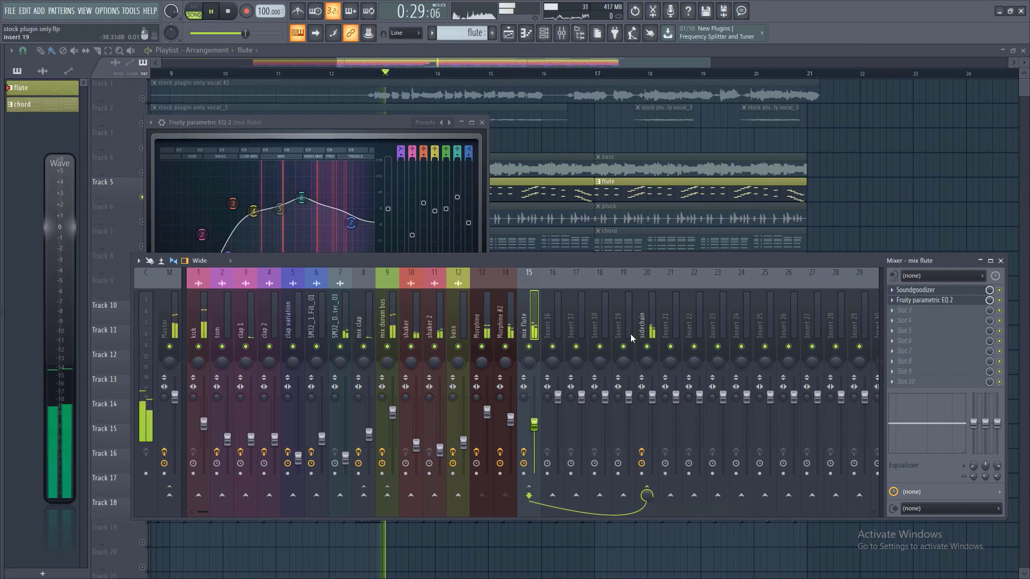
left_click(654, 314)
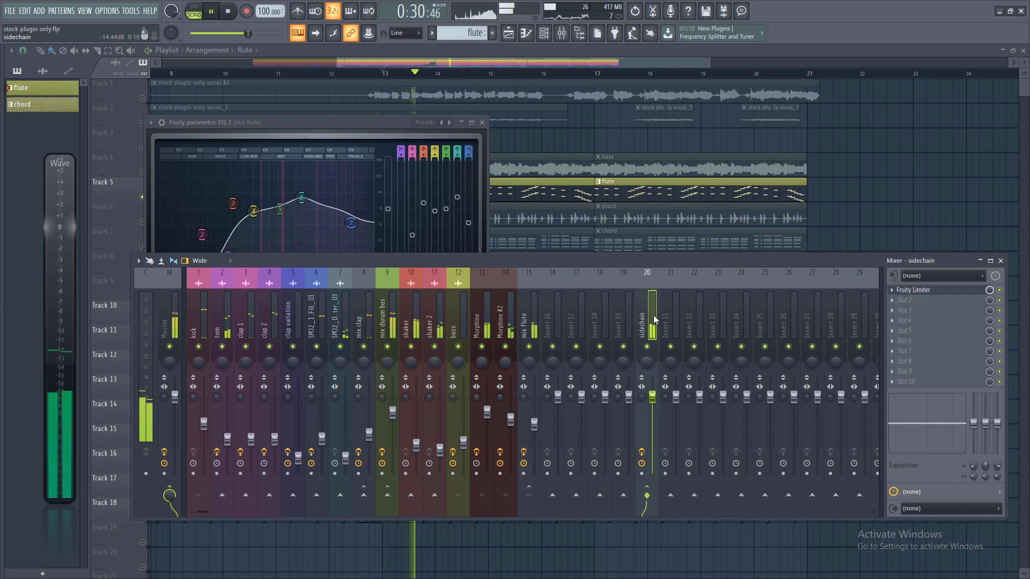
left_click(936, 294)
key("space")
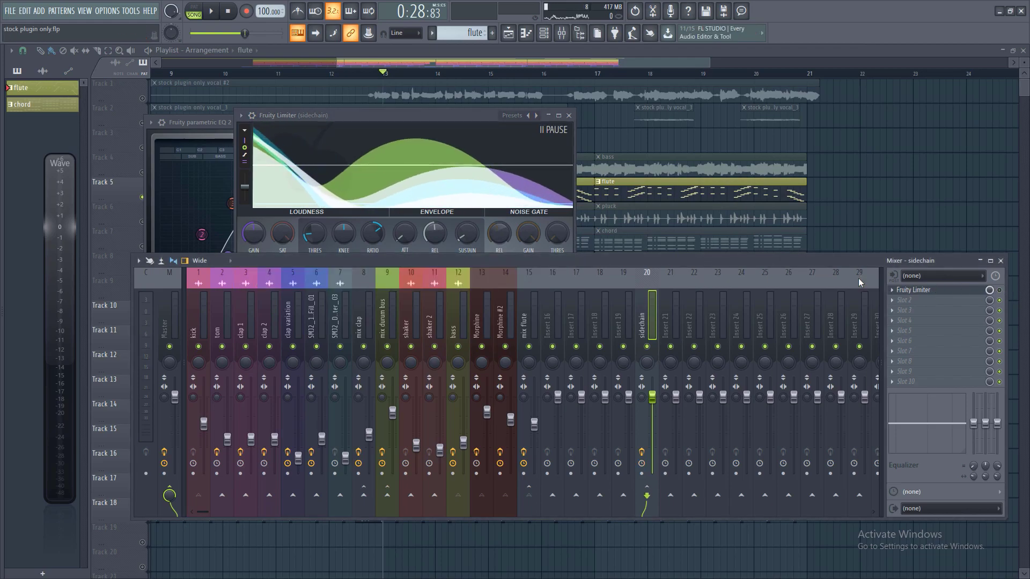
- Load Fruity Balance in slot 2 of the sidechain insert and create an automation clip for its volume
left_click(898, 300)
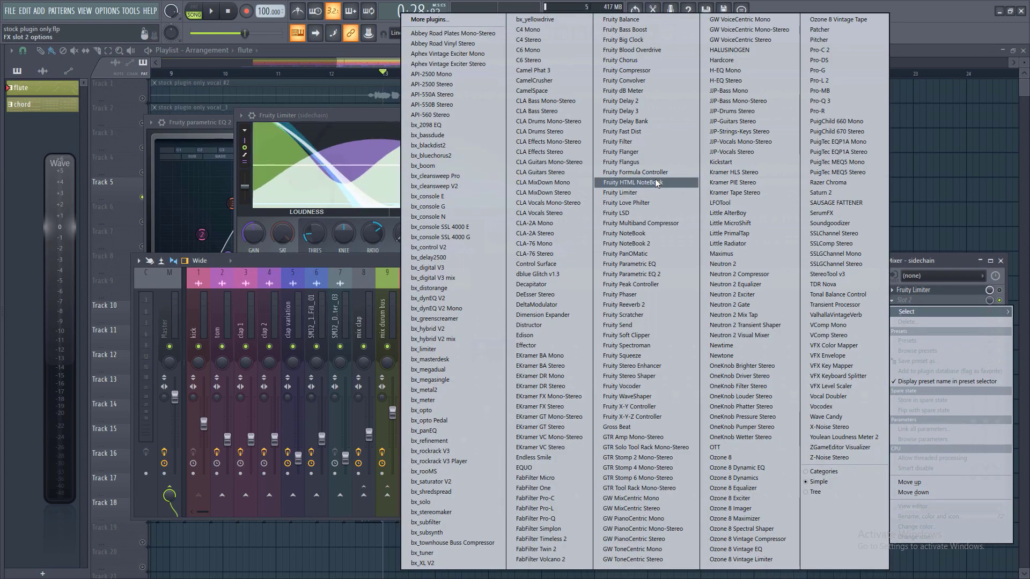
left_click(624, 20)
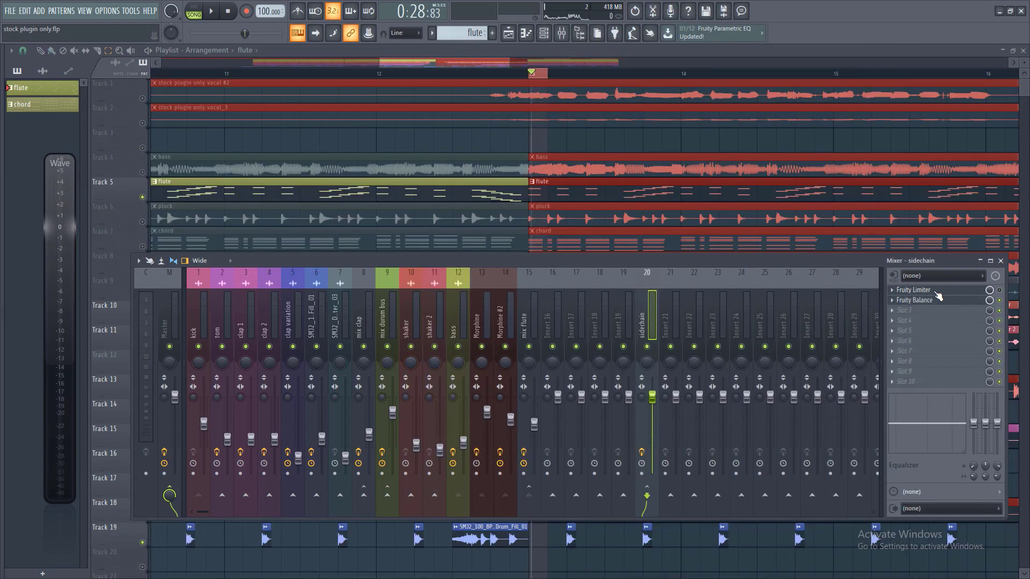
left_click(934, 303)
right_click(157, 205)
left_click(196, 271)
left_click(479, 142)
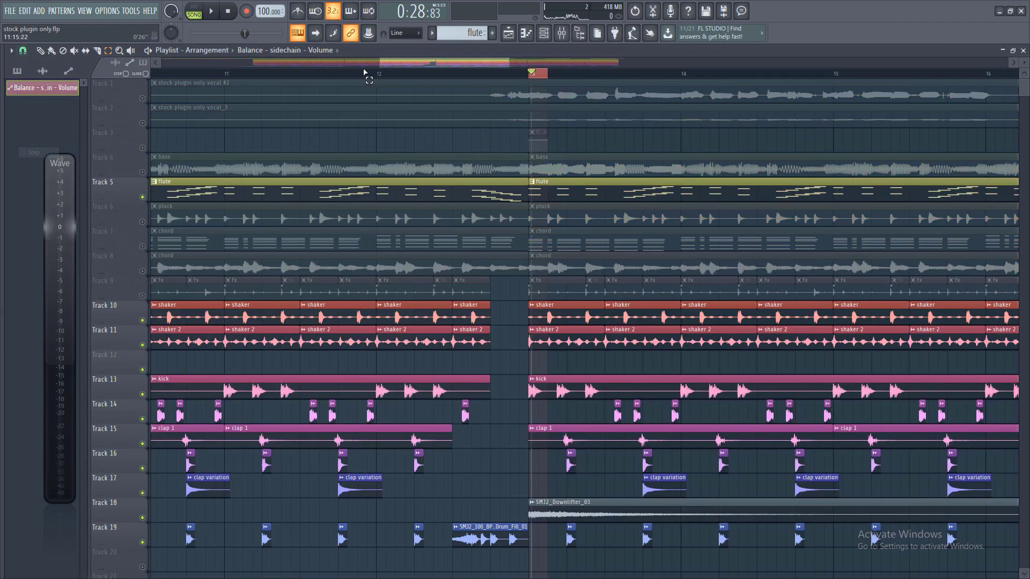
- Move the Balance volume automation clip to Track 12, shape it as a curved rise and repeat it above every kick
mouse_move(379, 63)
left_mouse_down()
mouse_move(493, 63)
mouse_move(461, 63)
left_mouse_up()
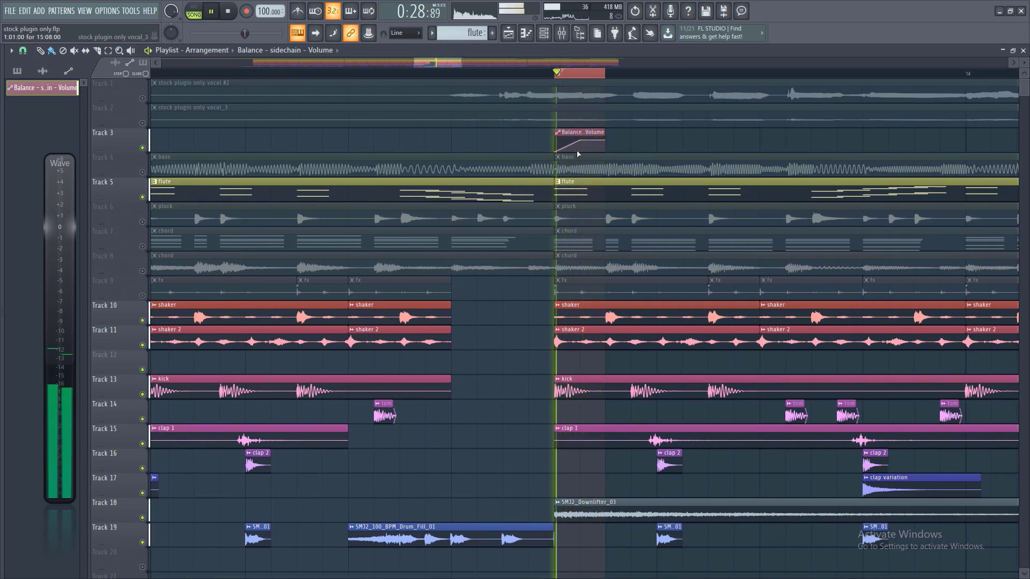
left_click_drag(577, 153, 609, 374)
key("space")
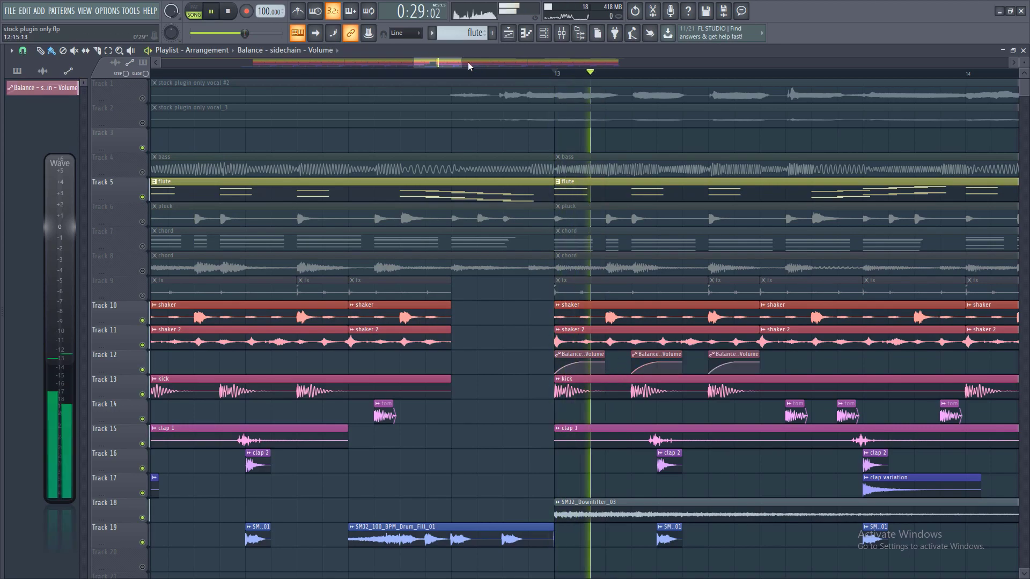
left_click_drag(461, 63, 505, 63)
left_click(584, 366)
left_click(626, 367)
key("space")
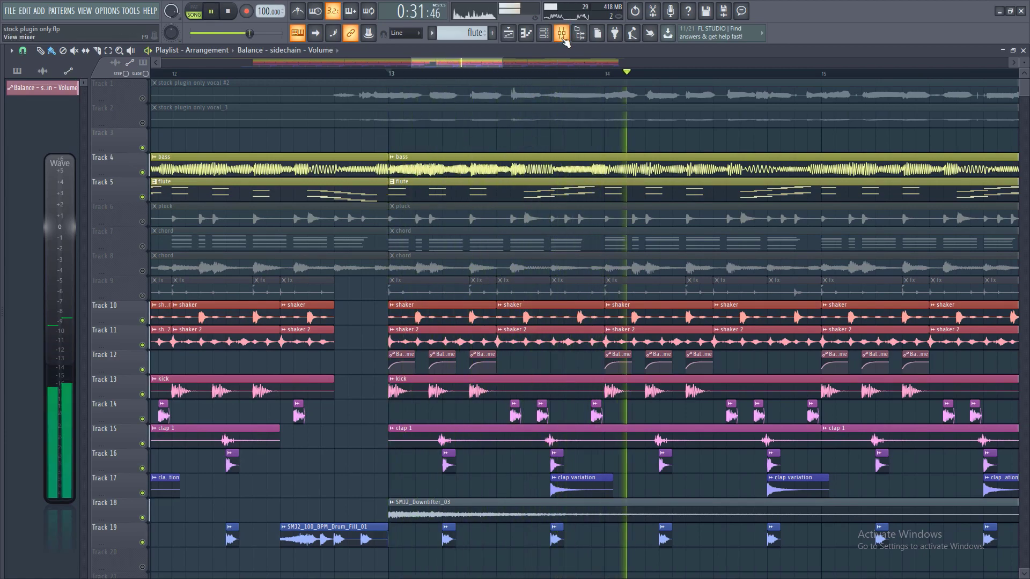
- Route the bass insert to the sidechain insert and play it with the new volume automation
key("F9")
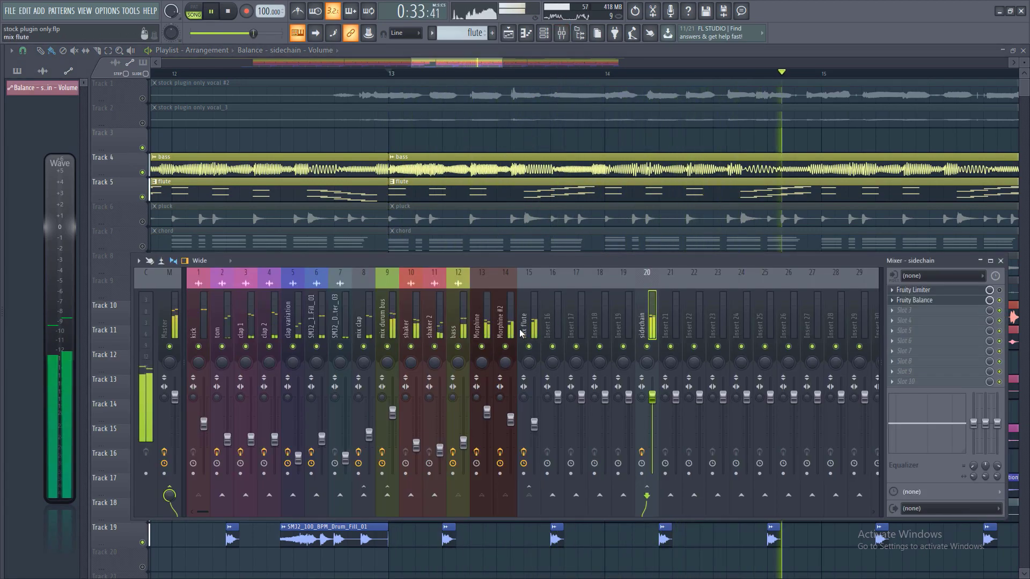
left_click(468, 371)
key("space")
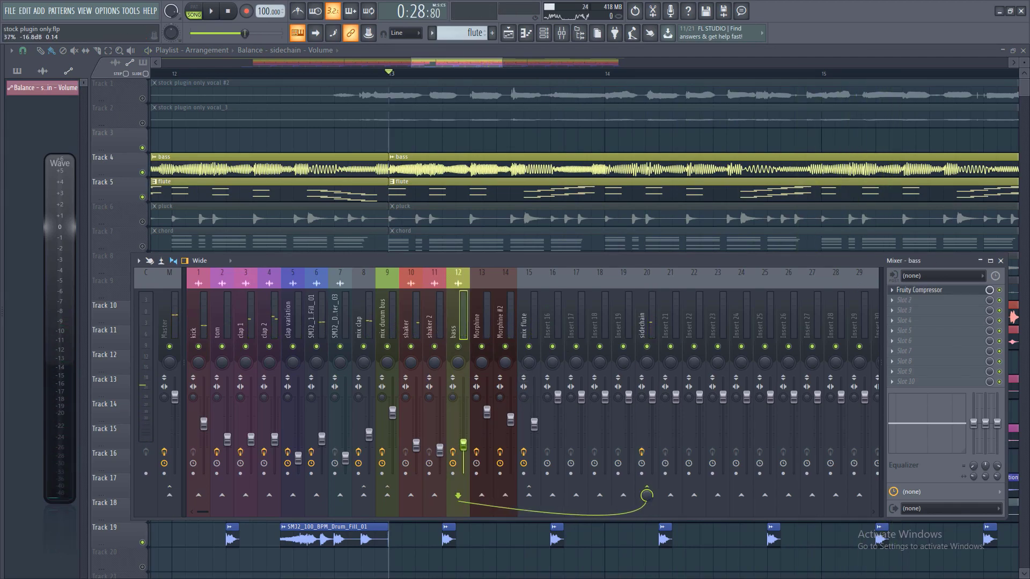
key("space")
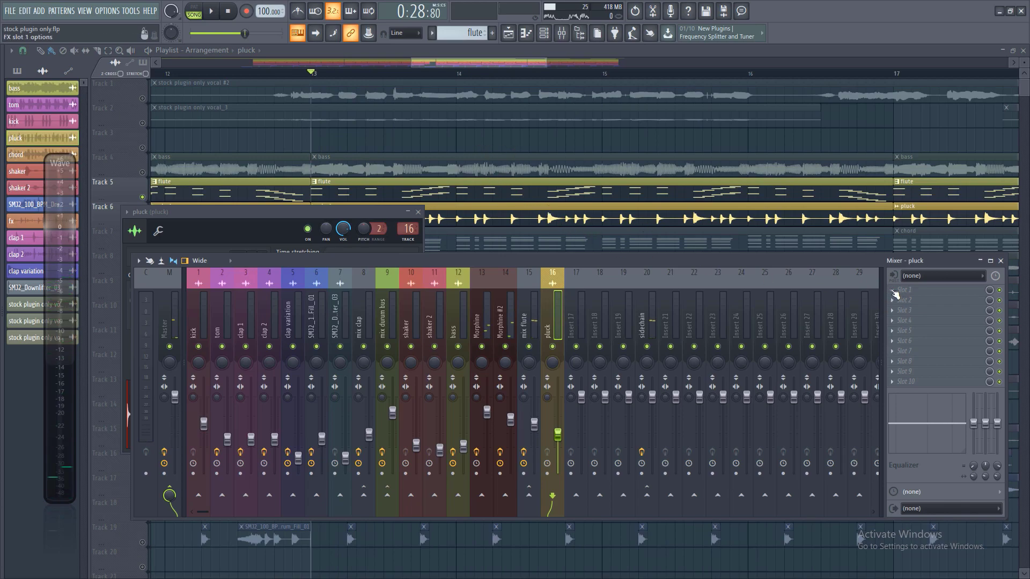
- Load Fruity Parametric EQ 2 in slot 1 of the pluck insert, high-pass the lows, boost band 6 and shift band 5 lower in frequency
left_click(894, 293)
left_click(644, 242)
key("space")
key("space")
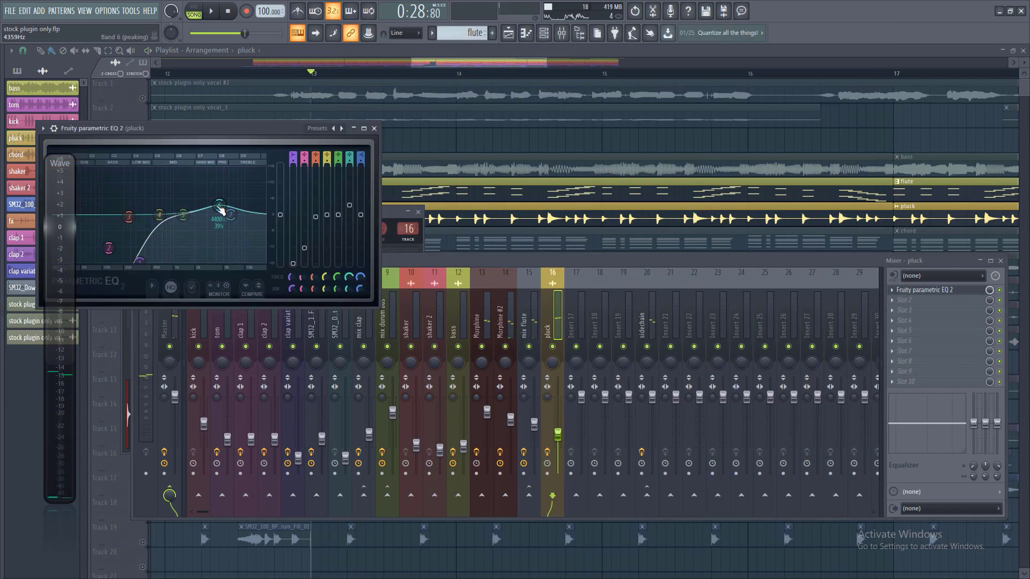
key("space")
key("space")
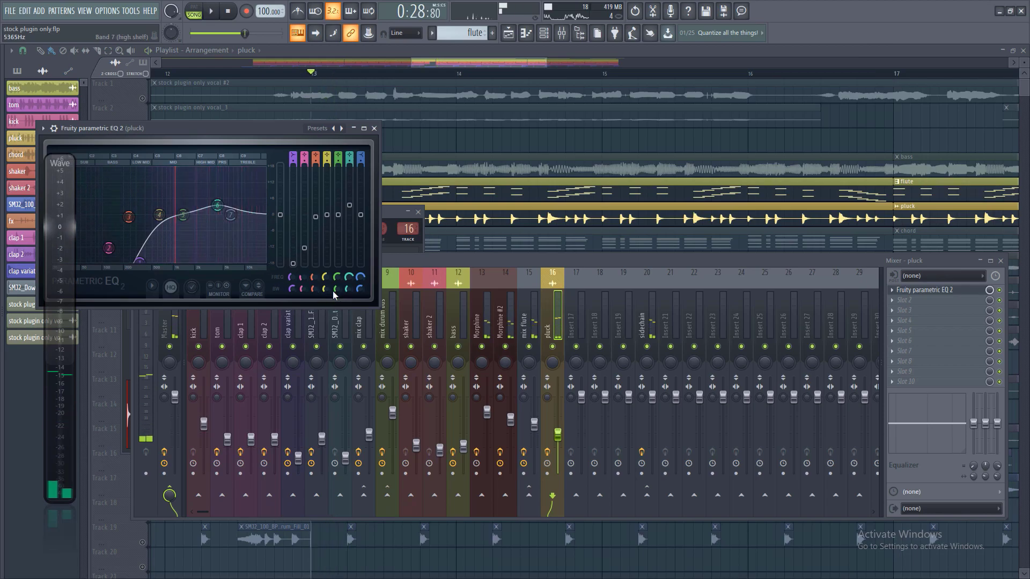
key("space")
left_click_drag(183, 215, 175, 226)
key("space")
- Load Soundgoodizer in slot 2 of the pluck insert and adjust its amount slightly during playback
left_click(903, 299)
mouse_move(912, 312)
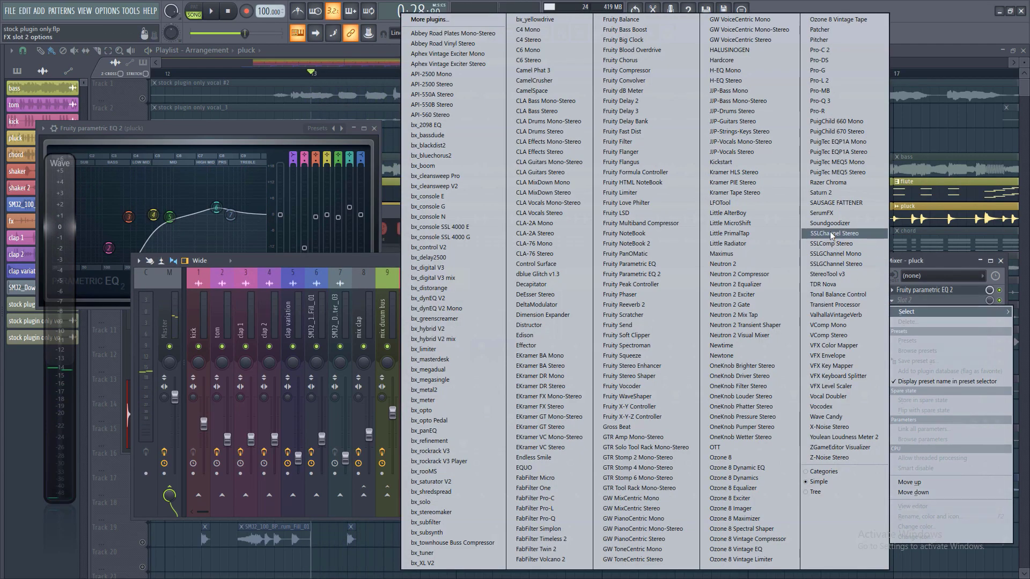
left_click(829, 223)
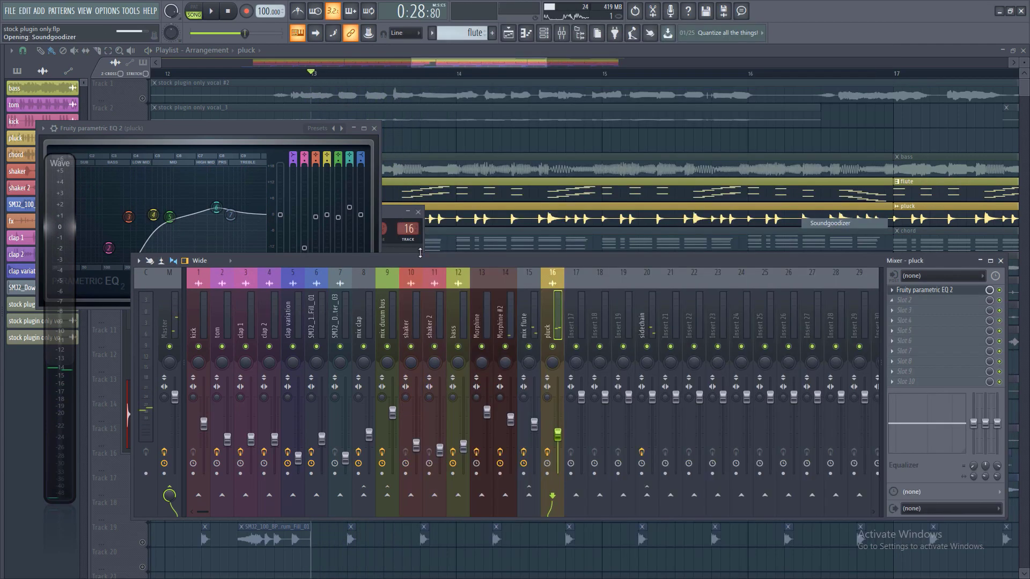
key("space")
left_click_drag(95, 155, 354, 156)
left_click_drag(361, 234, 361, 237)
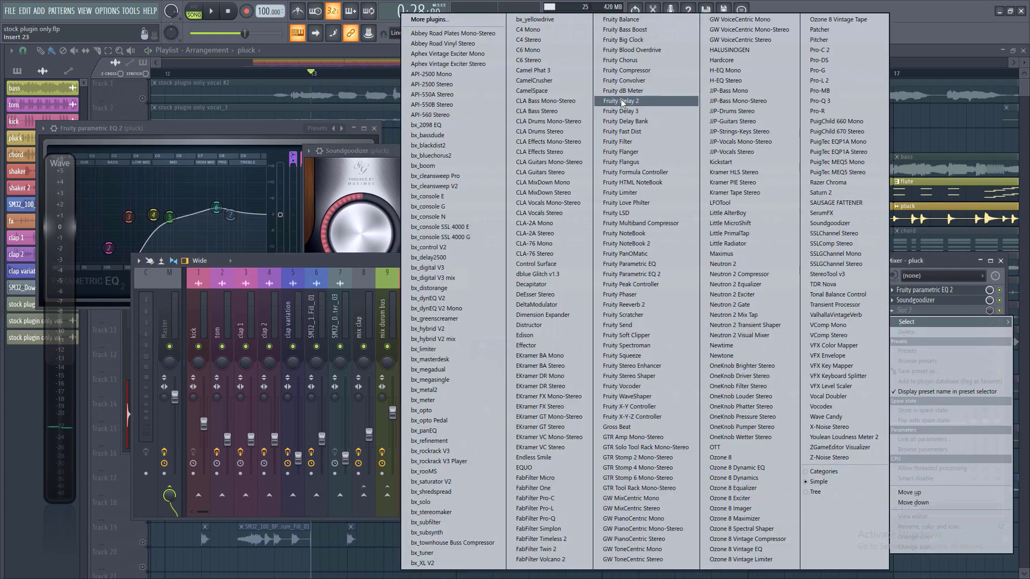
- Load Fruity Delay 2 in slot 3 and Fruity Reeverb 2 in slot 4 of the pluck insert, and adjust the reverb's wet level
left_click(625, 102)
key("space")
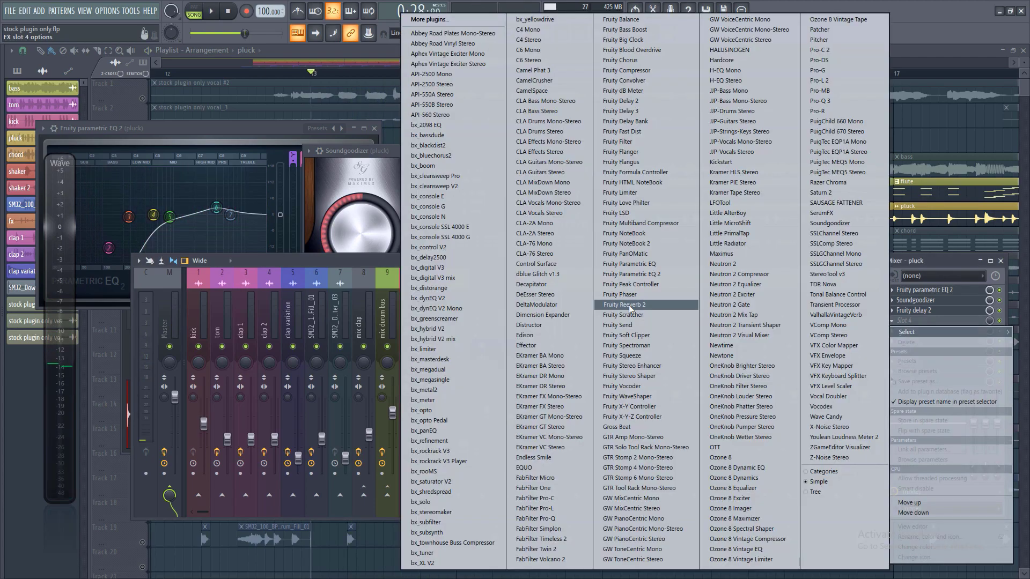
left_click(629, 305)
right_click(337, 206)
left_click(359, 212)
left_click_drag(353, 202, 353, 200)
- Lower the pluck fader to about -18.1 dB during playback and listen to it together with the drums, bass and flute
left_click_drag(558, 435, 558, 440)
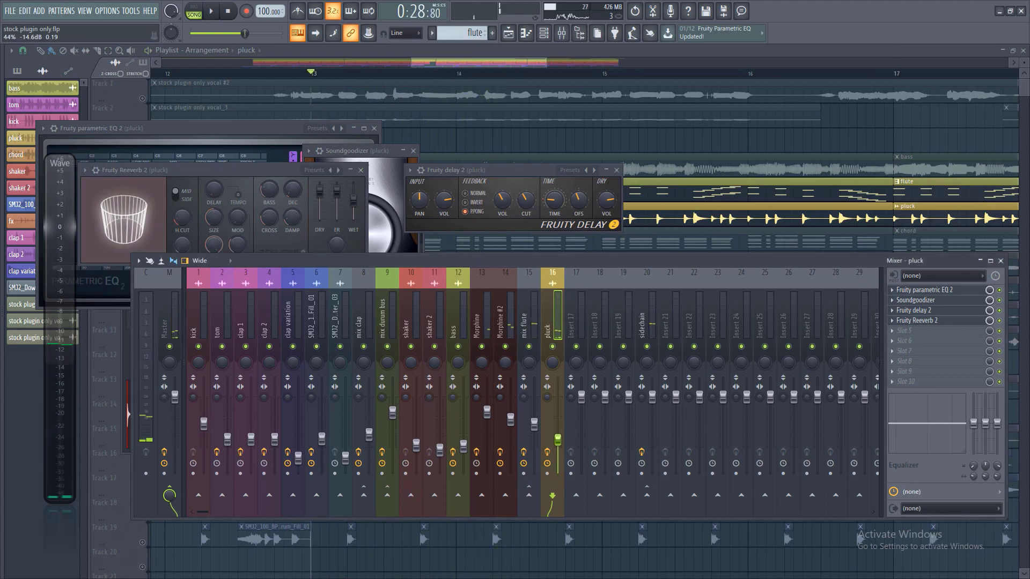
key("space")
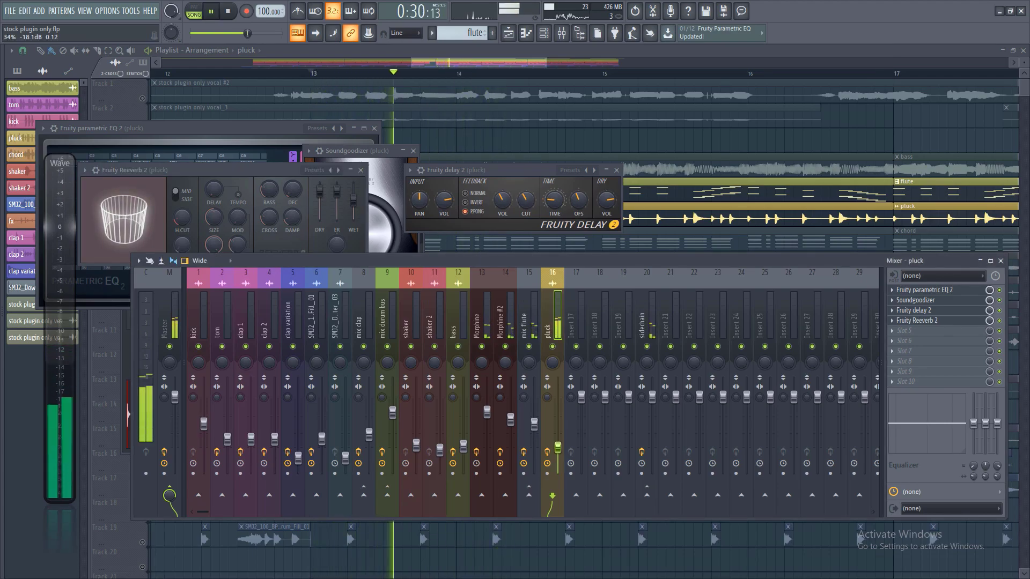
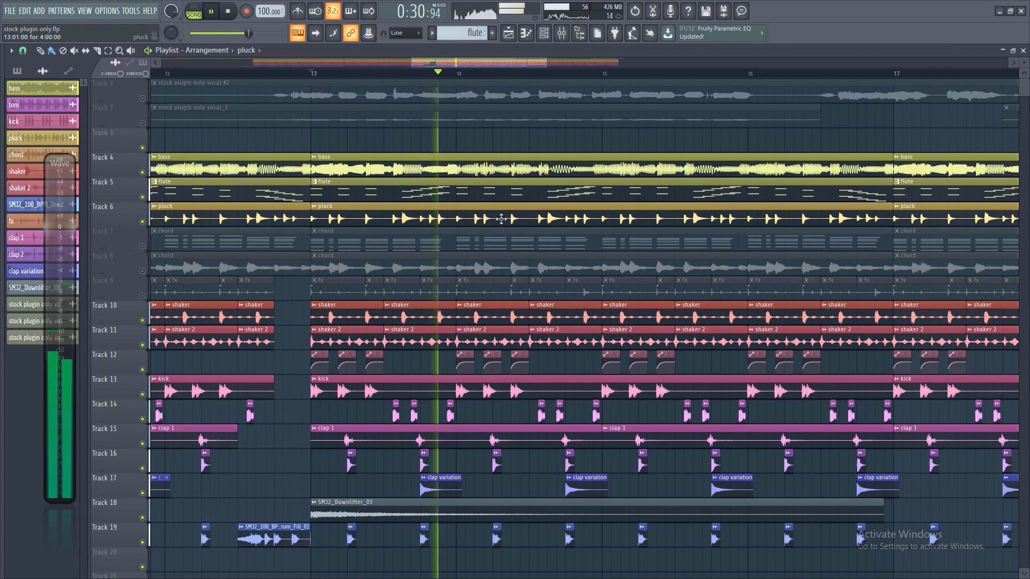
left_click_drag(555, 64, 576, 63)
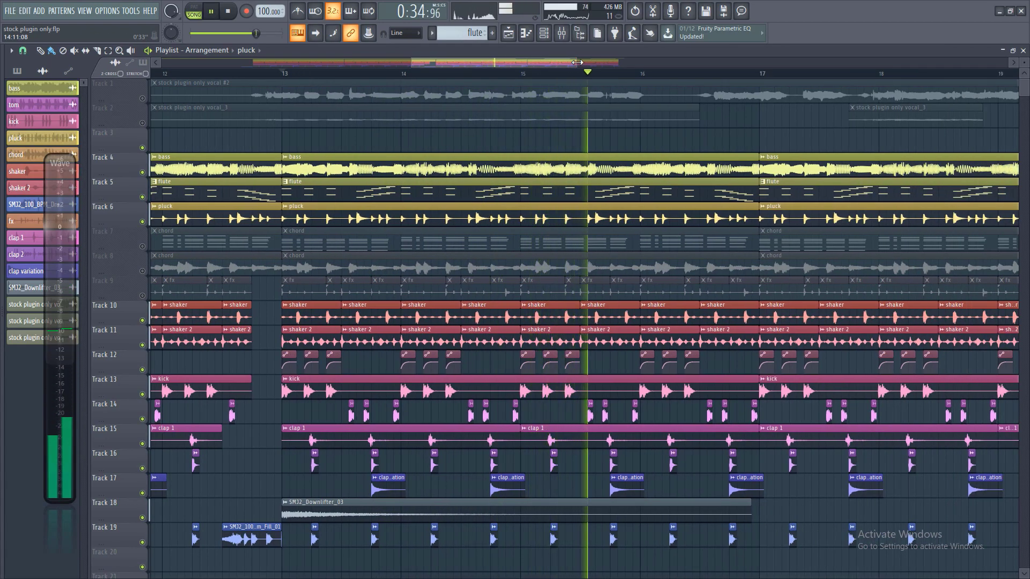
key("space")
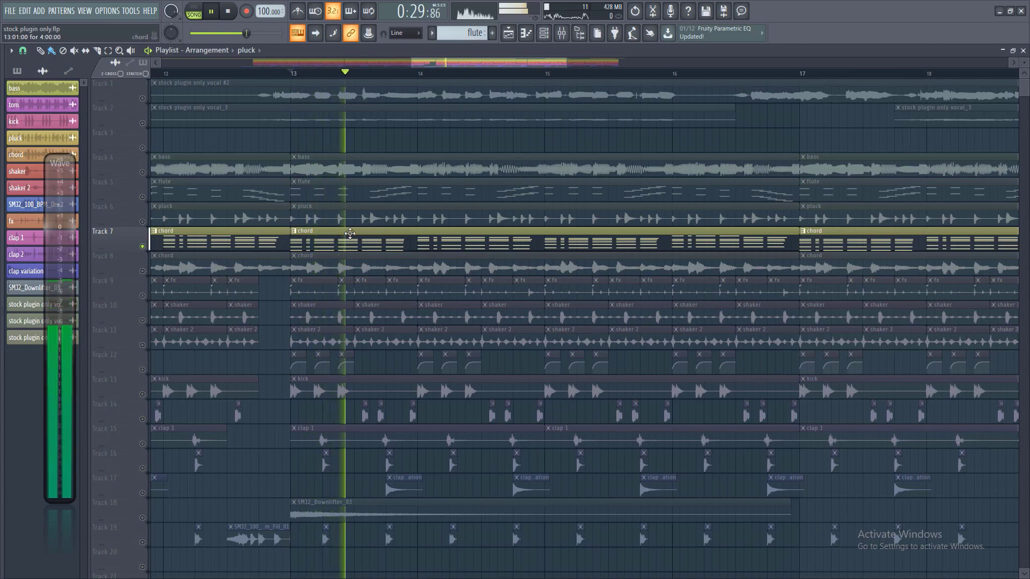
- Stop the soloed chord playback and rename mixer insert 19 to "mix chord"
key("space")
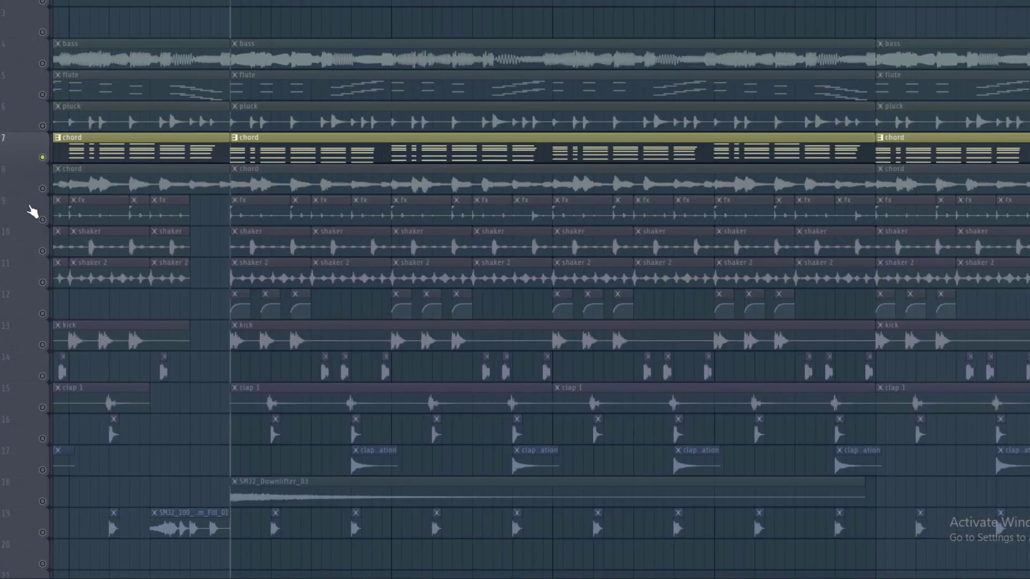
left_click(46, 196)
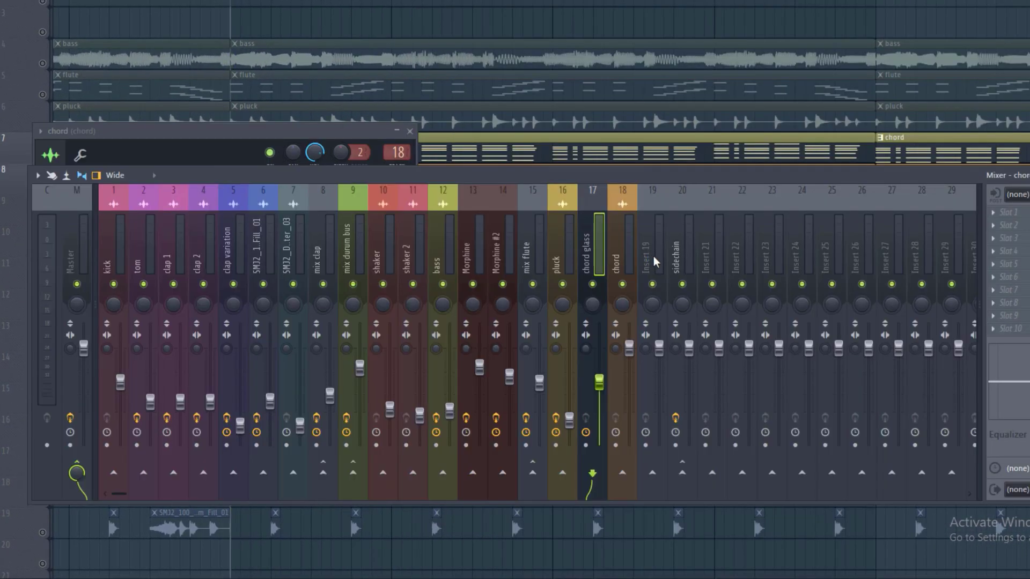
right_click(653, 256)
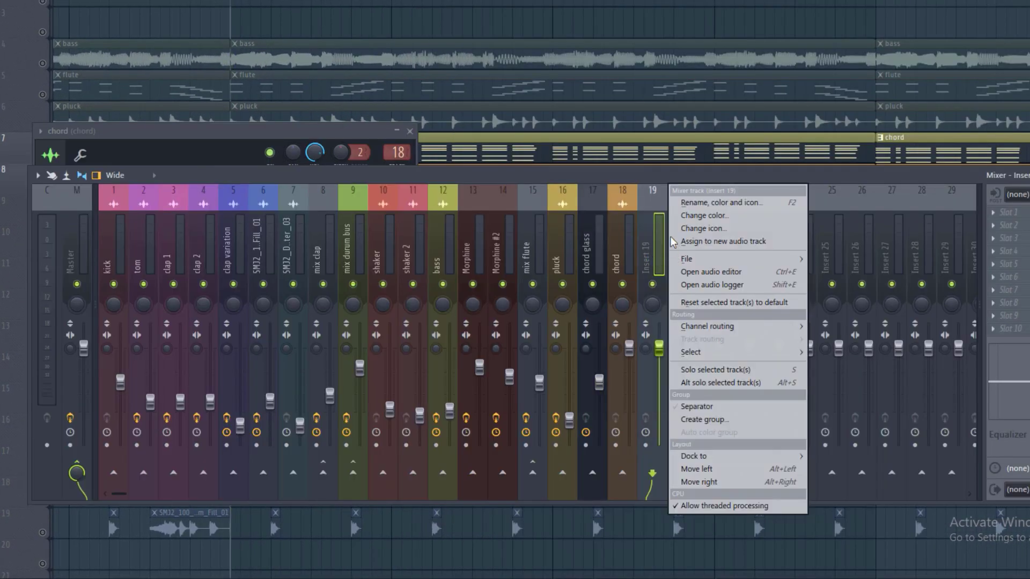
left_click(653, 252)
right_click(653, 252)
left_click(687, 200)
type("mix chord")
key("Return")
- Route the chord glass insert only to the mix chord insert
left_click(595, 242)
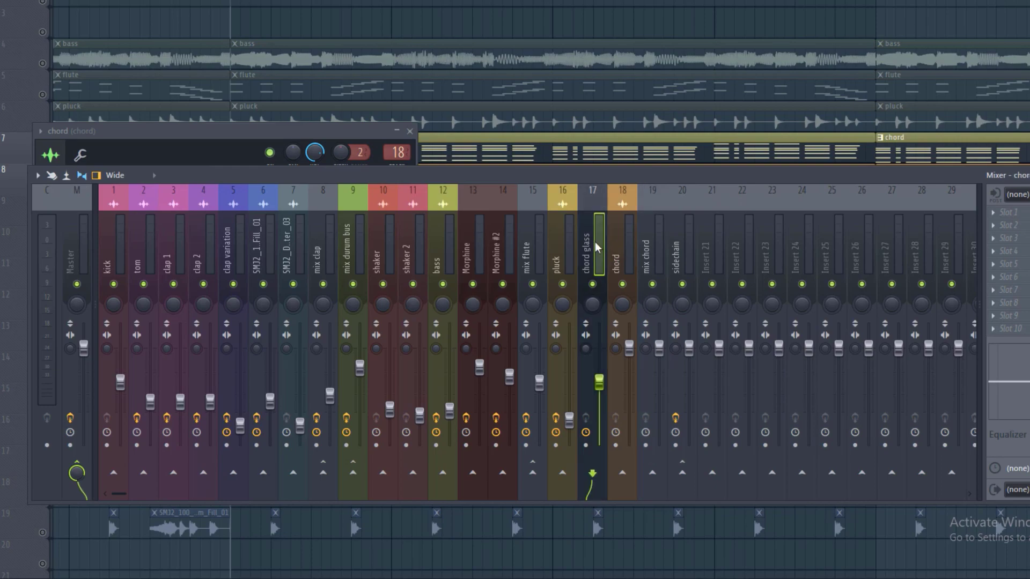
right_click(652, 473)
left_click(692, 430)
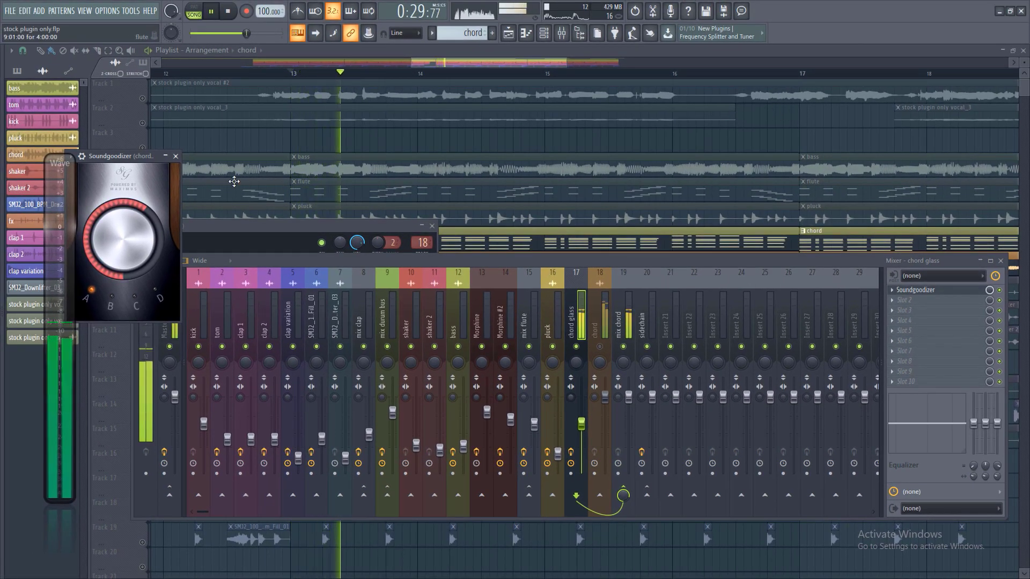
- Lower the chord glass fader to about -11.3 dB and the chord fader to about -7.4 dB during playback
left_click_drag(110, 161, 184, 161)
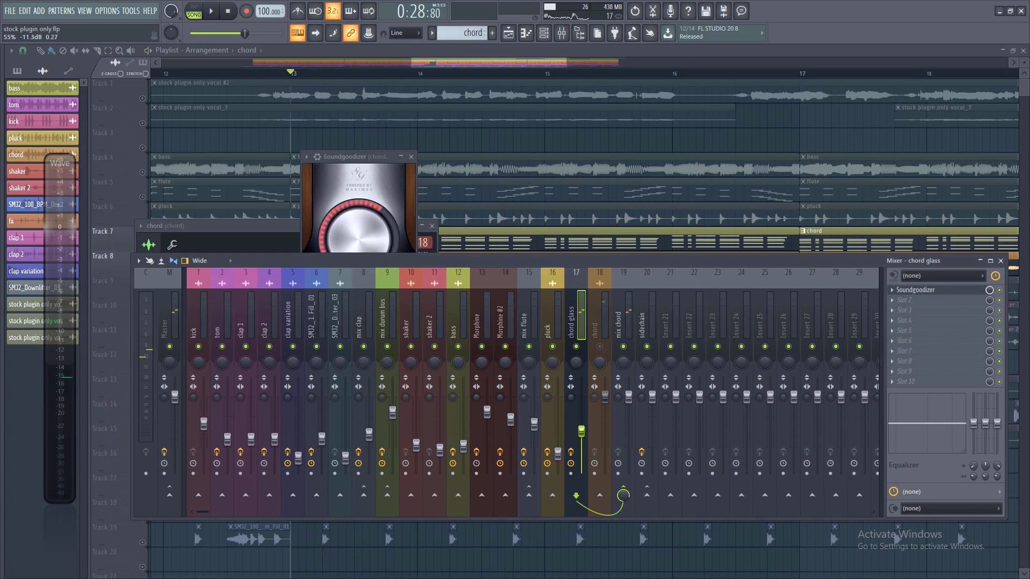
left_click_drag(604, 397, 605, 421)
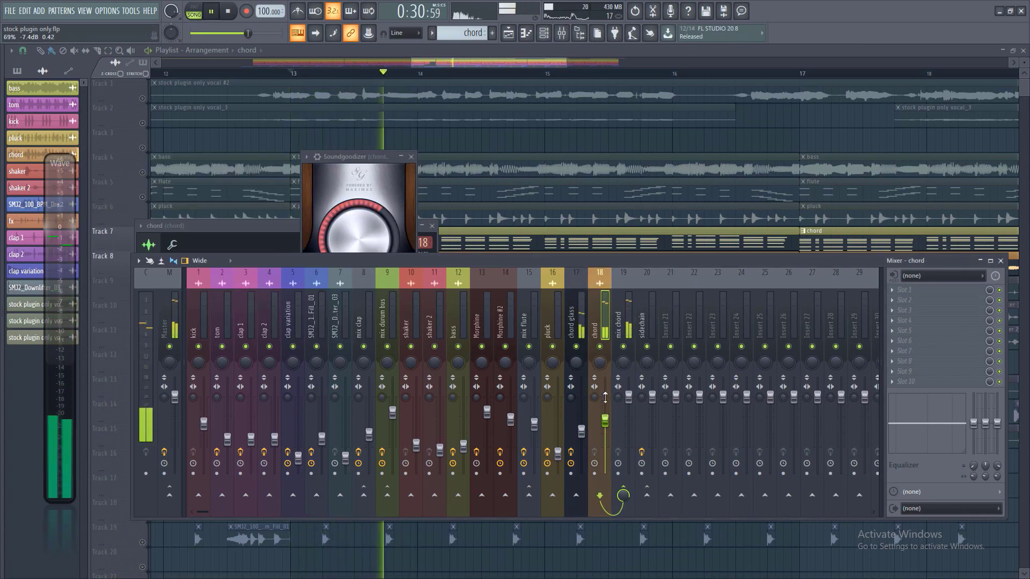
- Mute the chord glass insert and listen to the chord insert on its own
left_click(577, 348)
key("space")
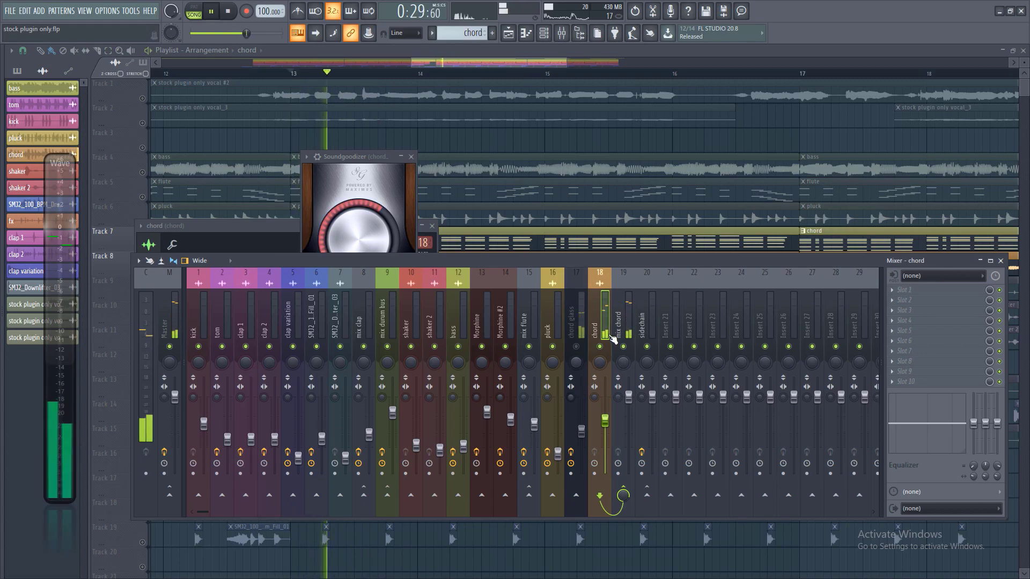
key("space")
- Add Fruity Parametric EQ 2 to the chord insert with the 40Hz cut preset and move its low cut to a higher frequency
left_click(894, 290)
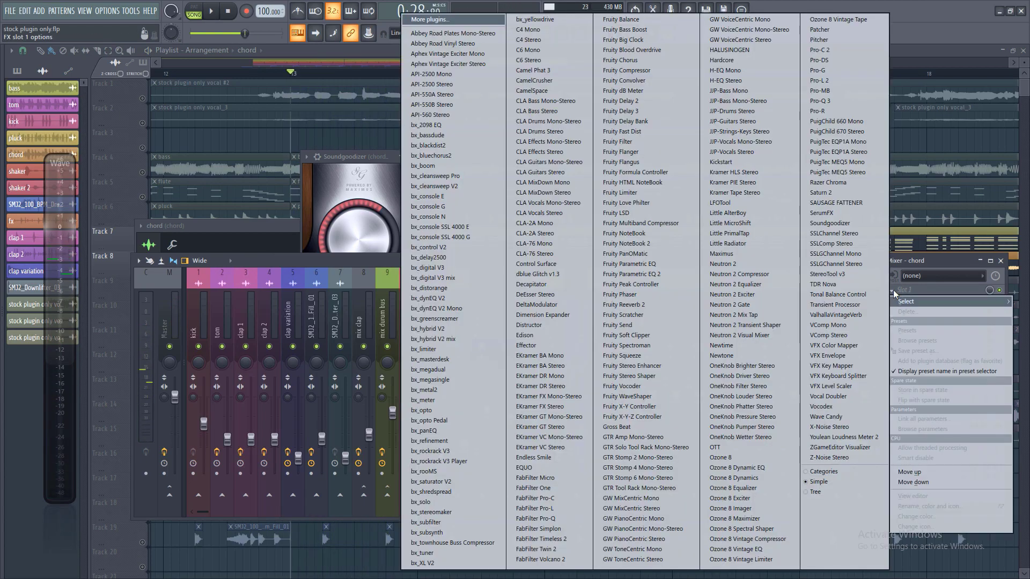
left_click(662, 272)
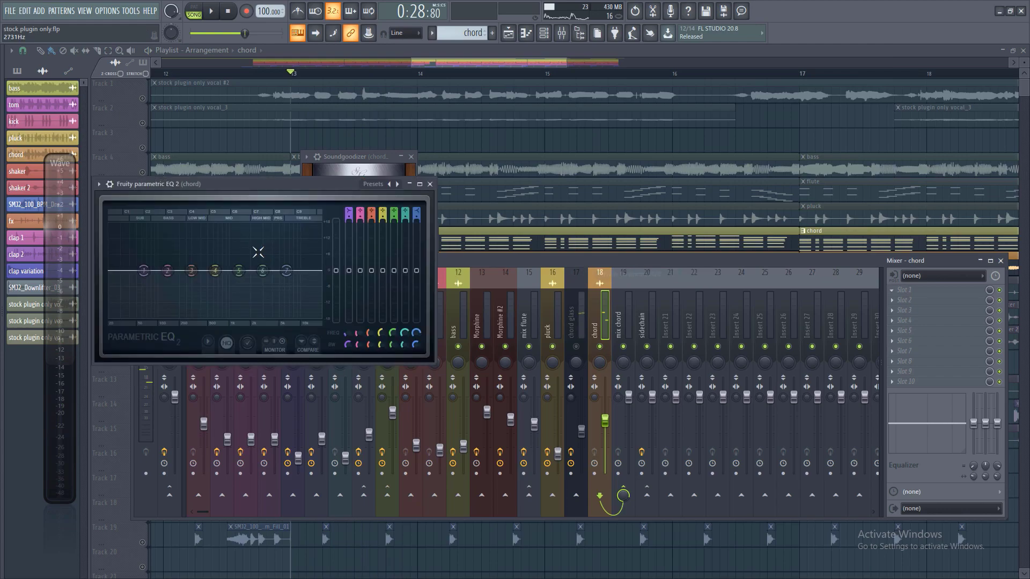
right_click(396, 186)
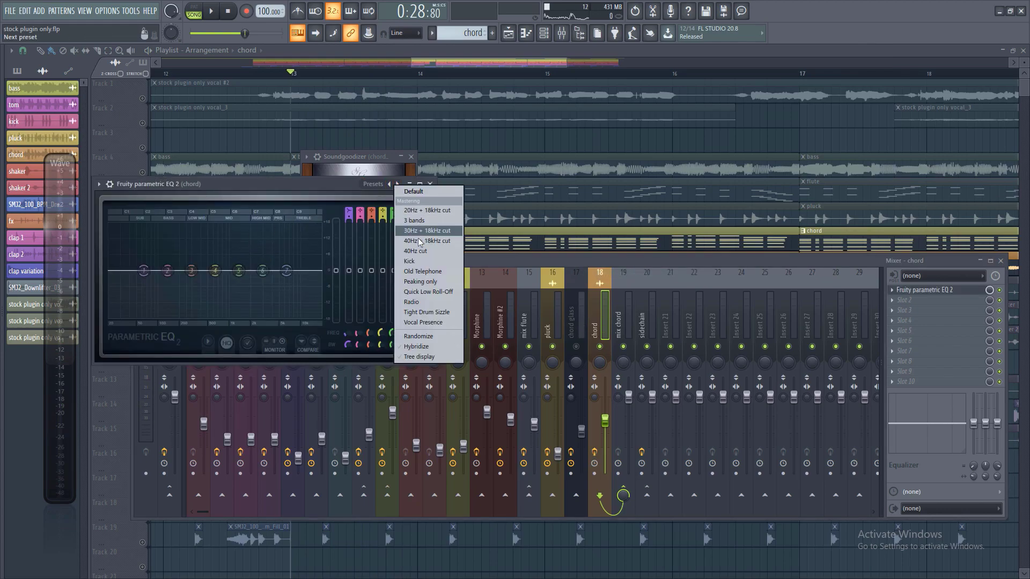
left_click(415, 250)
key("space")
left_click_drag(120, 271, 165, 271)
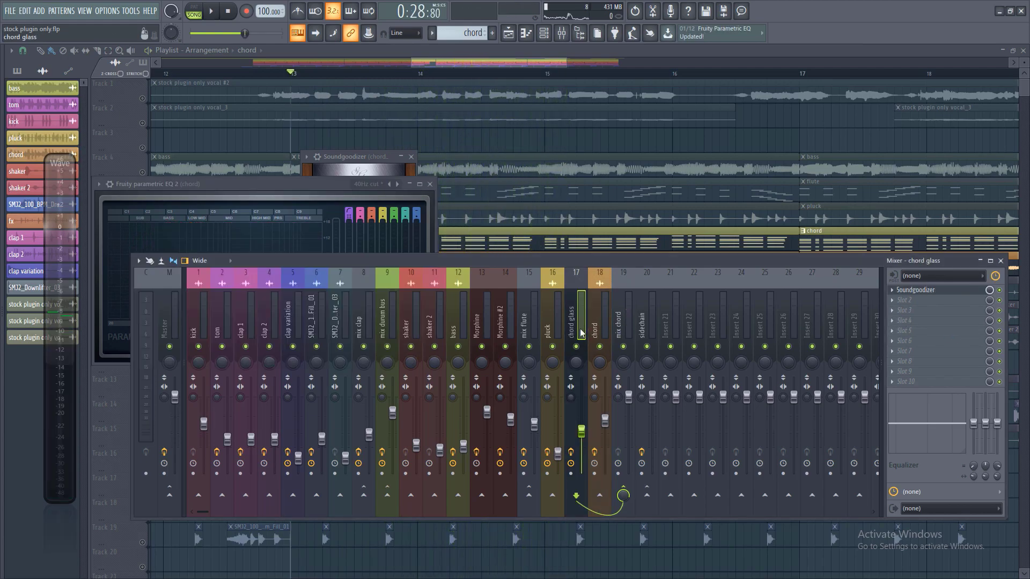
- Lower the chord insert's fader further during playback to balance it against chord glass
key("space")
left_click(602, 327)
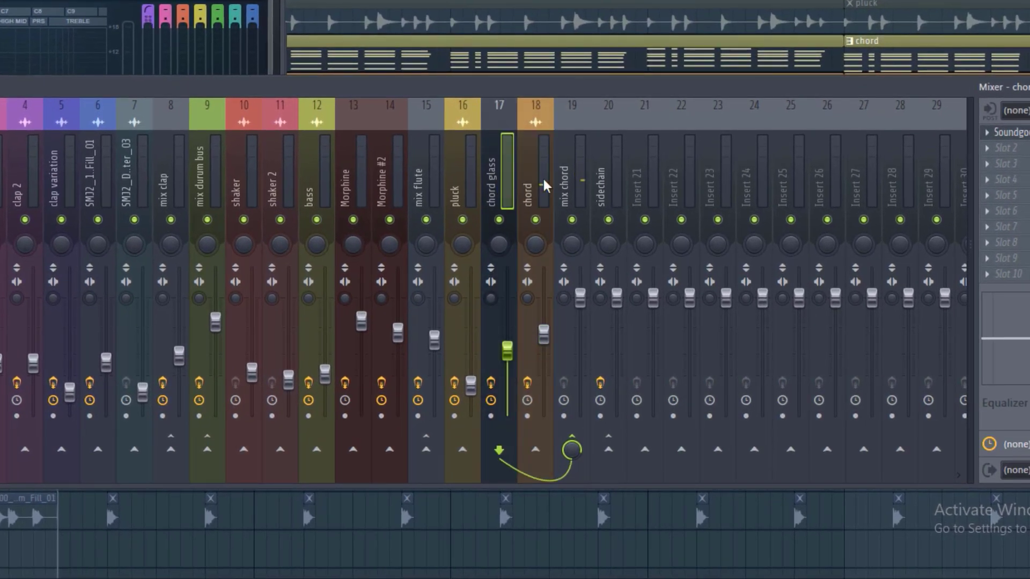
left_click(464, 201)
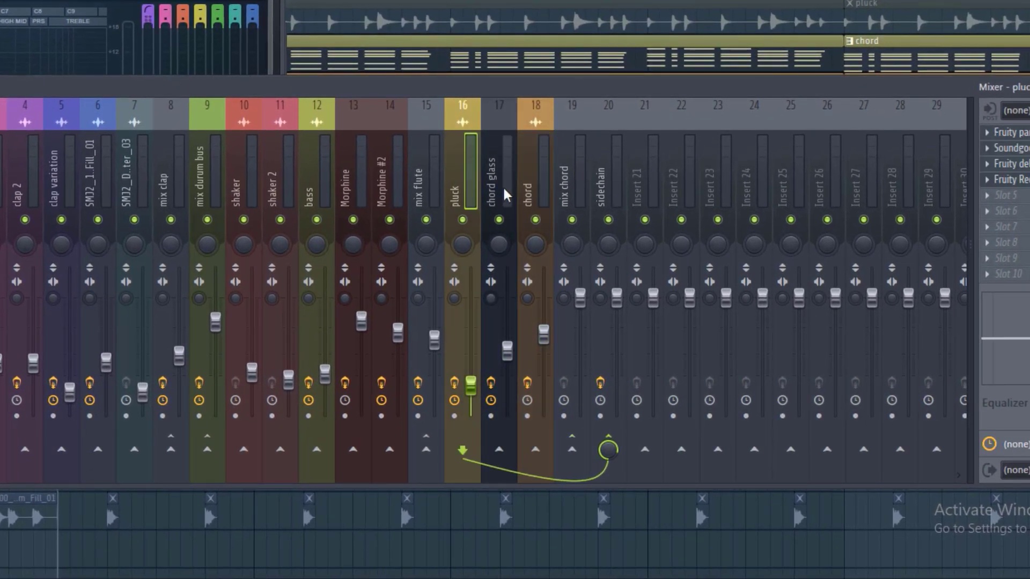
left_click(512, 158)
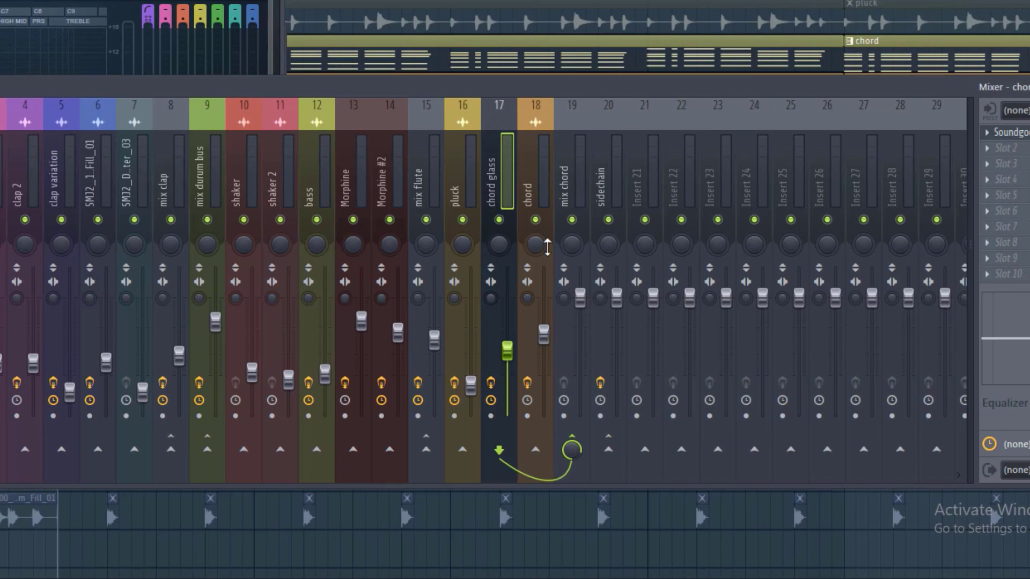
left_click(548, 215)
left_click_drag(546, 337, 545, 360)
key("space")
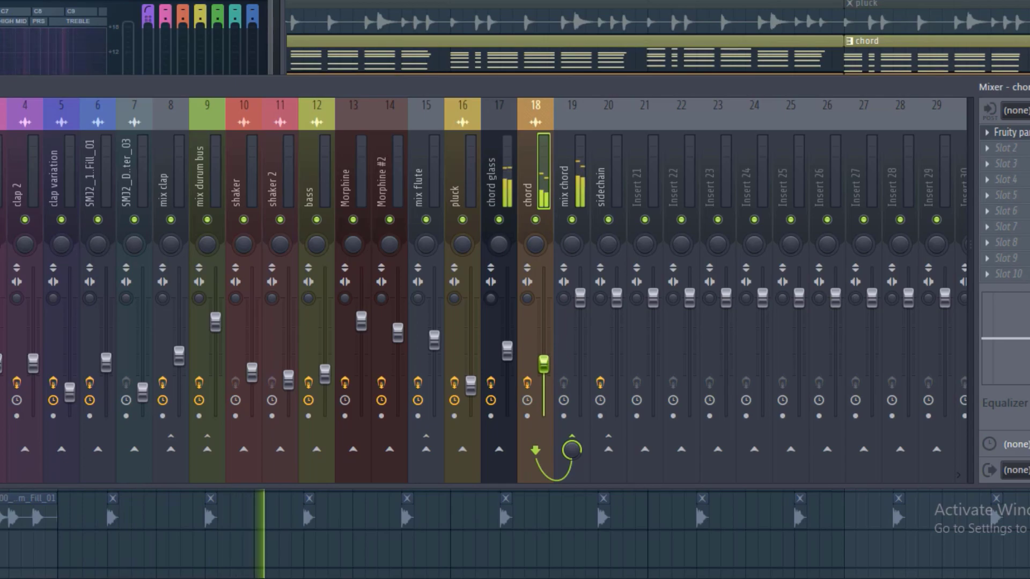
left_click_drag(544, 364, 543, 369)
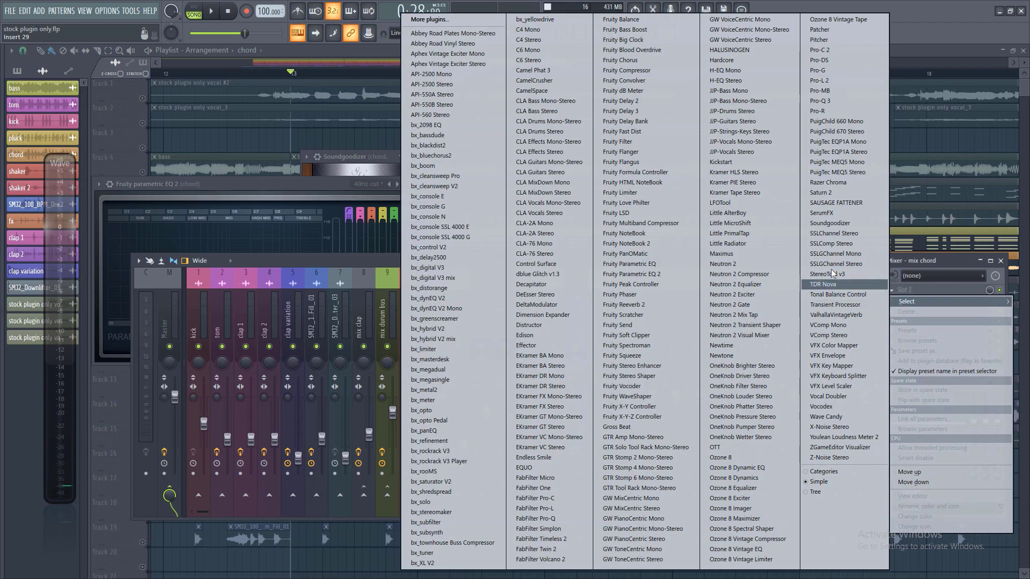
- Add Soundgoodizer in mode C to the mix chord insert and listen to the grouped chords
left_click(832, 223)
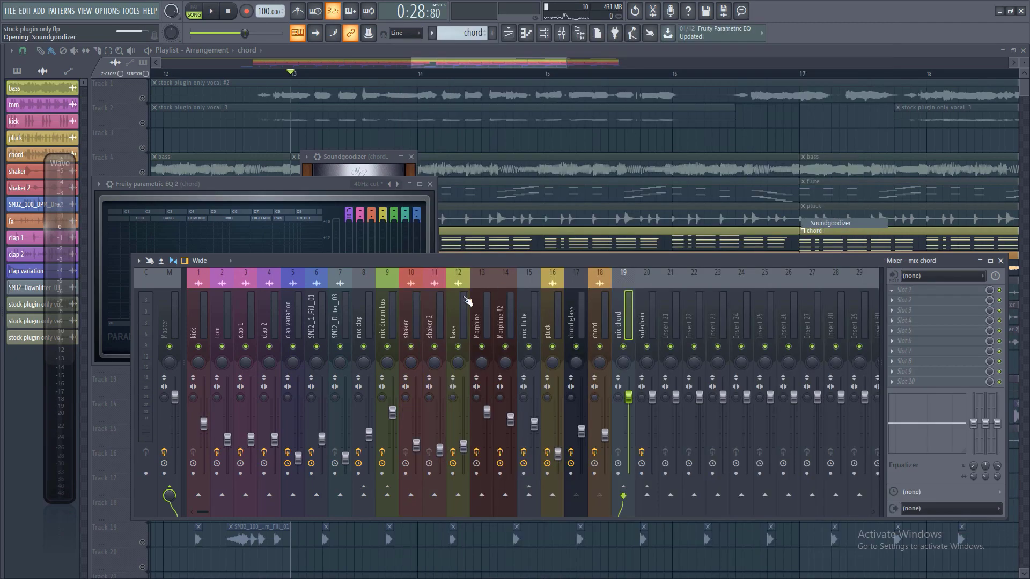
key("space")
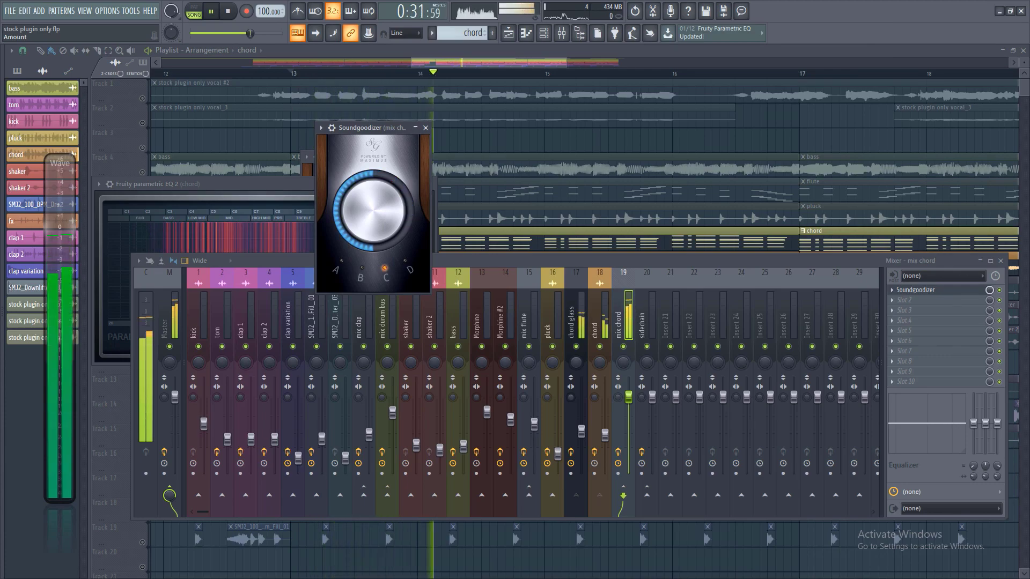
key("space")
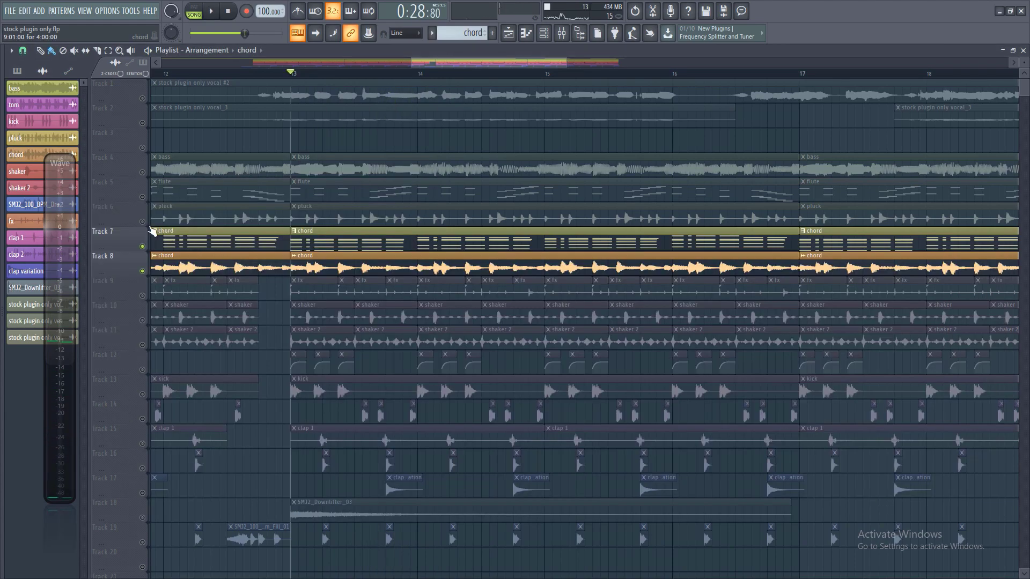
- Enable the pluck and flute tracks alongside the chords and lower the mix chord fader during playback
left_click(142, 221)
left_click(142, 197)
key("space")
left_click(562, 34)
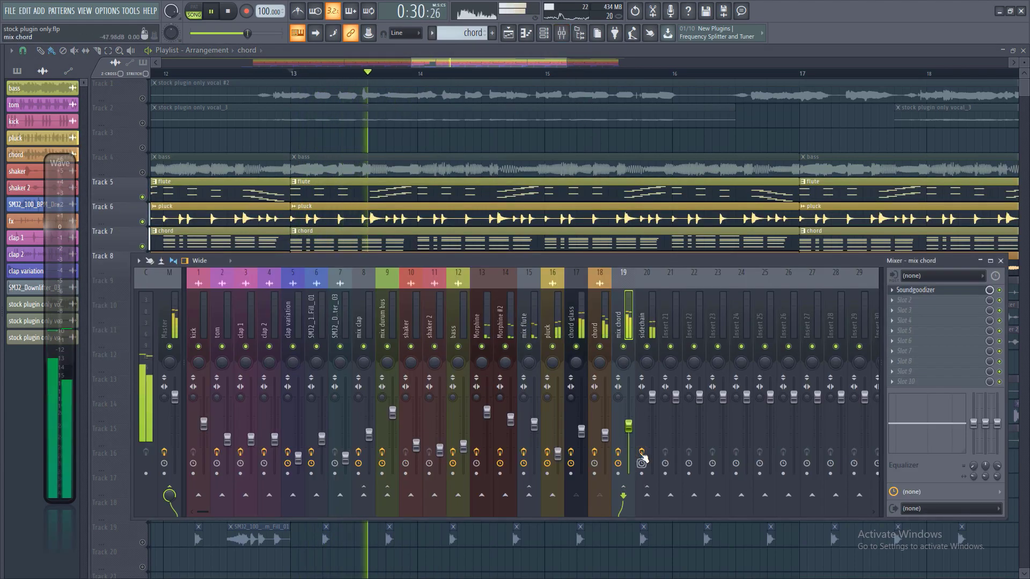
- Add Fruity Parametric EQ 2 with a low cut to the mix chord insert, boosting band 6 and lowering band 7
key("space")
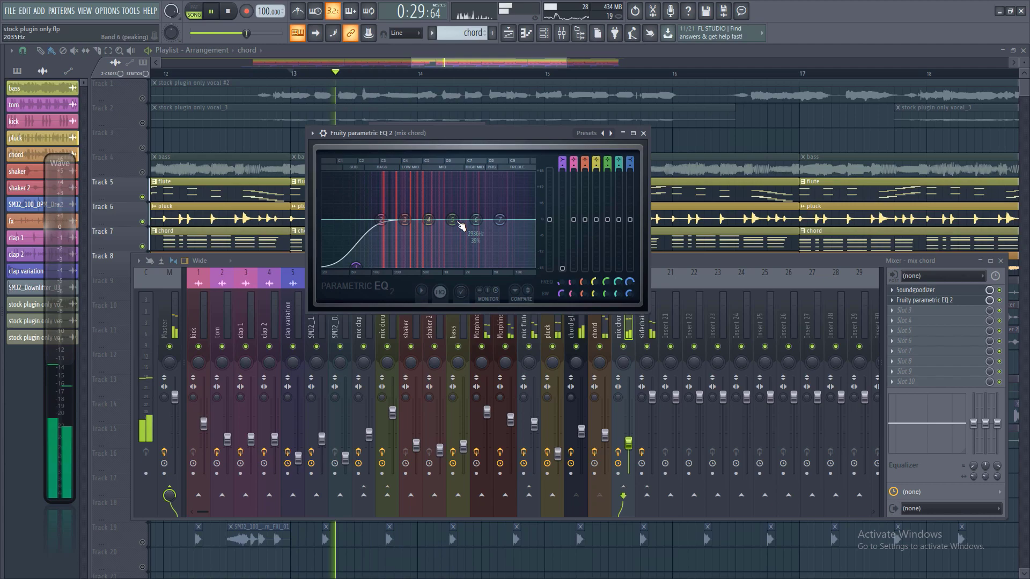
key("space")
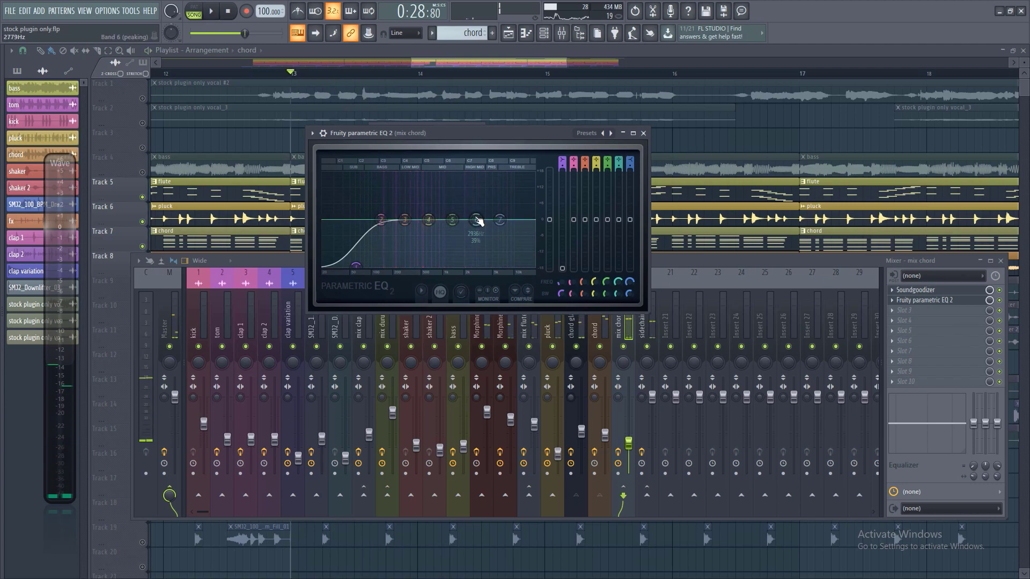
key("space")
left_click_drag(475, 215, 507, 230)
key("space")
key("space")
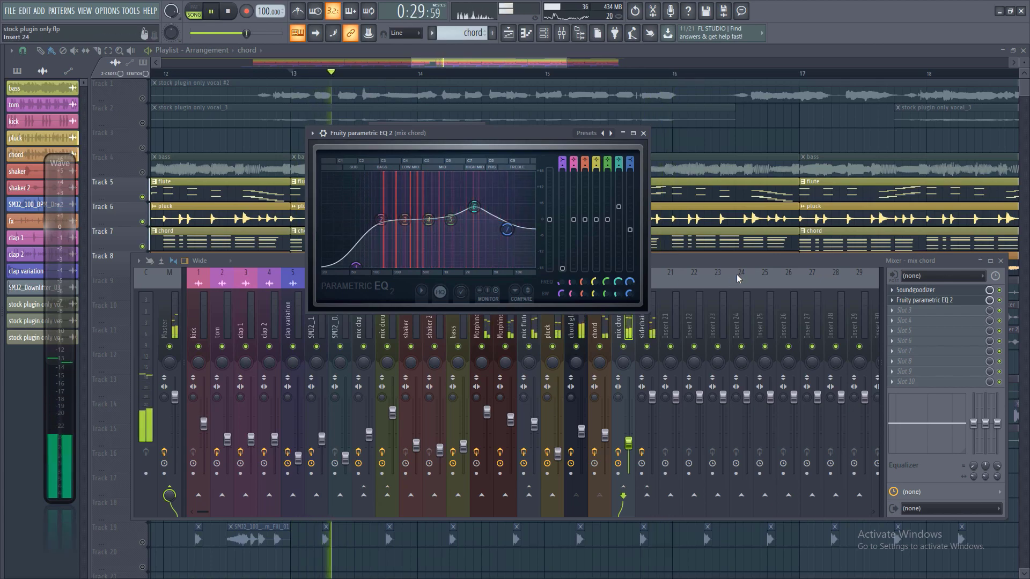
- Route the mix chord insert only to the sidechain insert
left_click(682, 261)
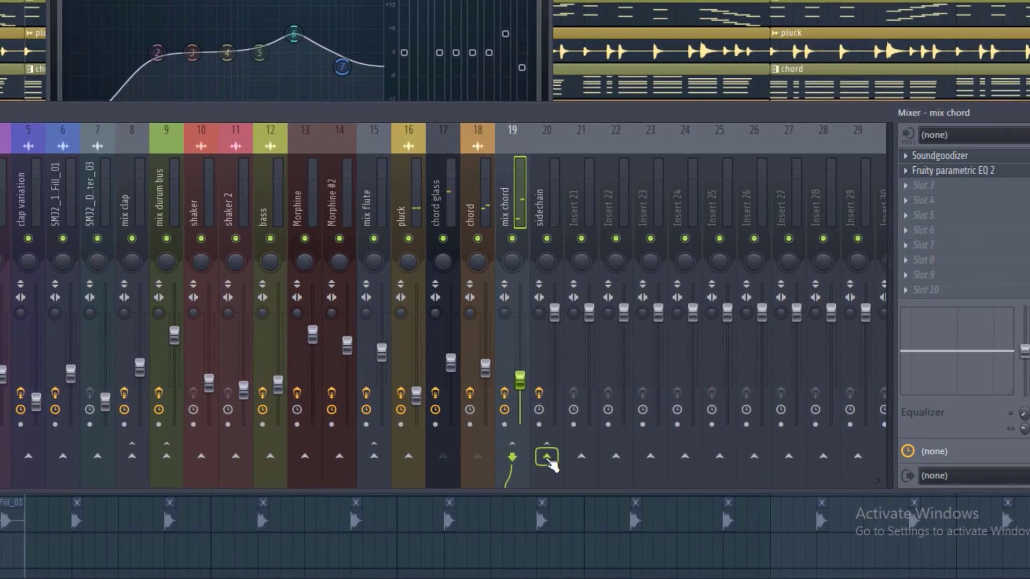
right_click(547, 457)
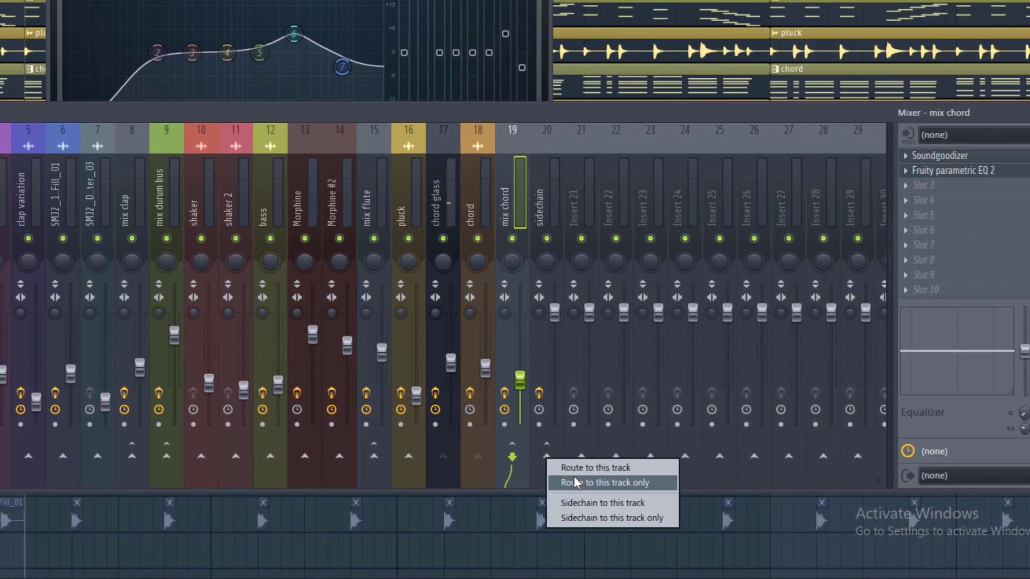
left_click(572, 478)
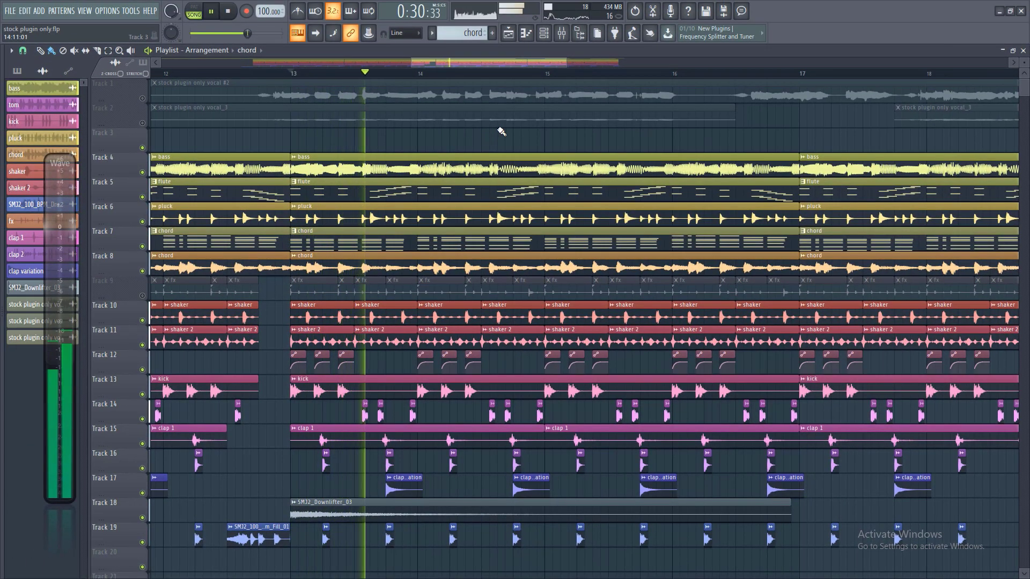
- Listen to the full beat without fx and vocals, running a project macro between playbacks
left_click_drag(568, 64, 576, 64)
key("space")
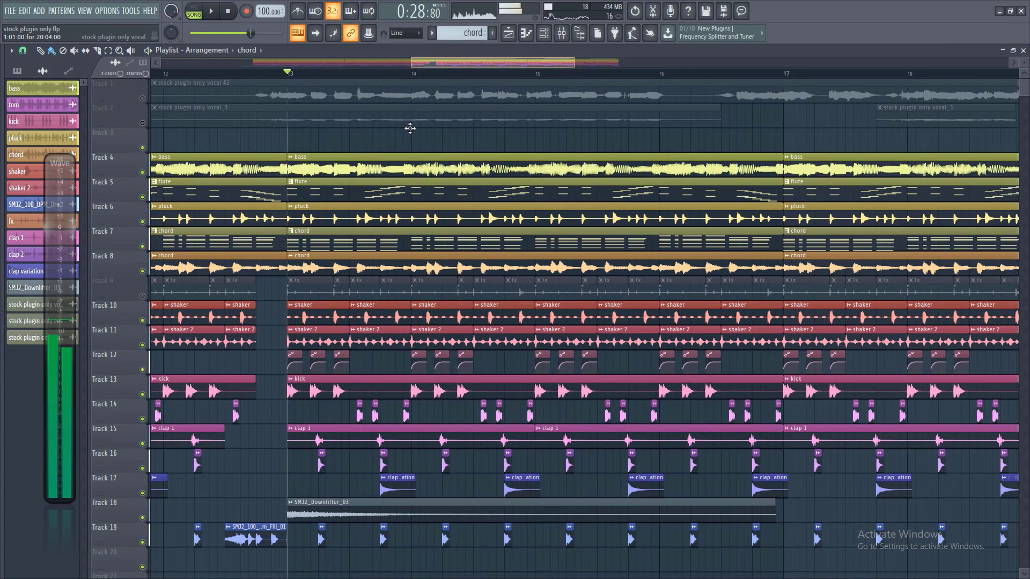
left_click(84, 9)
left_click(127, 175)
left_click(134, 13)
mouse_move(150, 46)
left_click(275, 124)
left_click(508, 33)
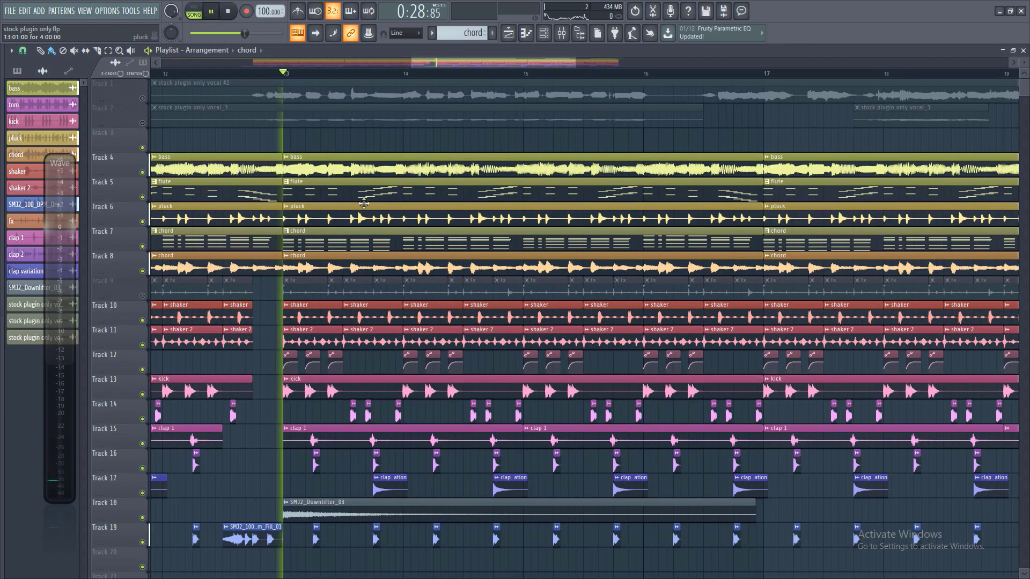
left_click_drag(576, 64, 579, 67)
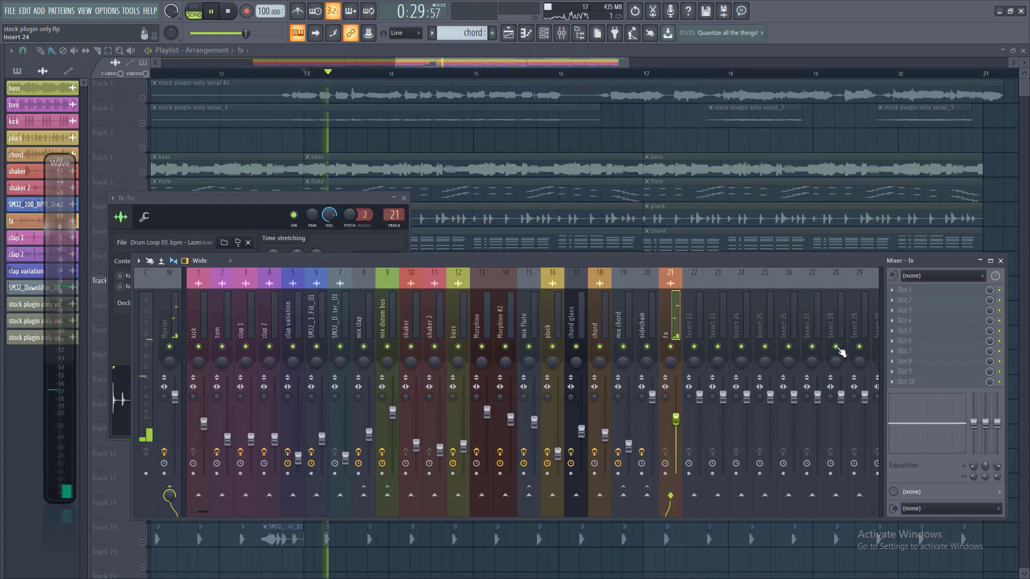
- Add Fruity Parametric EQ 2 to the fx insert and cut its low frequencies with bands 1 to 4 during playback
key("space")
left_click(892, 295)
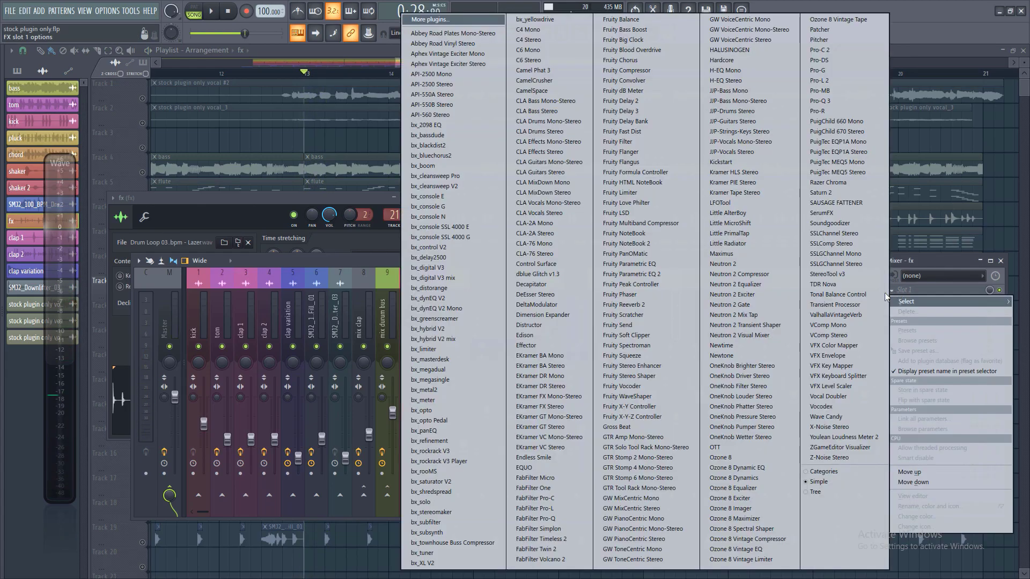
left_click(661, 276)
left_click_drag(116, 242, 169, 290)
key("space")
left_click_drag(139, 243, 130, 263)
left_click_drag(210, 229, 189, 248)
left_click_drag(217, 289, 206, 290)
left_click_drag(240, 229, 213, 236)
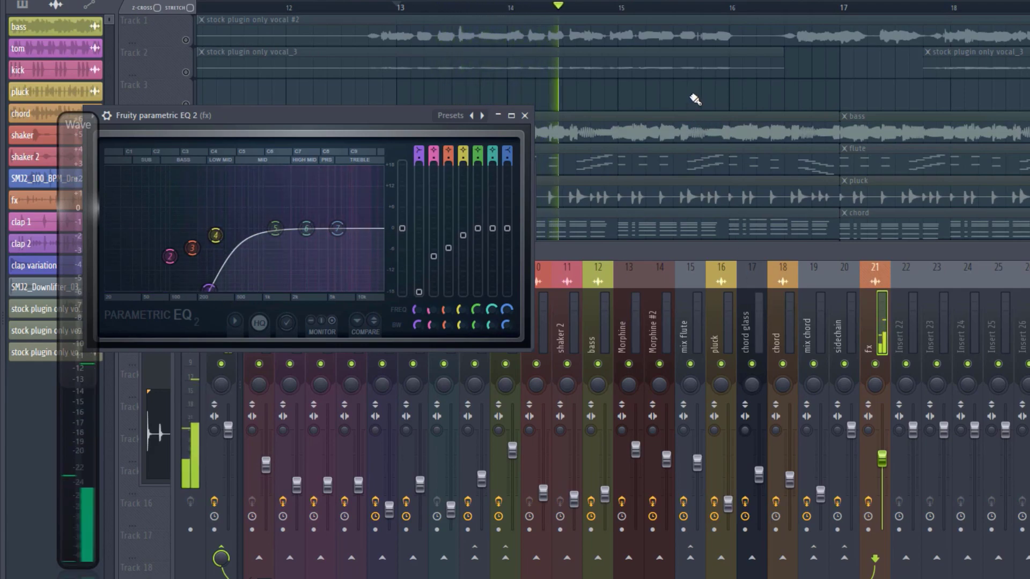
- Enable the pluck track and both chord tracks alongside the soloed fx track and listen to them together
left_click_drag(186, 265, 185, 201)
key("space")
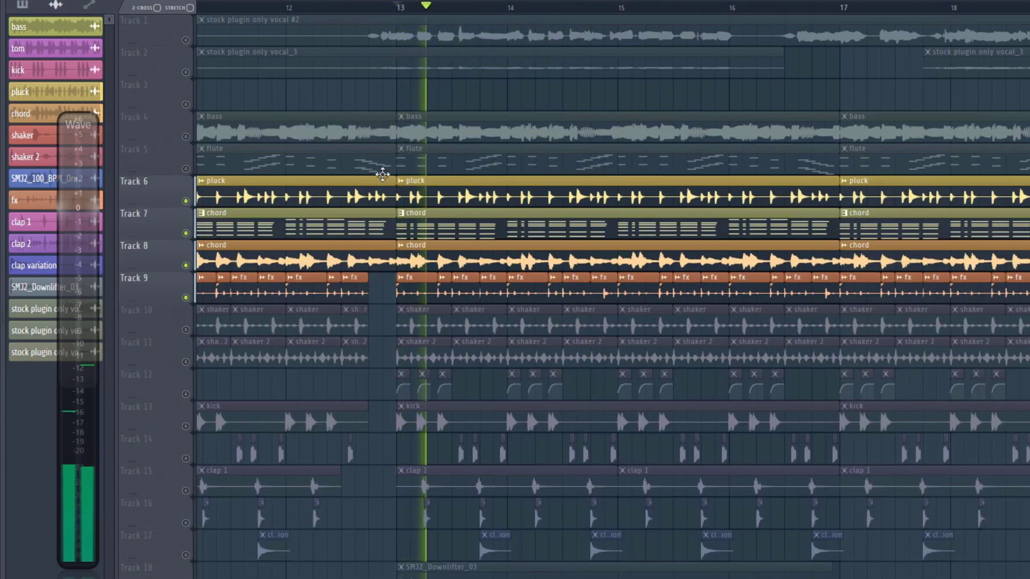
key("F9")
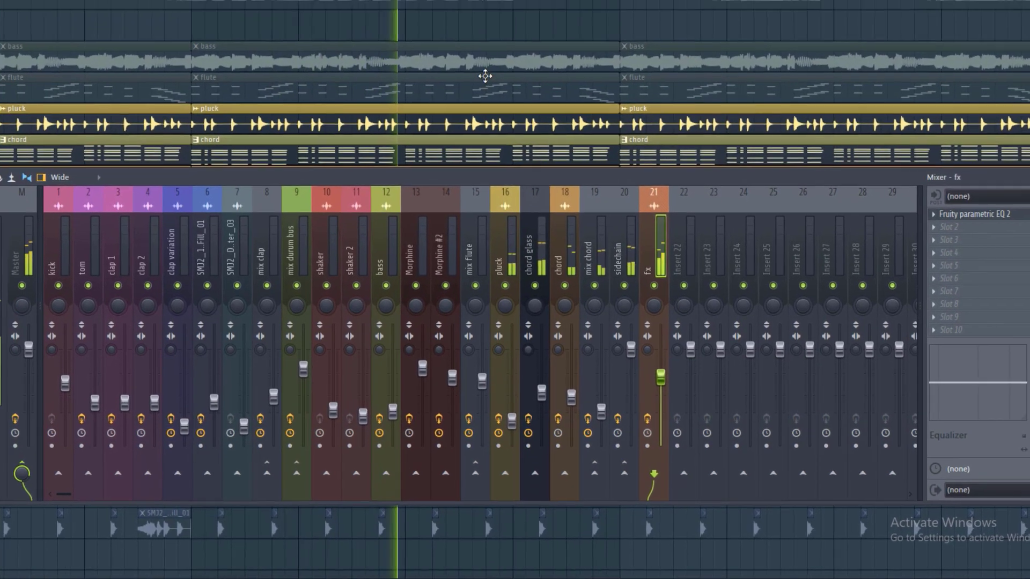
key("F9")
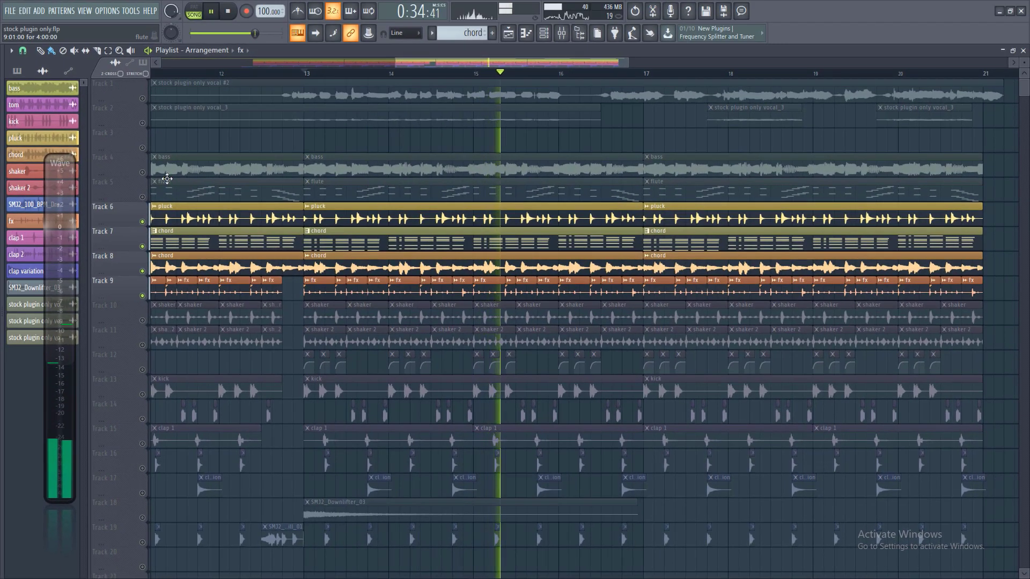
key("space")
- Bring back all tracks except the two vocal tracks and listen to the full beat
right_click(142, 172)
right_click(142, 172)
left_click_drag(142, 122, 142, 98)
key("space")
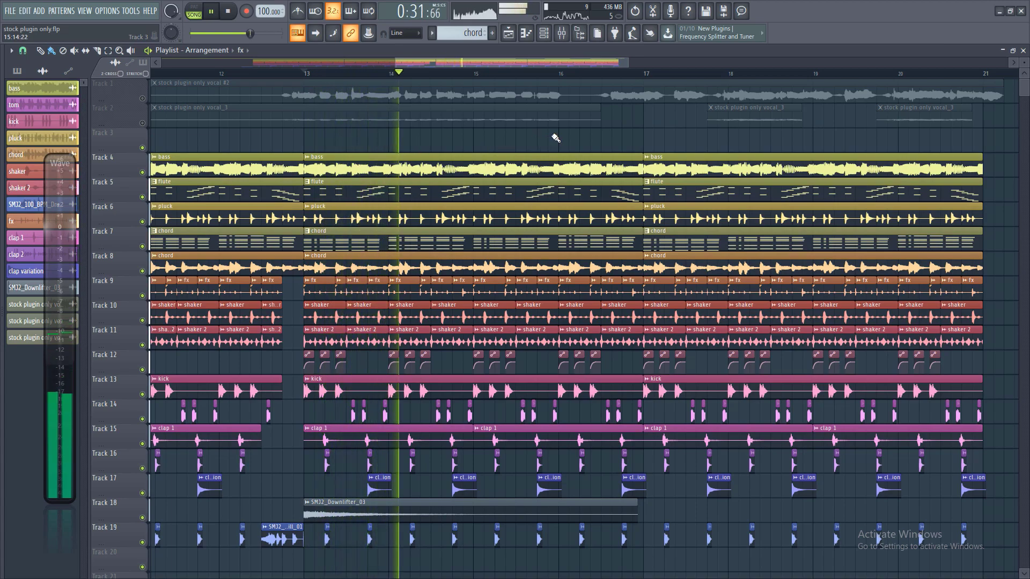
left_click_drag(627, 63, 601, 64)
key("space")
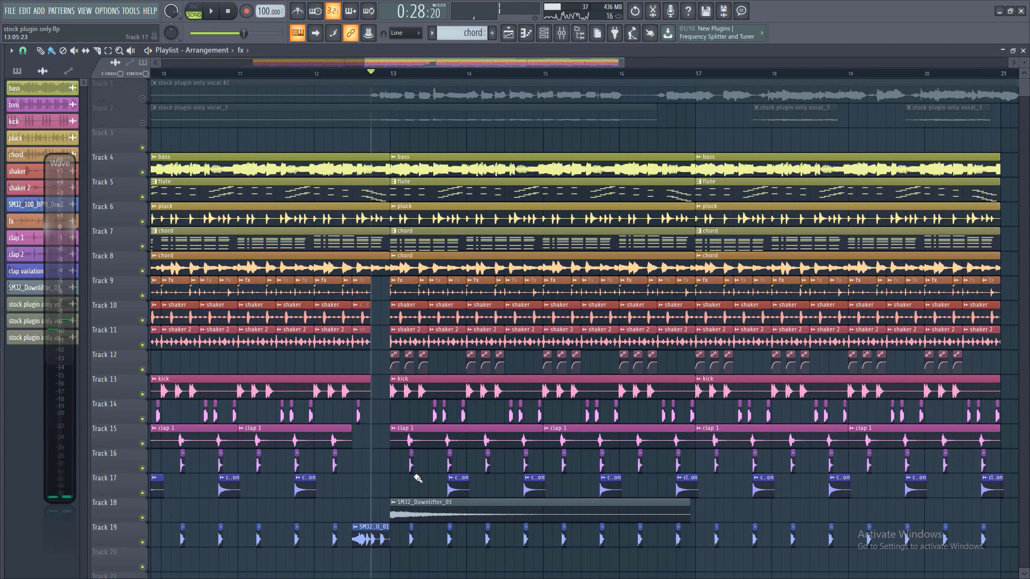
- Open the SMJ2_Downlifter_03 clip on track 18 and raise the fader of its mixer insert
double_click(435, 513)
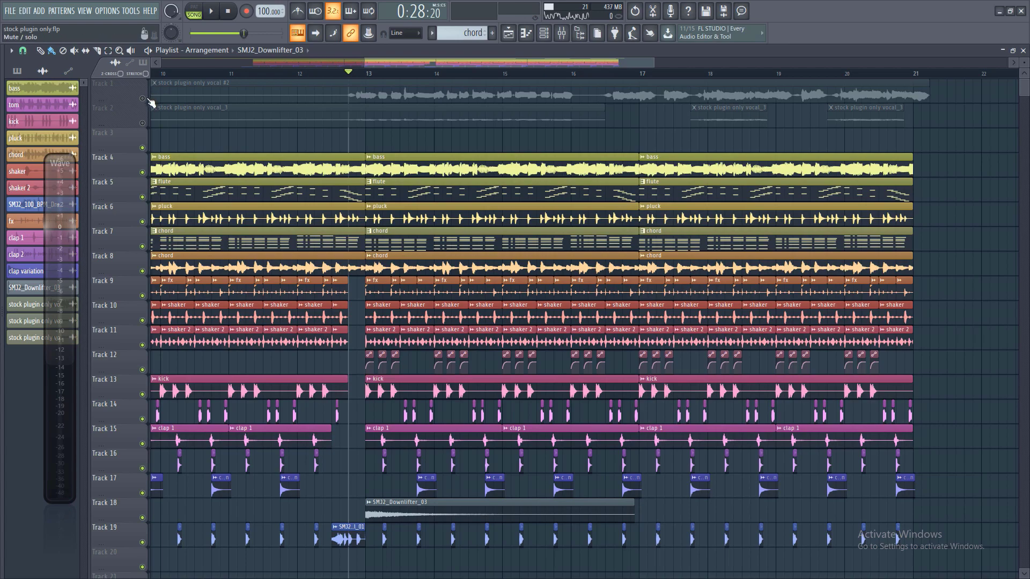
- Solo the "stock plugin only vocal #2" track, assign it to mixer insert 22, and play it with the full beat
right_click(142, 99)
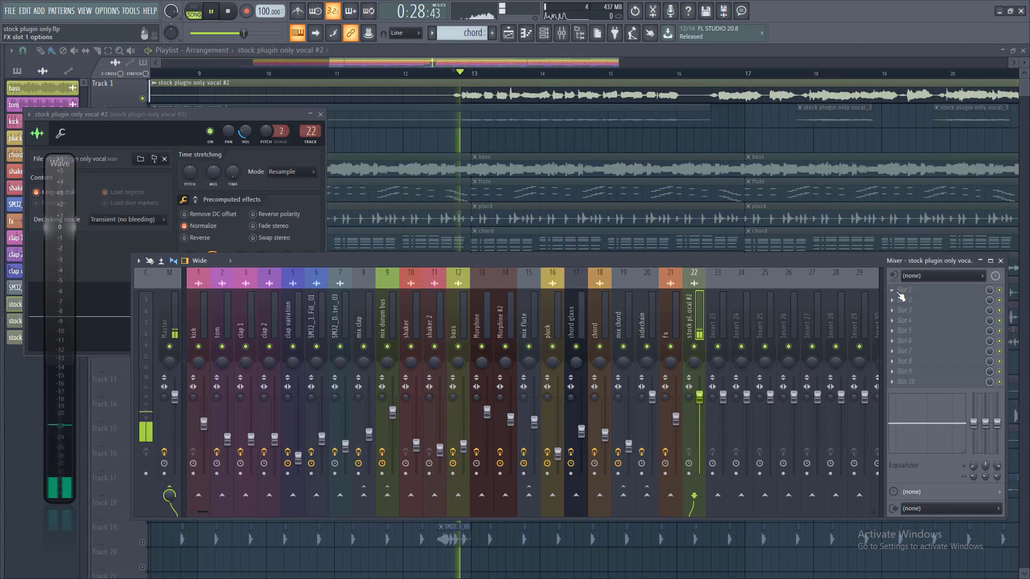
left_click(899, 291)
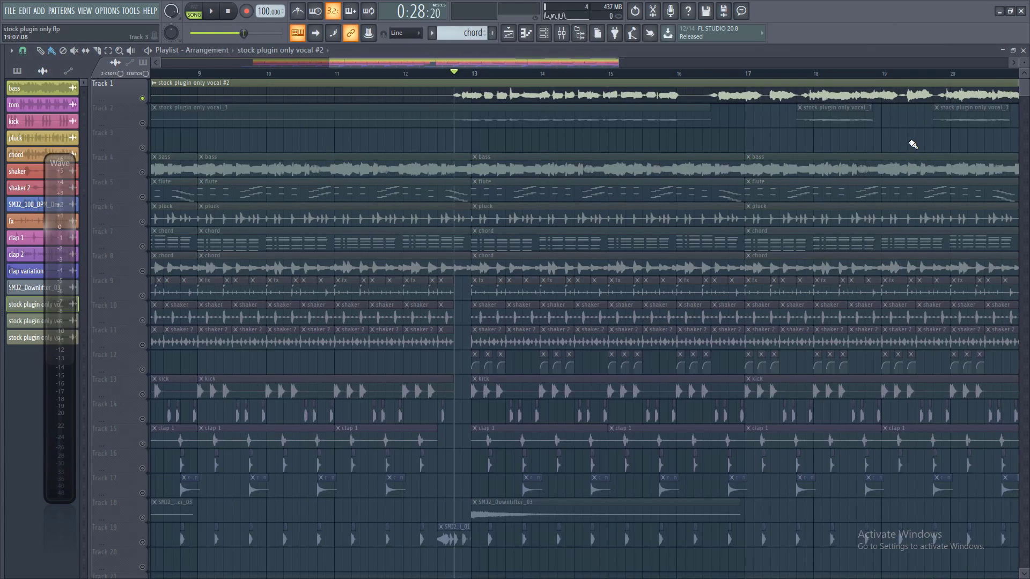
key("space")
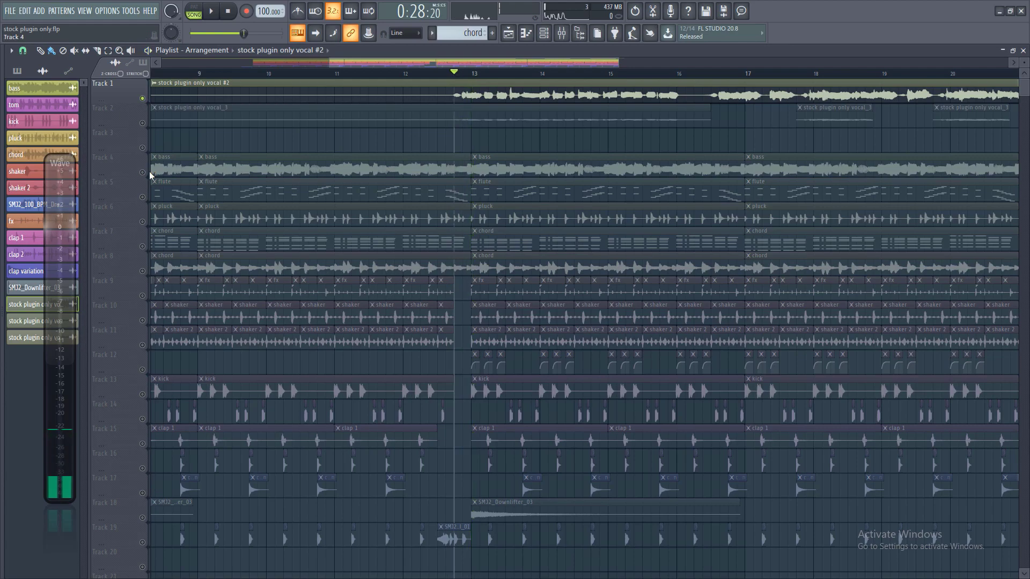
key("F9")
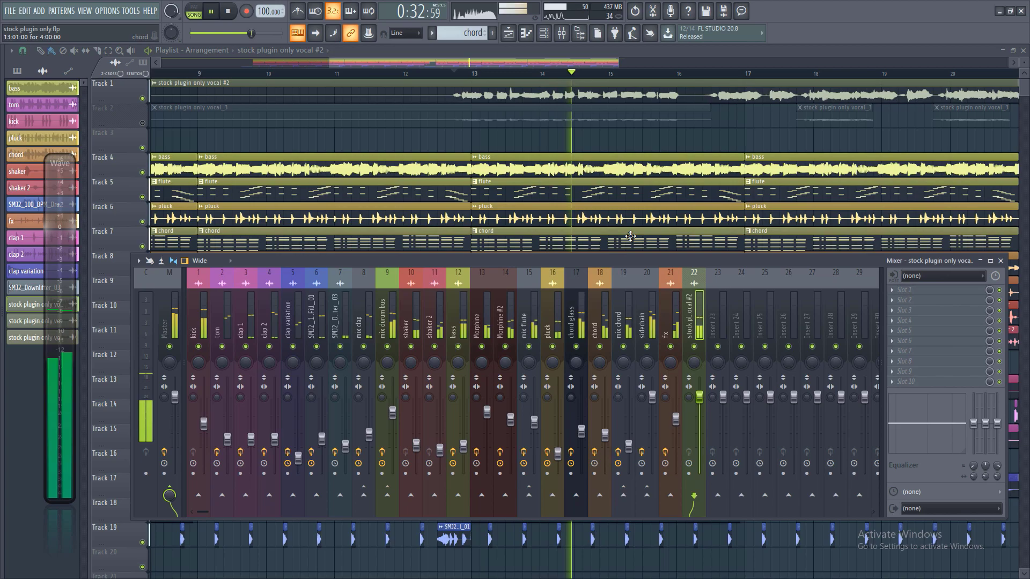
- Stop the playback, move the mixer out of the way and set the playlist snap to Bar
key("space")
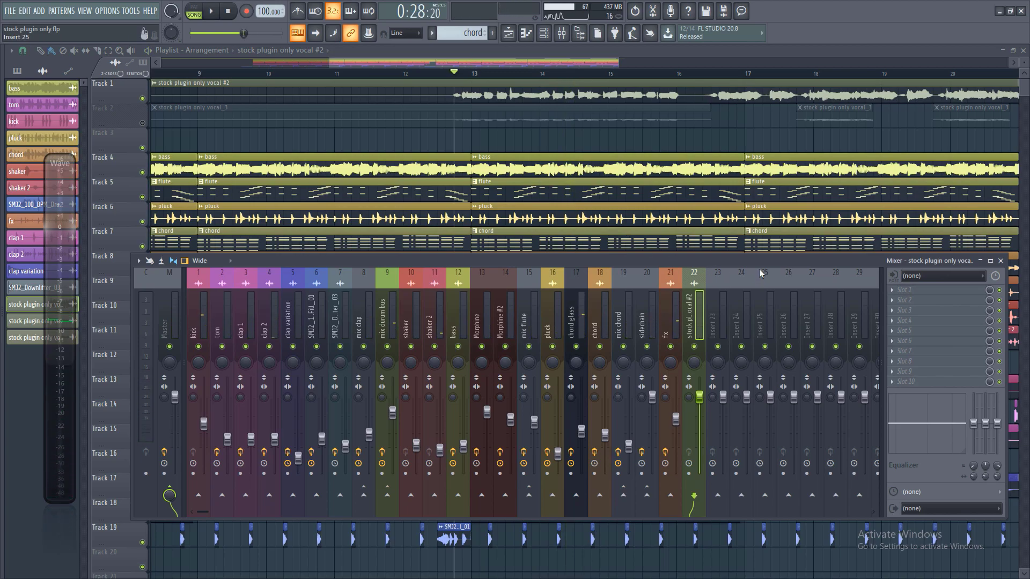
left_click_drag(752, 259, 719, 255)
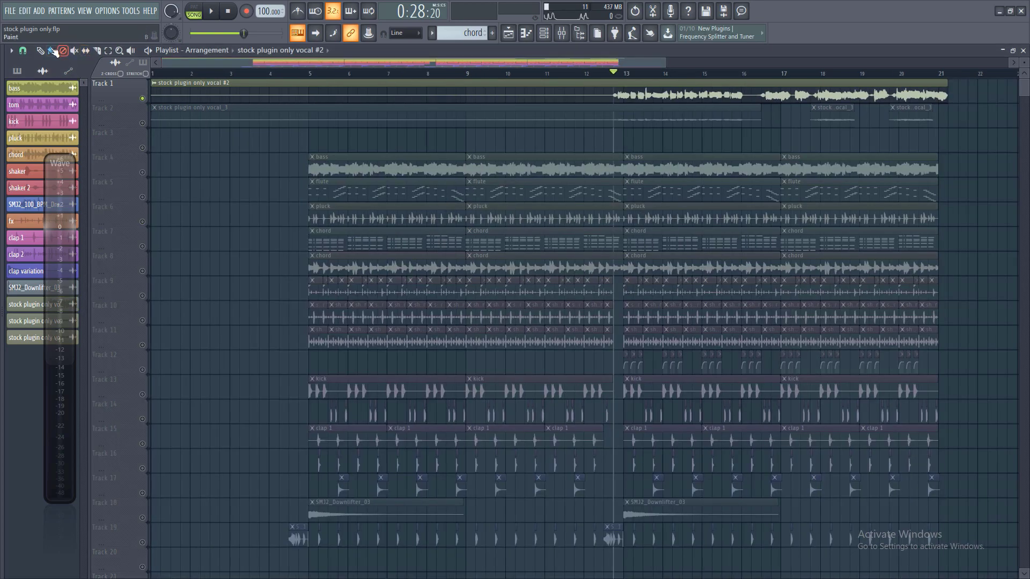
left_click(12, 51)
left_click(23, 51)
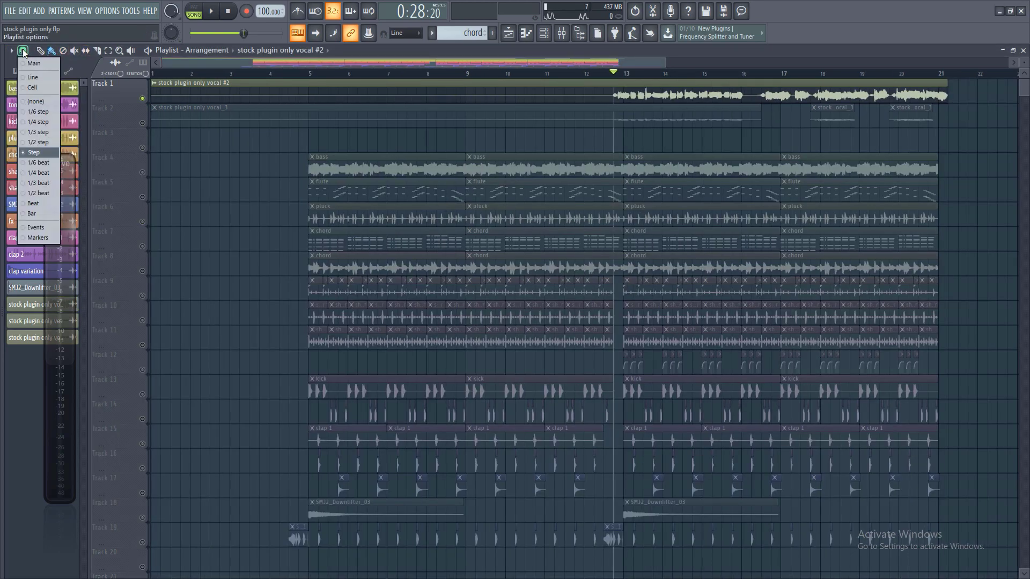
left_click(46, 216)
- Select the whole 21-bar song with the vocals muted and render the beat as a stereo WAV at 24Bit int
left_click_drag(978, 76, 2, 225)
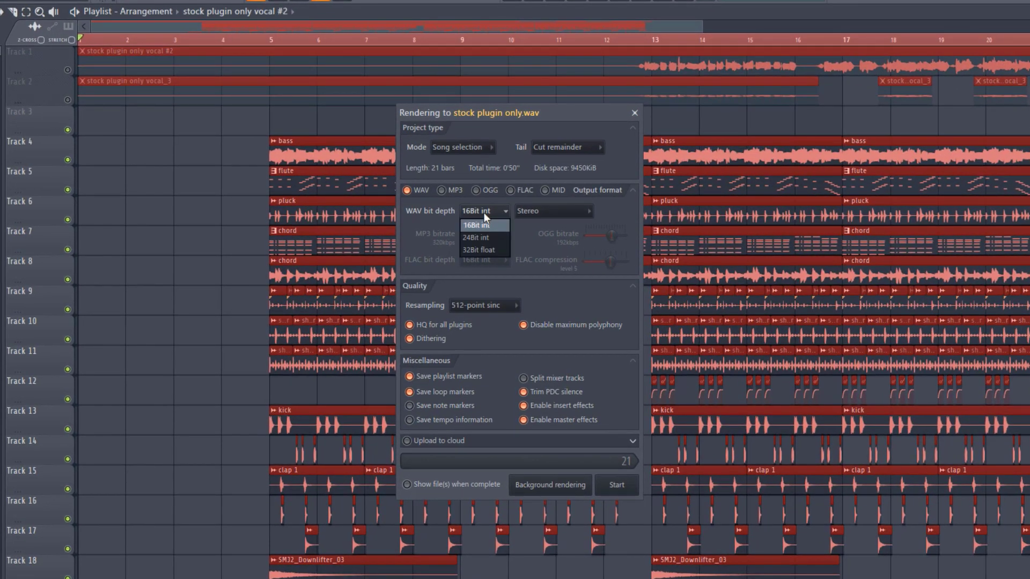
left_click(484, 238)
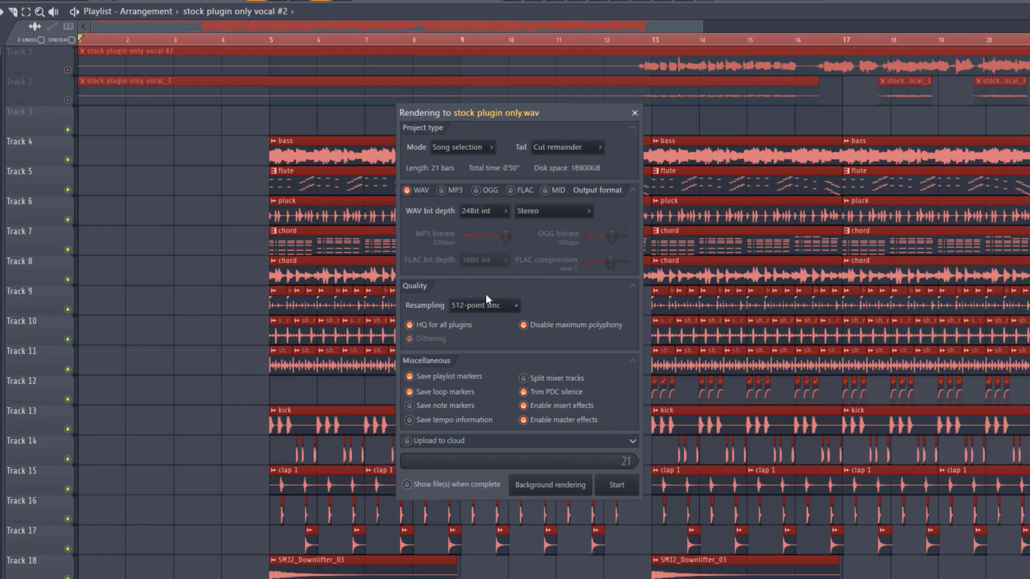
left_click(617, 485)
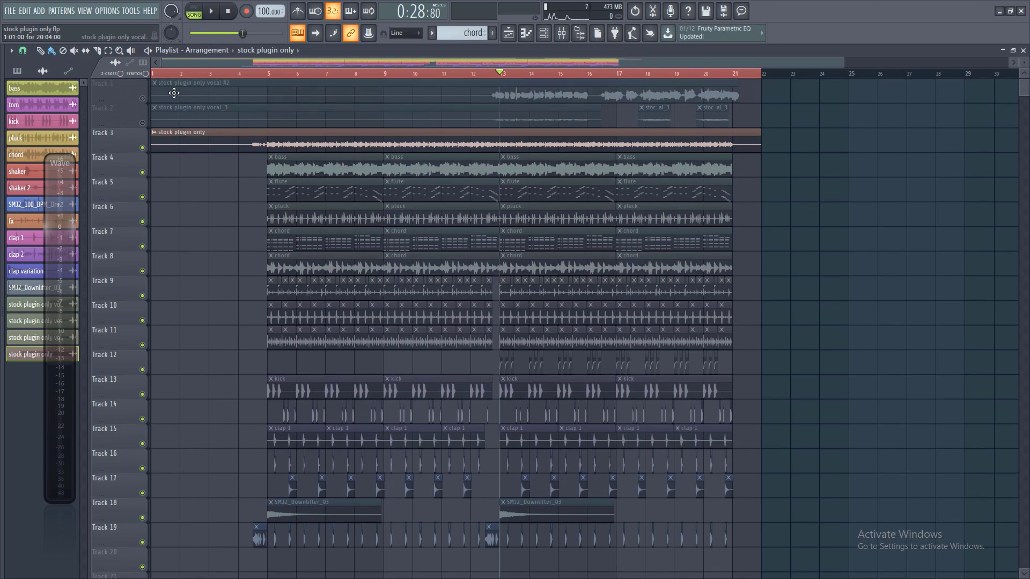
- Enable the "stock plugin only vocal #2" track and play it with the rendered beat clip at about 61% volume
left_click(143, 99)
key("space")
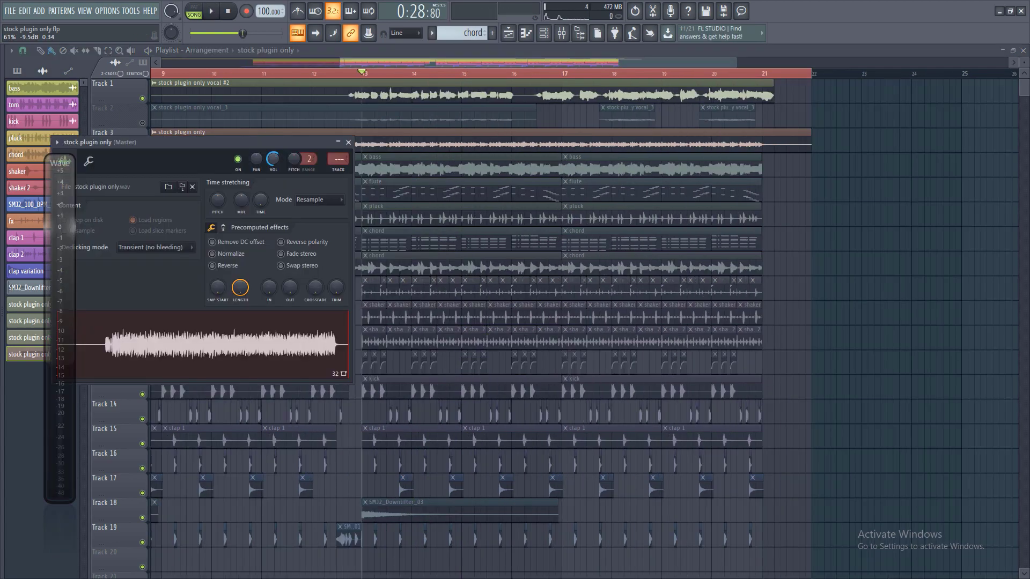
key("space")
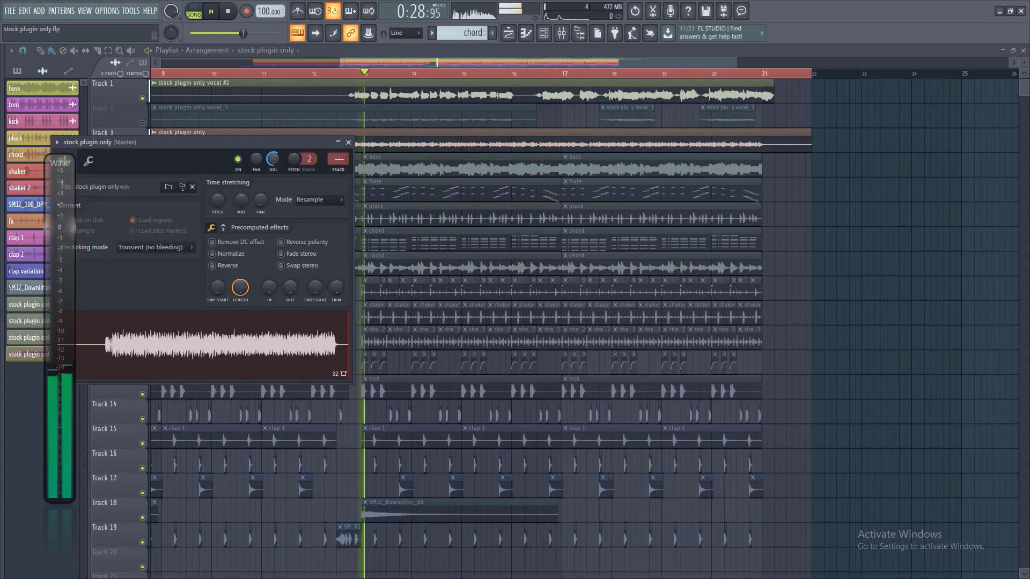
left_click(1028, 95)
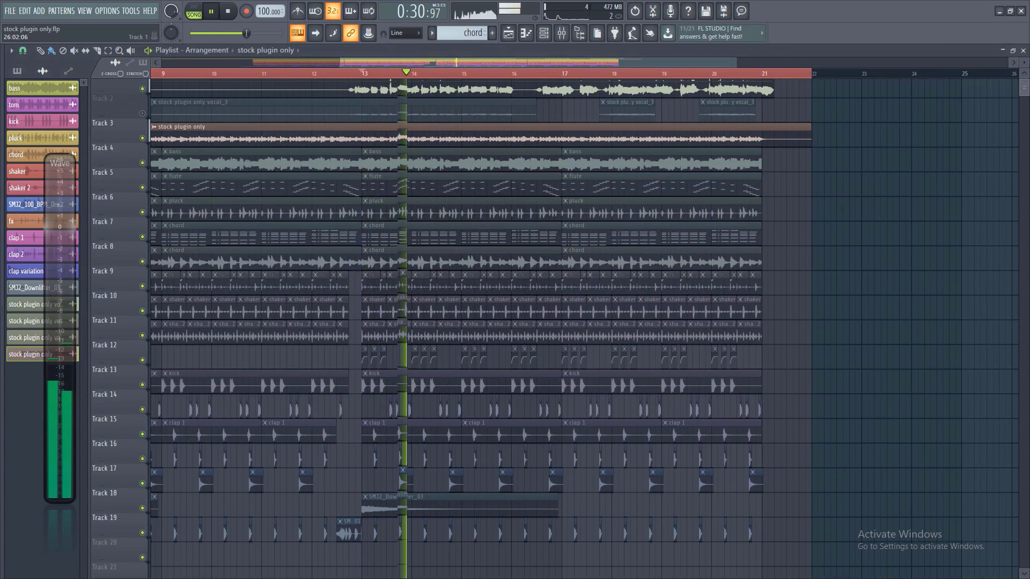
- Solo the "stock plugin only vocal #2" track and load Fruity parametric EQ 2 on its mixer insert 22
right_click(124, 138)
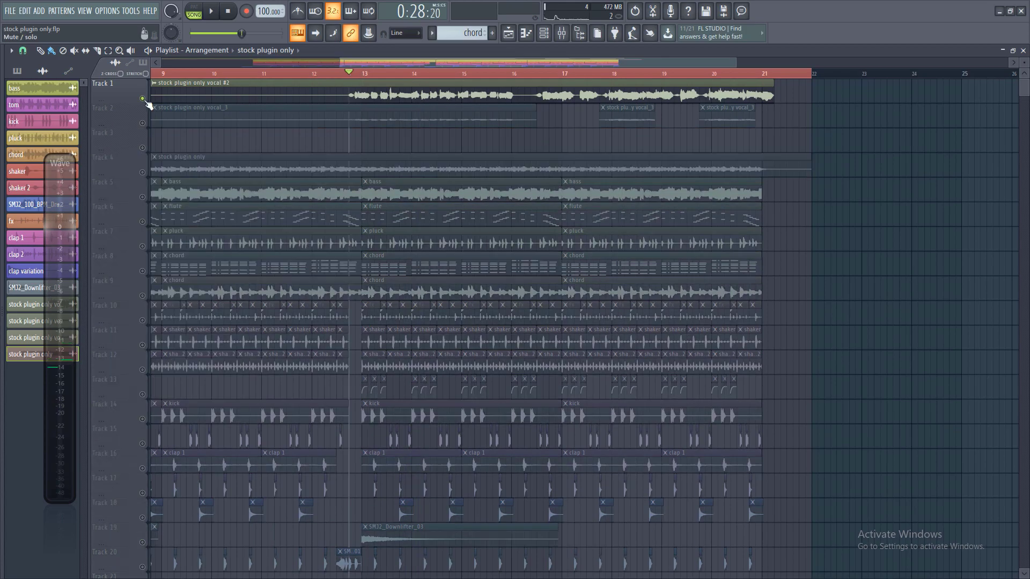
key("space")
double_click(482, 82)
left_click(561, 33)
key("space")
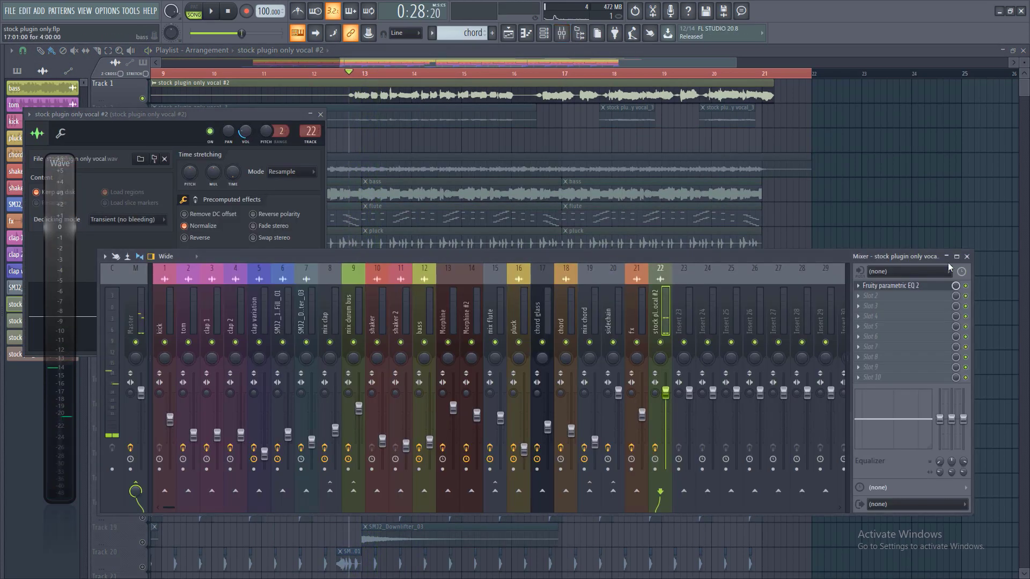
- Add Fruity Blood Overdrive in slot 2 of the vocal insert and adjust its pre amp while playing the vocal
left_click(864, 301)
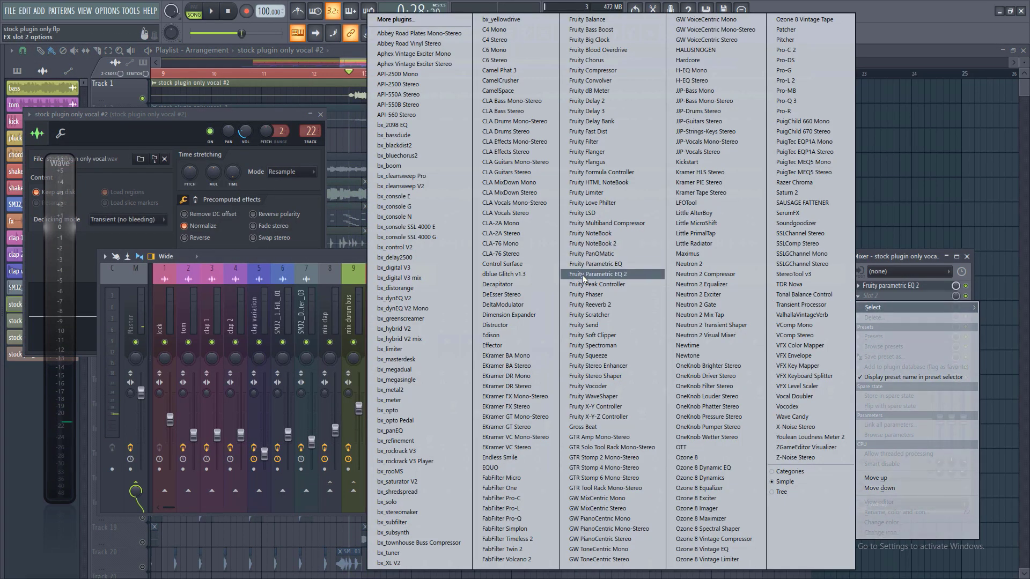
left_click(598, 49)
left_click_drag(239, 198, 554, 156)
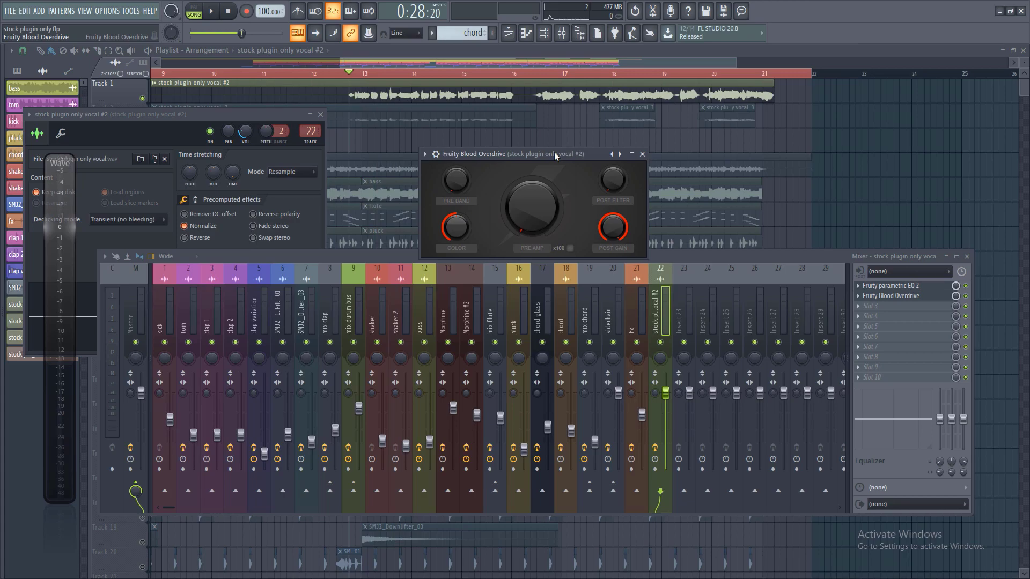
key("space")
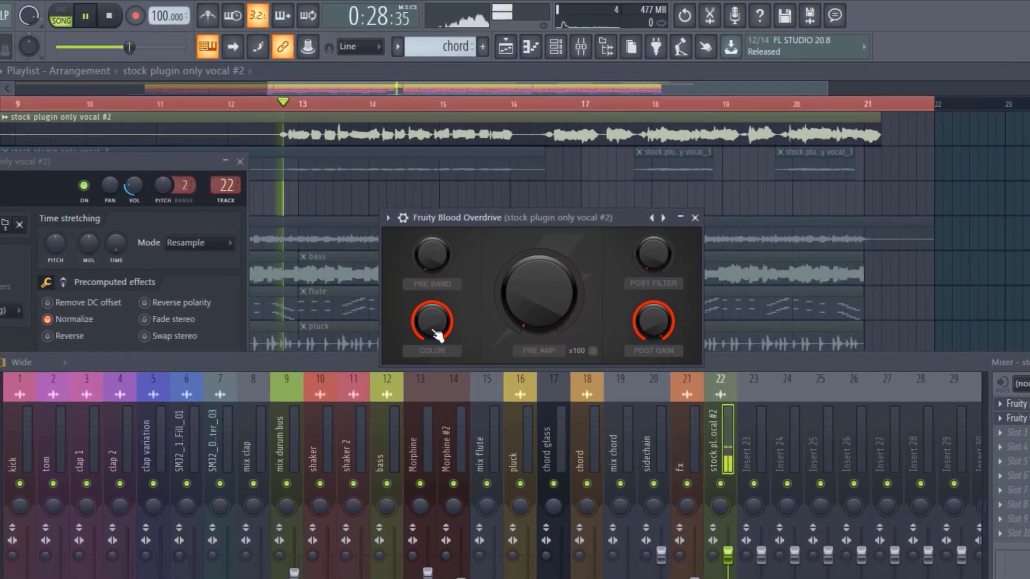
mouse_move(525, 315)
left_mouse_down()
mouse_move(525, 290)
mouse_move(542, 284)
mouse_move(537, 325)
left_mouse_up()
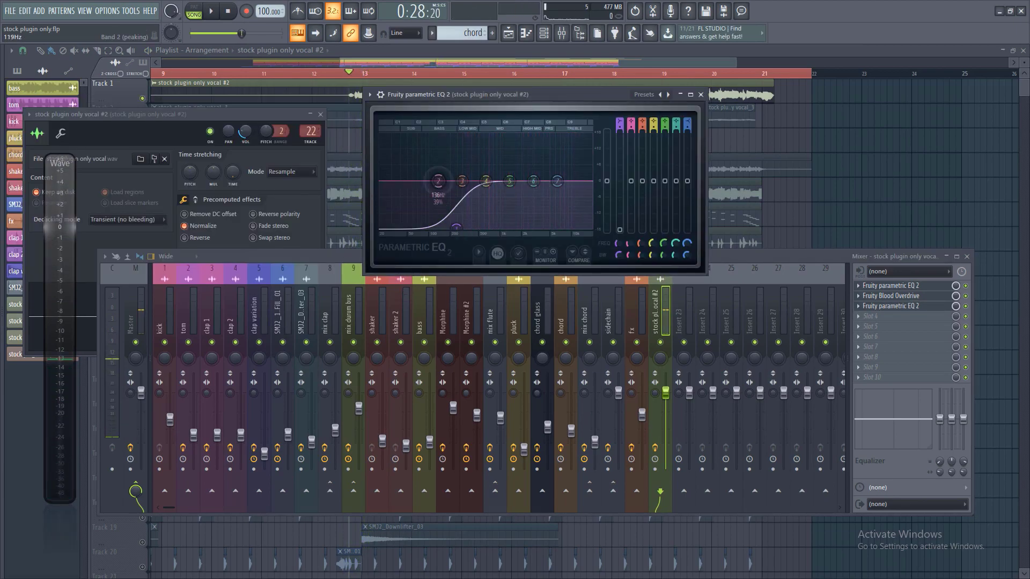
- Cut the vocal's lows and reposition the low and low-mid bands in the Fruity parametric EQ 2 in slot 3
key("space")
mouse_move(438, 181)
left_mouse_down()
mouse_move(425, 217)
mouse_move(452, 186)
left_mouse_up()
left_click_drag(456, 228, 440, 228)
left_click_drag(481, 191, 466, 186)
key("space")
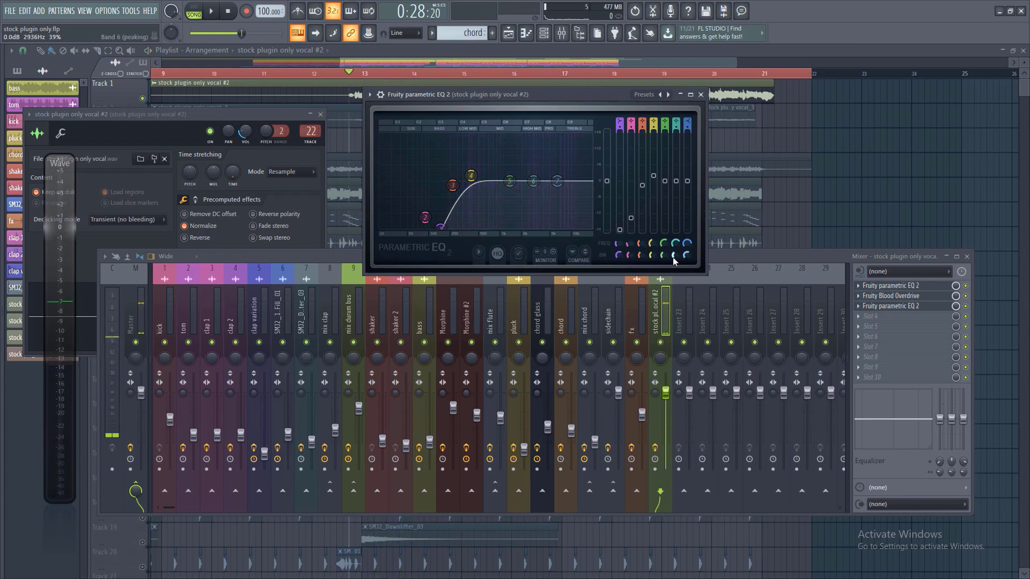
key("space")
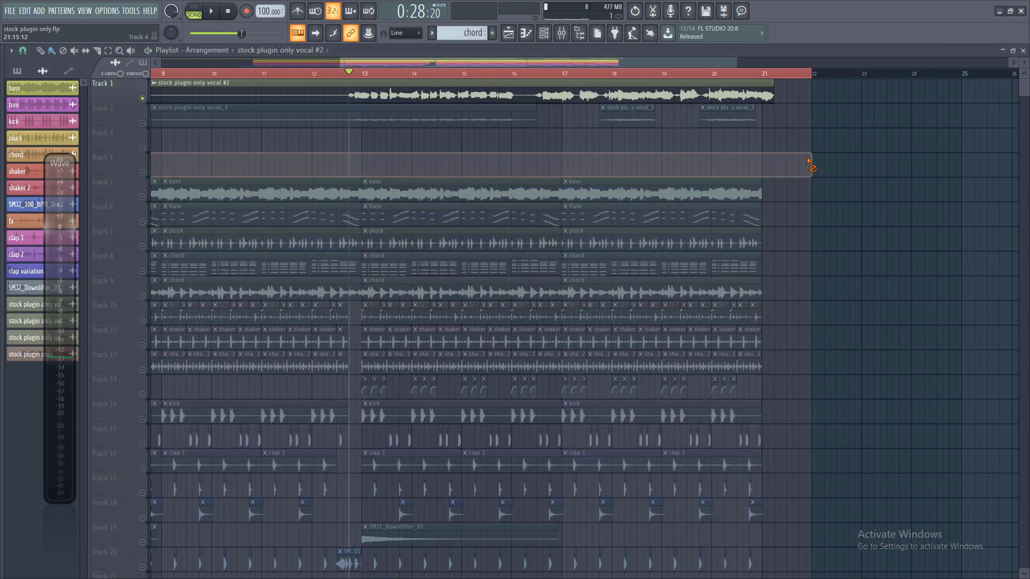
- Keep the rendered beat clip on track 4 enabled, play it with the vocal and show the mixer
right_click(809, 164)
key("ctrl+z")
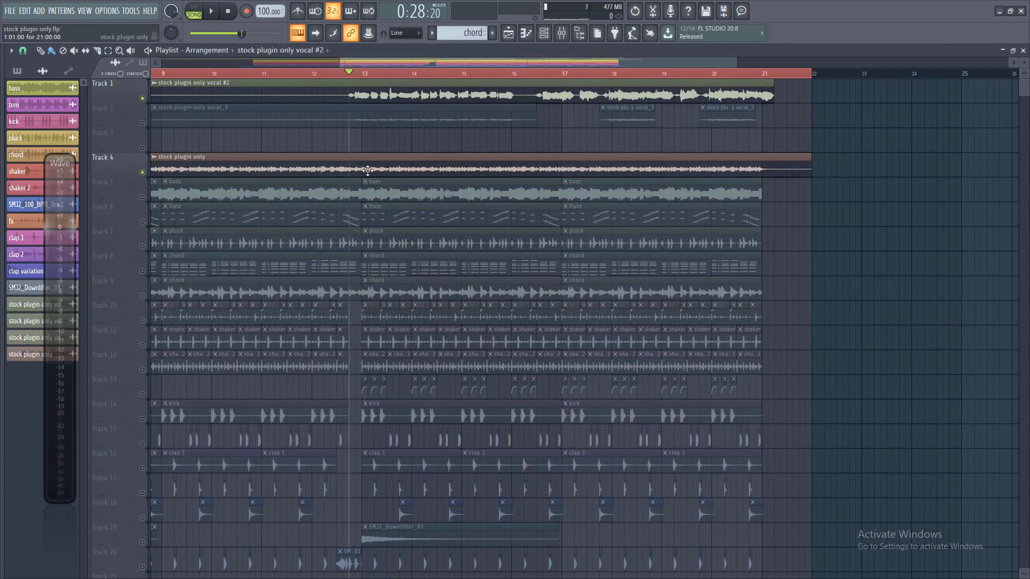
key("space")
key("F9")
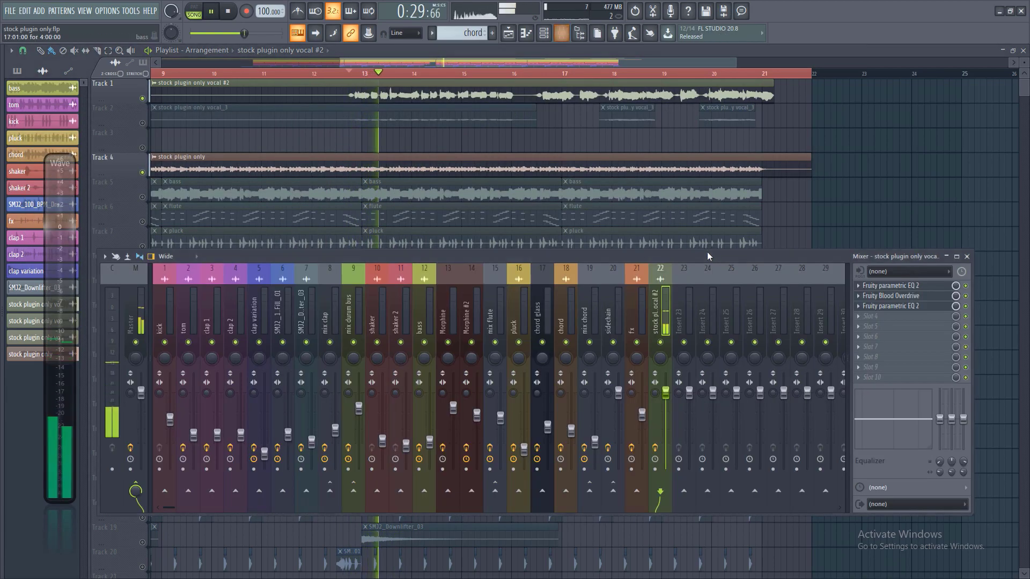
- Boost band 3 to 3.9 dB at 893 Hz in the vocal's slot 3 EQ while playing it with the beat
left_click(918, 307)
key("space")
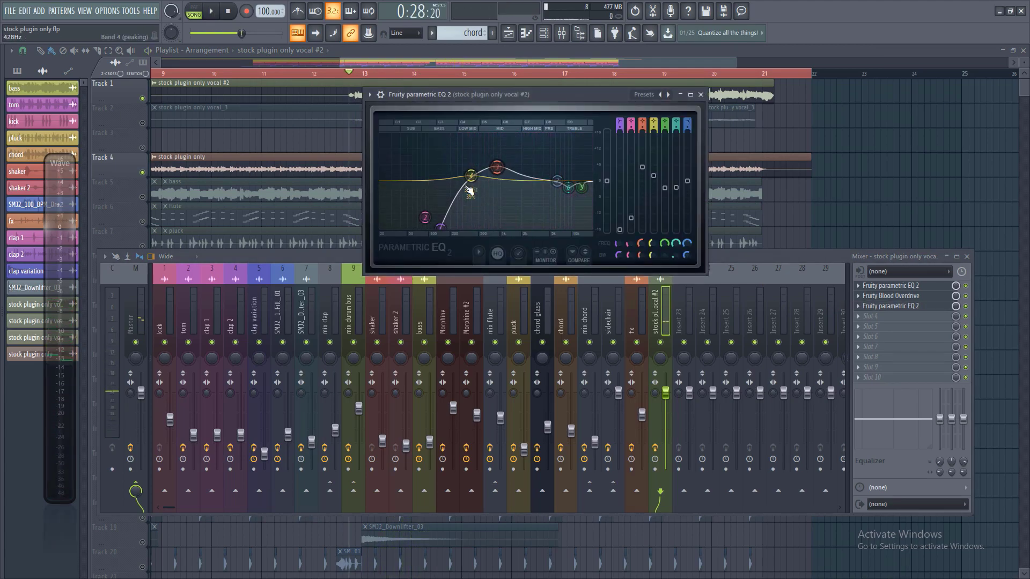
key("space")
left_click_drag(496, 170, 496, 170)
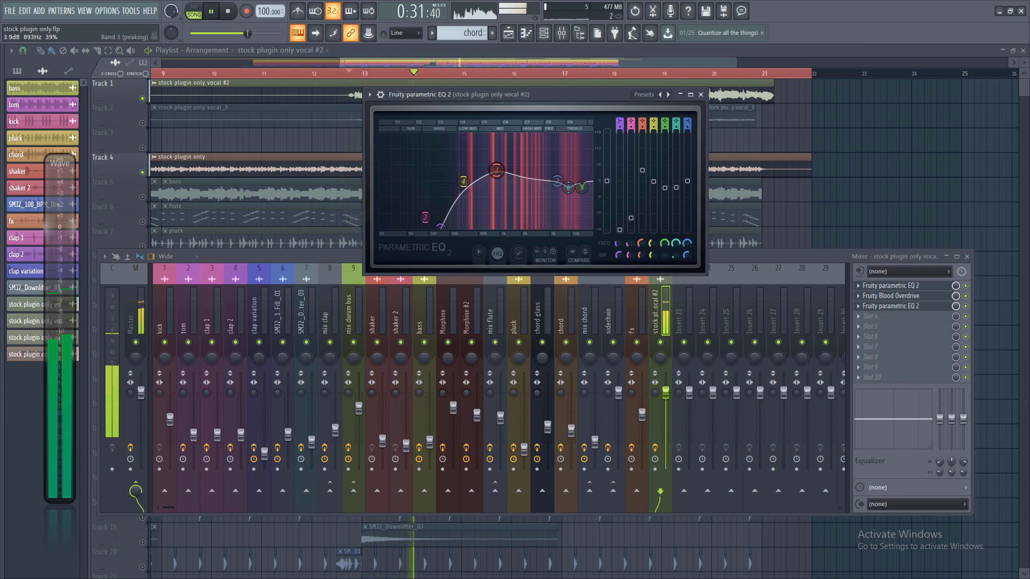
- Lower the fader of the vocal's mixer insert 22 to balance it against the beat
left_click(718, 255)
key("space")
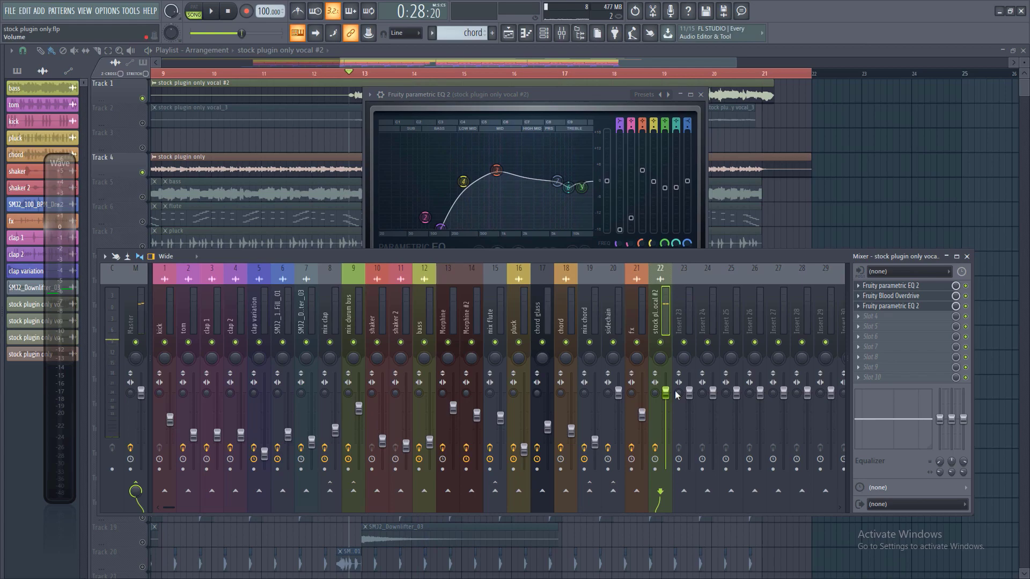
left_click_drag(667, 395, 666, 411)
key("space")
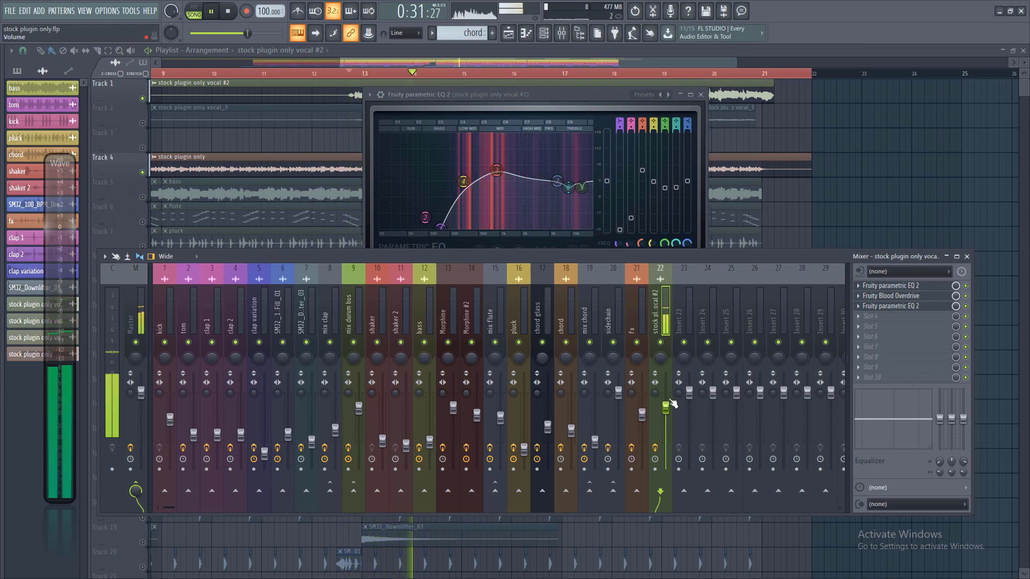
left_click_drag(666, 408, 666, 410)
key("space")
- Add Fruity delay 2 in slot 4 of the vocal insert, with P.PONG feedback and a reduced input volume
left_click(869, 316)
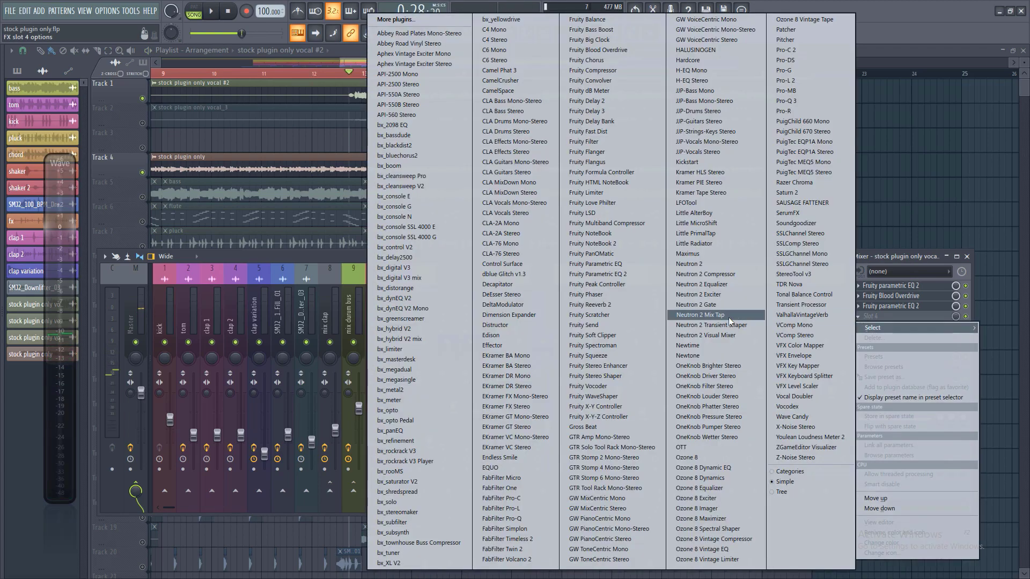
left_click(586, 100)
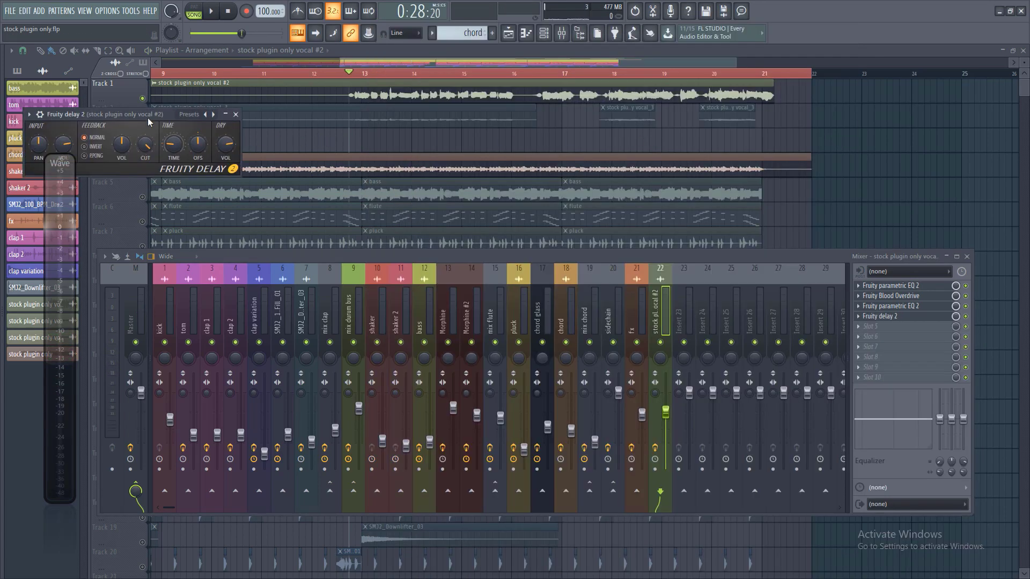
left_click_drag(136, 112, 373, 111)
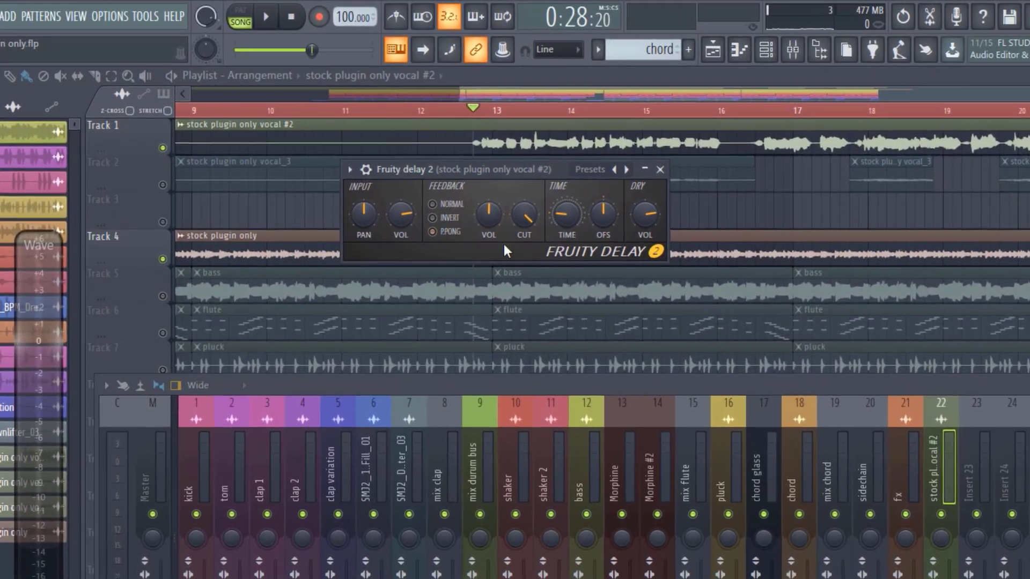
key("space")
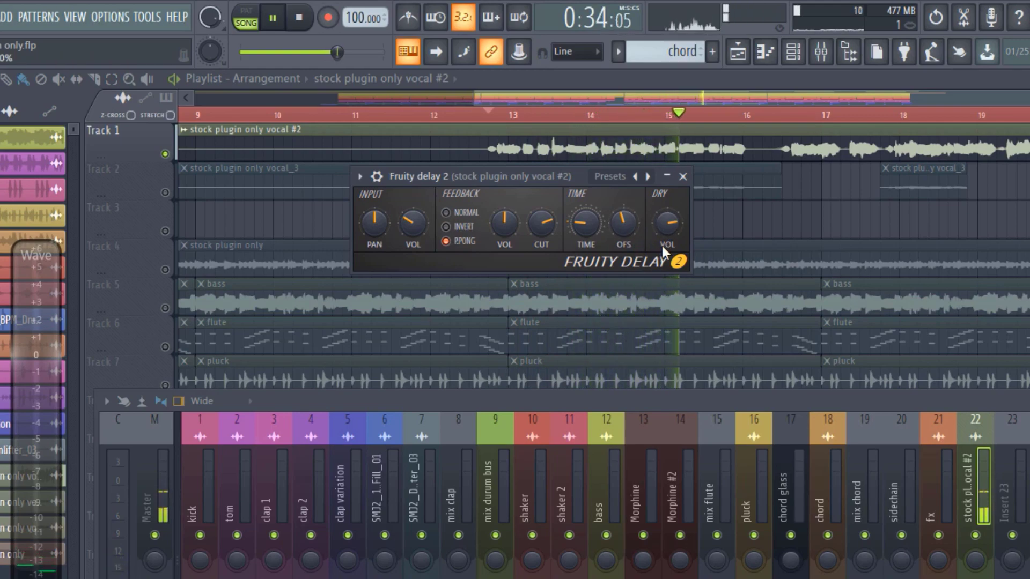
key("space")
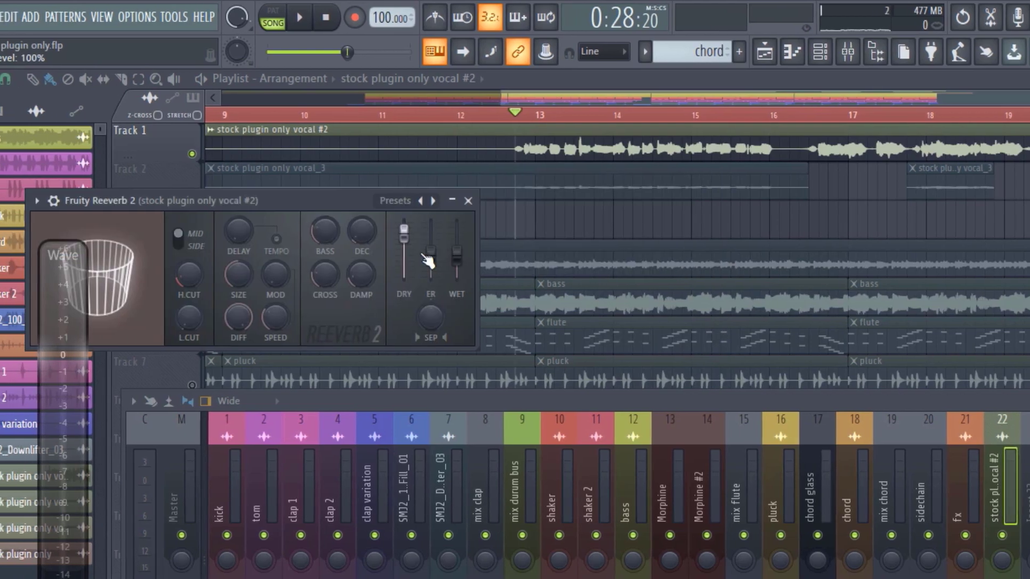
- Adjust the early reflection and wet levels of Fruity Reeverb 2 in slot 5 while playing the vocal
right_click(427, 255)
left_click(485, 267)
key("space")
left_click_drag(488, 256, 489, 253)
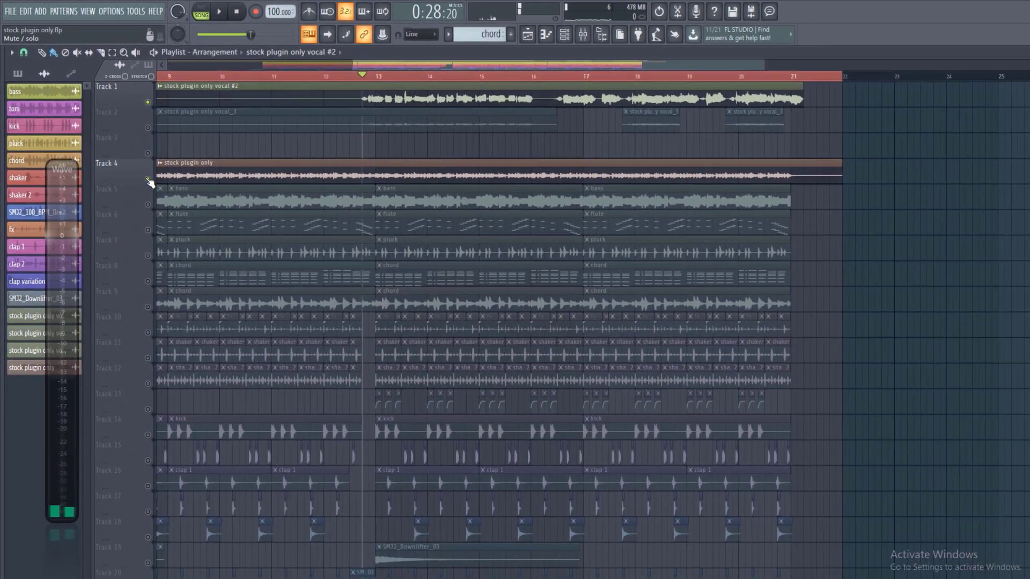
- Load Soundgoodizer in slot 7 of the vocal insert, switch it to mode B and listen with the beat
key("space")
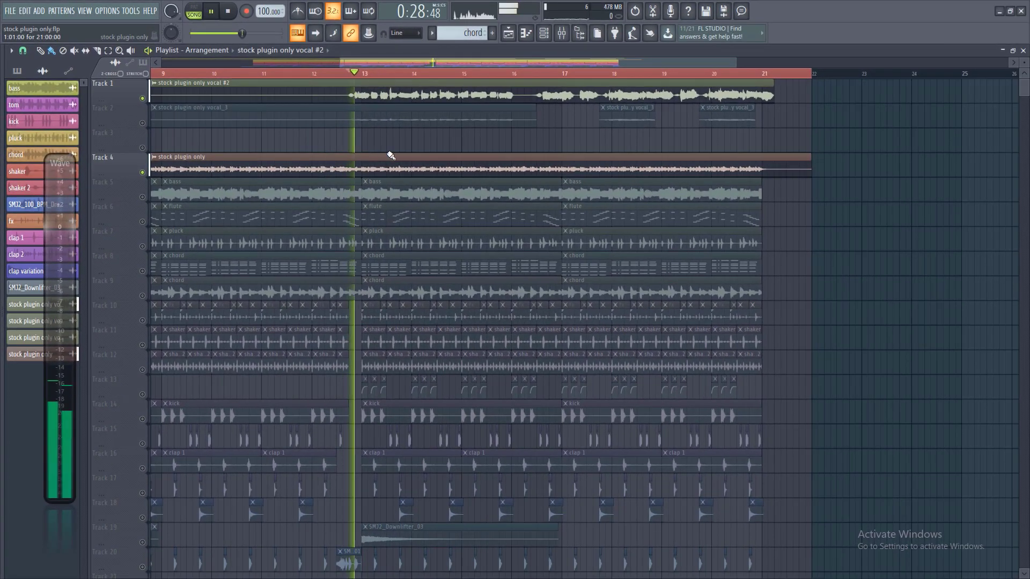
key("F9")
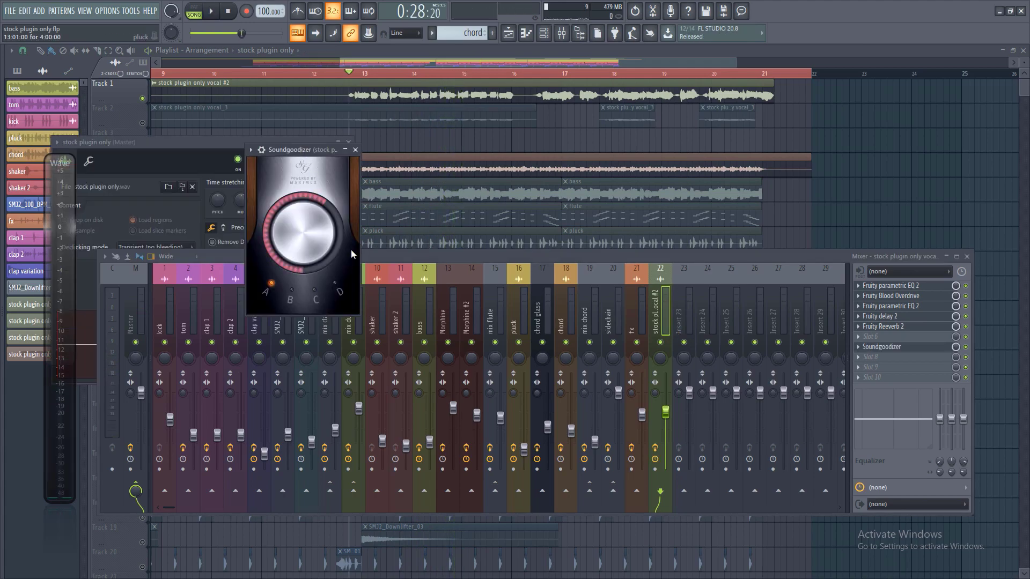
key("space")
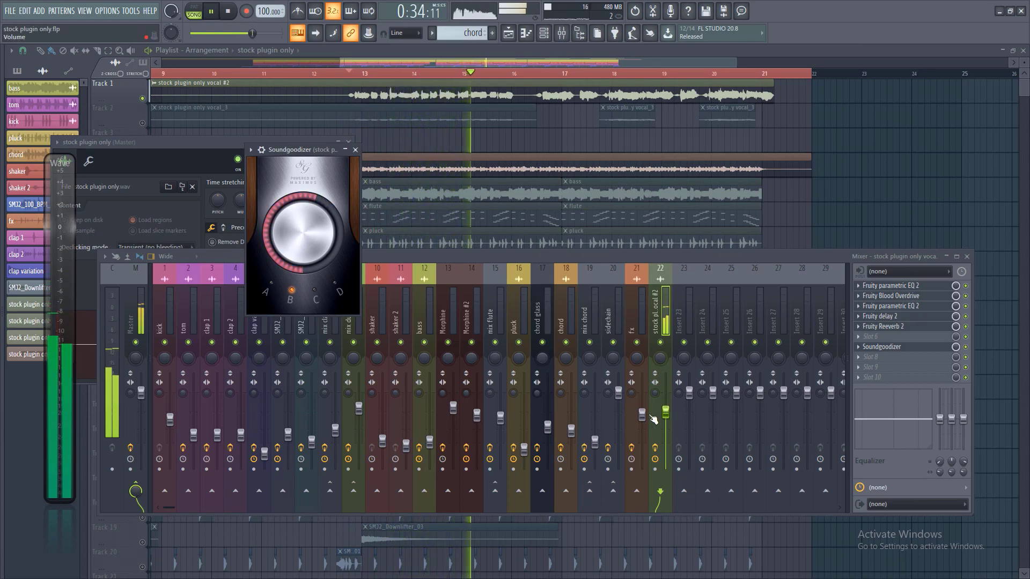
key("space")
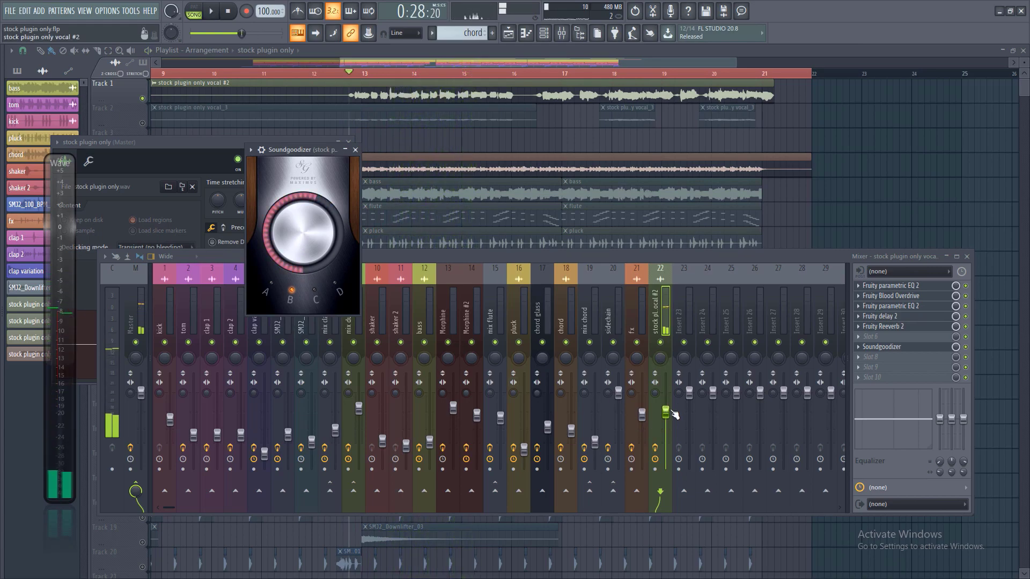
- Lower the vocal insert's fader a little further and play the vocal with the beat again
left_click_drag(667, 413, 667, 419)
key("space")
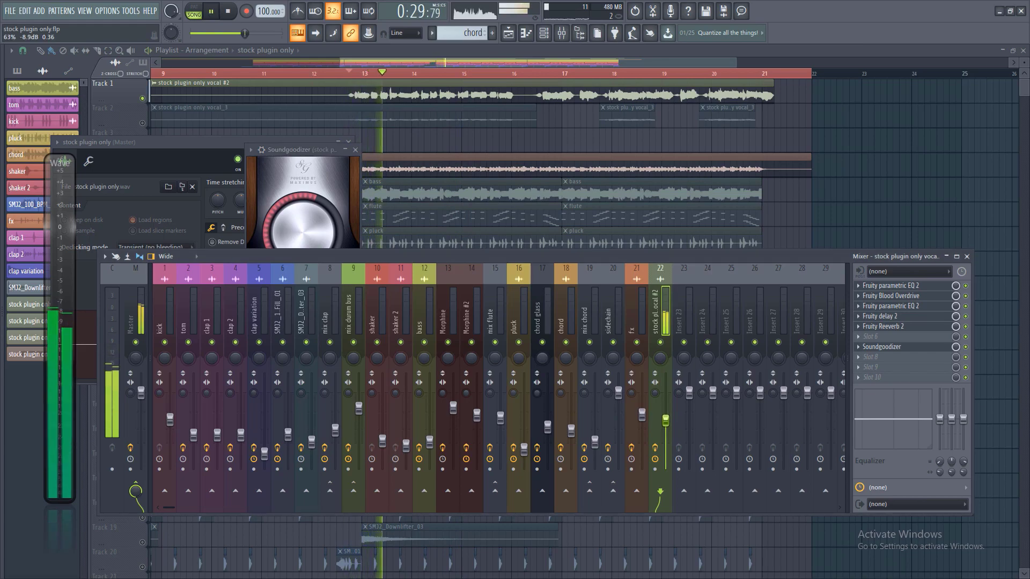
key("space")
- Solo Track 2 and play the additional vocal, then bring in Track 1 to hear both vocals together
left_click(149, 123)
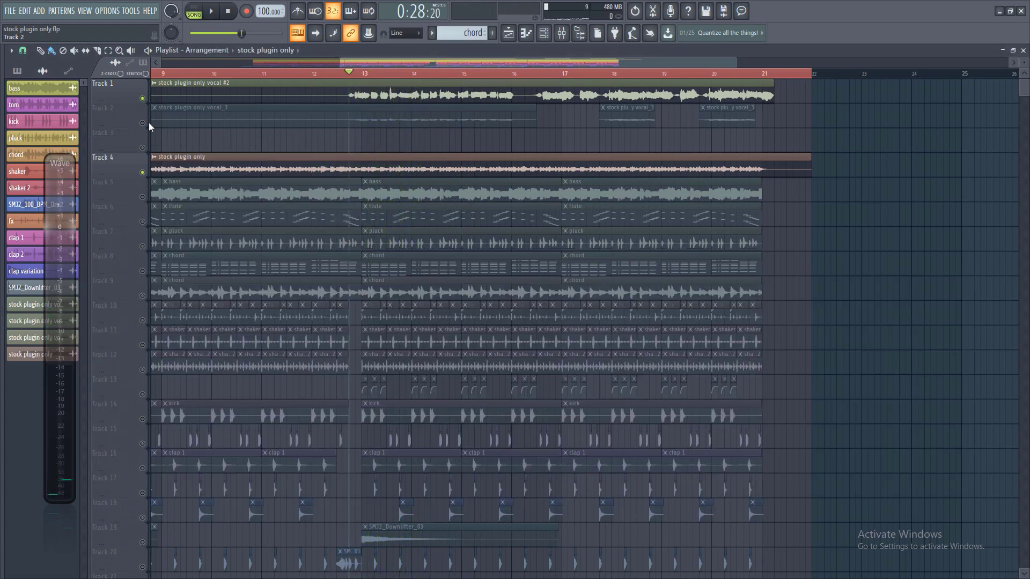
right_click(145, 123)
key("space")
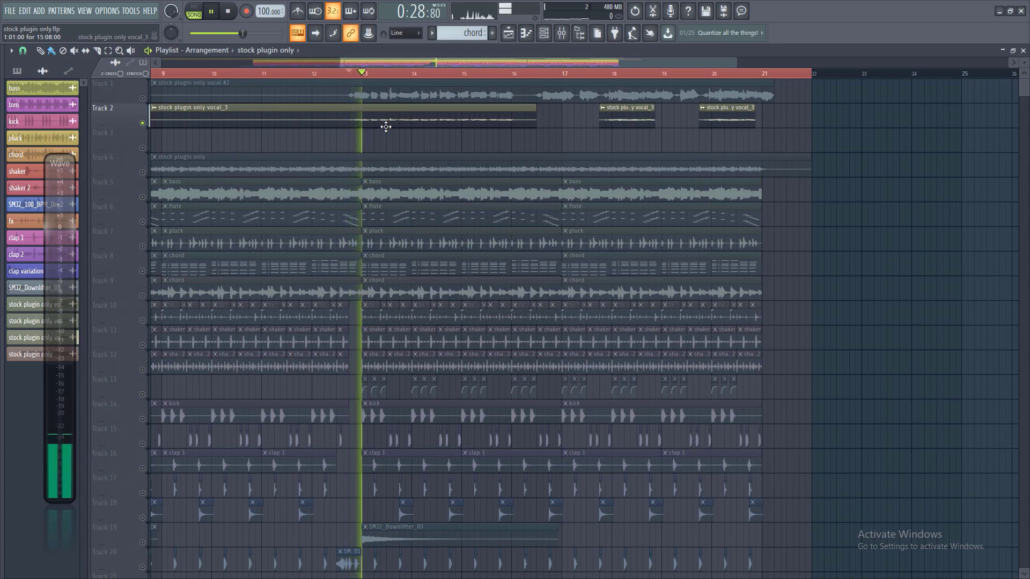
left_click(142, 98)
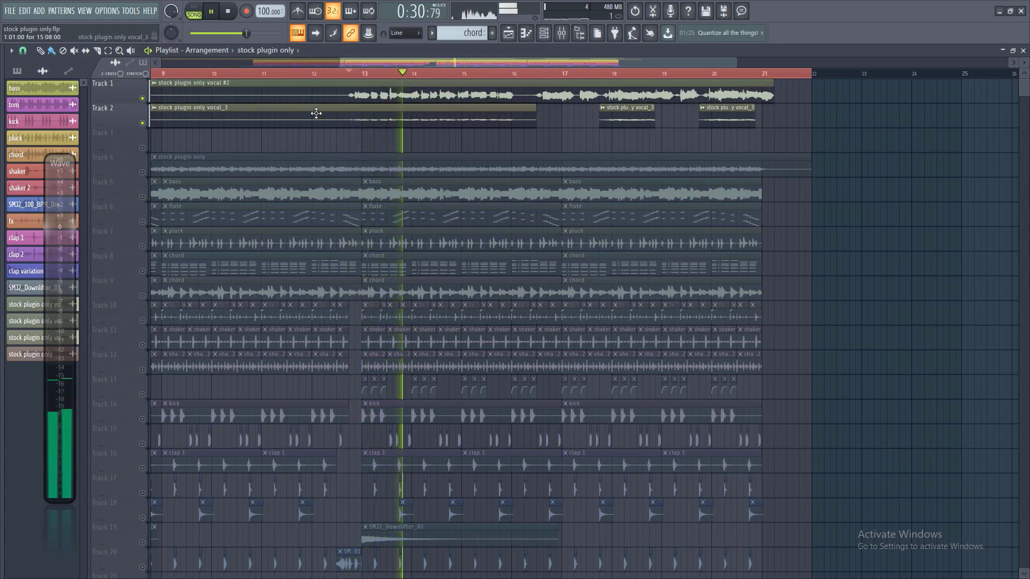
key("space")
- Route the stock plugin only vocal_3 clip to mixer insert 23 and load Fruity Stereo Shaper in slot 1
double_click(354, 111)
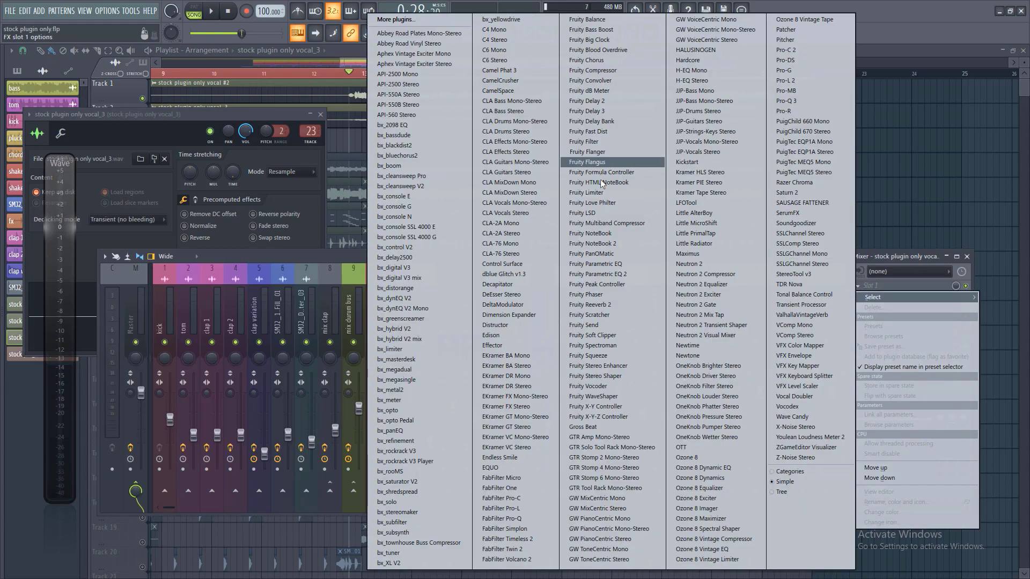
left_click(595, 376)
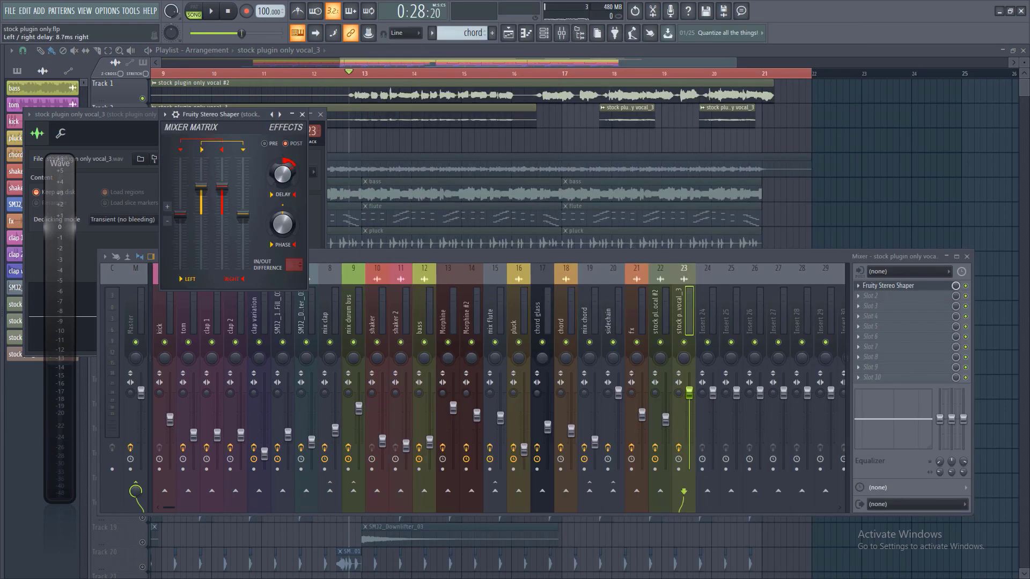
key("space")
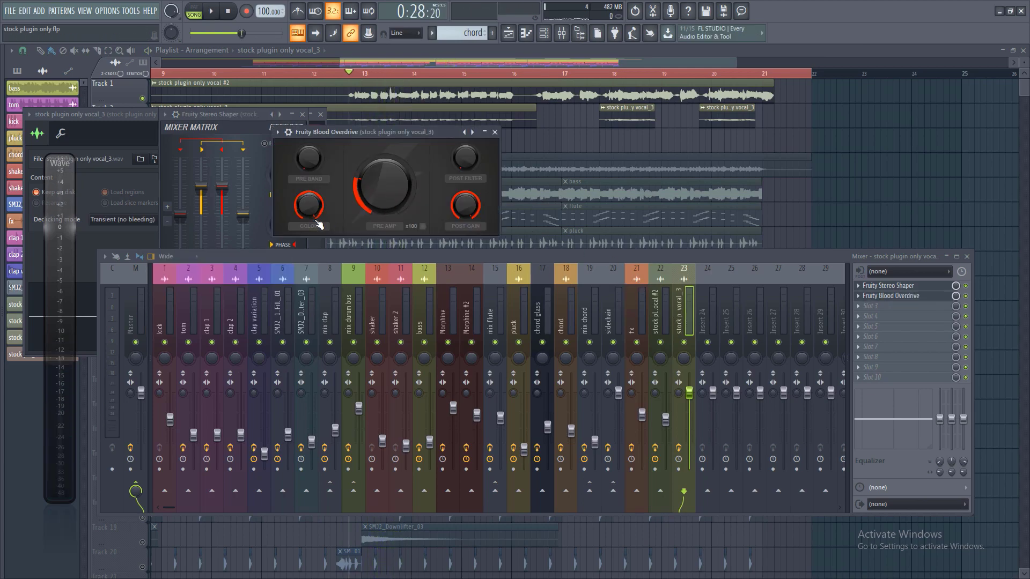
- Add Fruity Blood Overdrive and Fruity Reeverb 2 in slots 2 and 3 of insert 23, adjusting the reverb's early reflection and wet levels during playback
key("space")
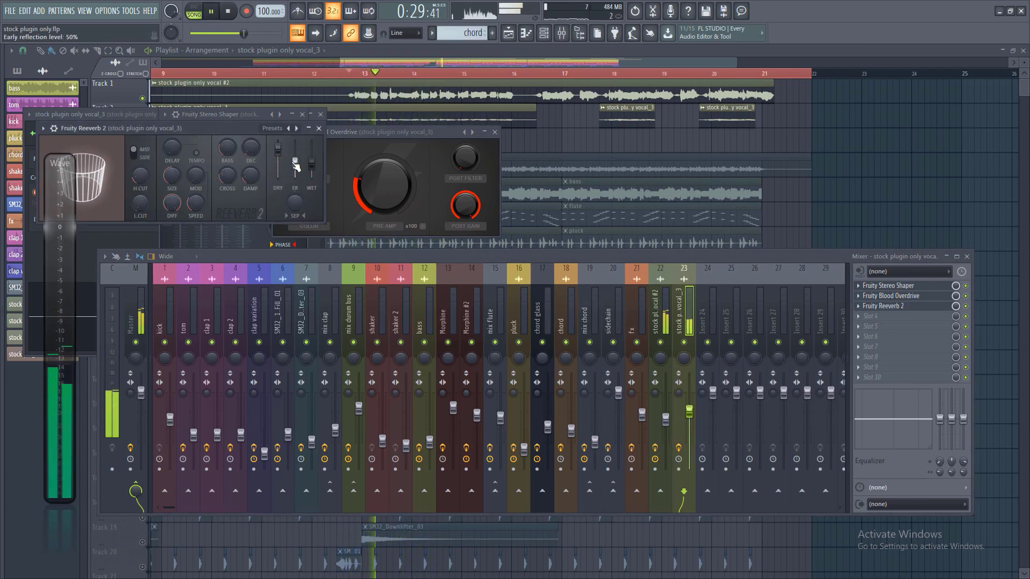
right_click(294, 162)
left_click(311, 166)
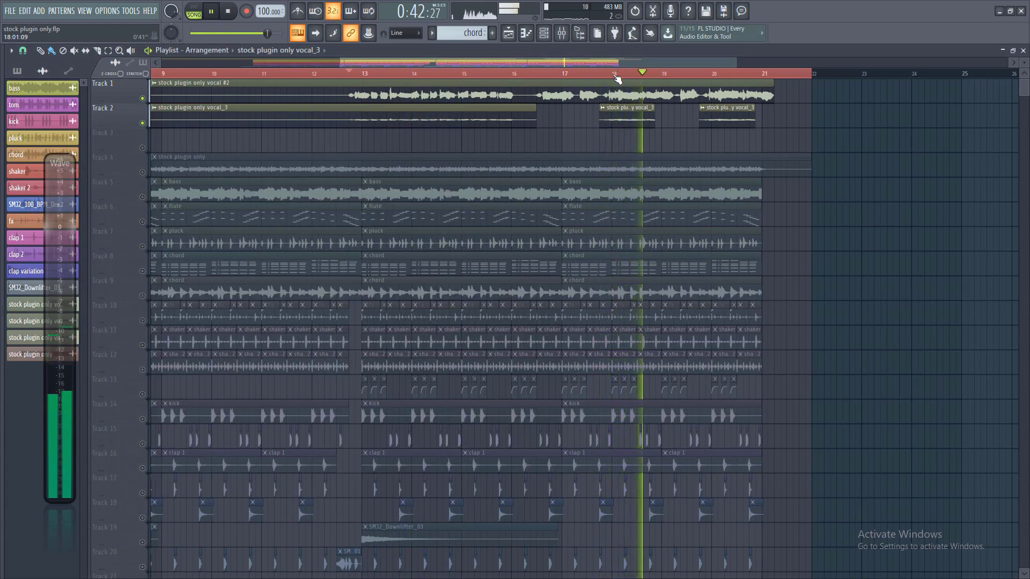
- Play from bar 18, stop, then move Fruity Reeverb 2 down to slot 4 of insert 23 and load Fruity Delay 2 in slot 3
left_click(615, 75)
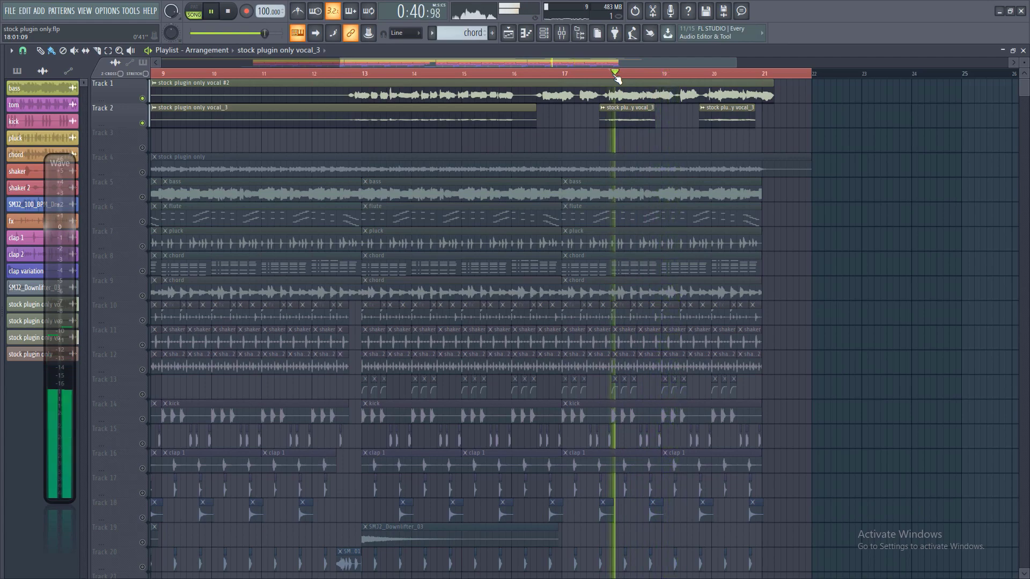
key("space")
key("F9")
left_click(861, 306)
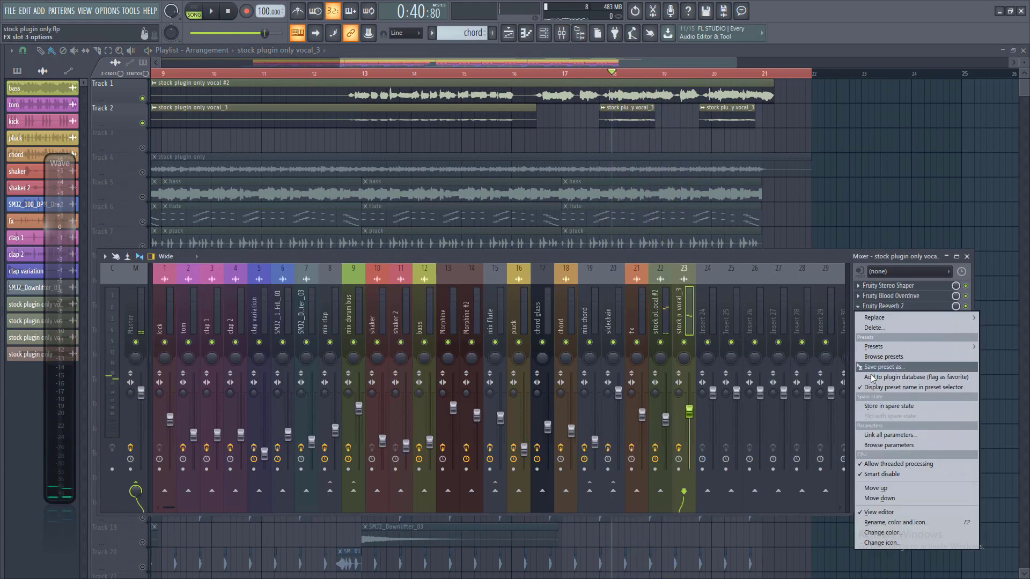
left_click(887, 498)
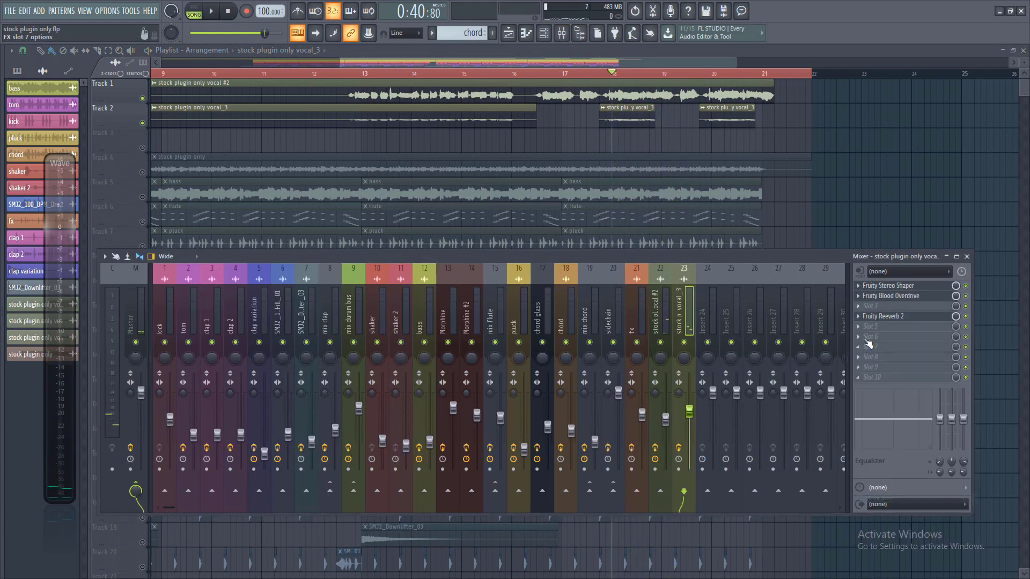
left_click(864, 306)
left_click(589, 101)
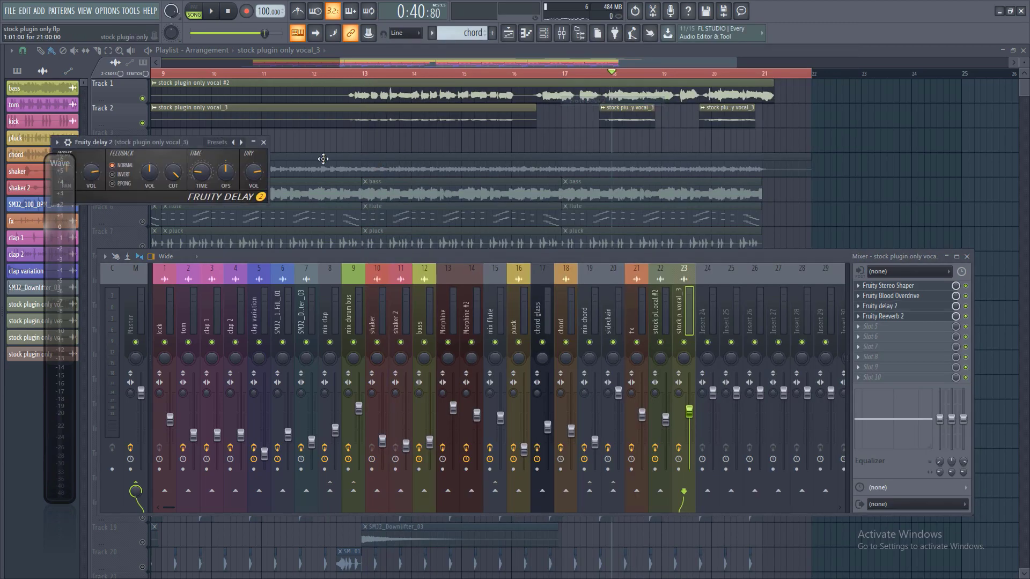
- Create an automation clip for the input volume of Fruity delay 2 on the additional vocal
left_click_drag(192, 142, 357, 144)
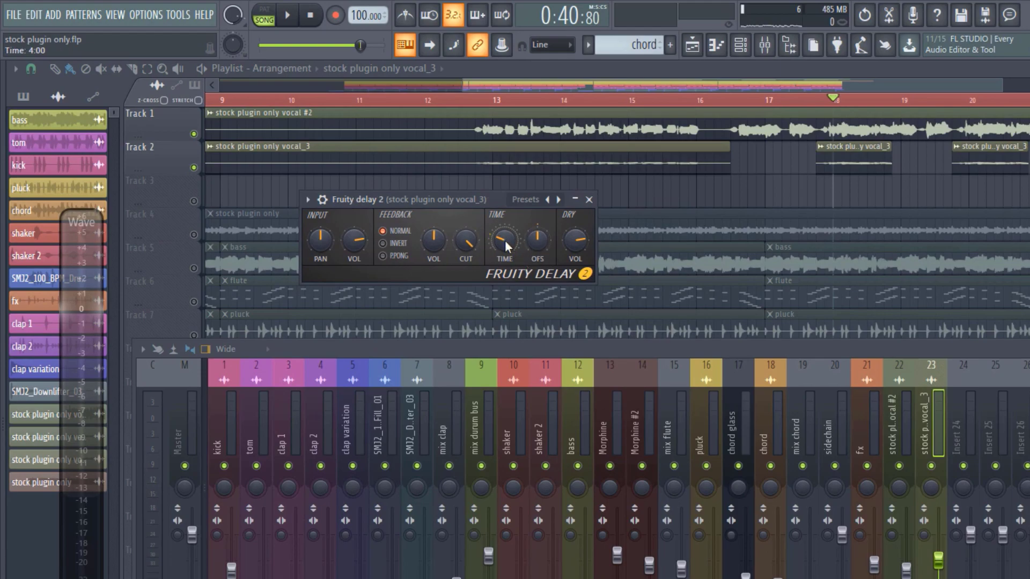
right_click(349, 244)
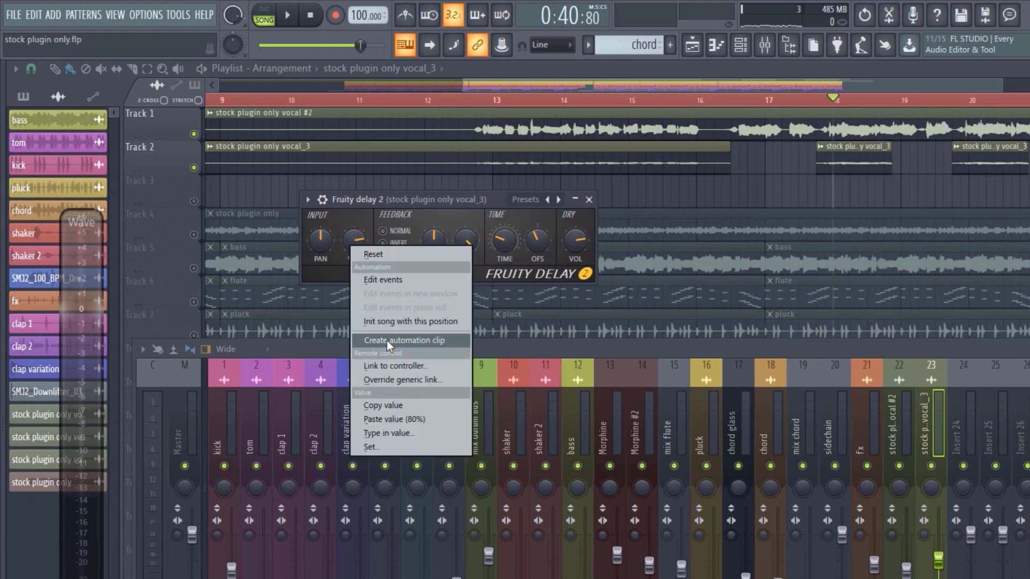
left_click(387, 340)
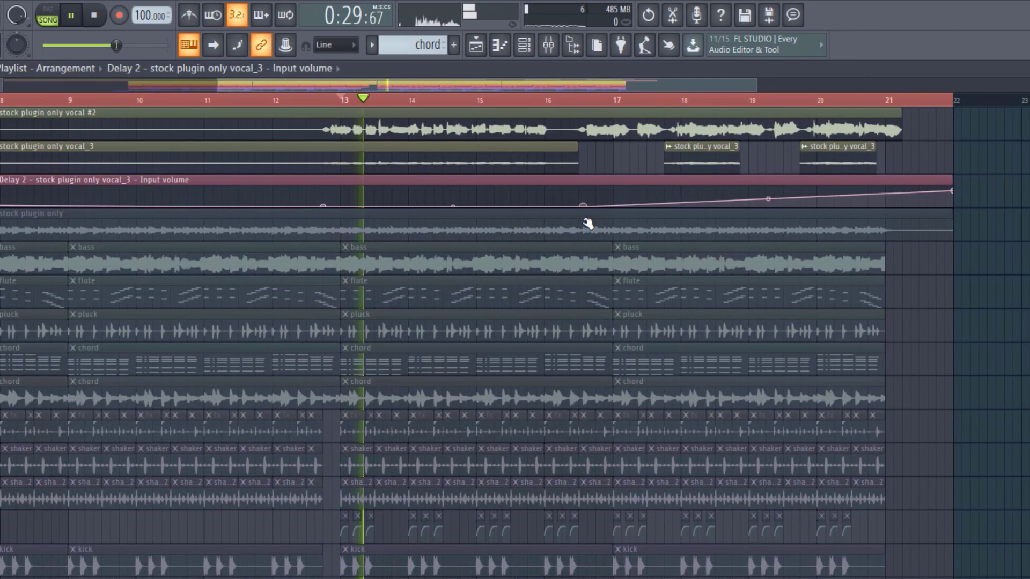
- Shape the delay's input volume automation to stay low, rise after bars 18 and 20, and dip between the two peaks, checking with playback
key("space")
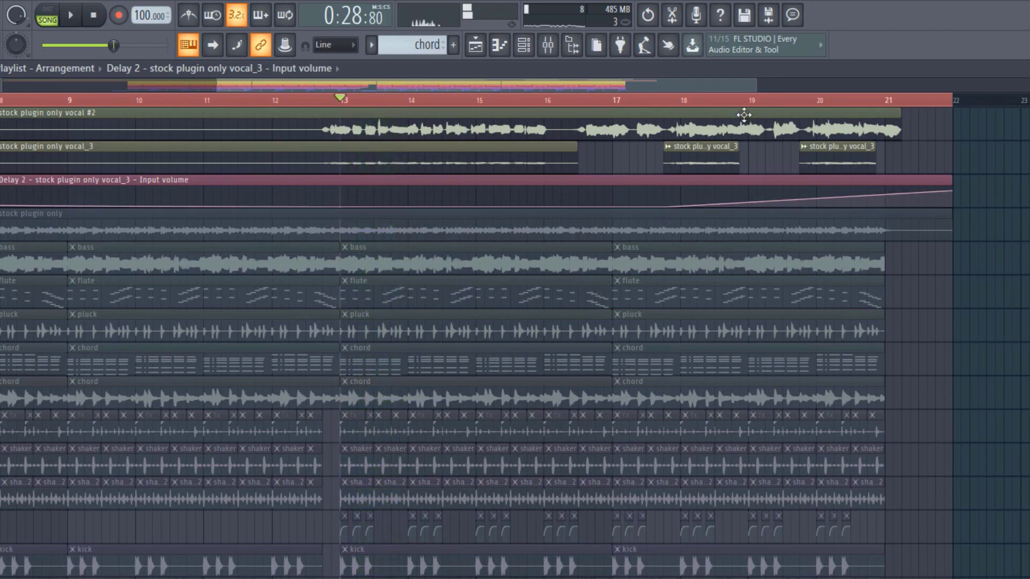
left_click(693, 190)
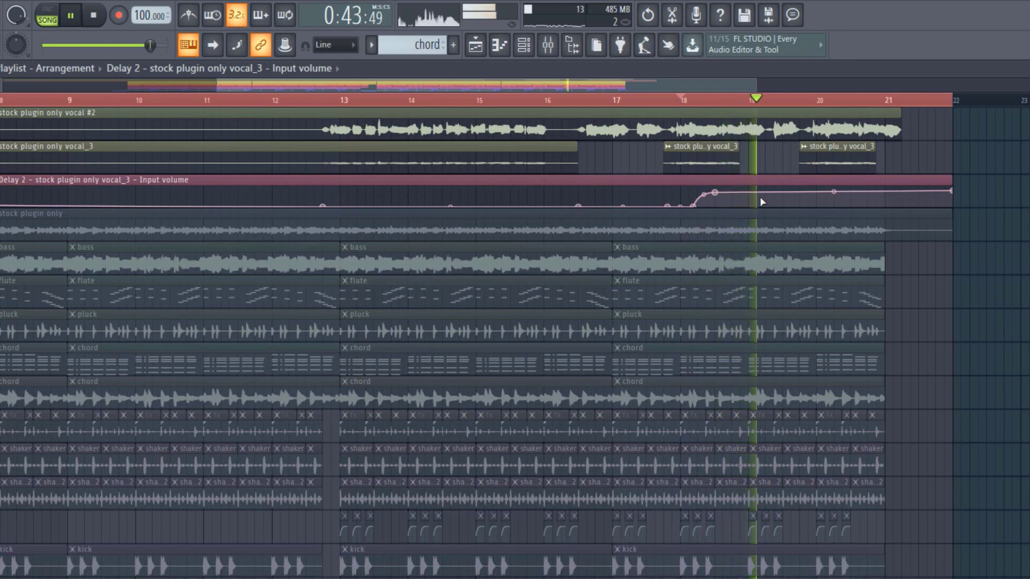
key("space")
left_click_drag(803, 195, 803, 220)
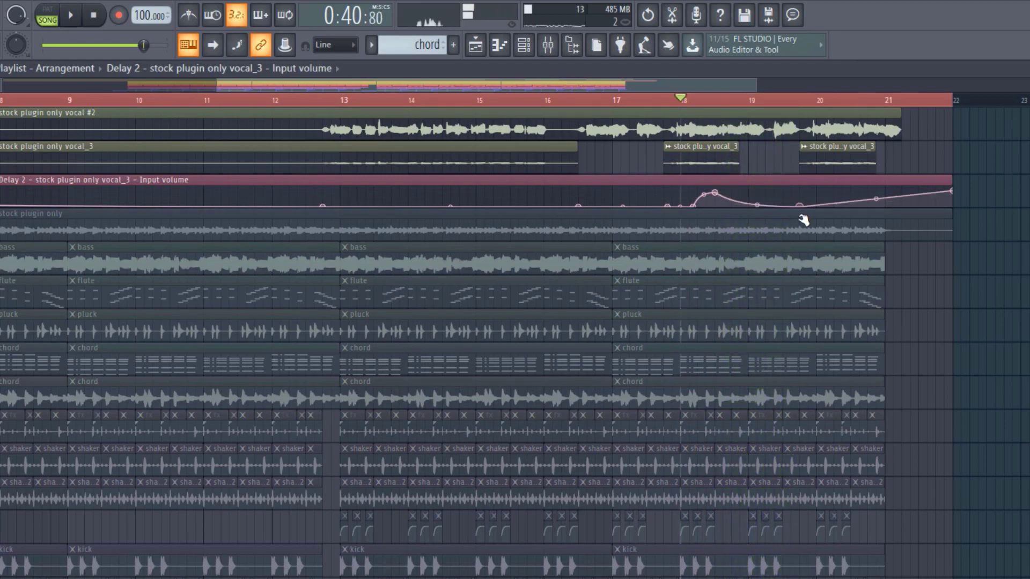
key("space")
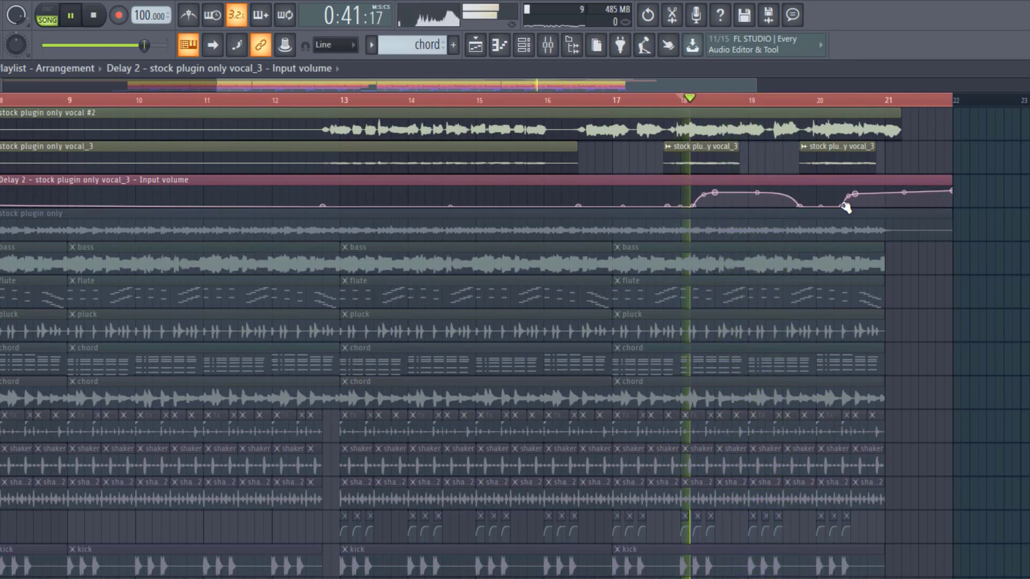
left_click_drag(842, 206, 835, 207)
left_click(831, 100)
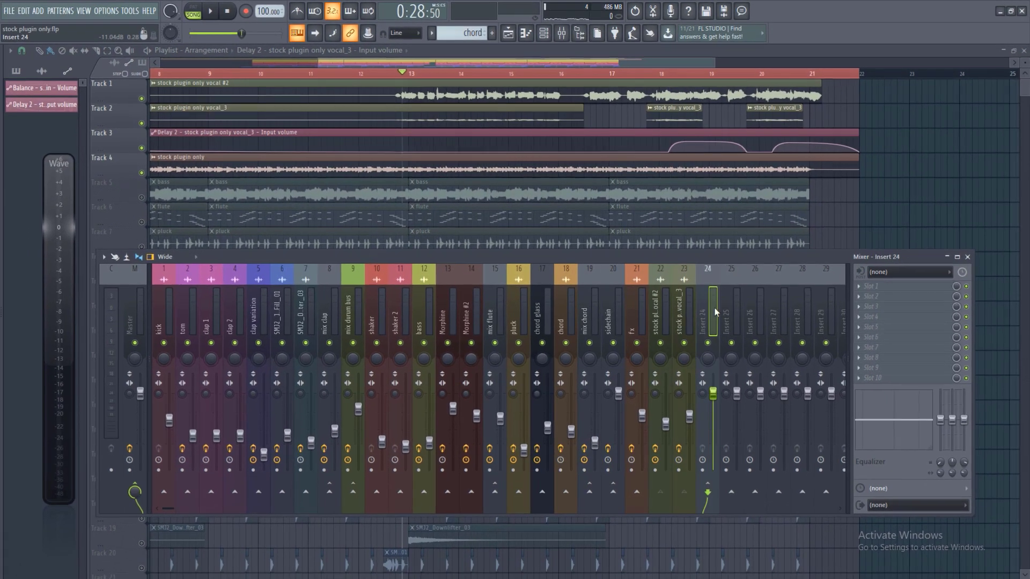
- Load Fruity Compressor in slot 1 of Insert 24 with threshold -20.6 dB, ratio 5.0:1, gain 6.0 dB, attack 15.0 ms and release 768 ms
left_click(869, 285)
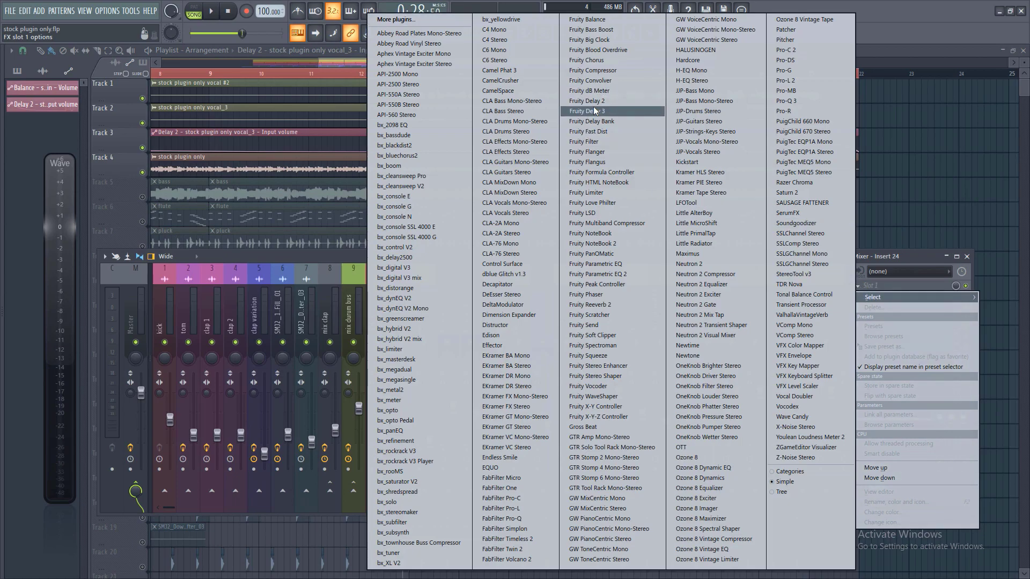
left_click(590, 70)
key("space")
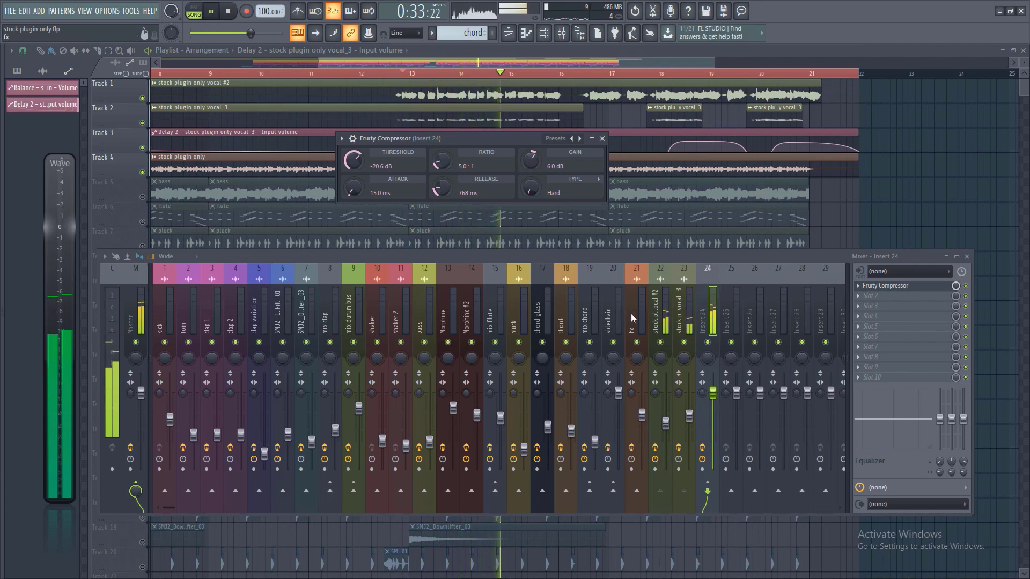
- Play the vocals with the beat through to the end of the song to check the mix
key("space")
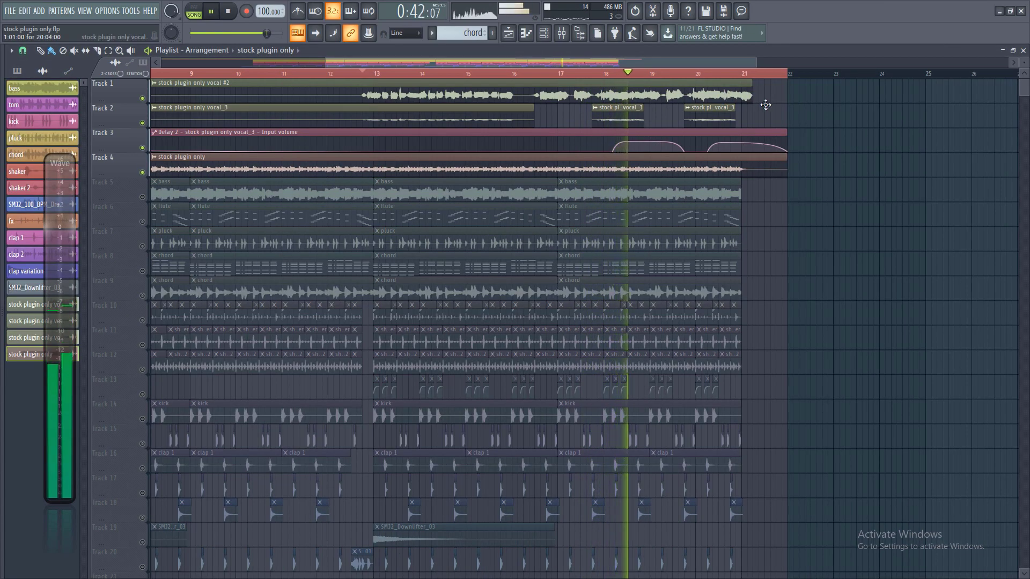
left_click_drag(728, 62, 715, 63)
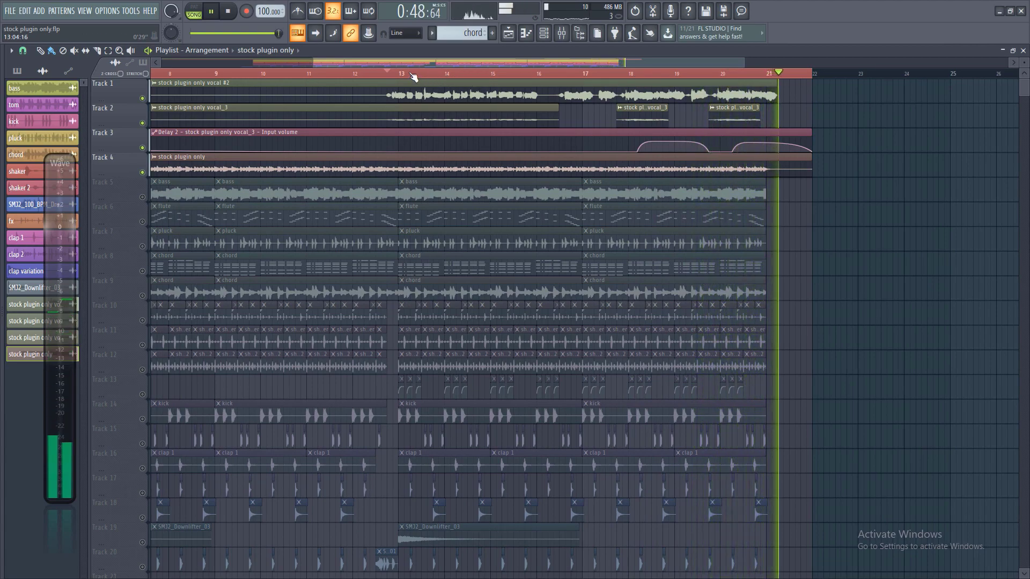
key("space")
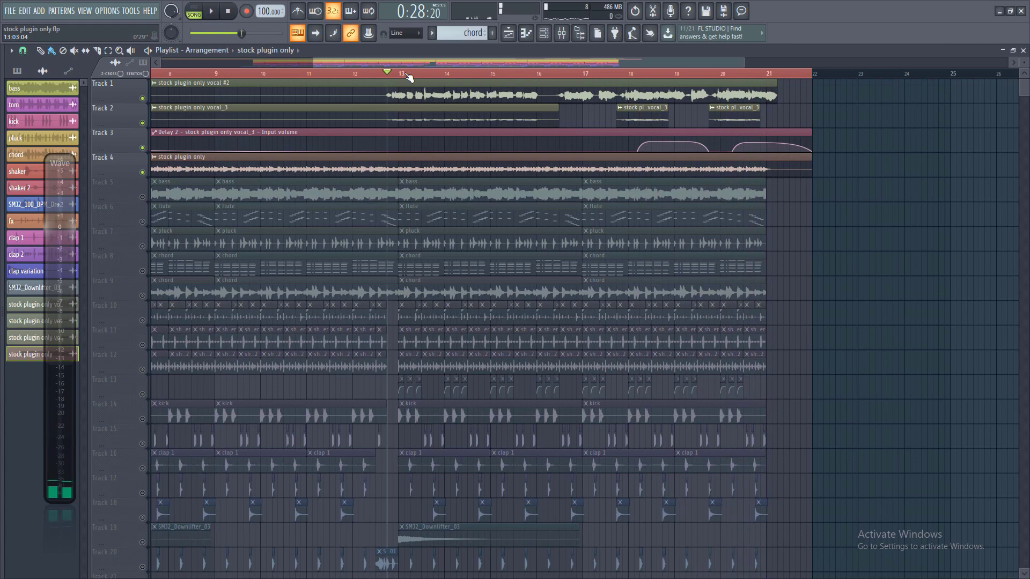